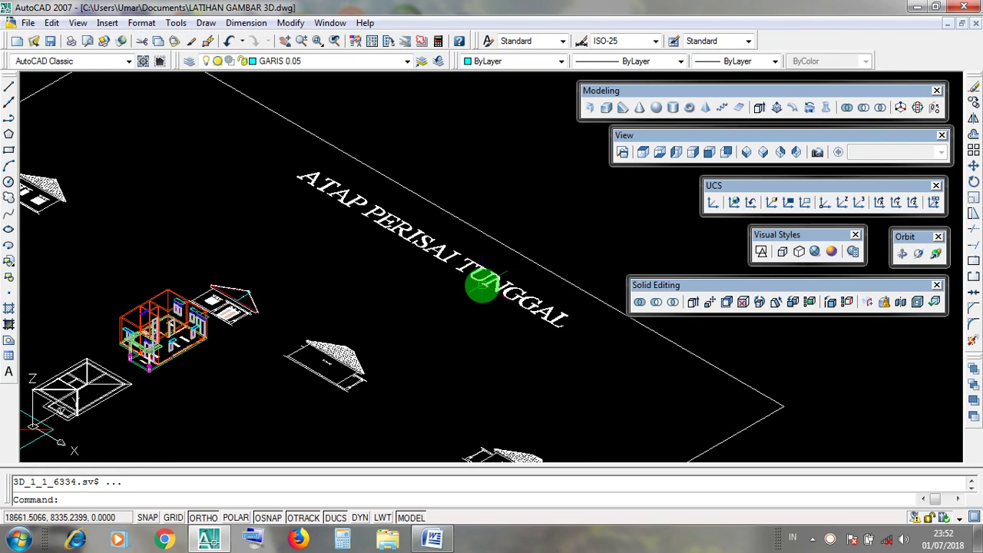
- Examine the red and yellow hip roof frame in the ATAP PERISAI TUNGGAL sheet
scroll(482, 287, down, 10)
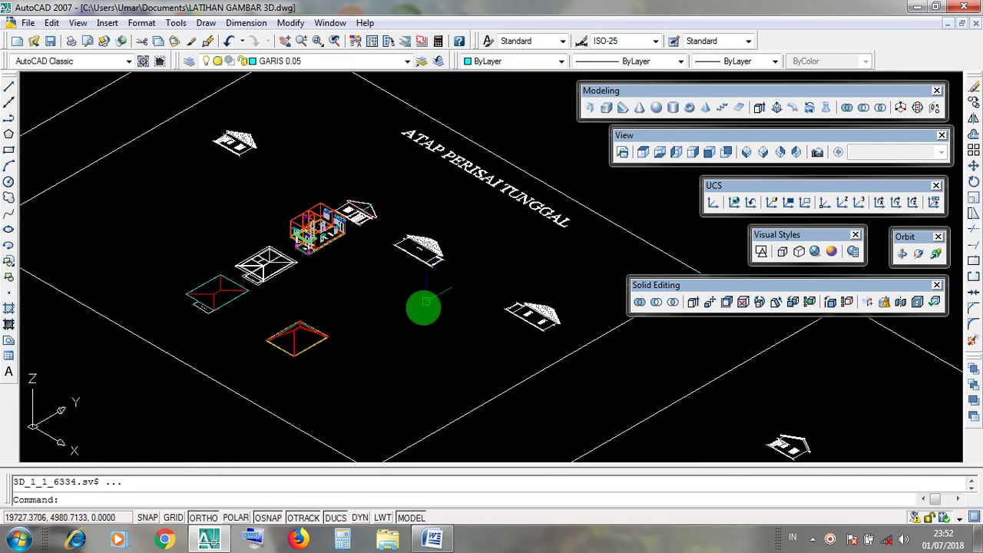
scroll(421, 312, up, 3)
click(435, 340)
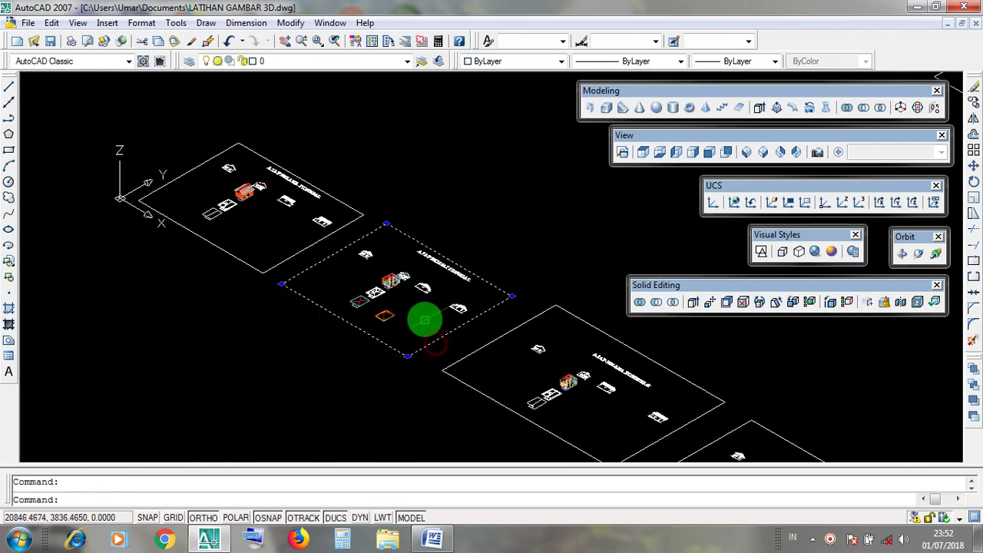
key(Escape)
scroll(390, 300, up, 10)
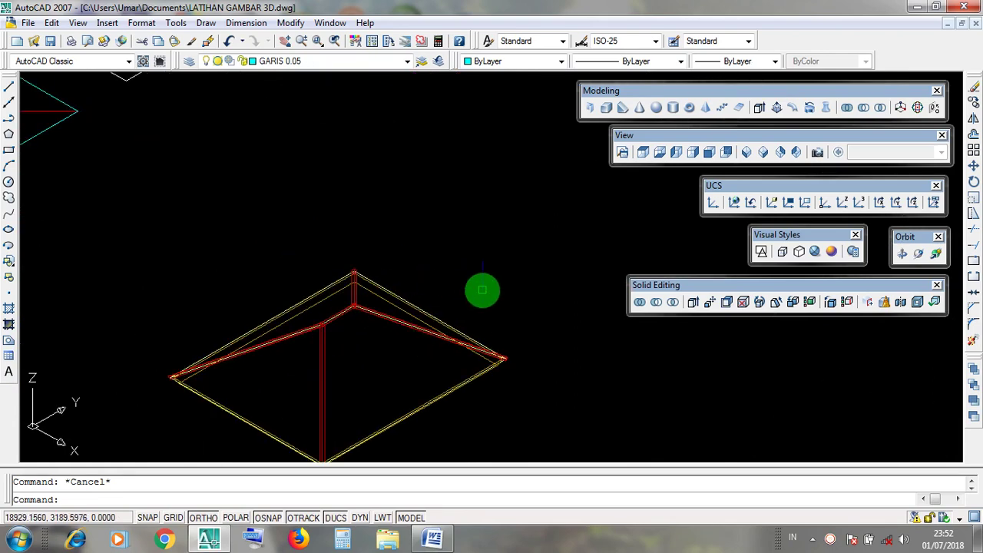
middle_drag(481, 288, 464, 254)
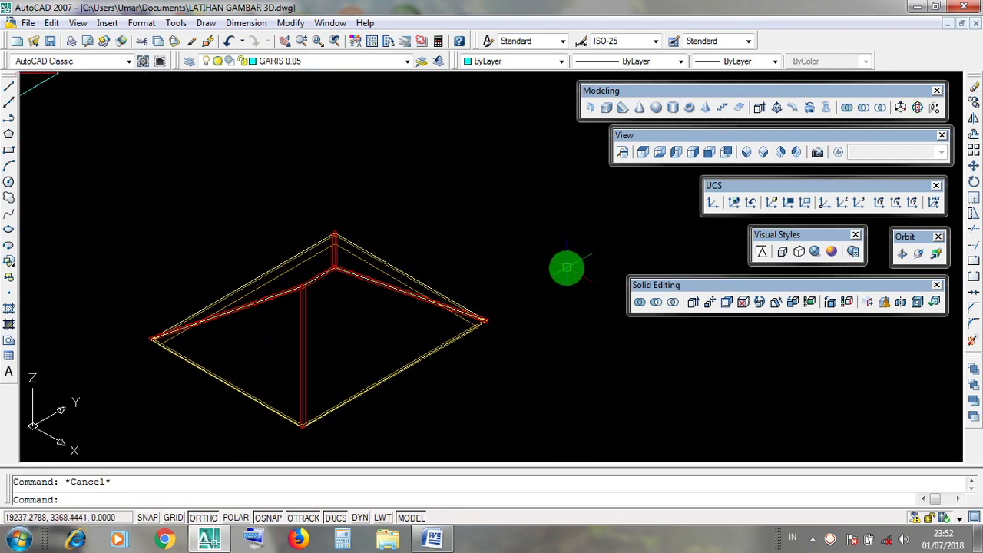
- Save LATIHAN GAMBAR 3D.dwg and switch to the other open drawing, BELAJAR 3D 1.dwg
key(ctrl+s)
click(948, 24)
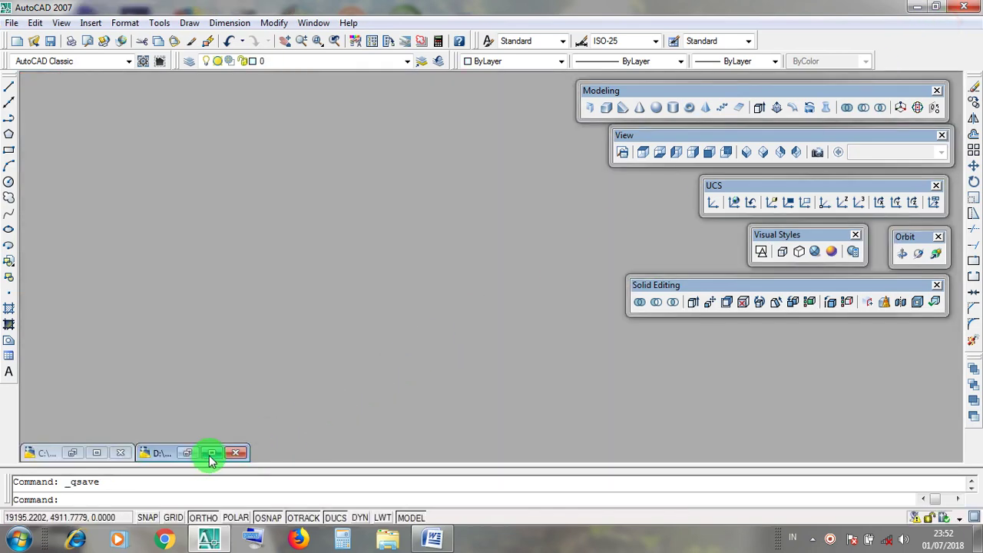
click(212, 455)
- Inspect the green hip roof solid and the yellow flat slab below it
scroll(325, 303, up, 4)
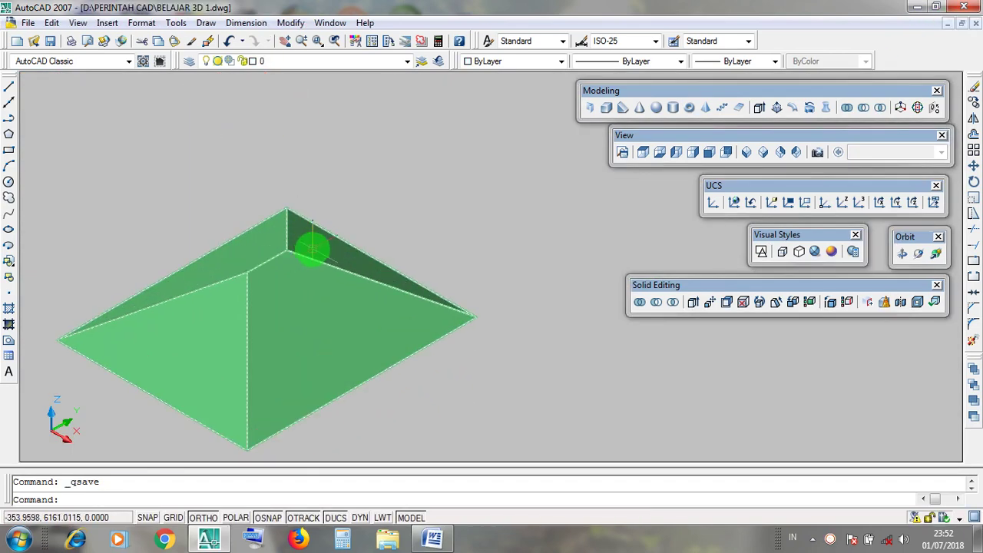
scroll(274, 231, down, 2)
click(130, 203)
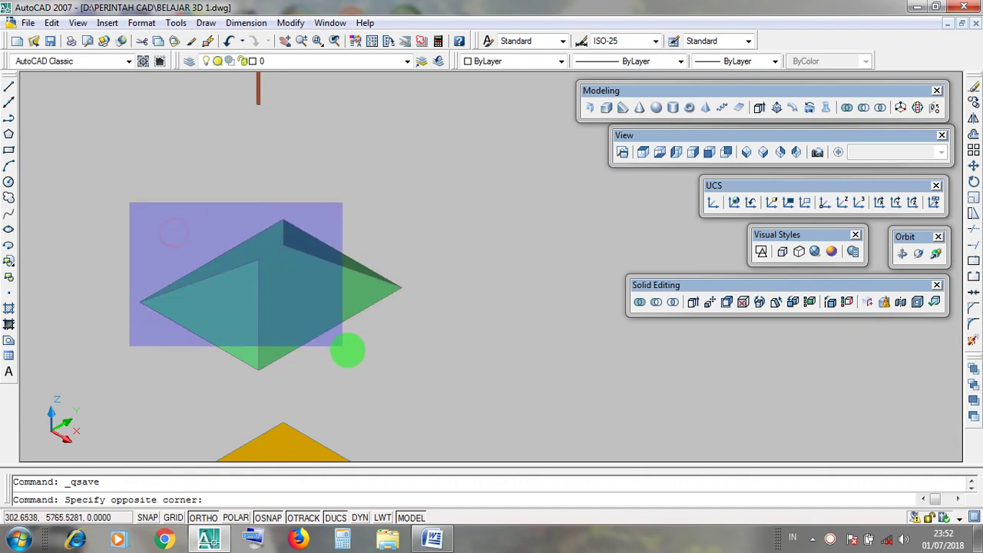
click(382, 369)
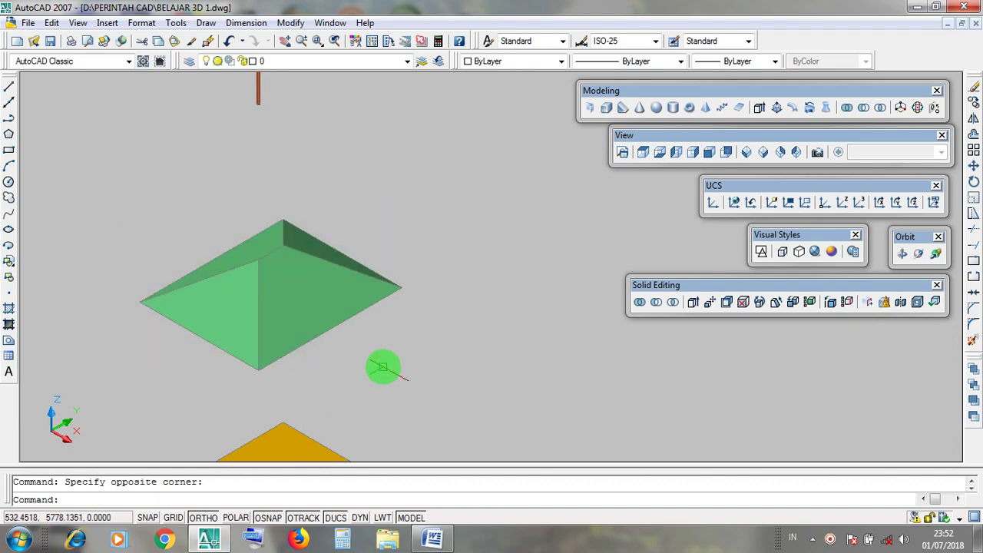
middle_drag(382, 368, 438, 186)
scroll(340, 300, up, 3)
click(465, 375)
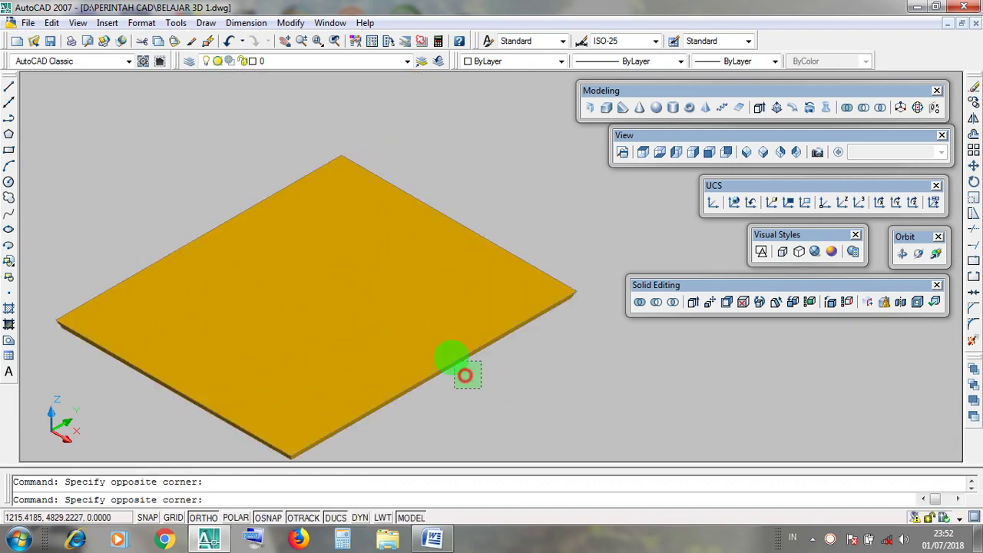
click(439, 338)
key(Escape)
scroll(442, 322, down, 3)
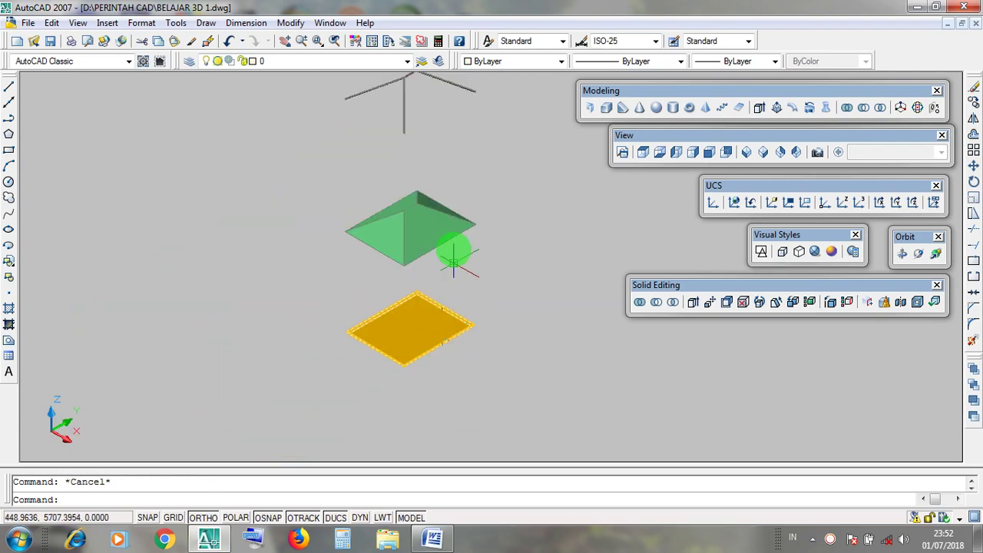
- Inspect the red ridge and hip pieces of the roof and check which parts form one object
middle_drag(454, 248, 456, 381)
scroll(434, 193, up, 5)
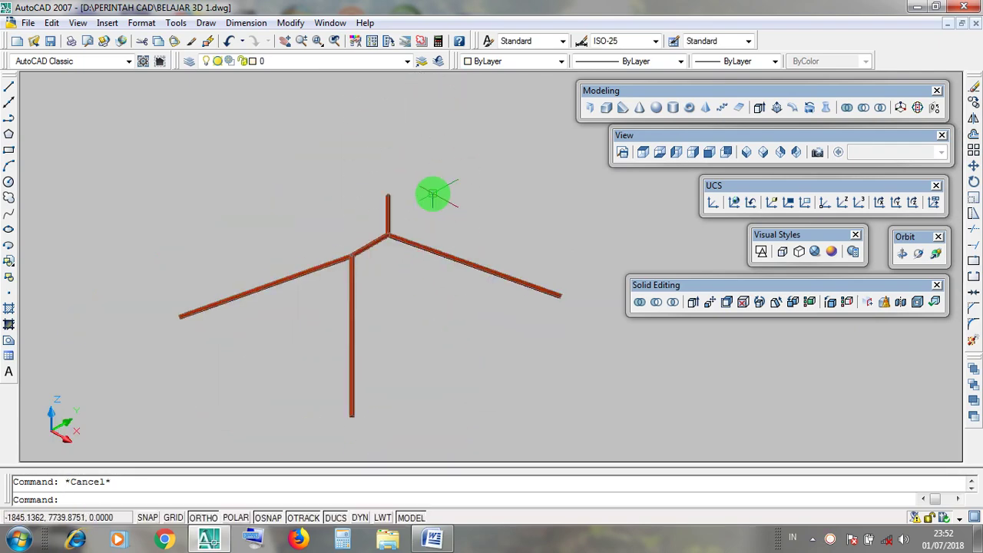
scroll(421, 254, up, 3)
click(422, 245)
key(Escape)
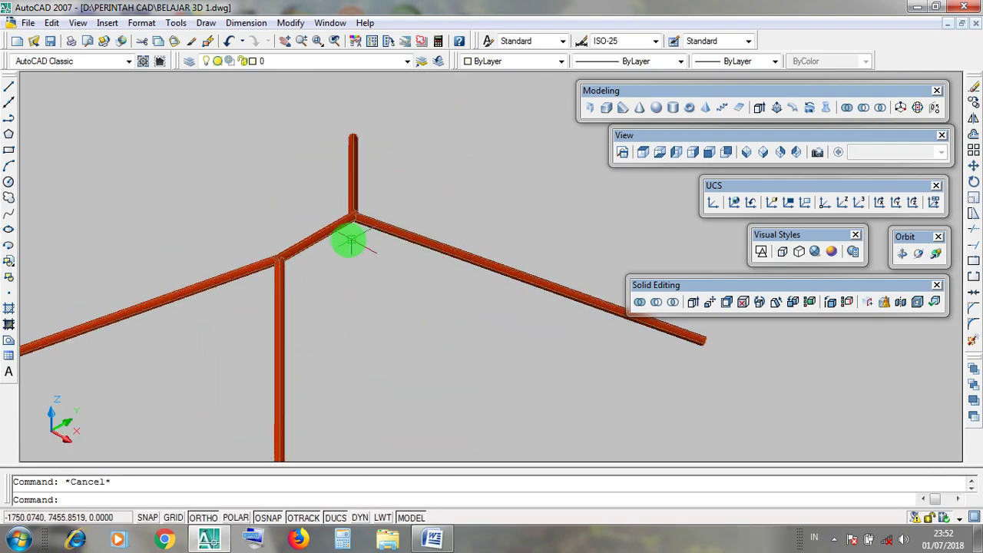
click(317, 237)
scroll(318, 237, down, 2)
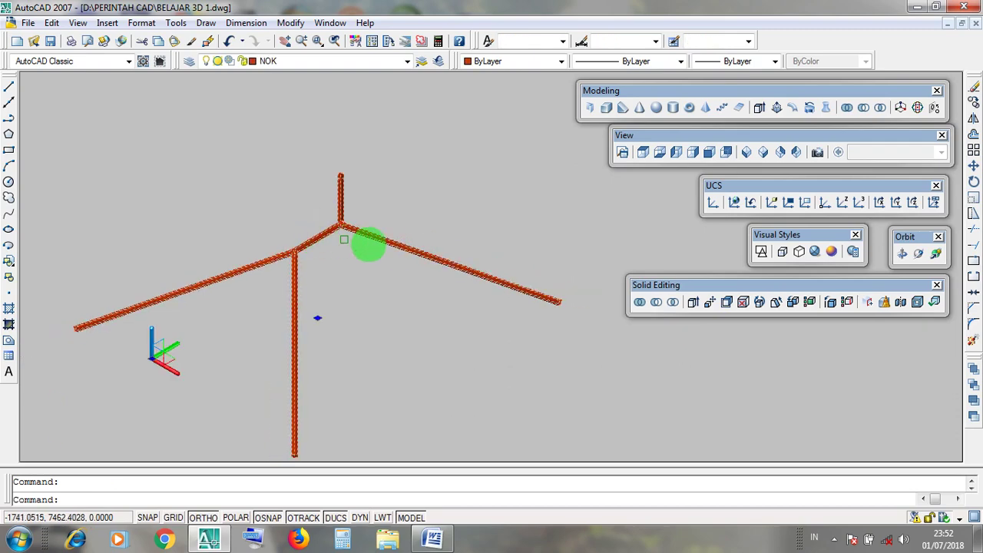
key(Escape)
click(401, 246)
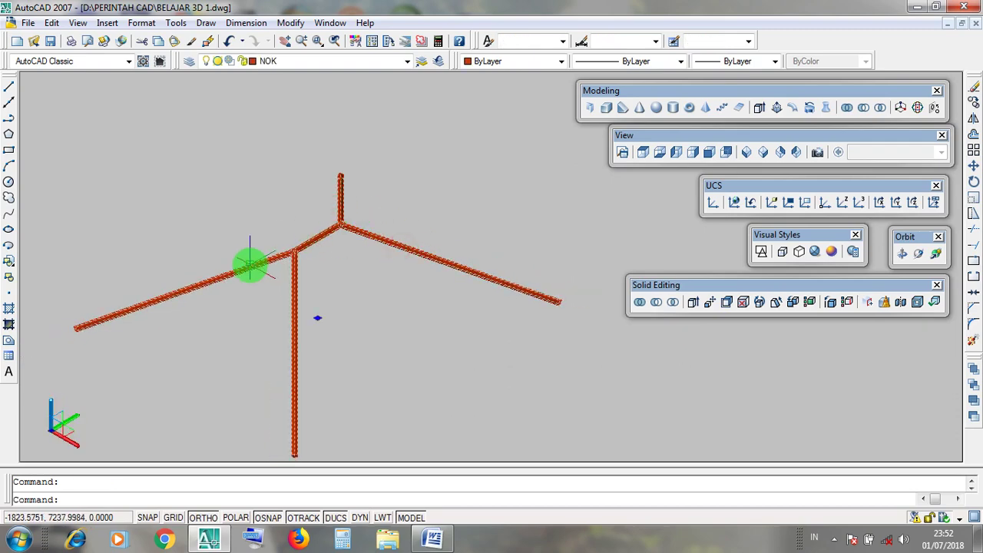
click(294, 319)
key(Escape)
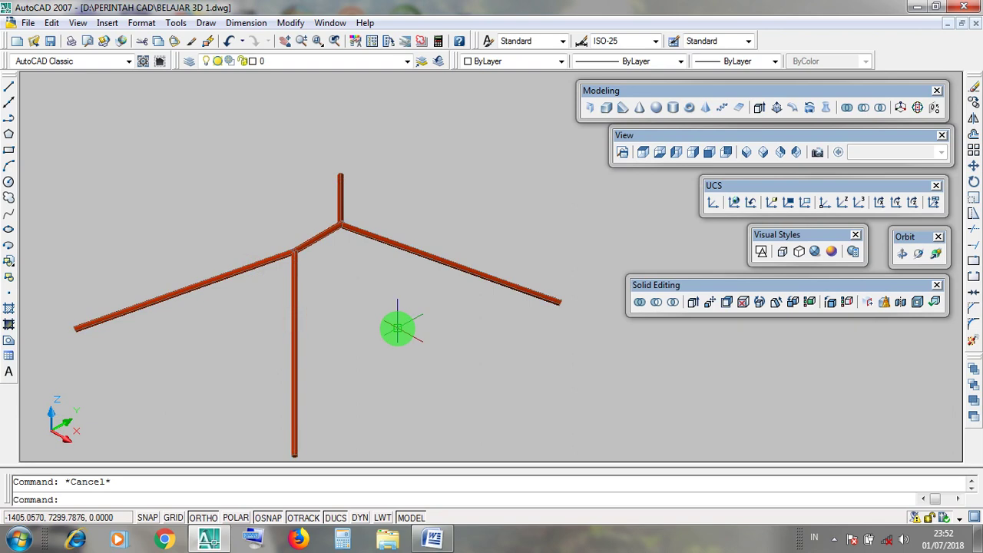
- Examine the separate green roof faces placed around the second hip roof solid
scroll(397, 328, down, 10)
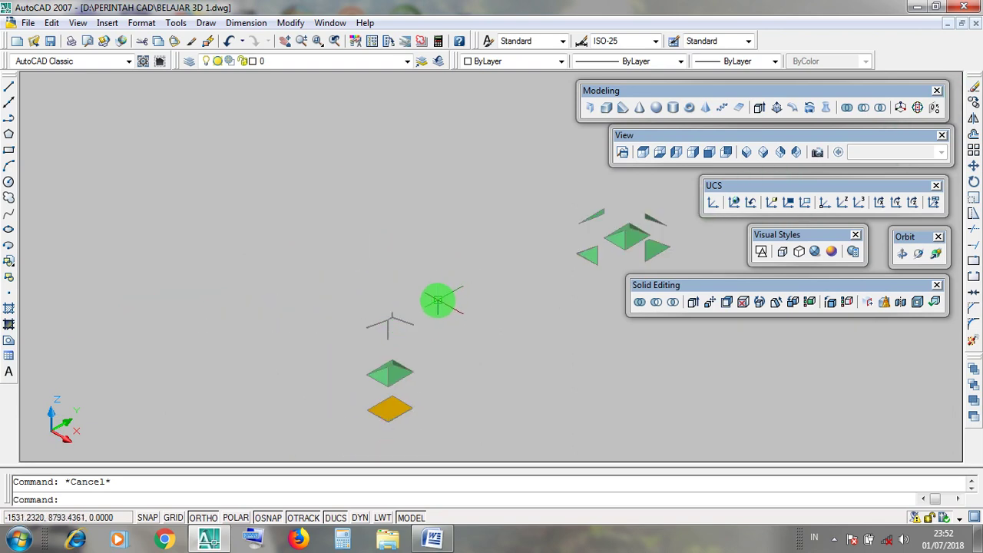
middle_drag(472, 305, 307, 368)
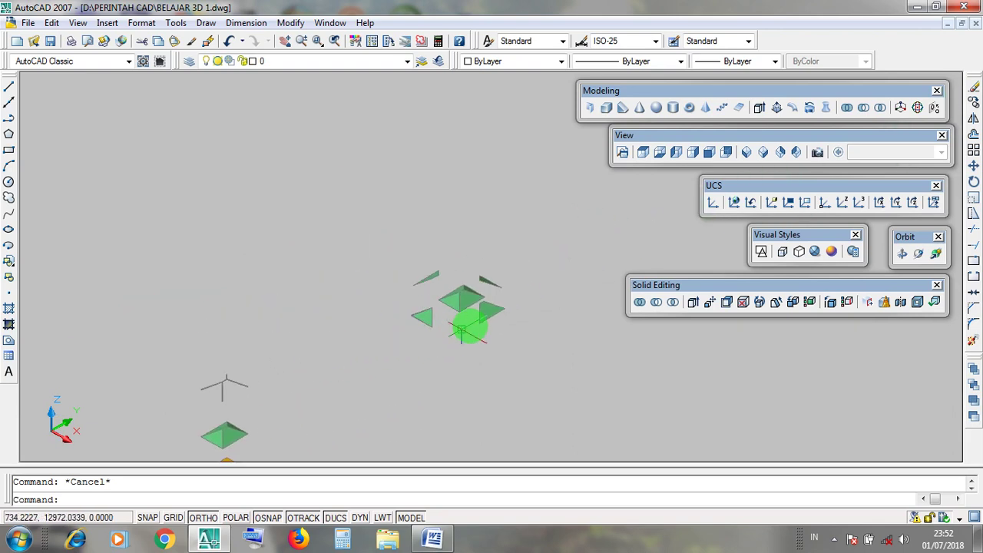
mouse_move(410, 366)
middle_down()
mouse_move(406, 281)
mouse_move(410, 330)
middle_up()
scroll(475, 262, up, 5)
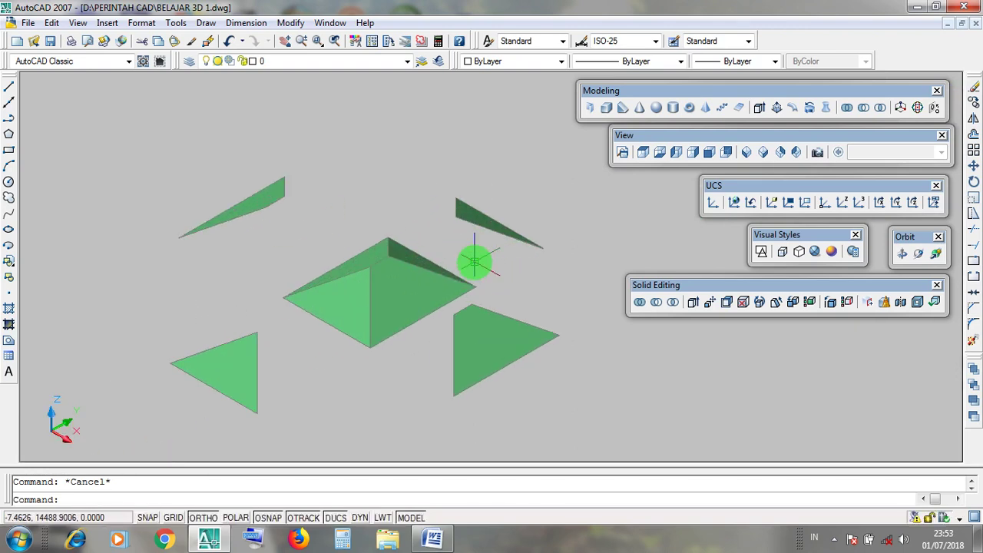
click(477, 316)
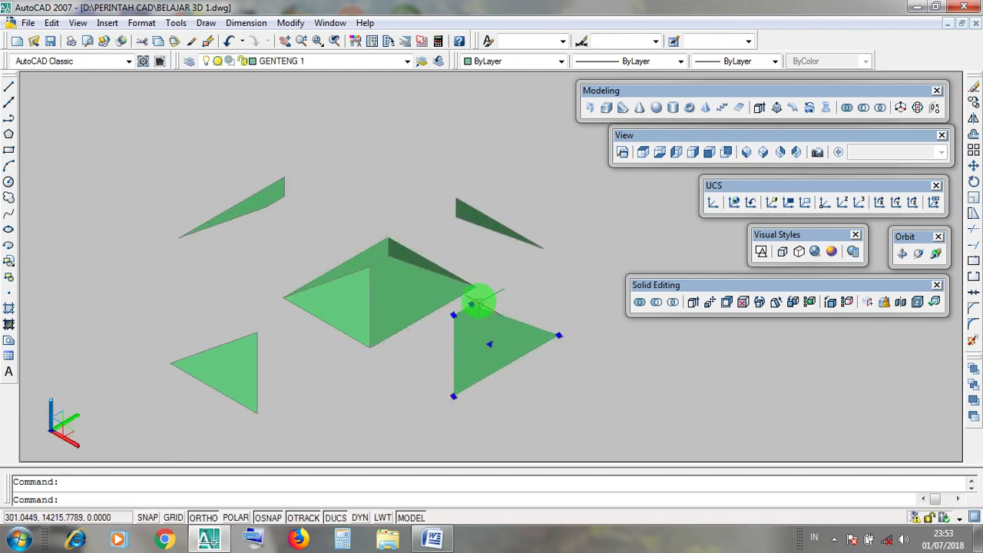
key(Escape)
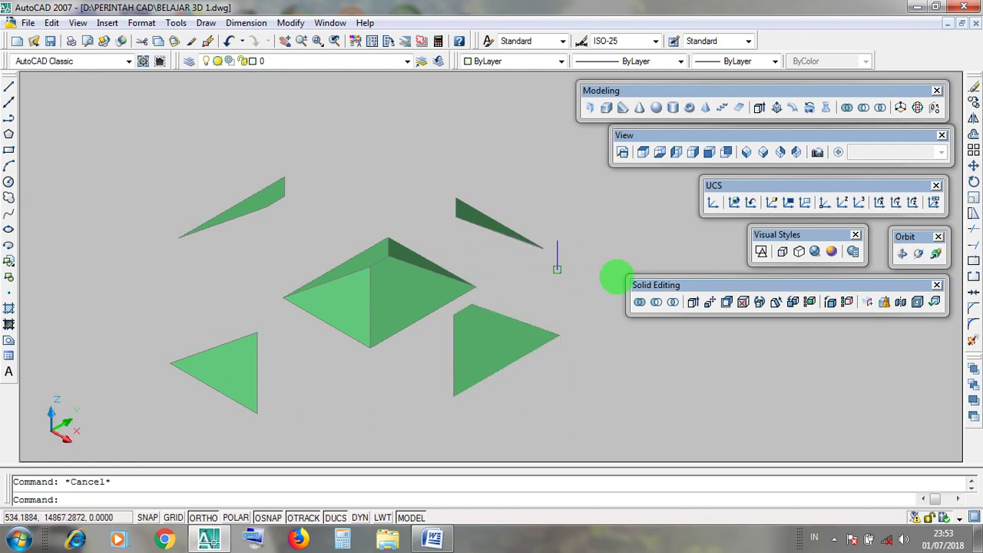
- Orbit around the hip roof solid and compare its sides with the four separated faces
click(919, 253)
drag(489, 343, 480, 378)
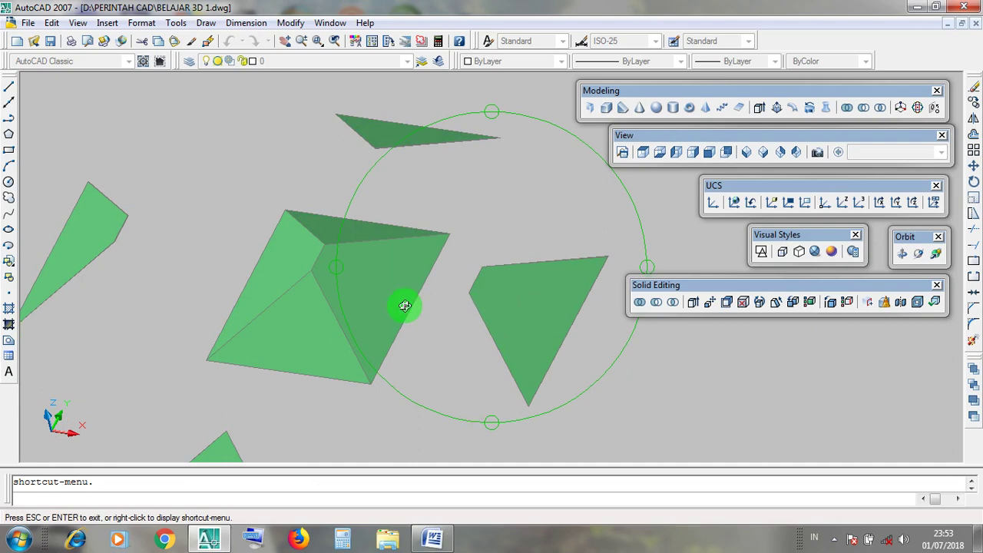
drag(501, 328, 518, 269)
drag(371, 276, 357, 340)
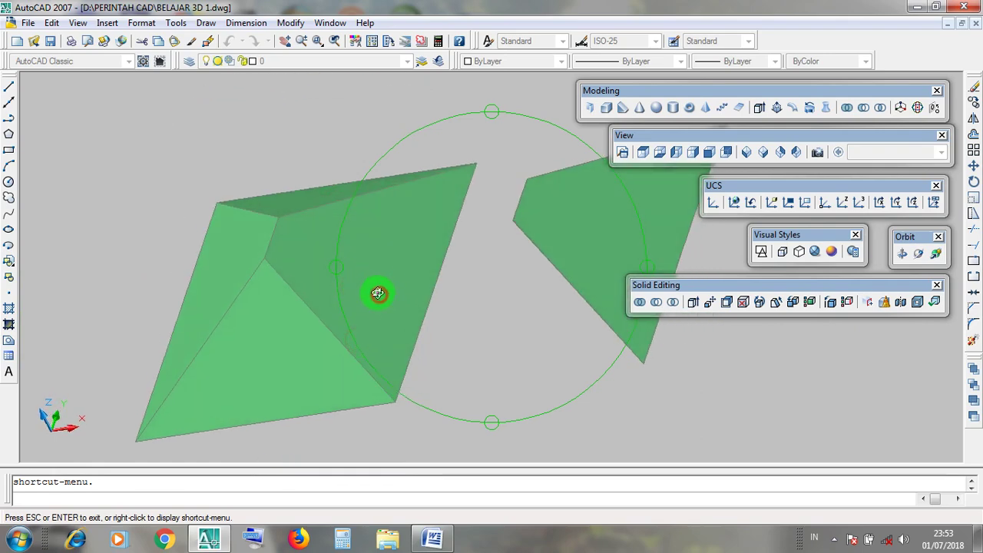
drag(377, 293, 417, 249)
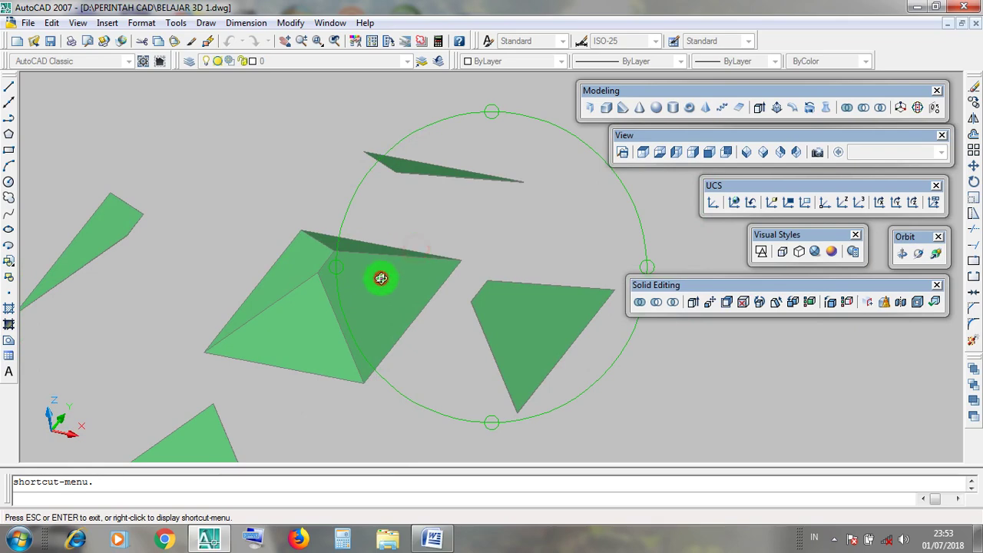
drag(381, 278, 450, 222)
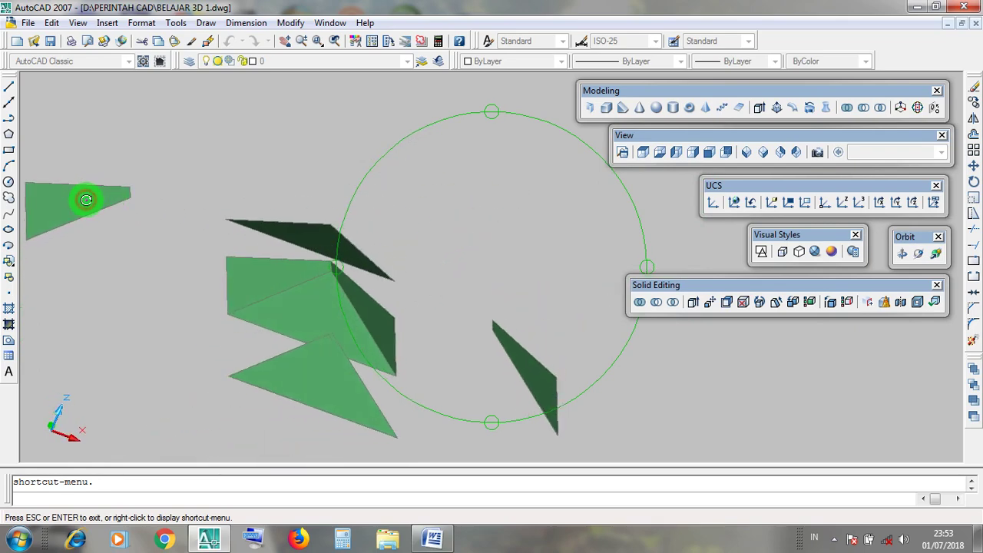
drag(145, 225, 282, 298)
drag(366, 281, 457, 329)
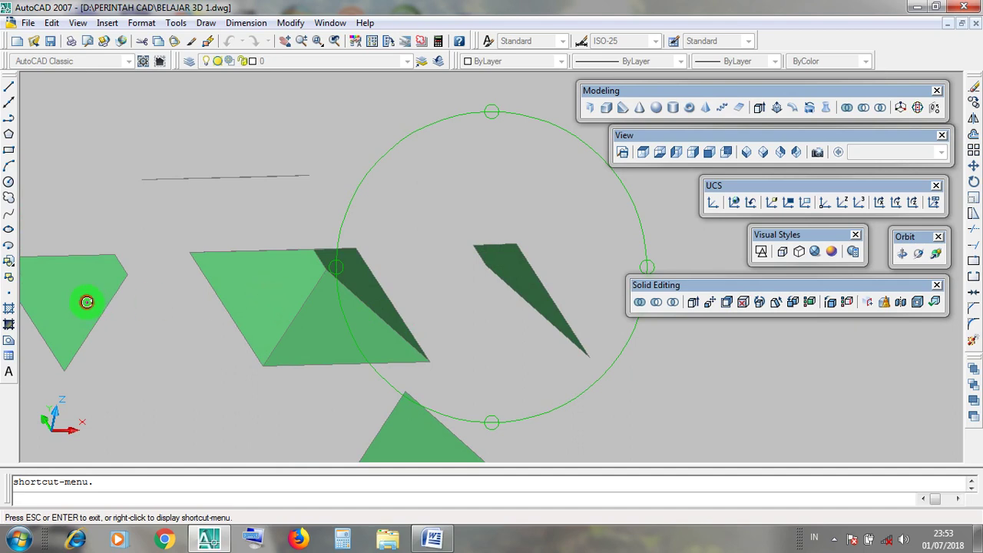
drag(464, 349, 388, 321)
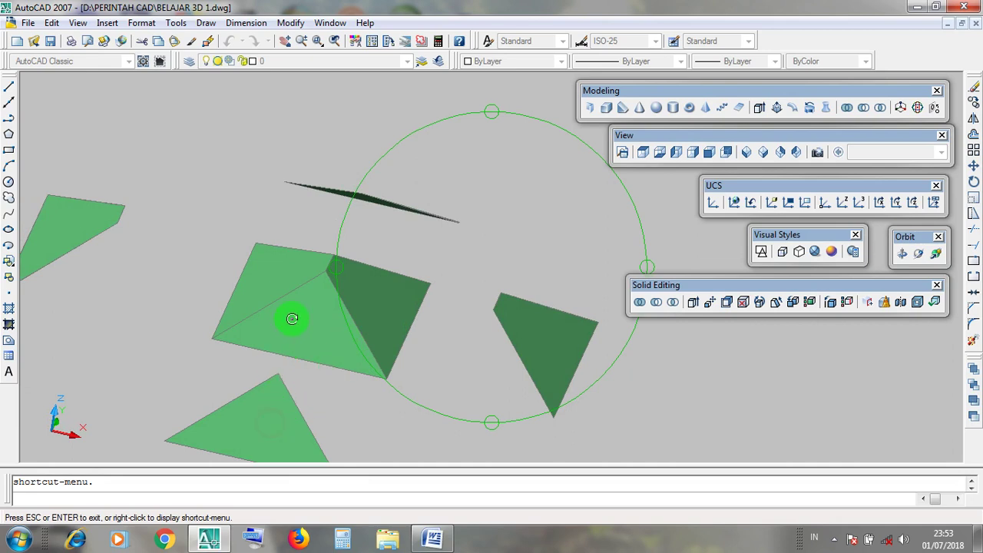
drag(297, 322, 372, 162)
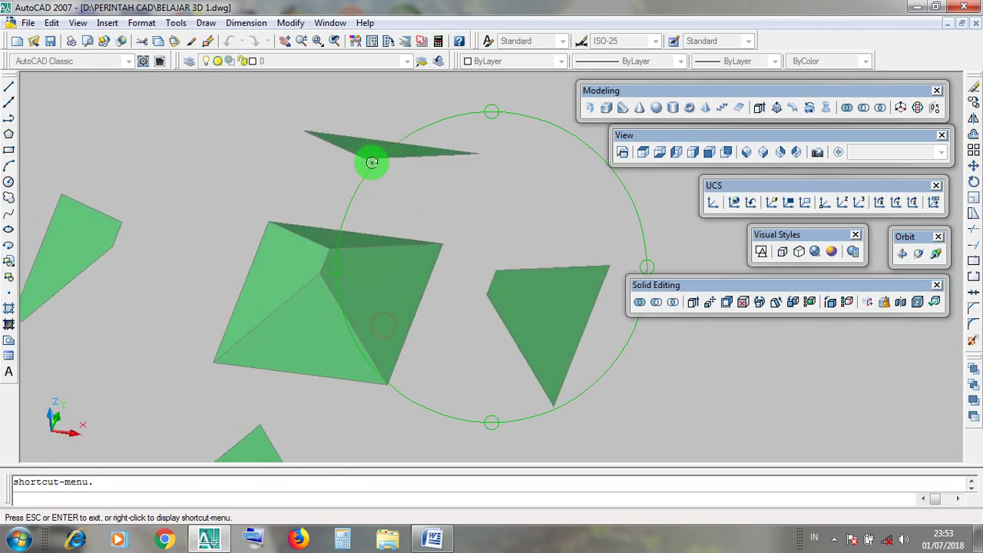
drag(376, 284, 494, 327)
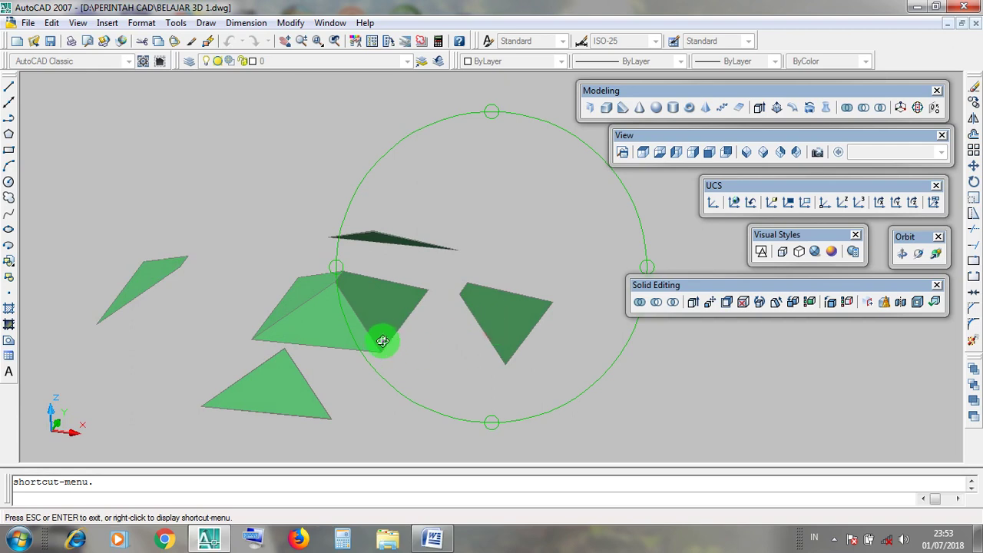
key(Escape)
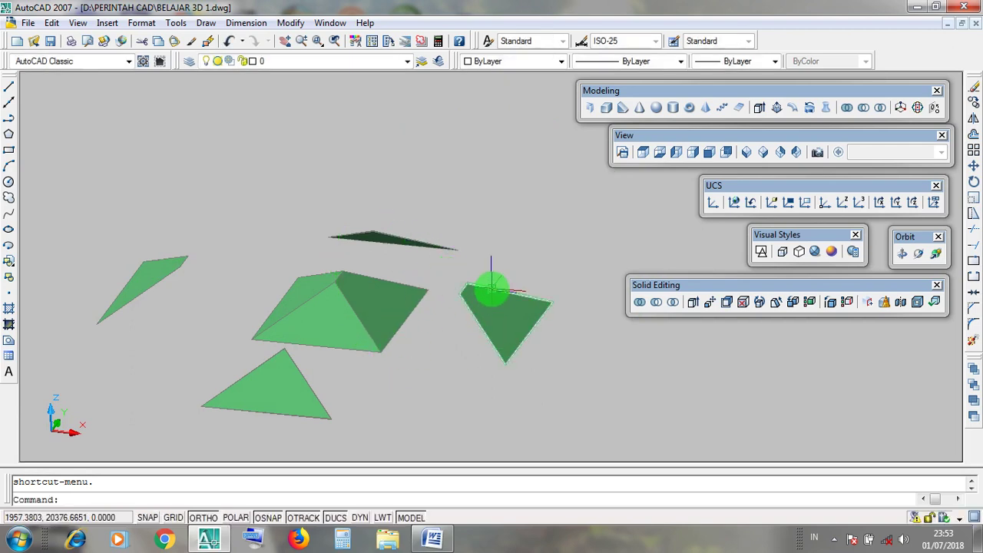
- Hide the Solid Editing tools and display them again from the list of available toolsets
drag(717, 287, 717, 287)
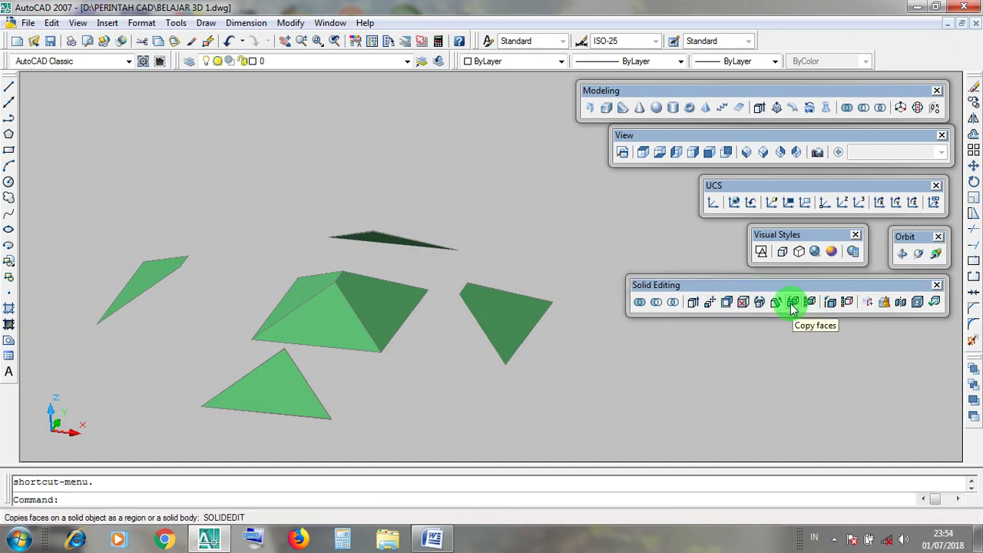
click(937, 286)
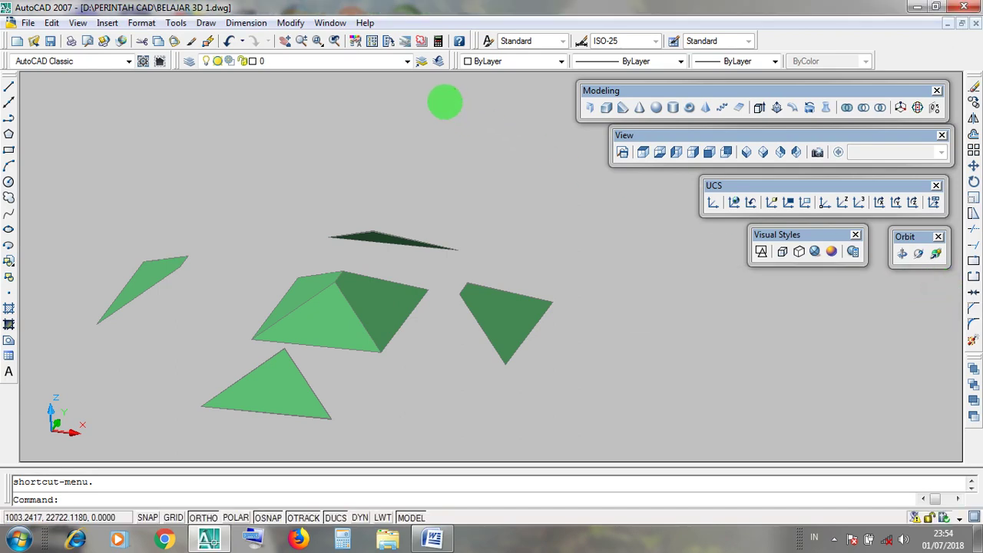
right_click(371, 44)
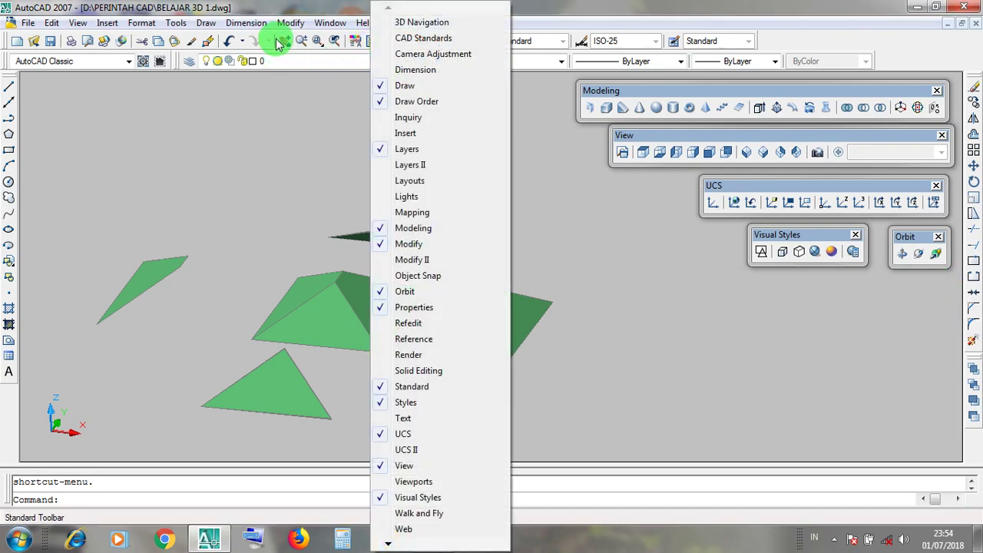
right_click(699, 149)
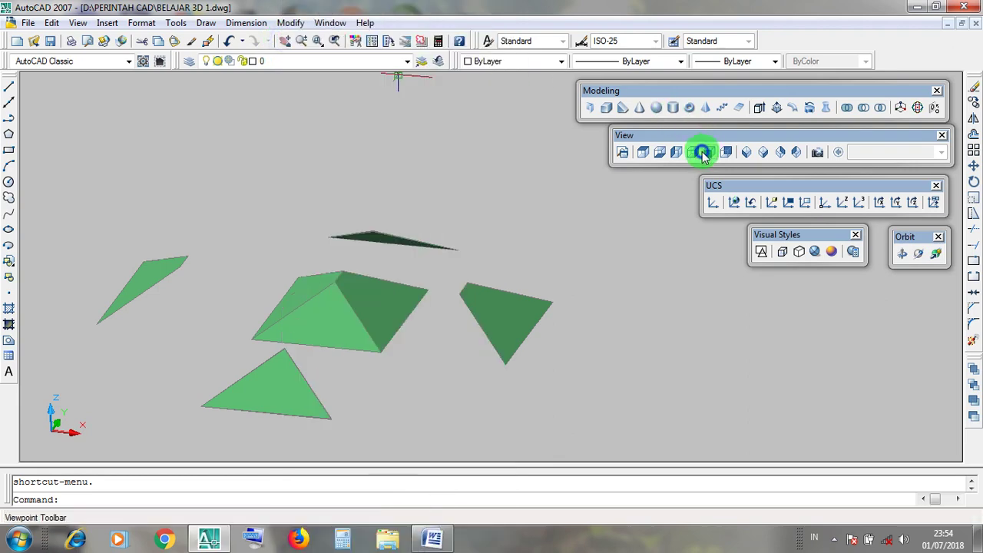
right_click(634, 110)
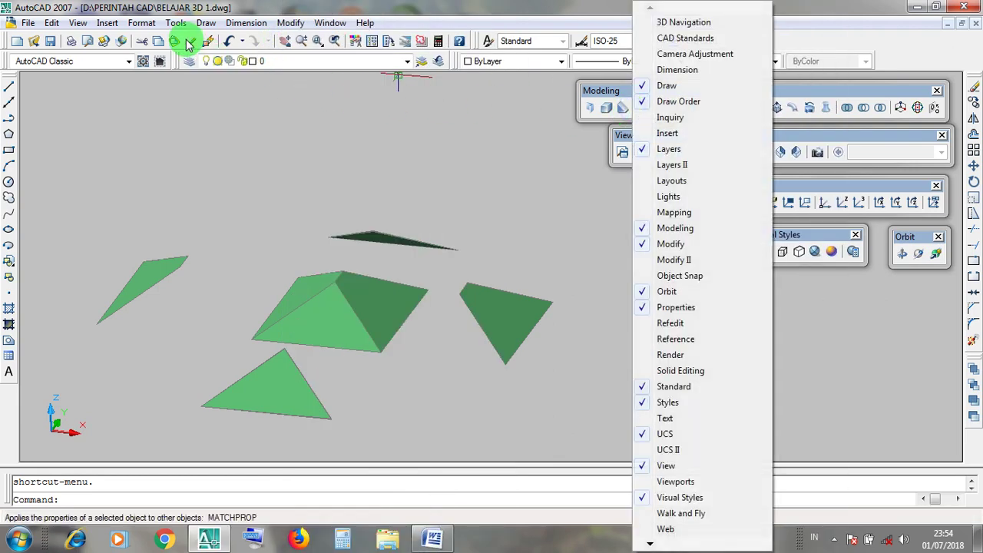
right_click(187, 42)
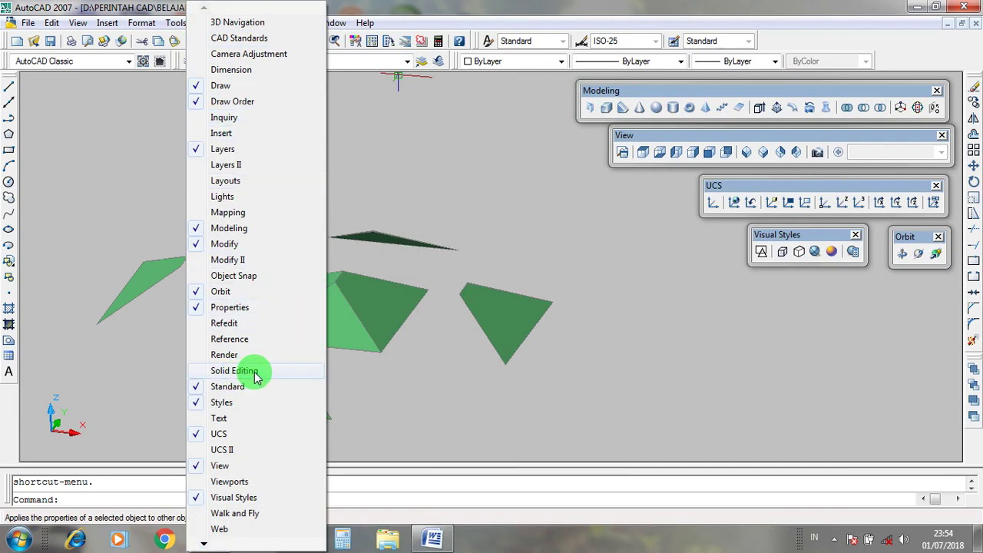
click(253, 371)
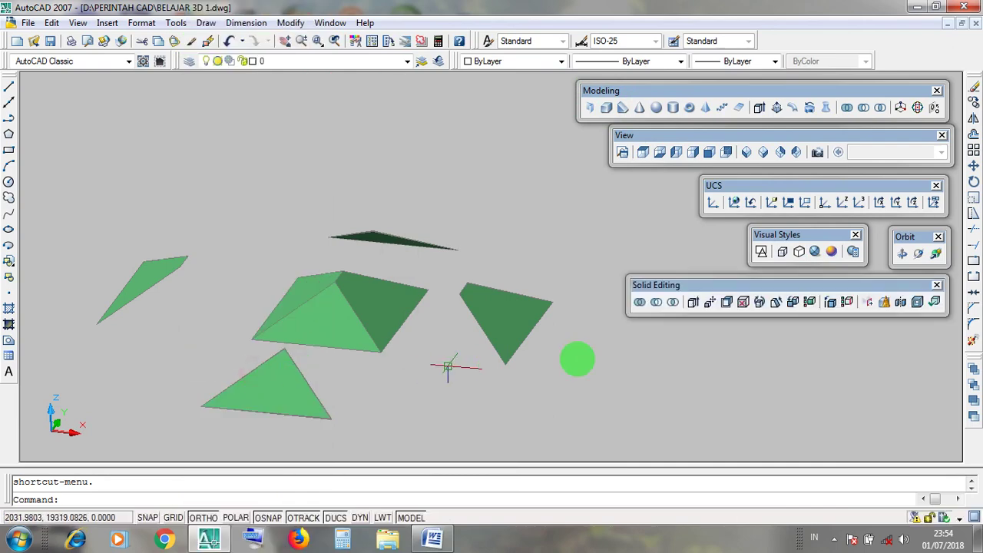
- Locate the Copy Faces command among the Solid Editing tools, and hide the Solid Editing tools
click(671, 282)
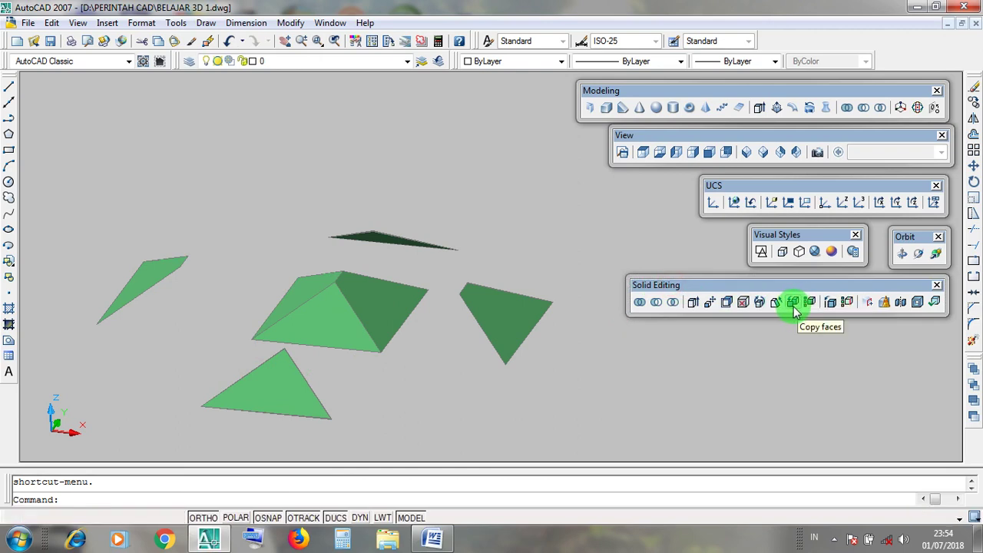
click(676, 286)
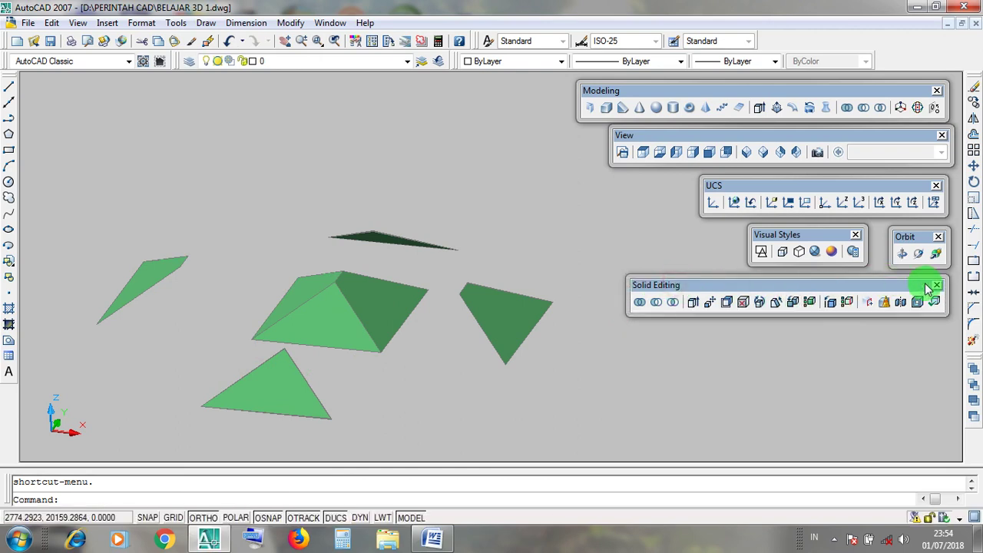
mouse_move(568, 264)
middle_down()
mouse_move(568, 274)
mouse_move(559, 252)
middle_up()
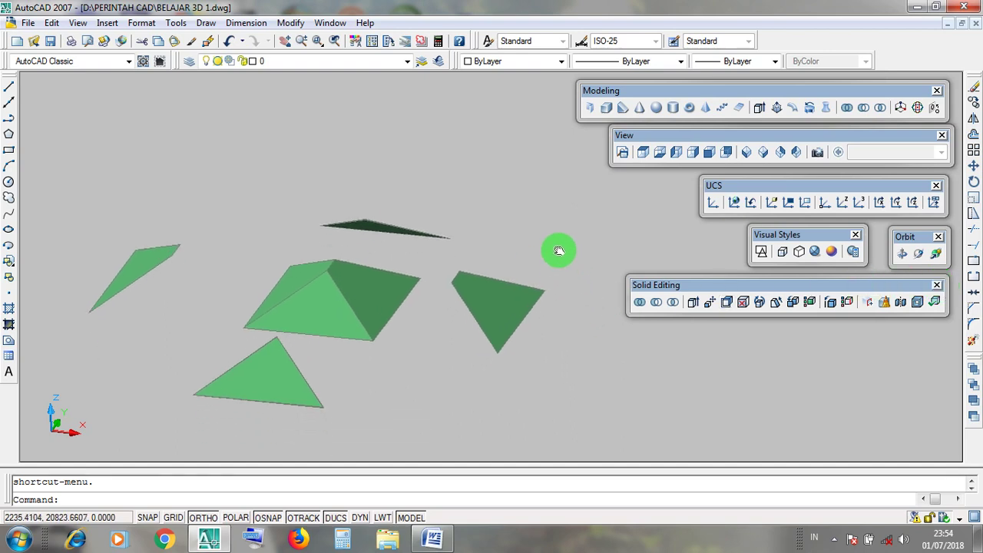
click(937, 285)
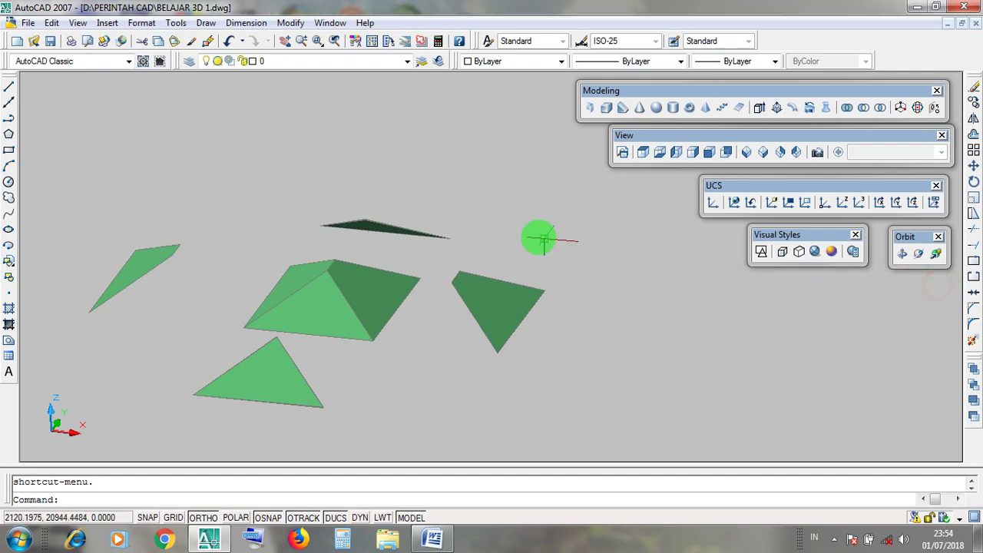
- Look up where the Solid Editing commands are found among the modification commands, without running any
click(291, 23)
click(292, 24)
click(293, 25)
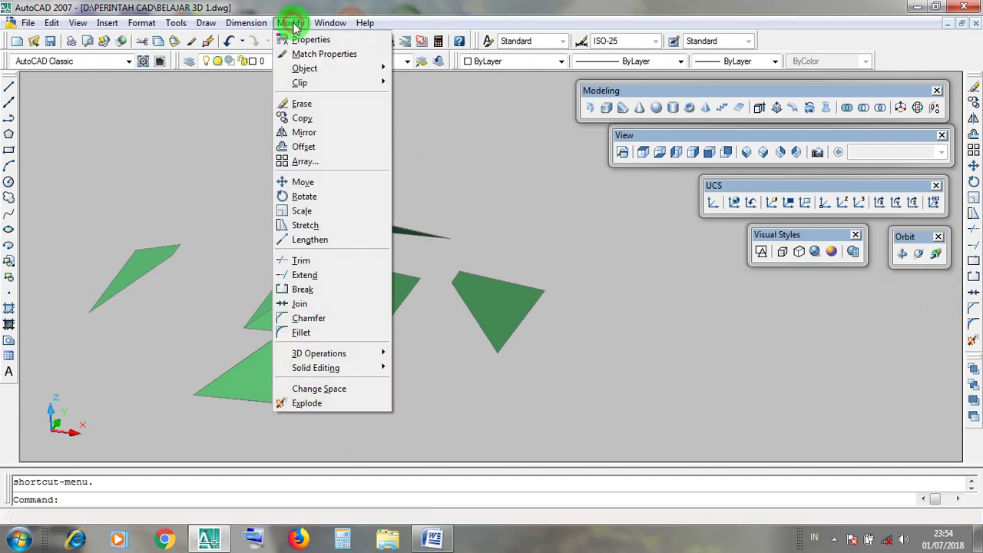
mouse_move(340, 368)
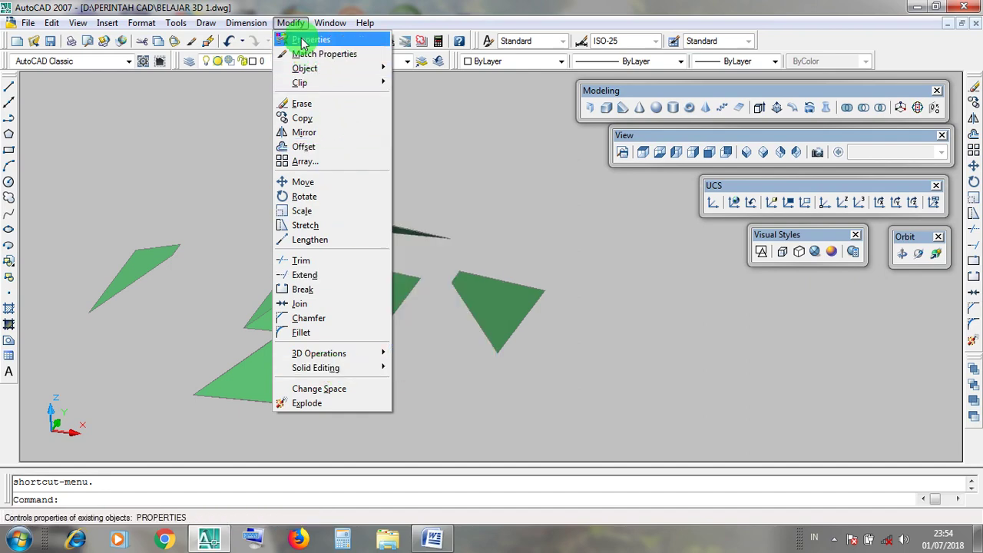
click(589, 299)
click(588, 288)
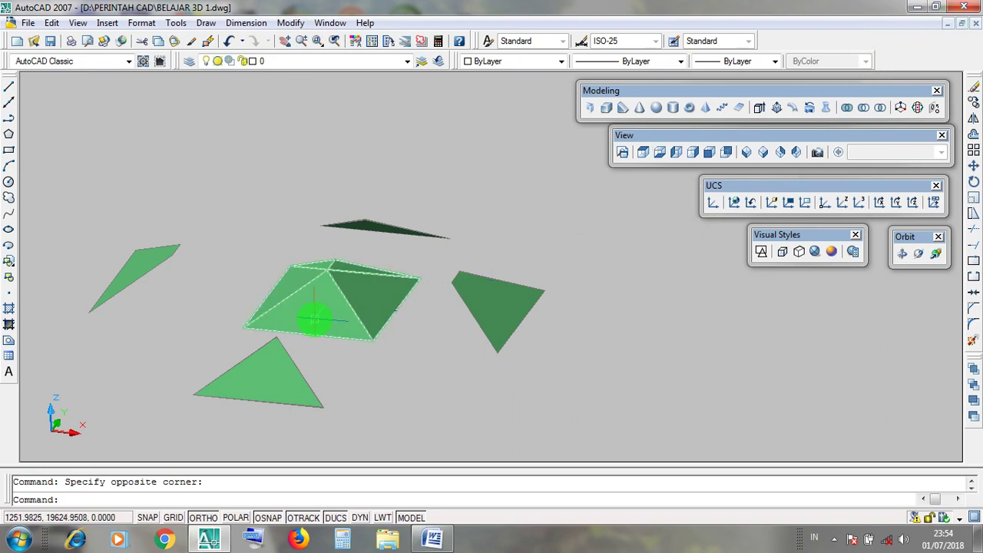
- Inspect the green hip roof solid between the separated faces up close
click(313, 314)
scroll(338, 301, up, 4)
scroll(384, 305, down, 2)
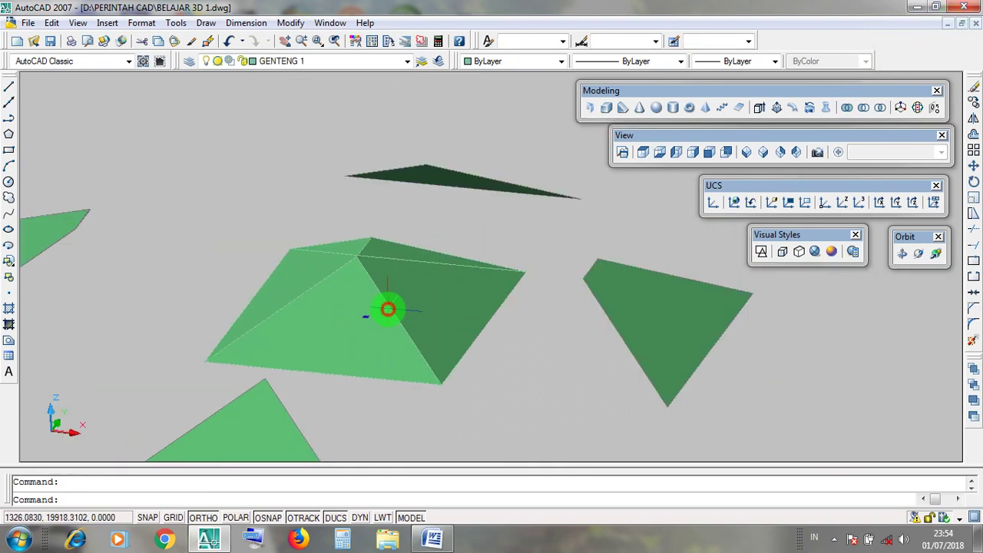
key(Escape)
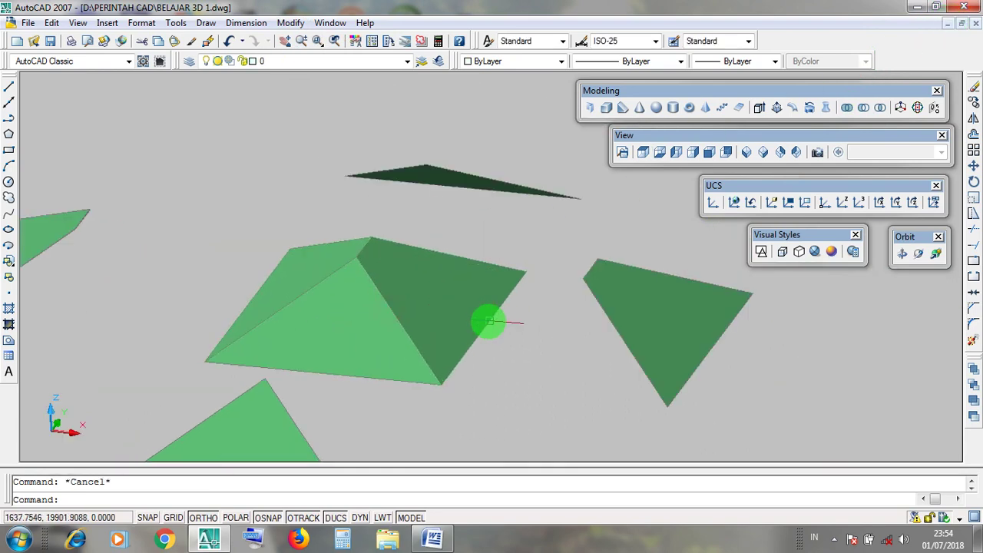
- Switch to the LATIHAN GAMBAR 3D drawing and set its view to SE Isometric
click(951, 25)
click(91, 454)
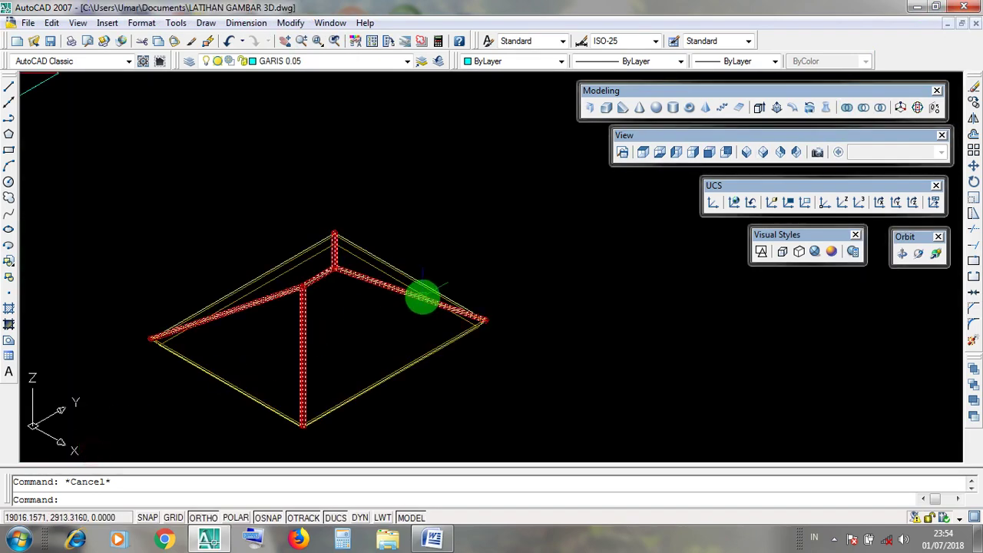
scroll(414, 295, down, 5)
scroll(459, 283, down, 2)
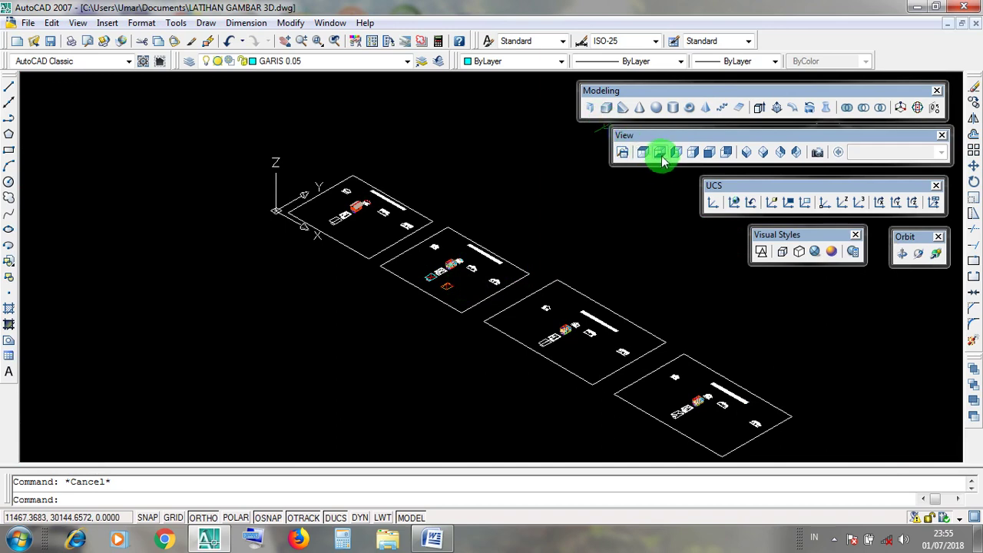
click(644, 138)
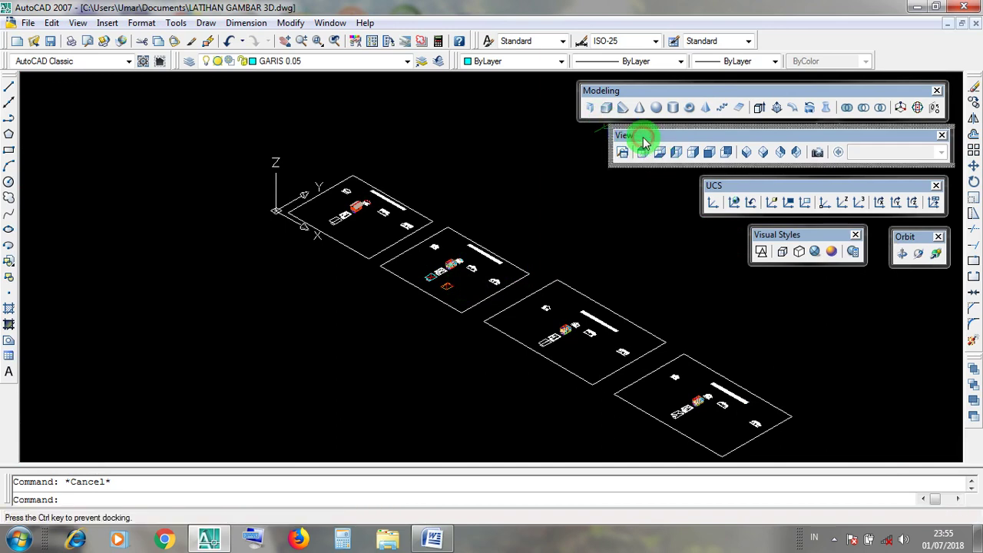
click(766, 153)
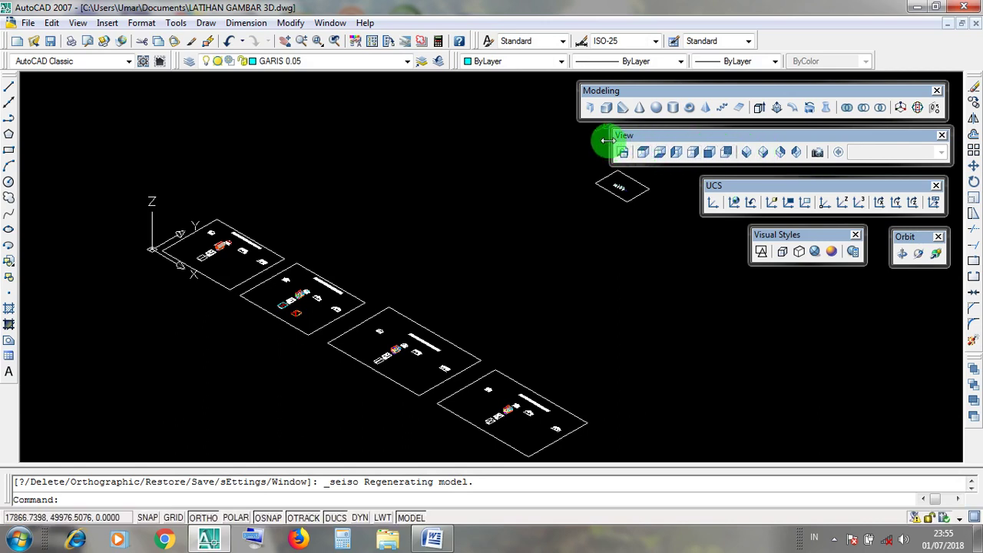
- Set the UCS to the World coordinate system and the visual style to 2D Wireframe
click(624, 137)
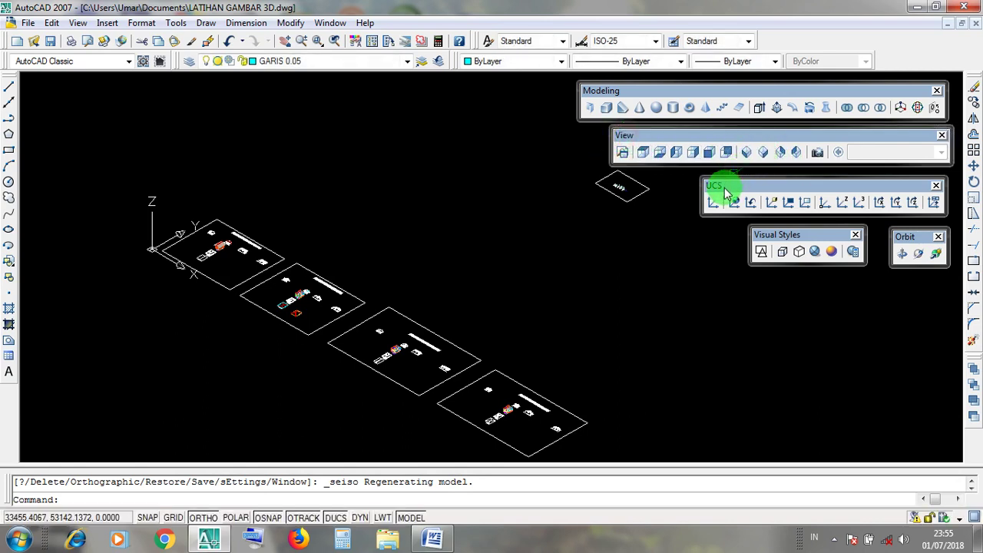
click(135, 175)
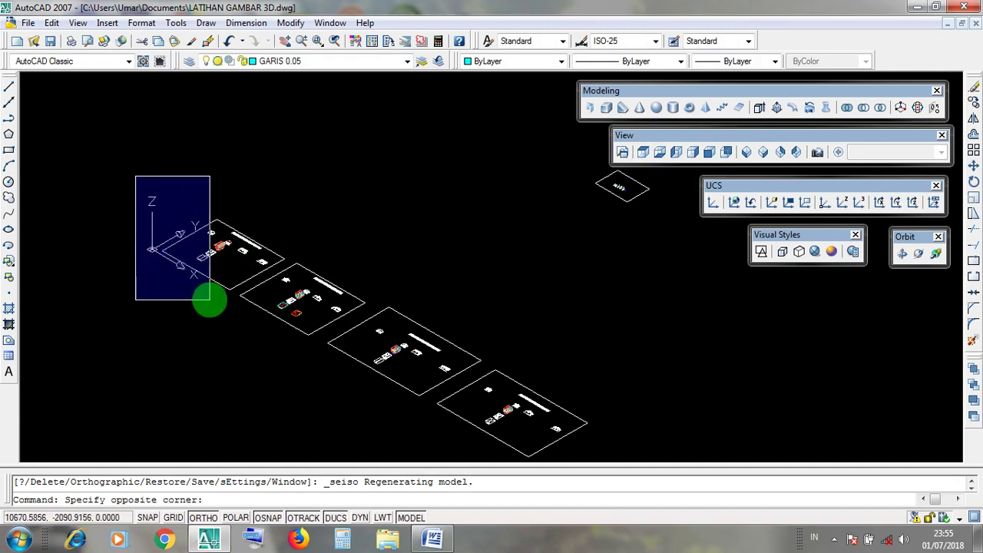
click(210, 299)
click(111, 159)
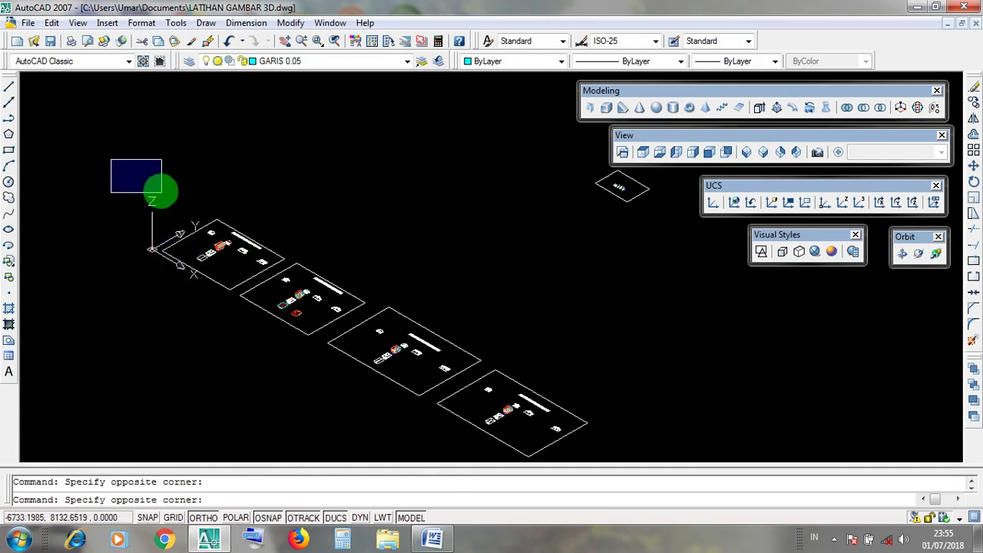
right_click(162, 192)
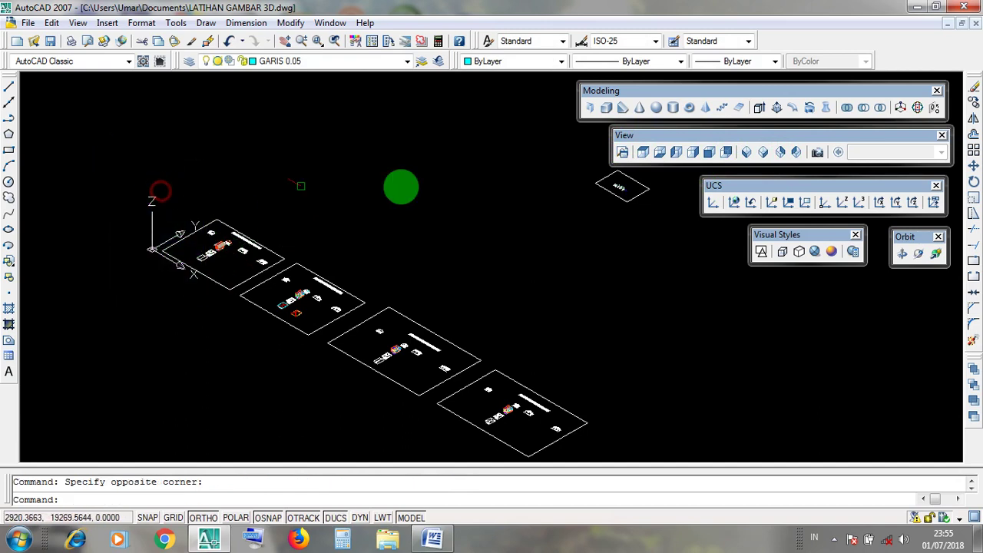
click(734, 203)
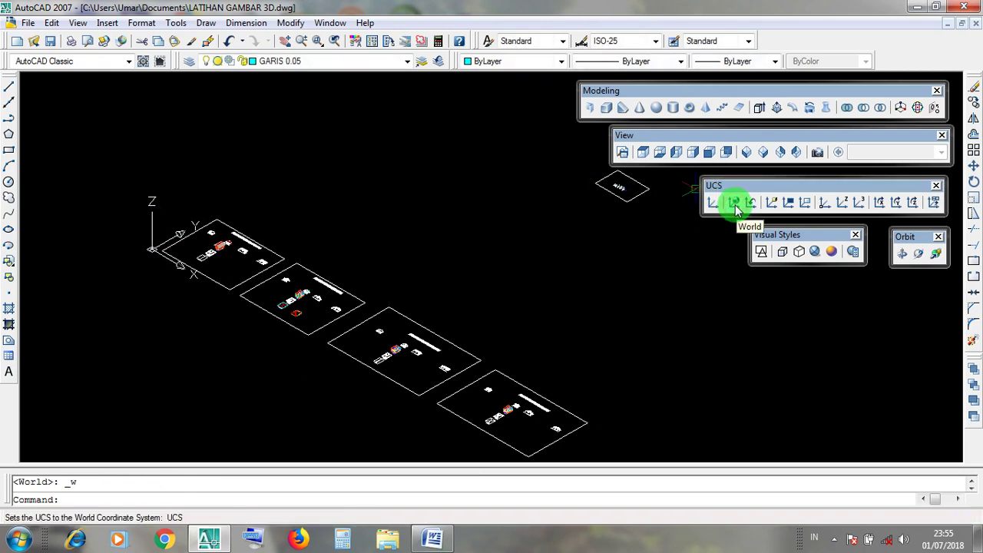
click(773, 239)
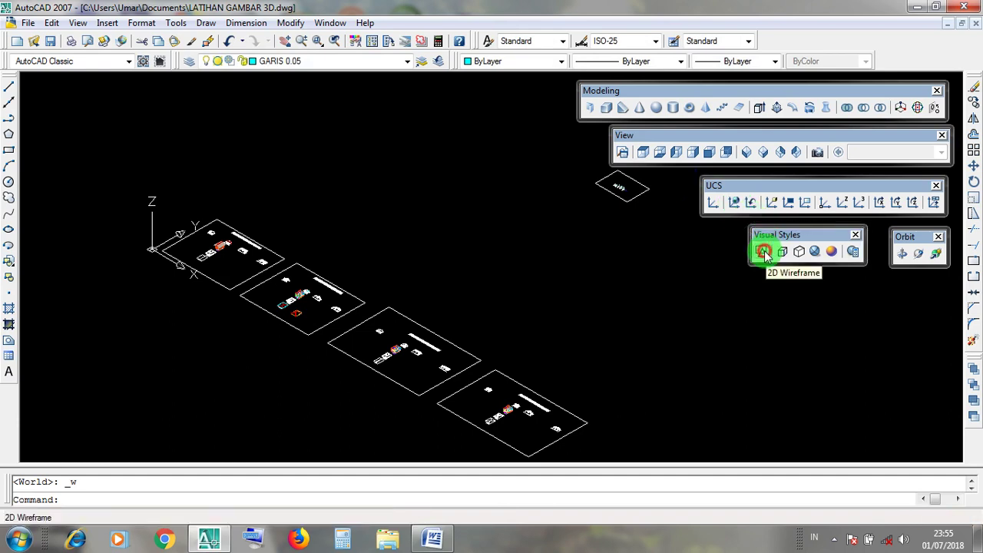
click(763, 253)
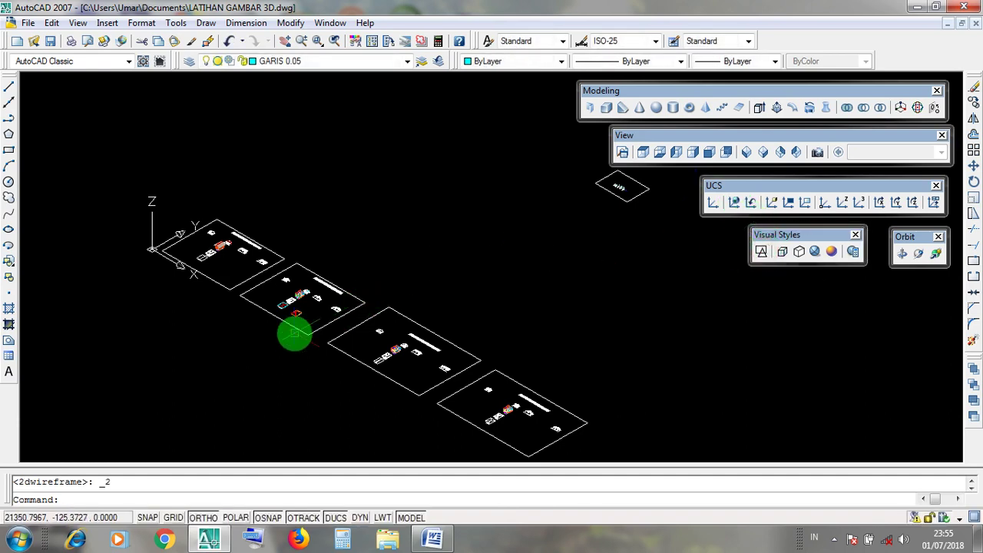
- Show the yellow hip roof model with red ridges up close in the Realistic visual style
scroll(295, 333, up, 10)
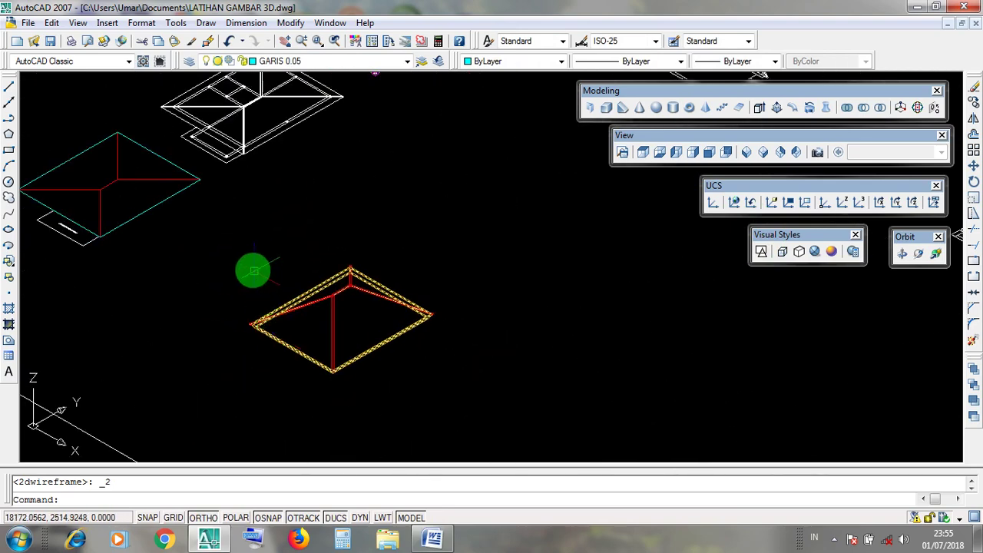
scroll(253, 271, up, 3)
click(228, 255)
scroll(277, 286, down, 3)
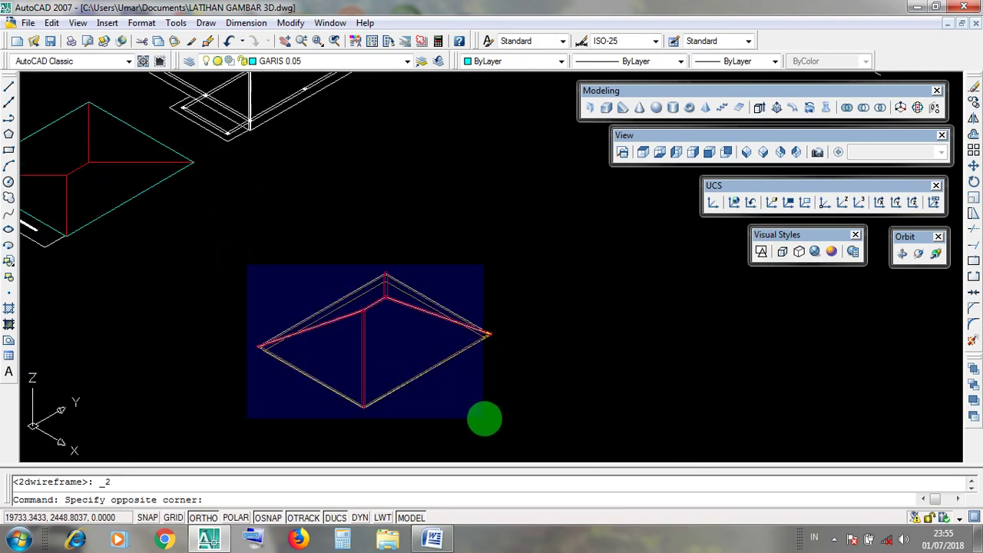
key(Escape)
drag(769, 235, 772, 240)
click(815, 252)
scroll(336, 331, up, 3)
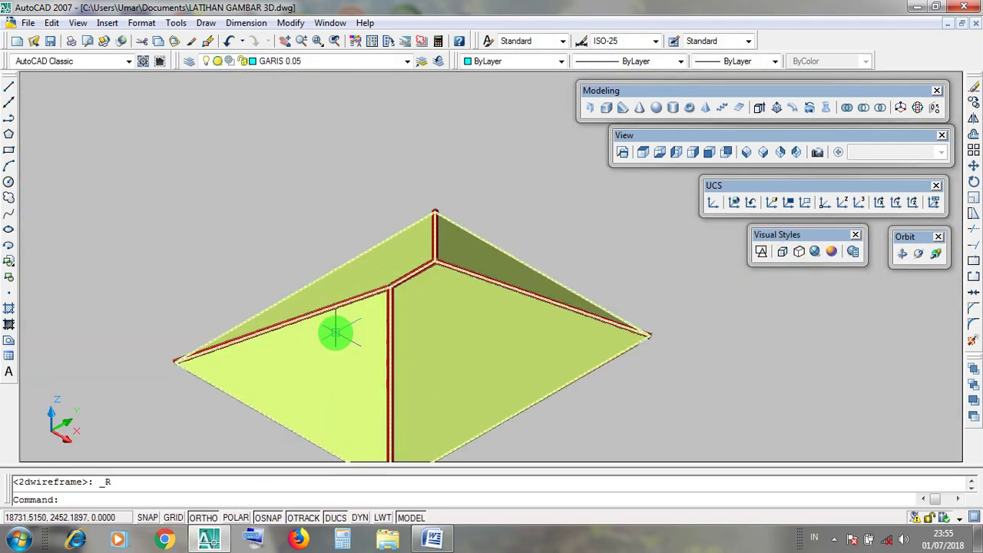
key(Escape)
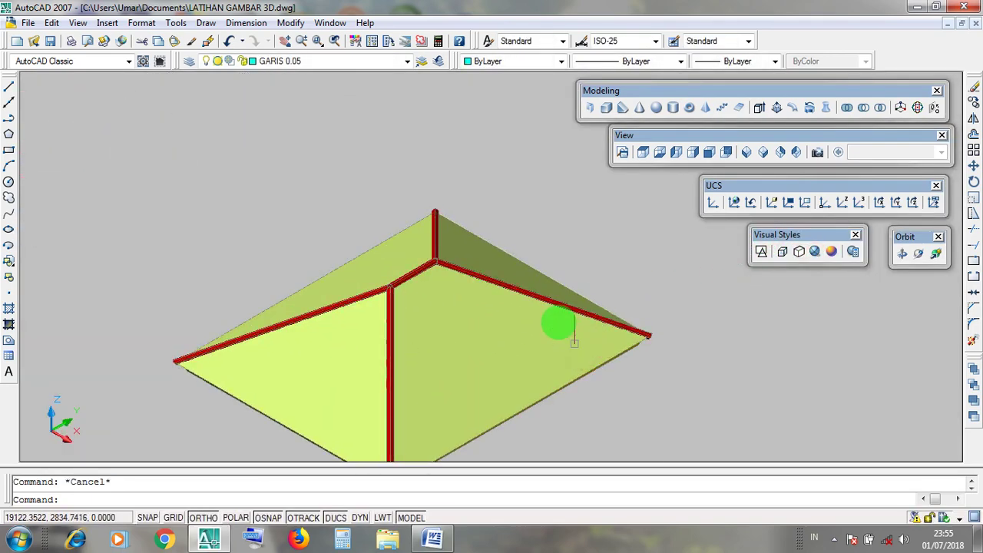
- Orbit freely around the hip roof model to examine its faces, ridges, fascia and underside from several angles
click(542, 295)
middle_drag(543, 295, 572, 259)
key(Escape)
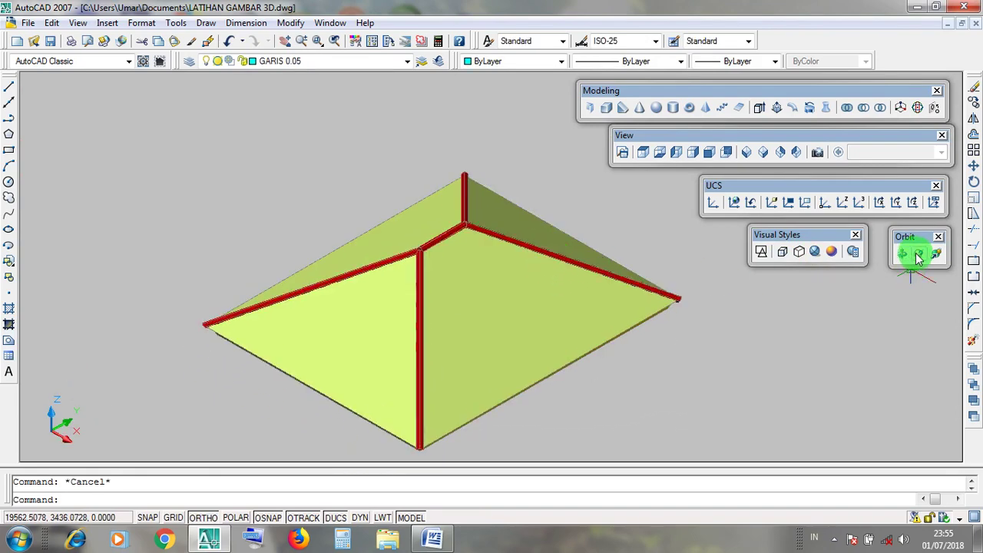
click(432, 237)
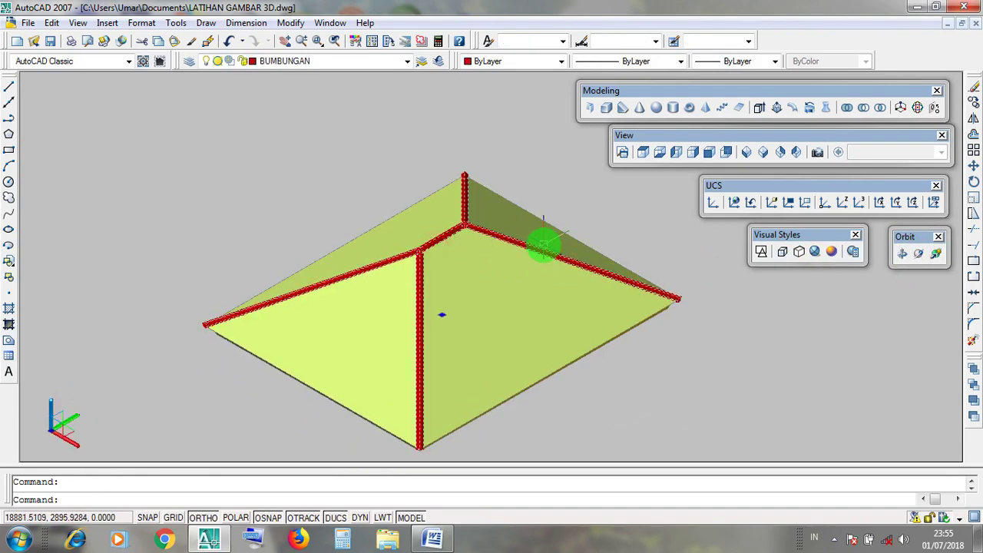
key(Escape)
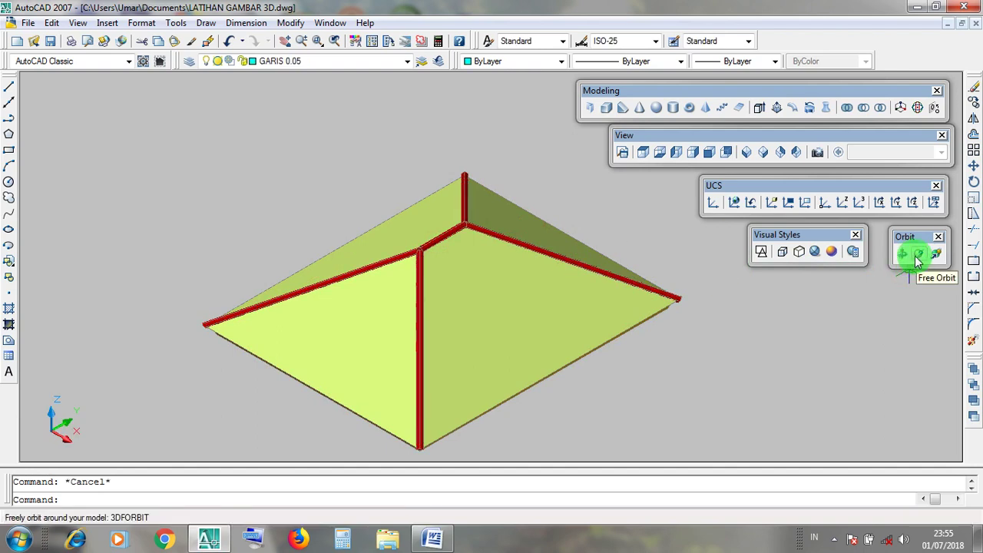
click(918, 256)
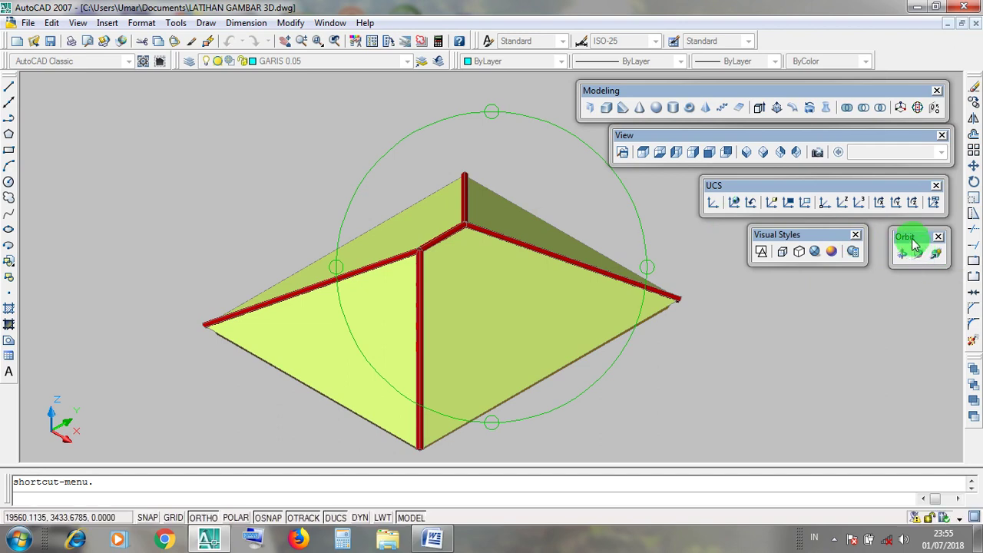
click(912, 239)
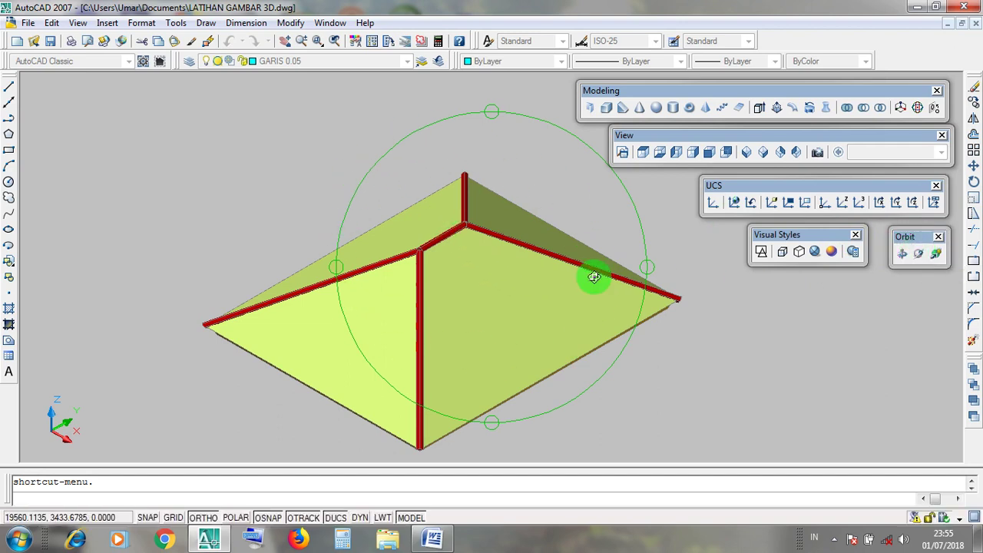
drag(533, 302, 540, 261)
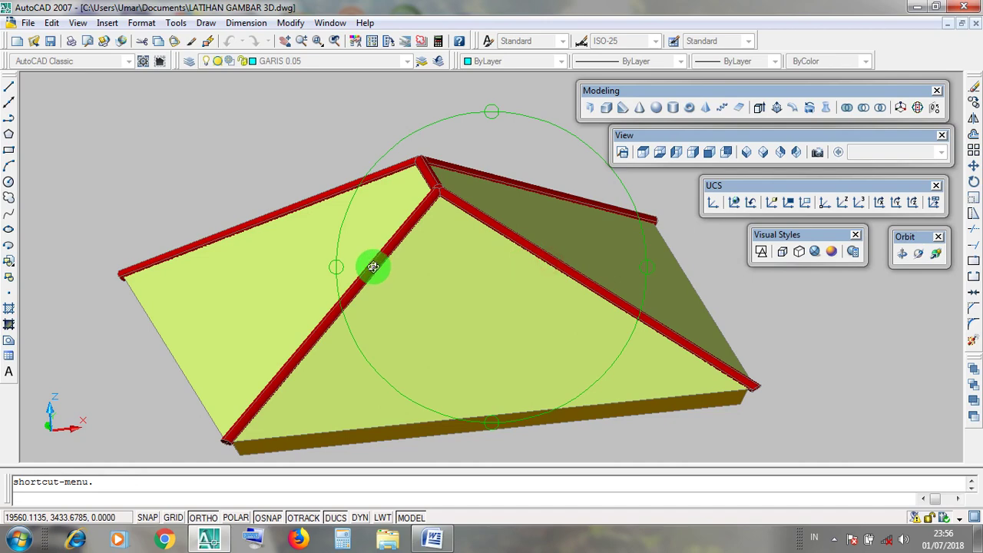
drag(372, 267, 474, 322)
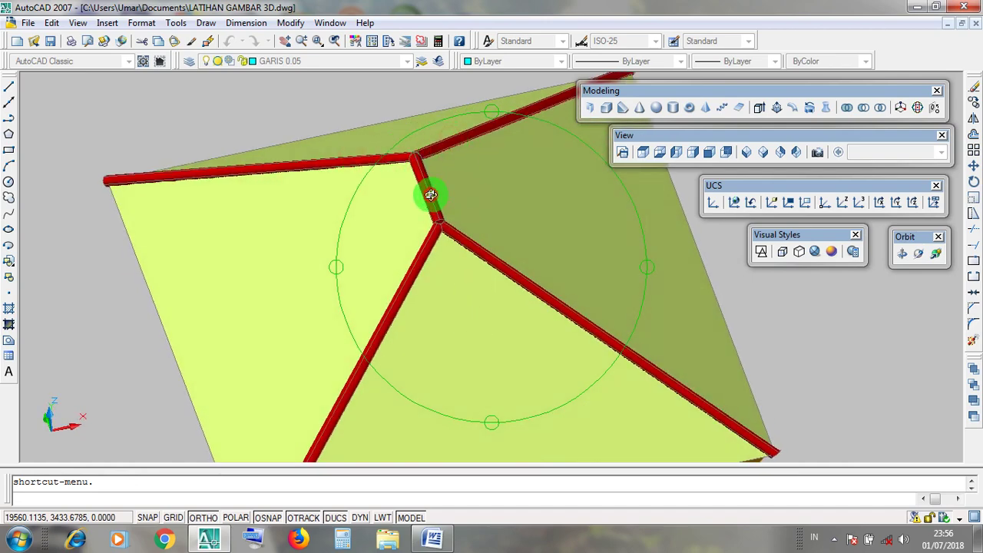
drag(431, 196, 465, 248)
drag(440, 211, 463, 253)
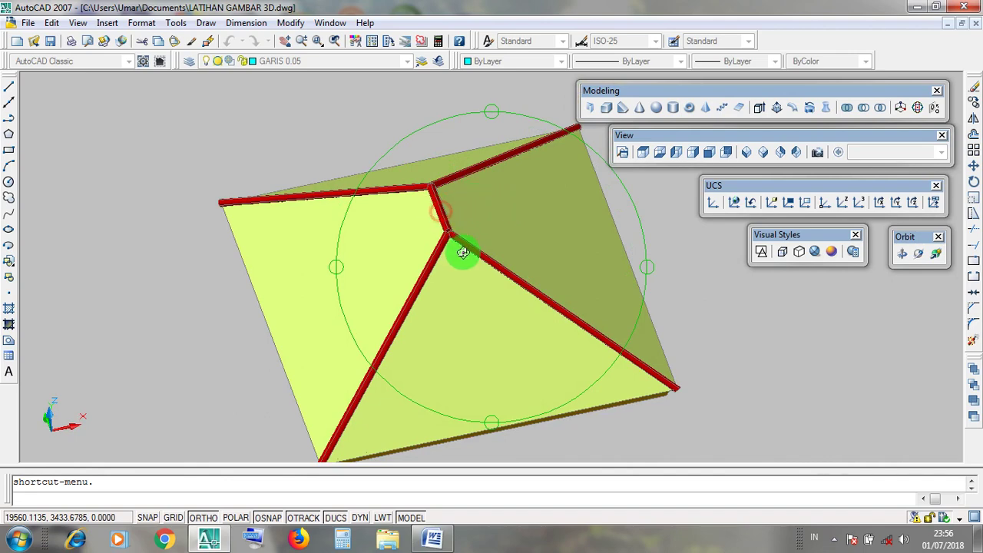
click(428, 275)
click(402, 191)
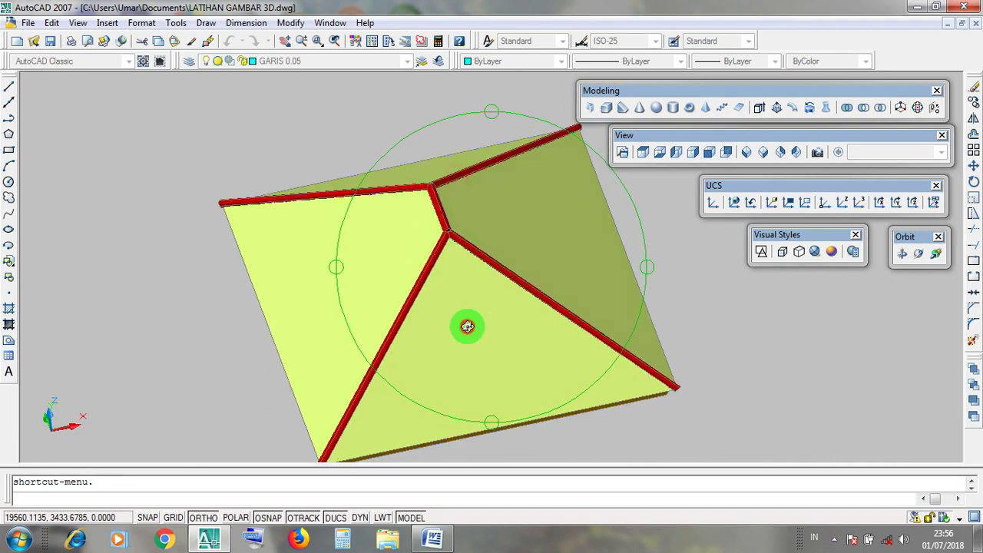
drag(467, 326, 494, 246)
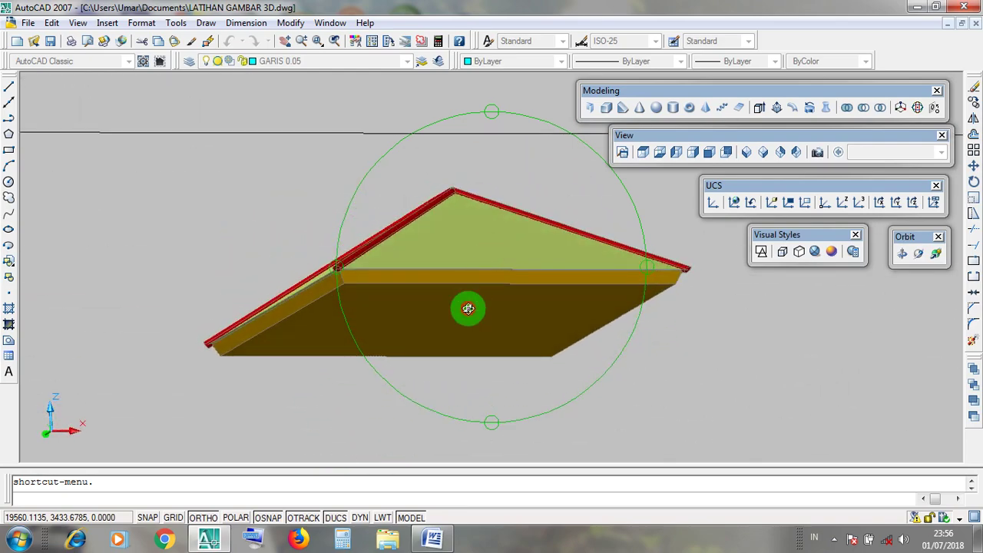
drag(468, 309, 501, 335)
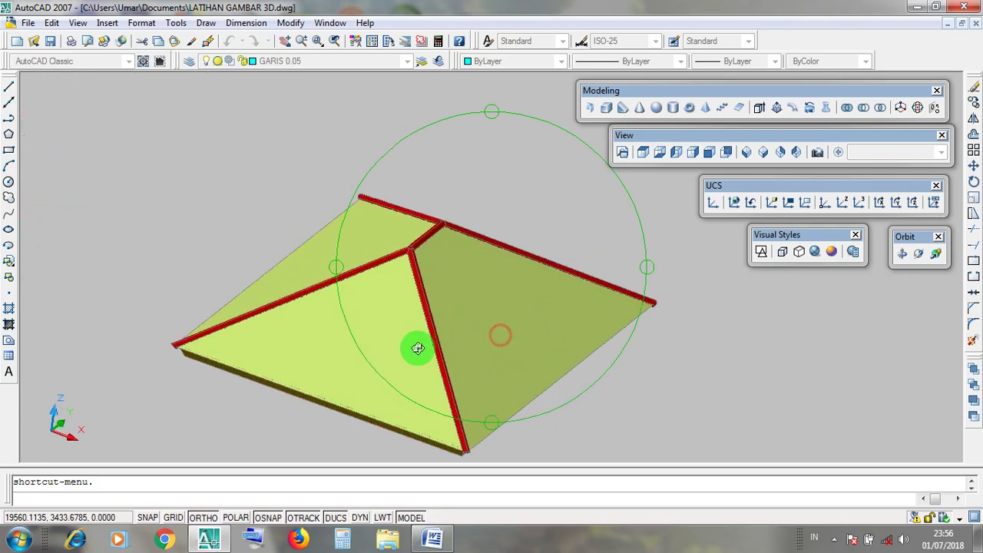
drag(382, 347, 417, 358)
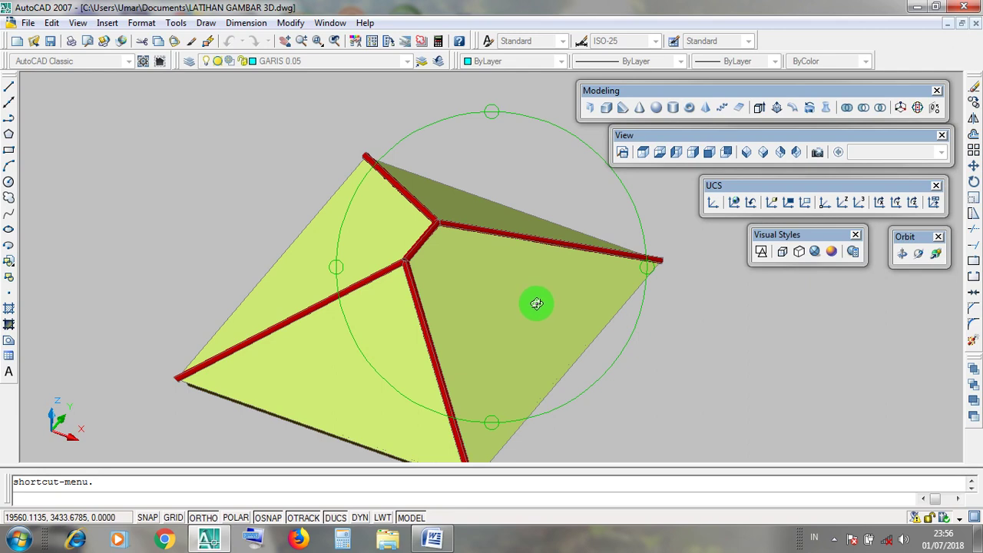
key(Escape)
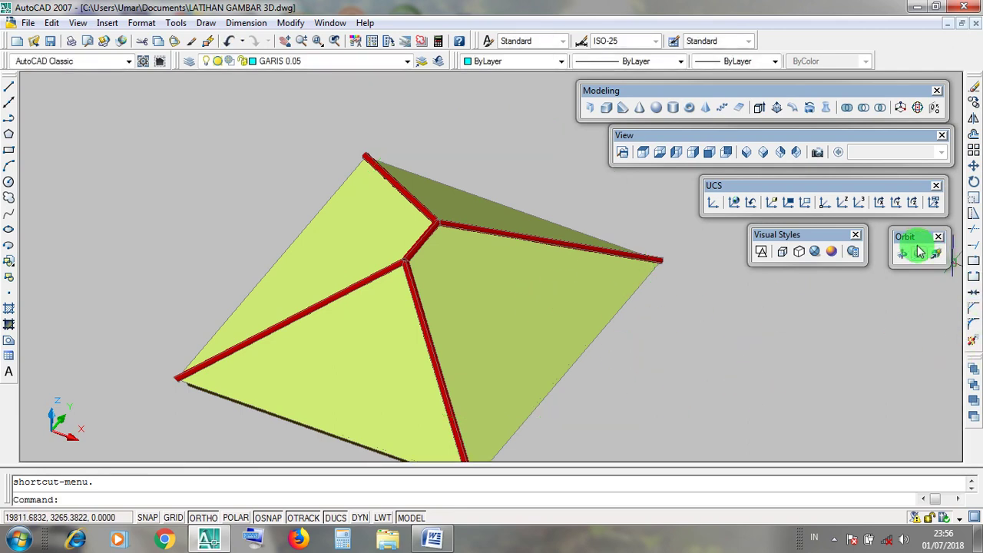
- Set the visual style to 2D Wireframe and the view to SE Isometric, with the hip roof model in view
click(802, 237)
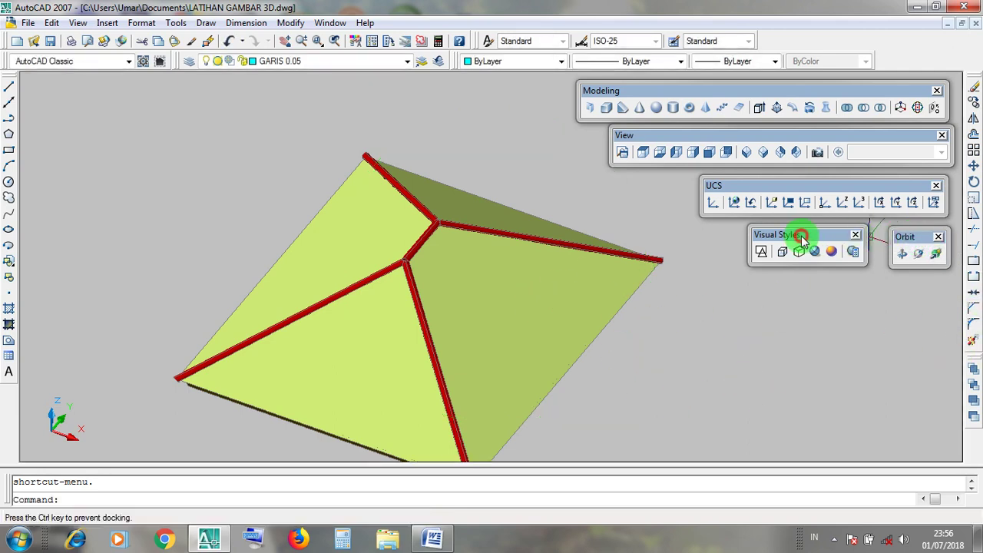
click(762, 254)
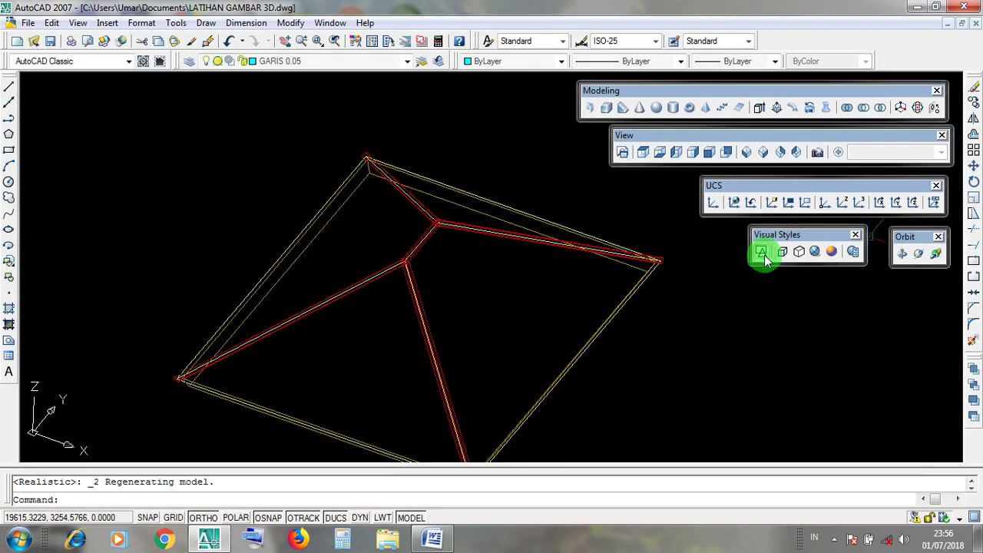
click(673, 135)
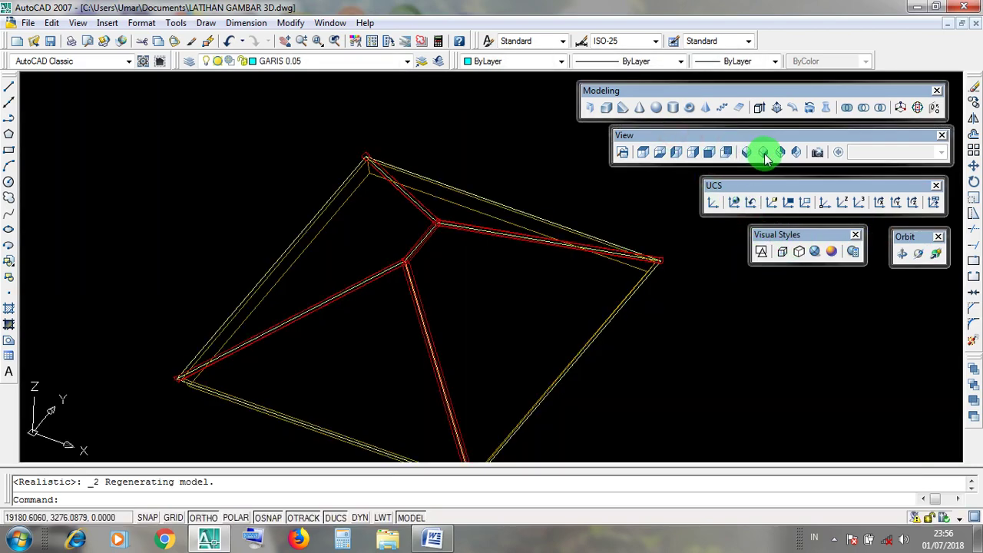
click(627, 136)
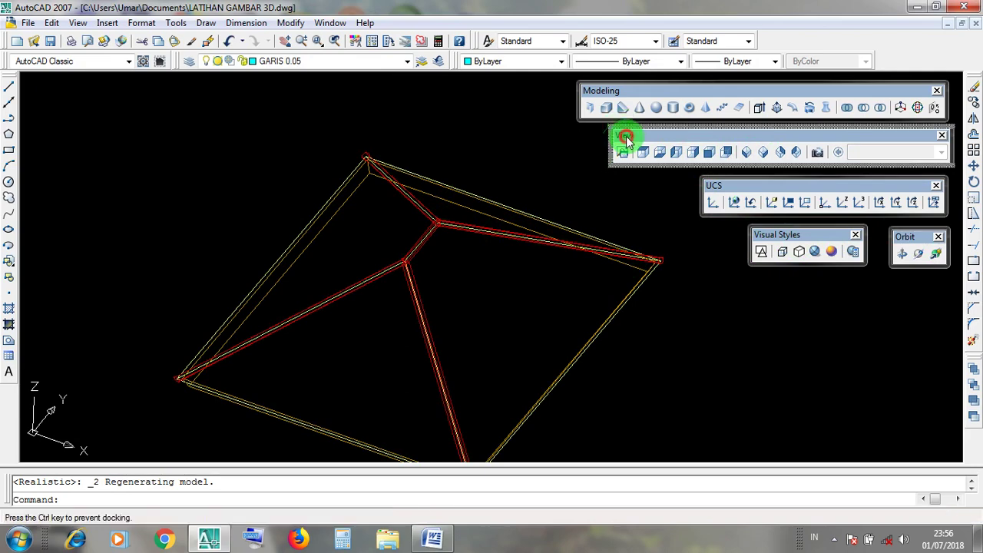
click(766, 155)
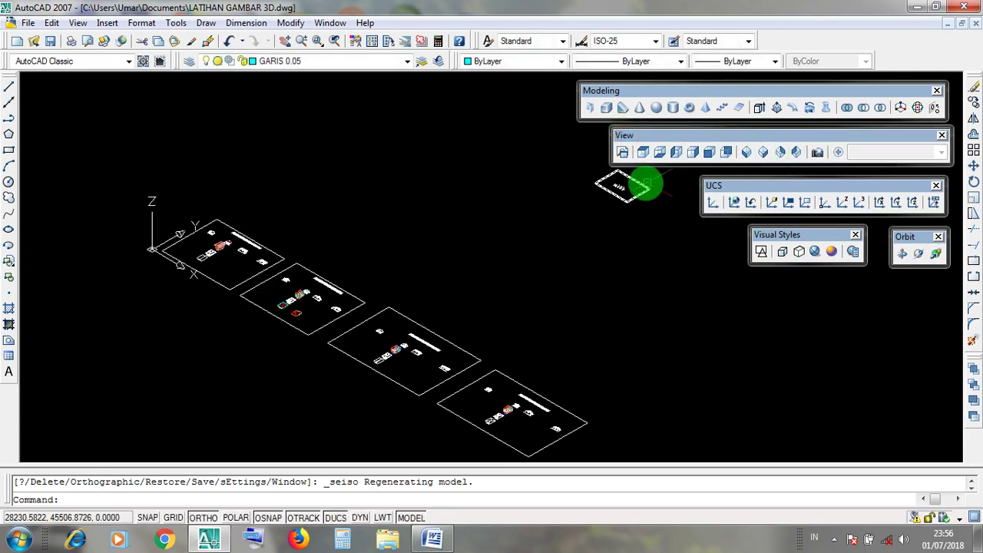
scroll(285, 303, up, 15)
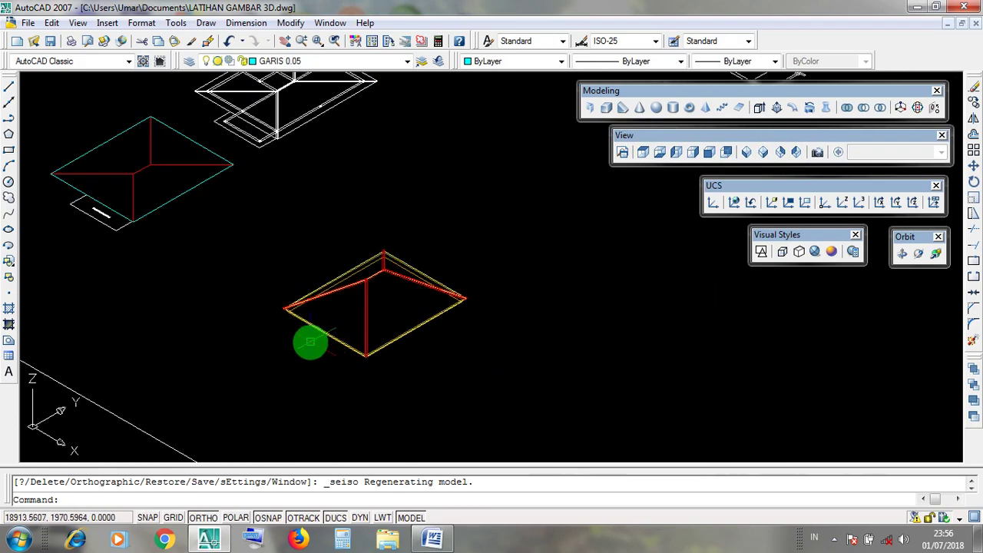
scroll(424, 281, down, 4)
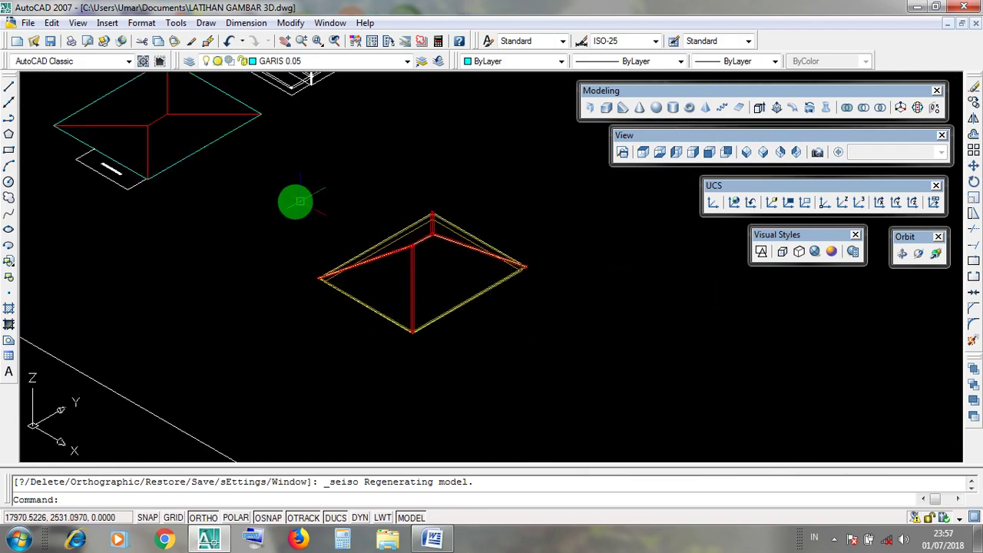
- Examine the wireframe roof's separate parts by selecting the red ridges, the roof solid and the fascia board one at a time
click(295, 201)
click(532, 352)
key(Escape)
scroll(461, 284, up, 5)
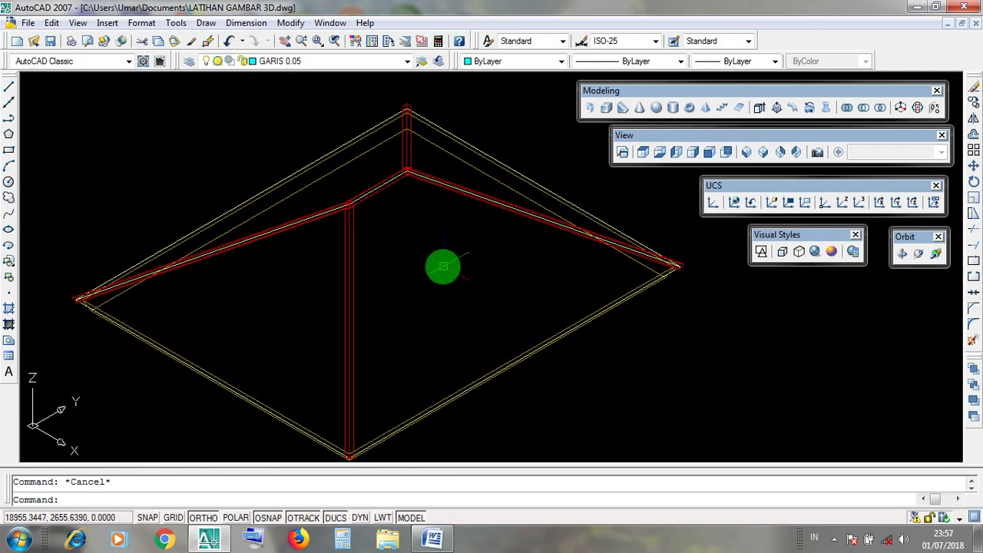
click(350, 304)
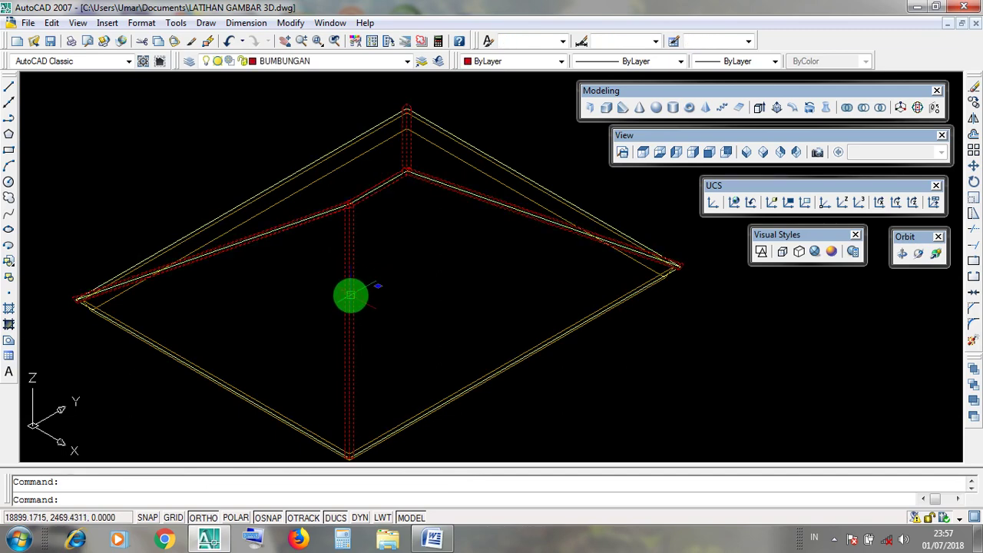
key(Escape)
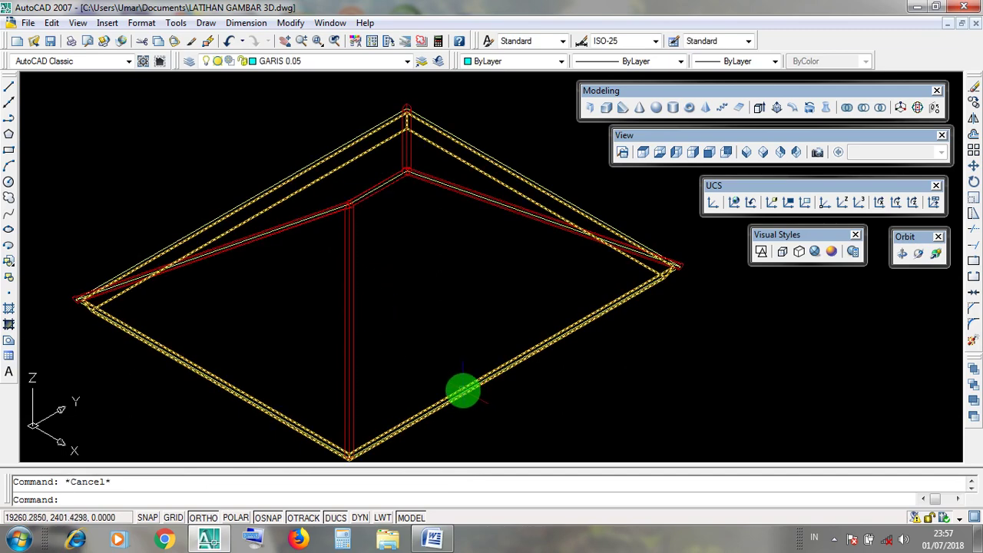
scroll(463, 393, up, 5)
click(463, 393)
scroll(463, 392, down, 4)
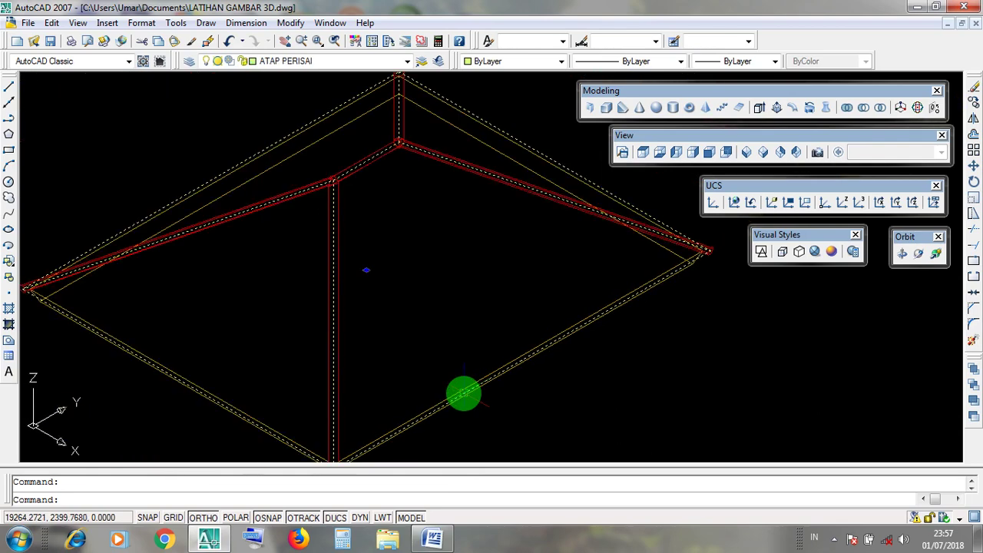
key(Escape)
scroll(463, 392, up, 3)
click(462, 386)
scroll(462, 386, down, 4)
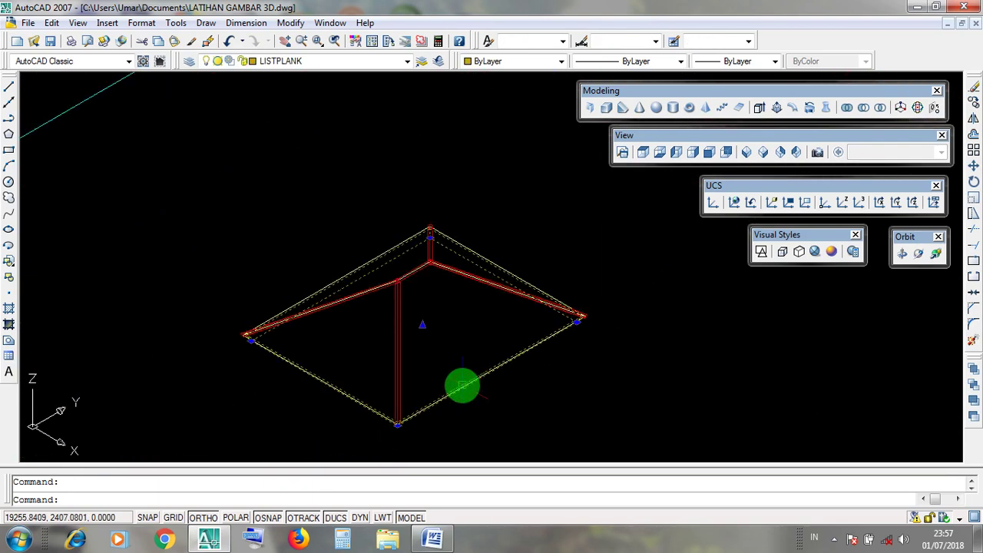
key(Escape)
middle_drag(495, 336, 457, 317)
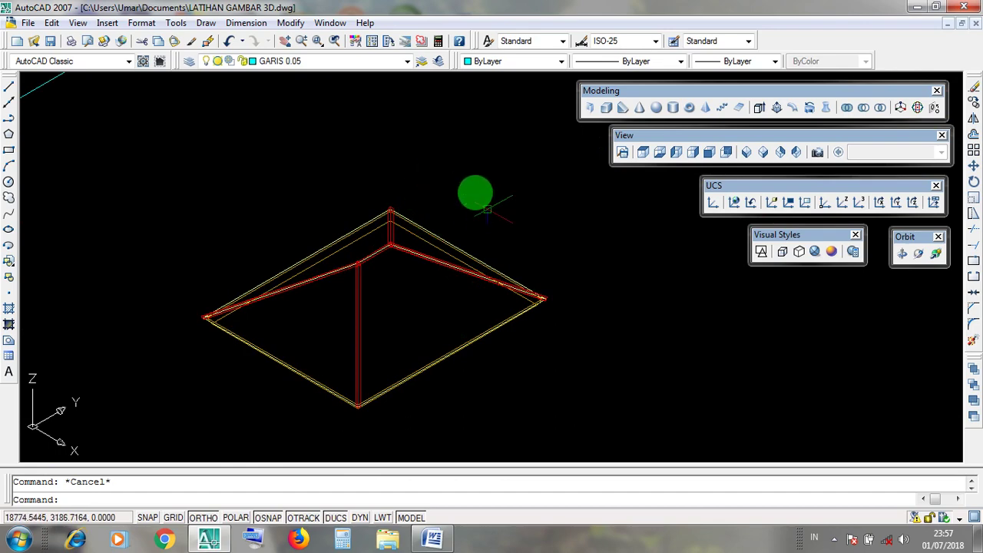
- Check which layer the ridges, the fascia board and the roof solid are each assigned to
click(445, 252)
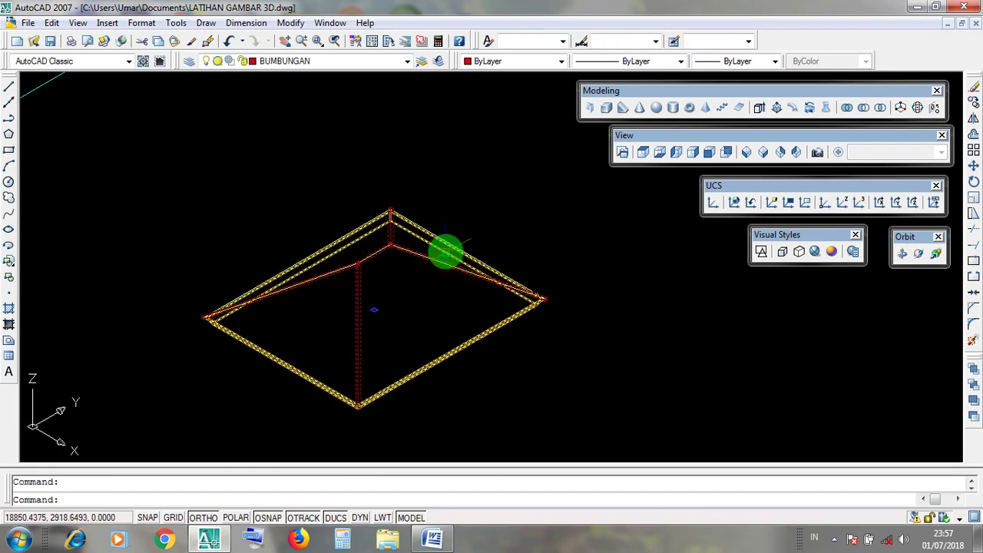
click(445, 252)
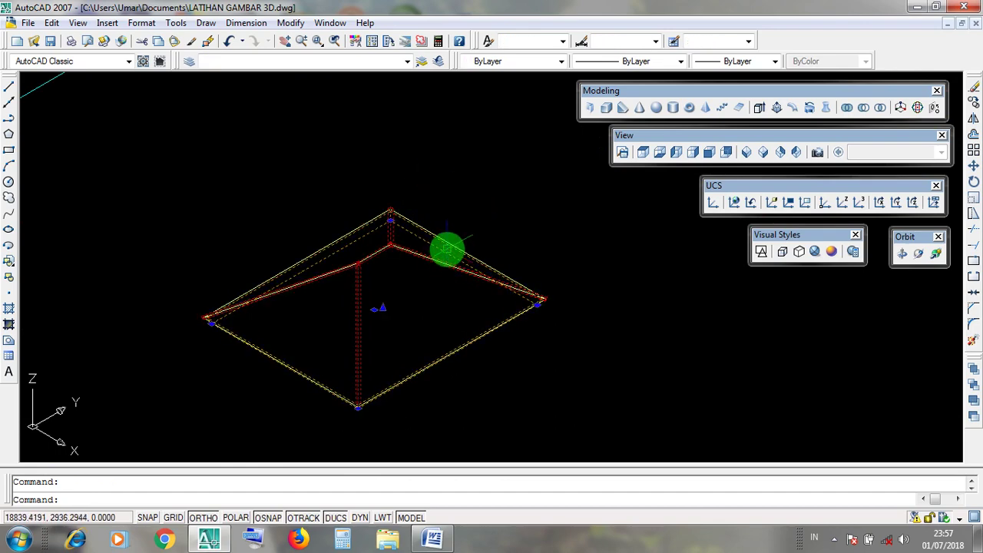
key(Escape)
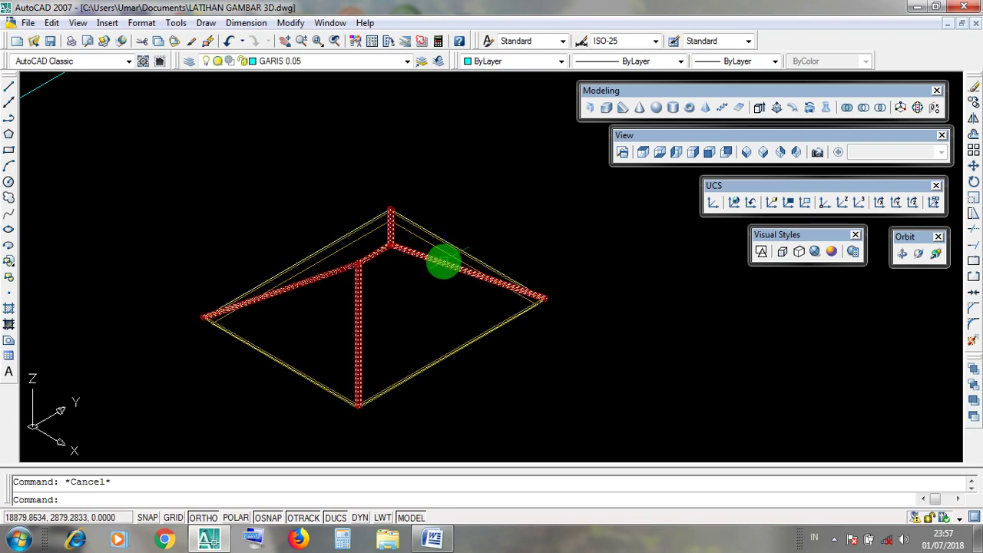
click(444, 263)
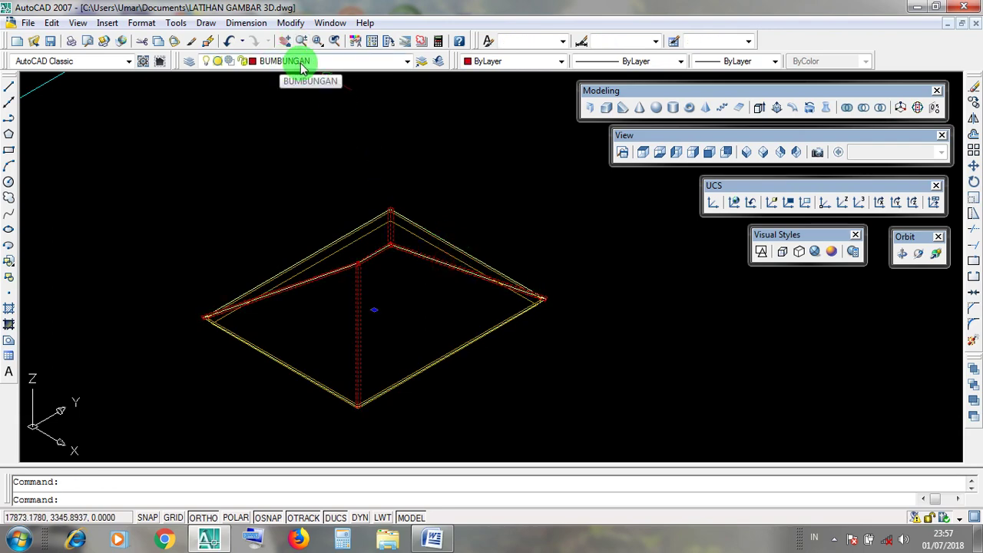
key(Escape)
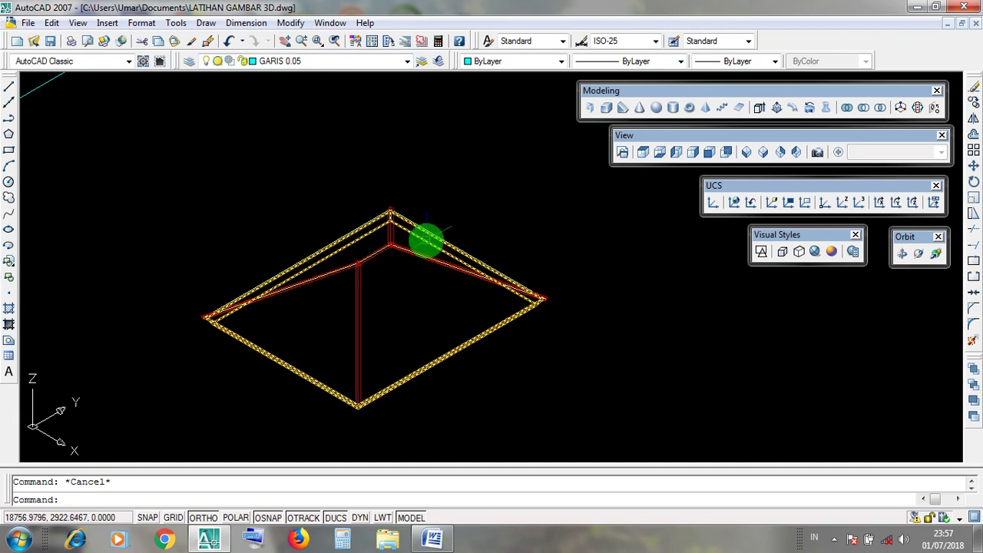
click(426, 240)
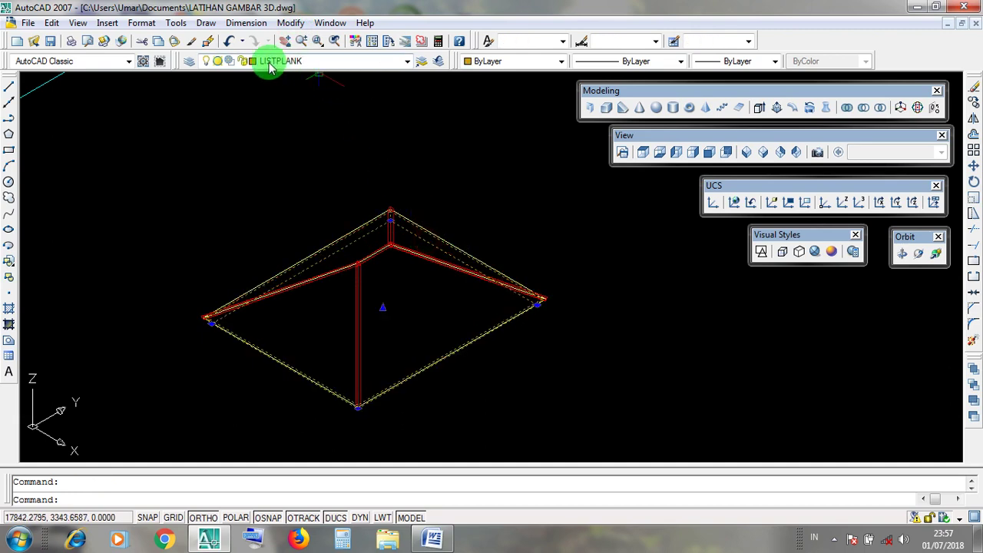
key(Escape)
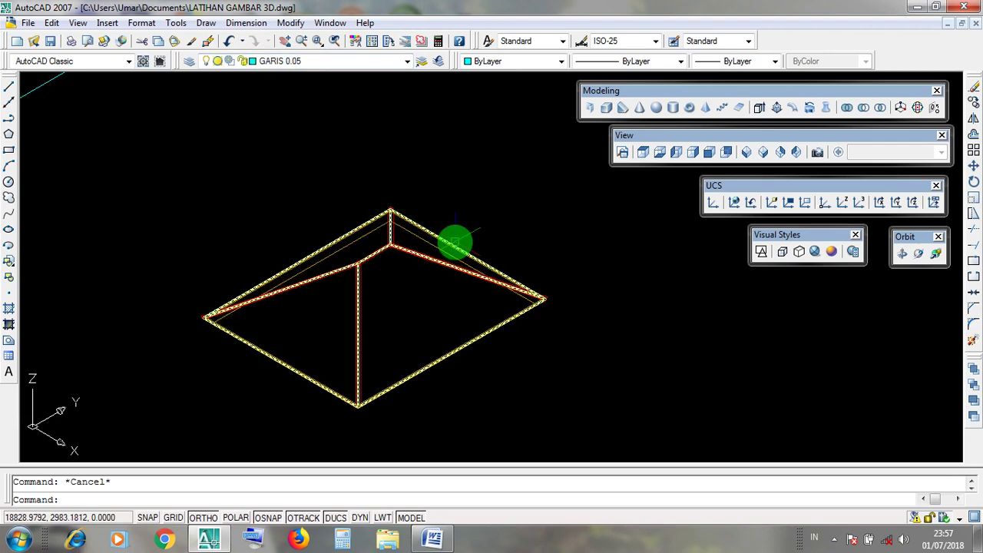
click(456, 243)
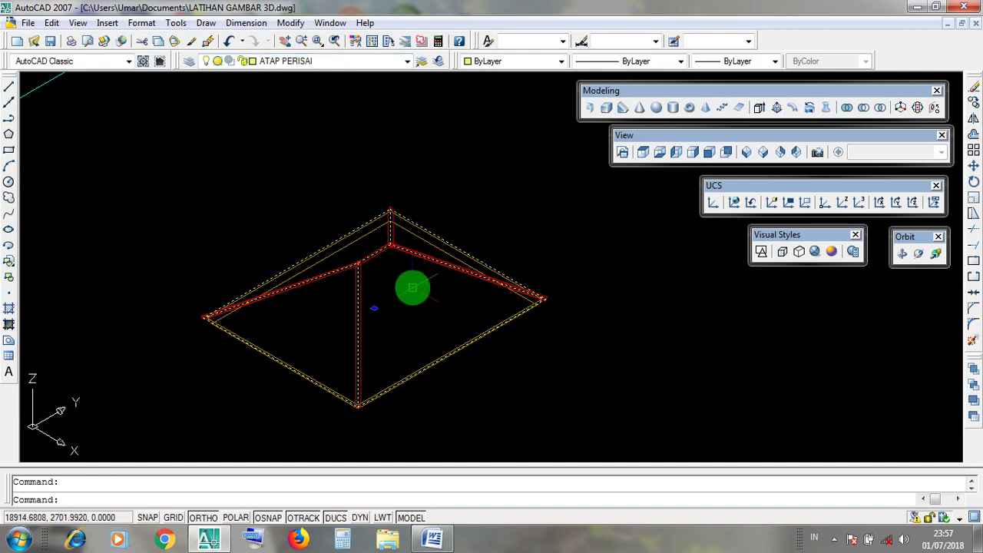
key(Escape)
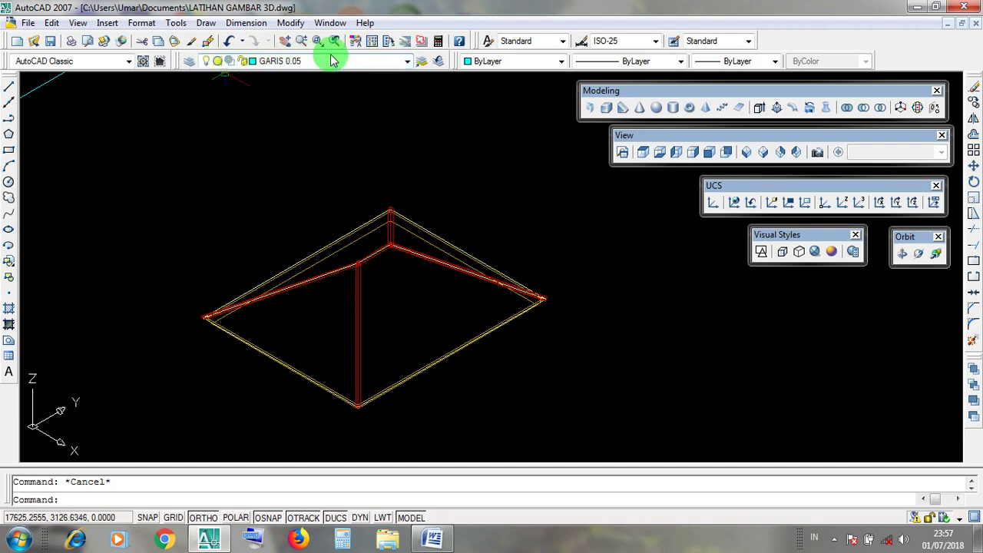
- Turn off the BUMBUNGAN and LISTPLANK layers to isolate the hip roof solid
click(407, 62)
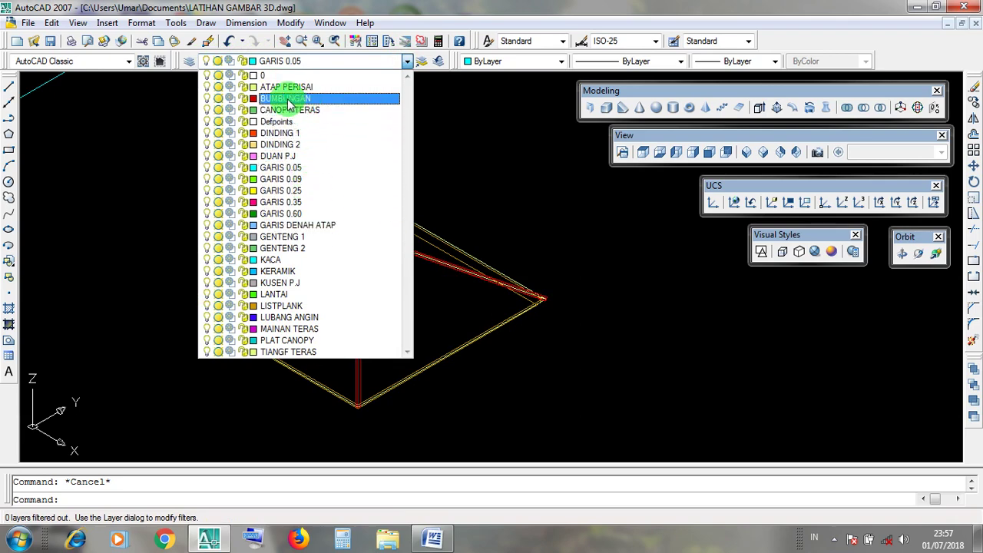
click(207, 101)
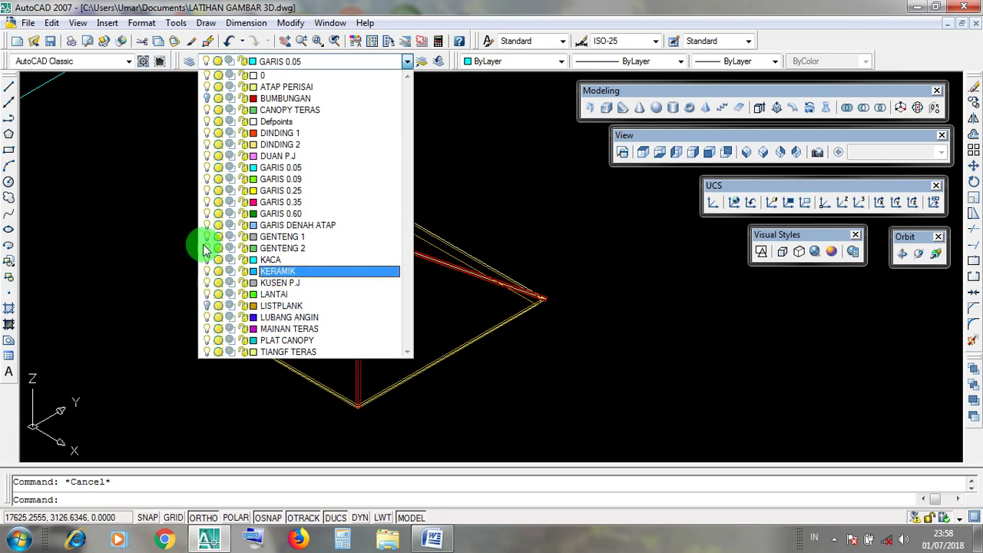
click(208, 101)
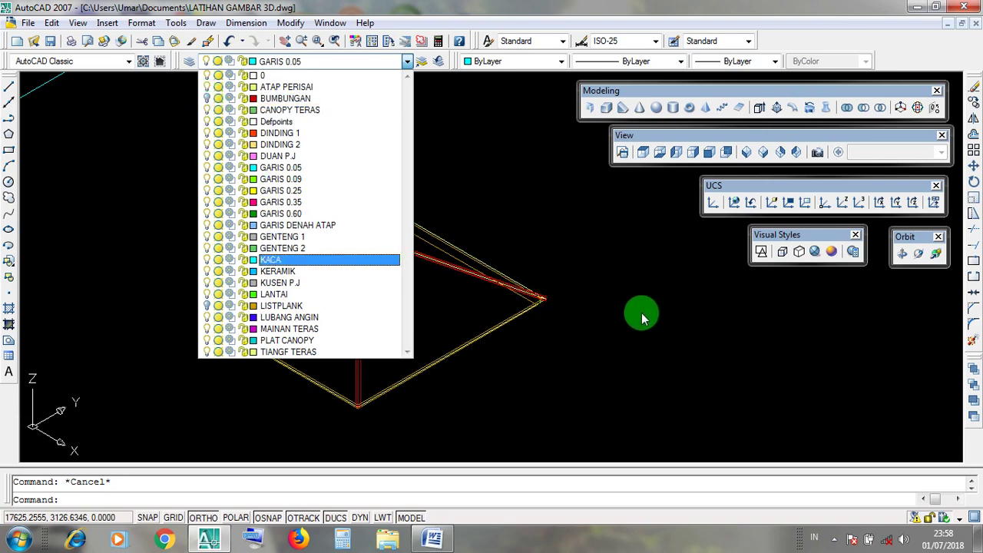
click(643, 316)
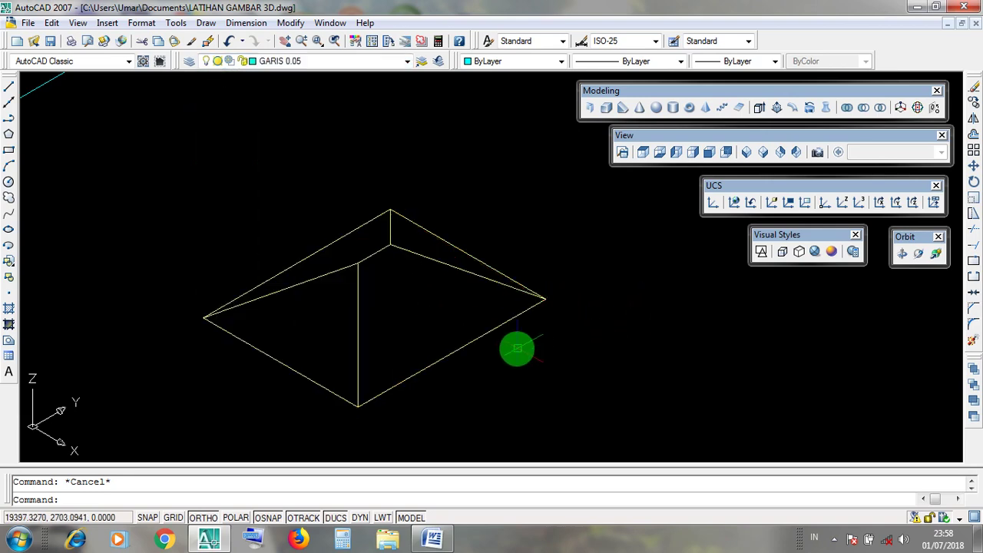
- Check the isolated roof solid by selecting and deselecting it, and show it in the Realistic visual style
click(477, 342)
click(477, 341)
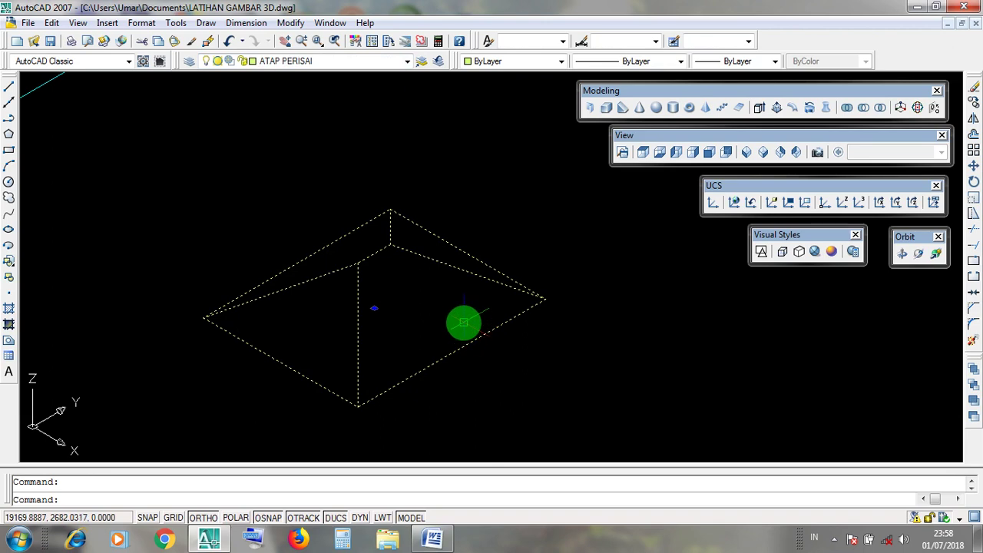
key(Escape)
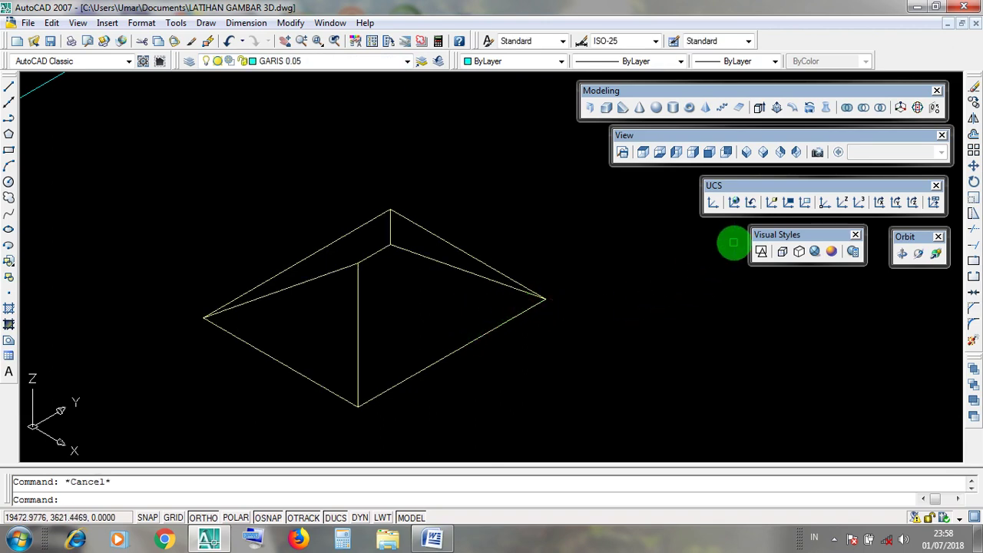
drag(796, 250, 799, 251)
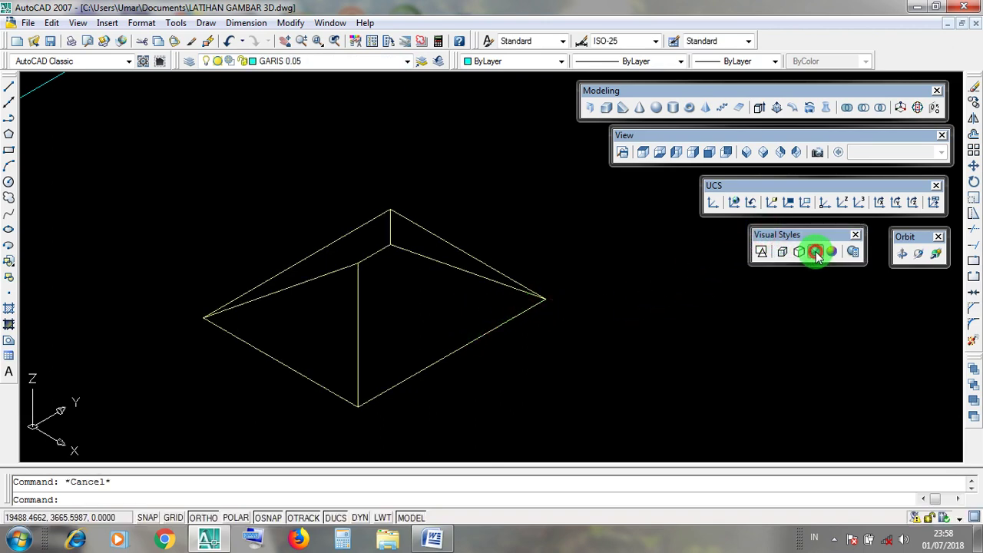
click(816, 253)
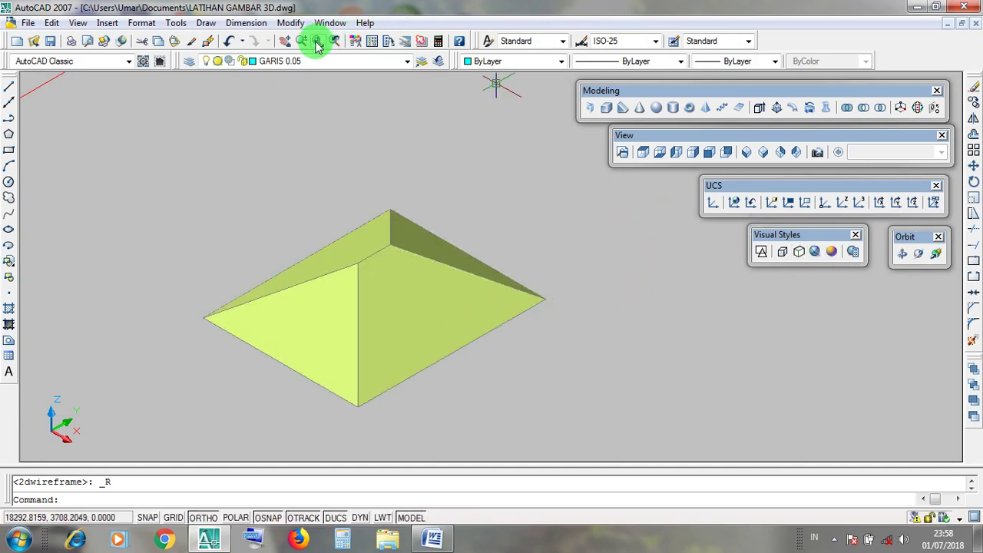
- Locate the Copy faces command among the solid editing operations without starting it, and return to the 2D Wireframe visual style
click(298, 24)
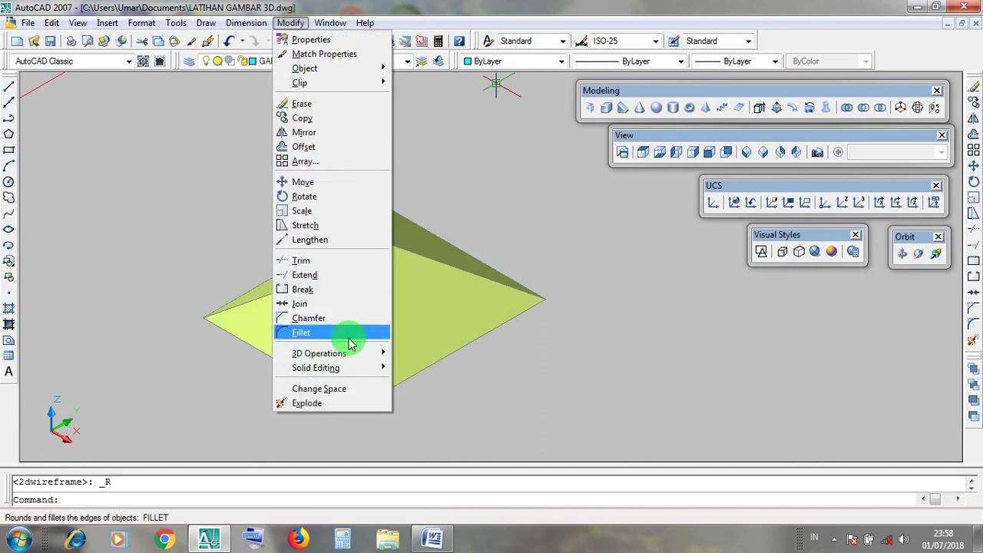
mouse_move(358, 368)
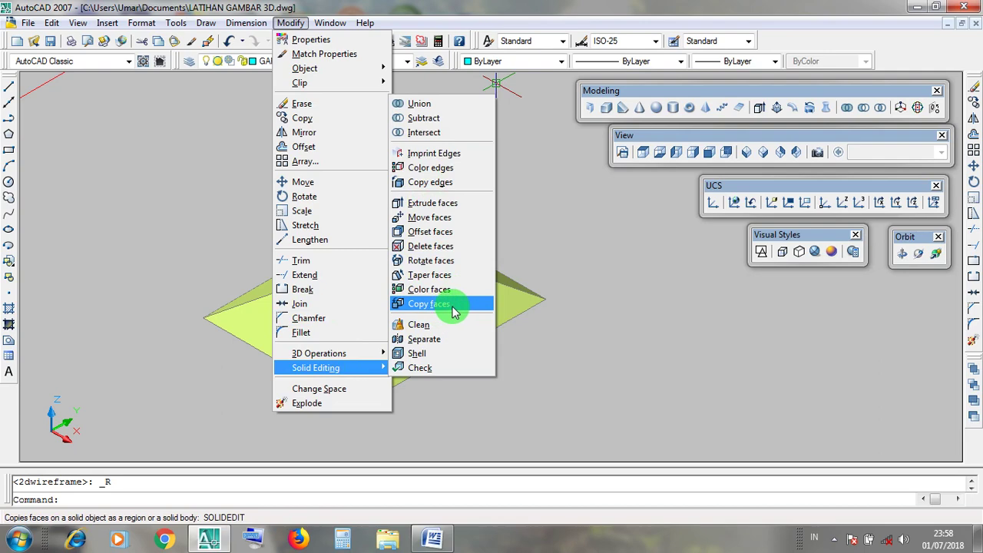
click(630, 357)
click(616, 335)
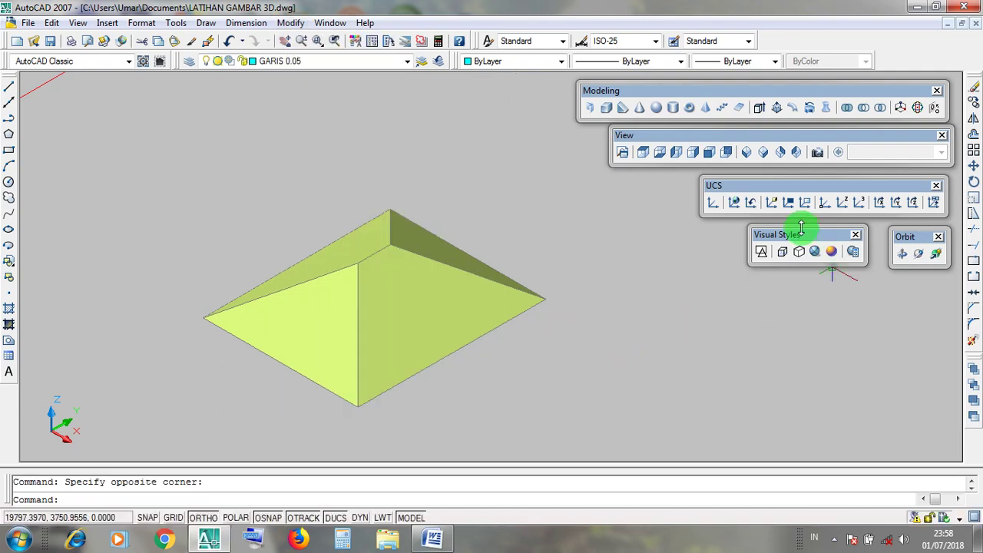
click(762, 253)
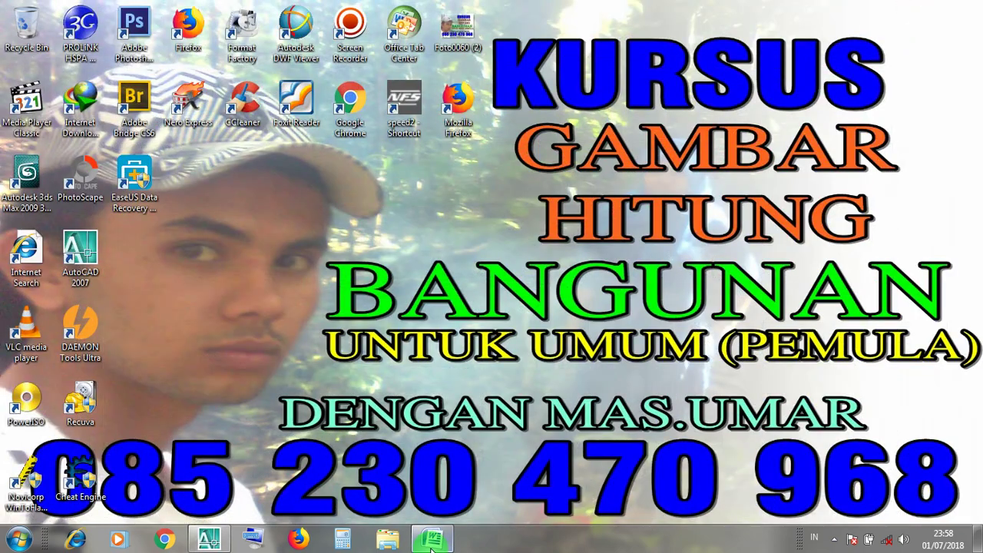
click(834, 539)
right_click(834, 444)
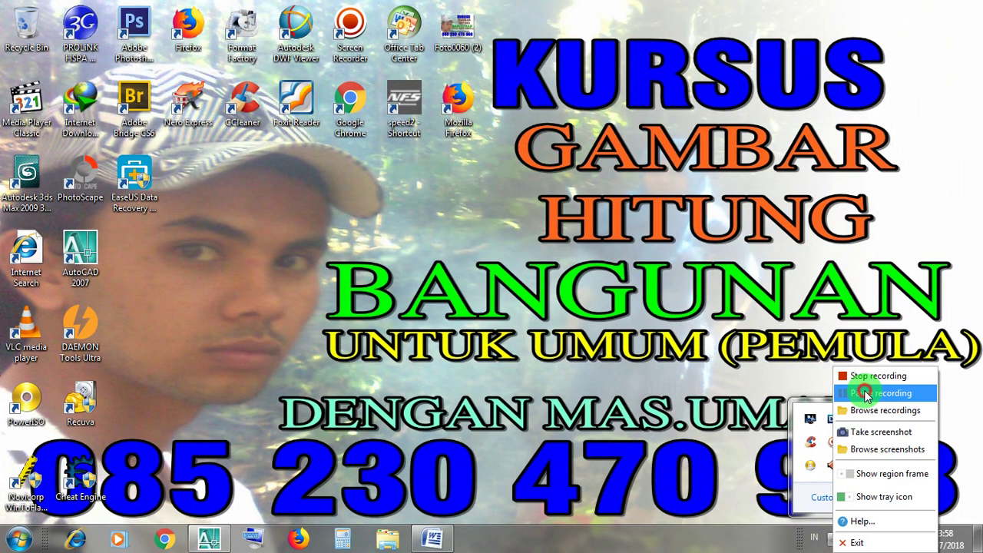
click(845, 389)
click(835, 540)
click(661, 409)
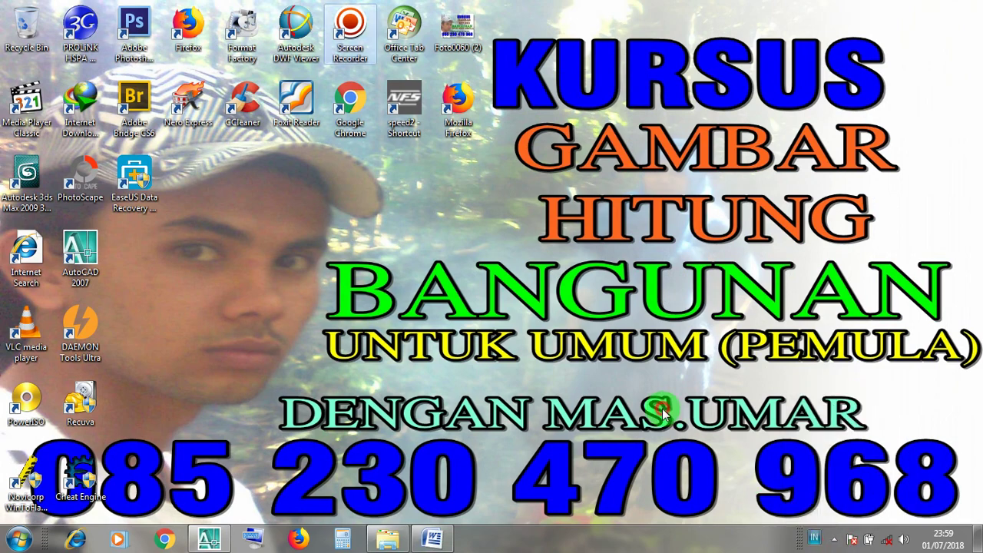
- Switch to Word and review the COPY FACE notes, covering the definition, the CARA 1 (BEBAS) procedure and the Ortho setting
click(429, 541)
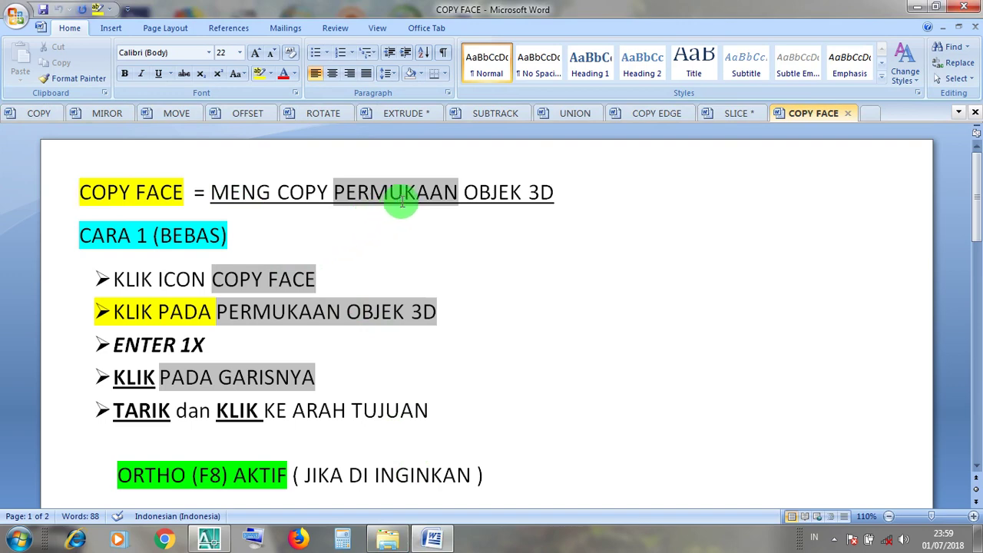
drag(558, 189, 267, 189)
click(176, 192)
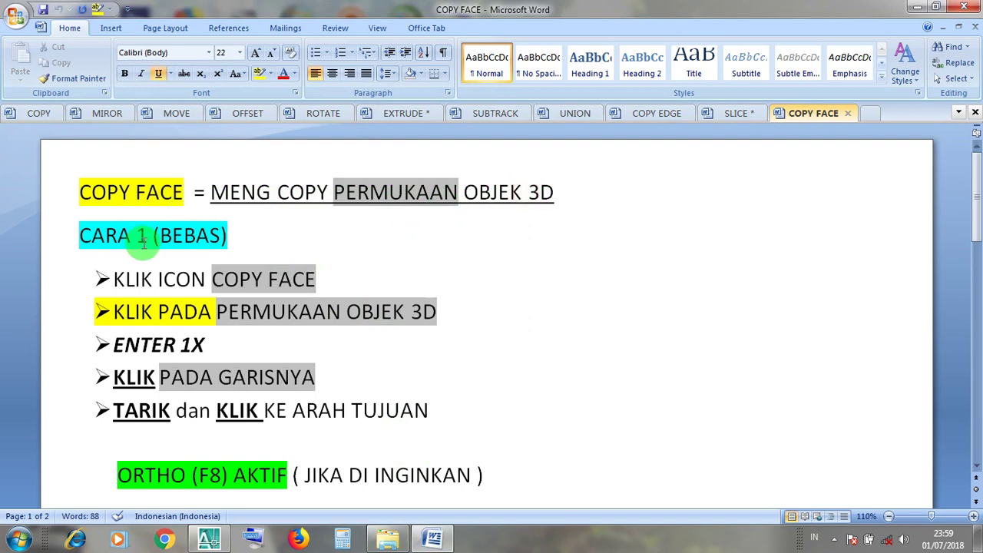
drag(320, 280, 145, 280)
click(239, 282)
drag(330, 281, 149, 290)
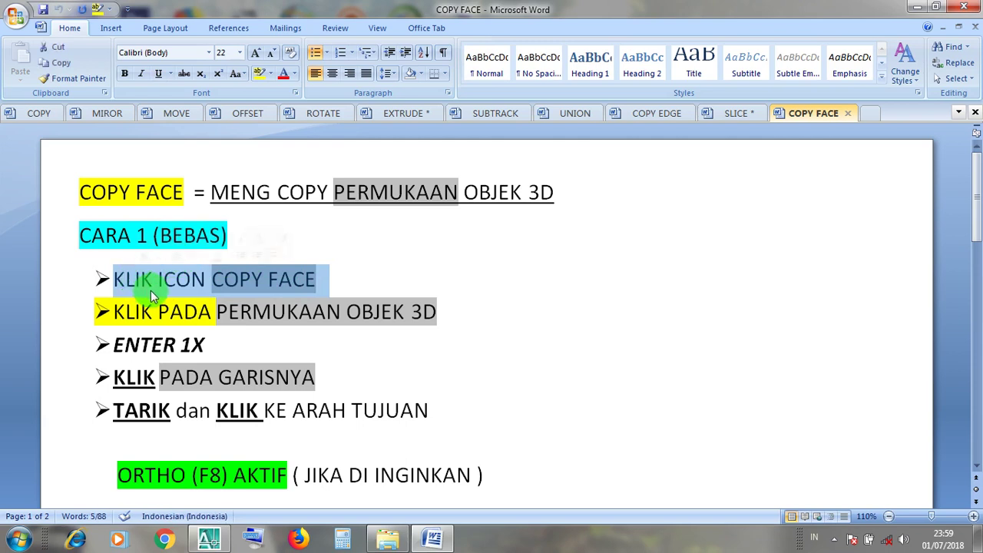
click(261, 312)
click(424, 312)
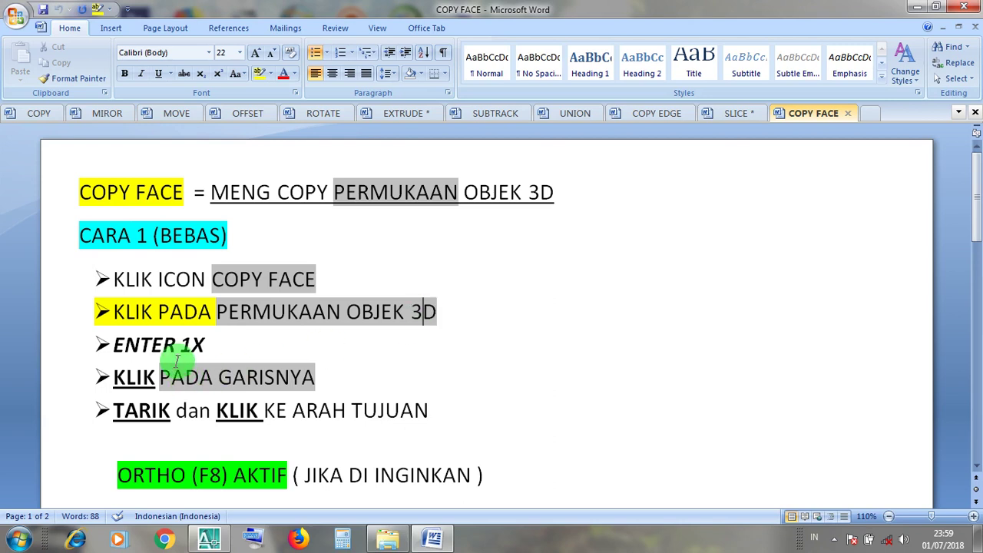
click(200, 377)
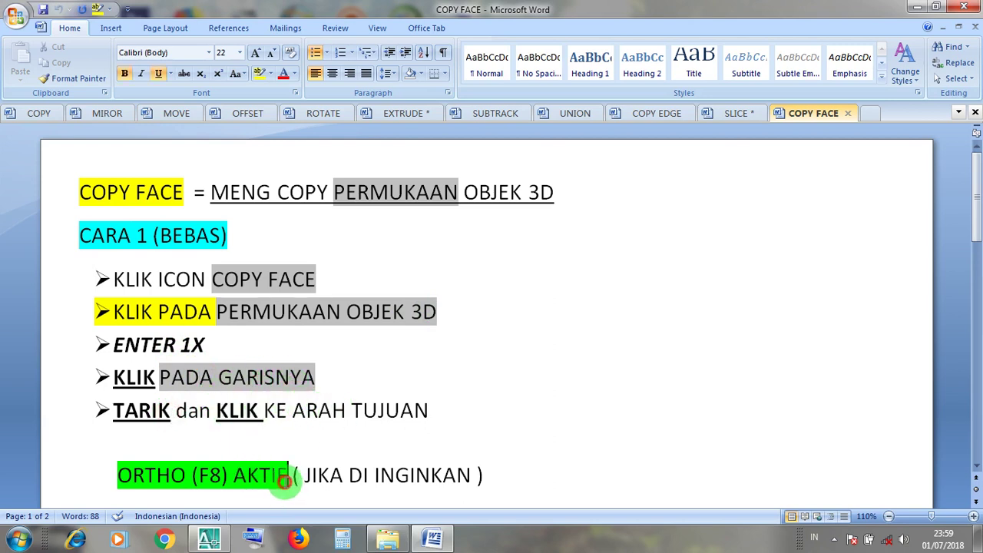
drag(284, 480, 132, 477)
click(178, 489)
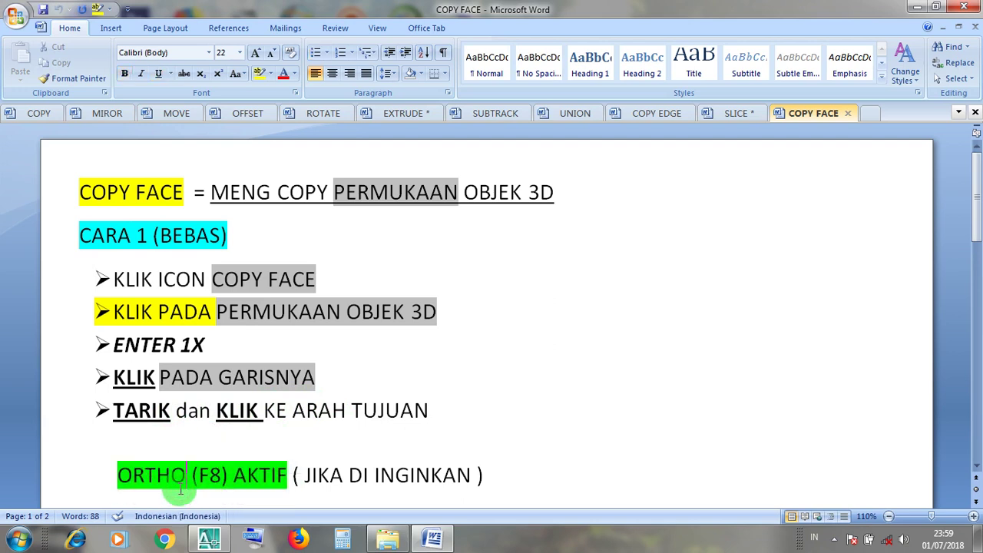
drag(284, 480, 123, 491)
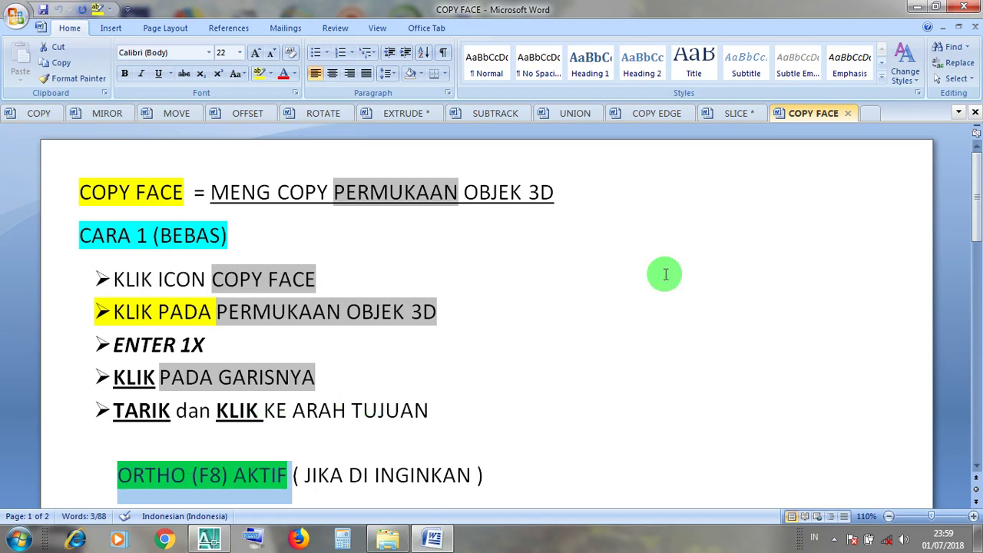
- Switch back to AutoCAD and make sure Ortho mode is on, with the wireframe roof in view
click(918, 7)
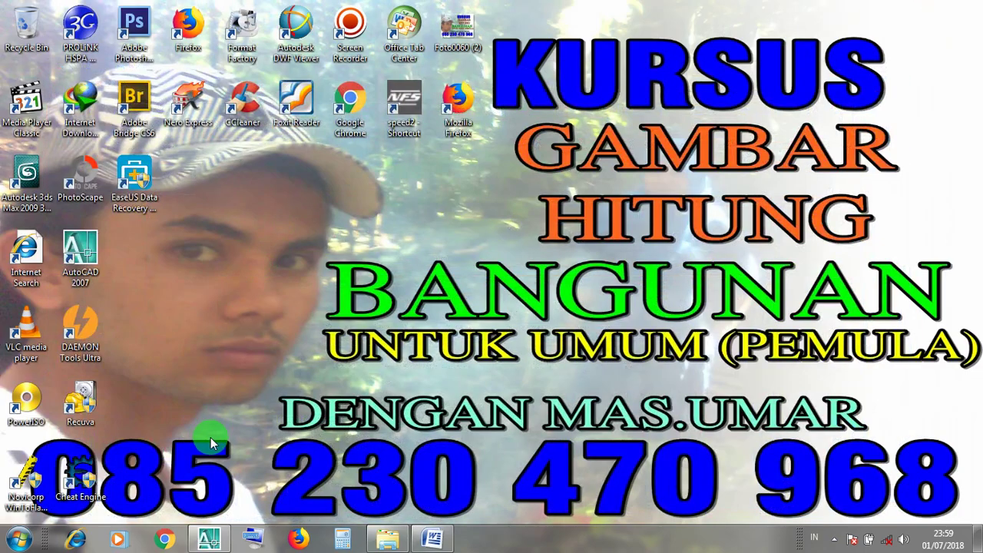
click(209, 540)
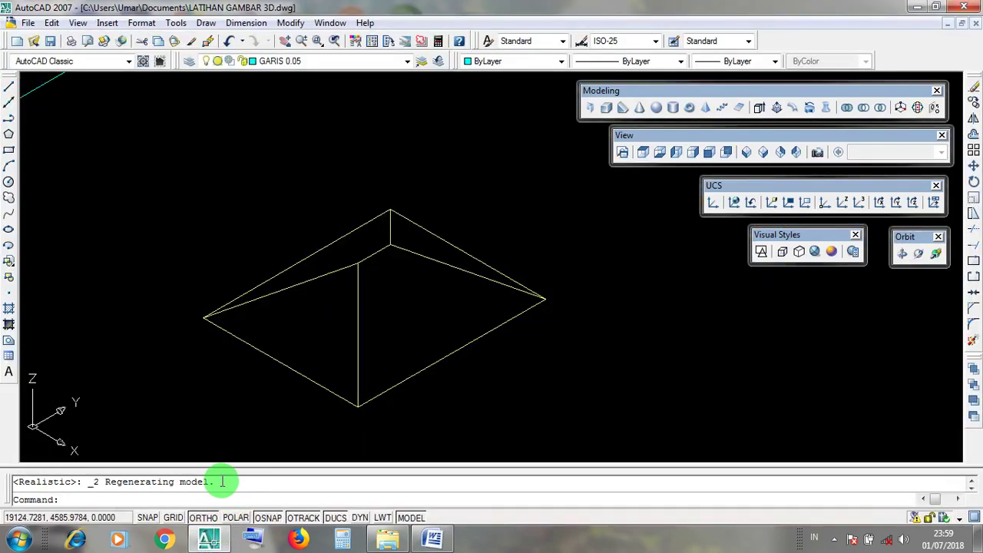
click(202, 517)
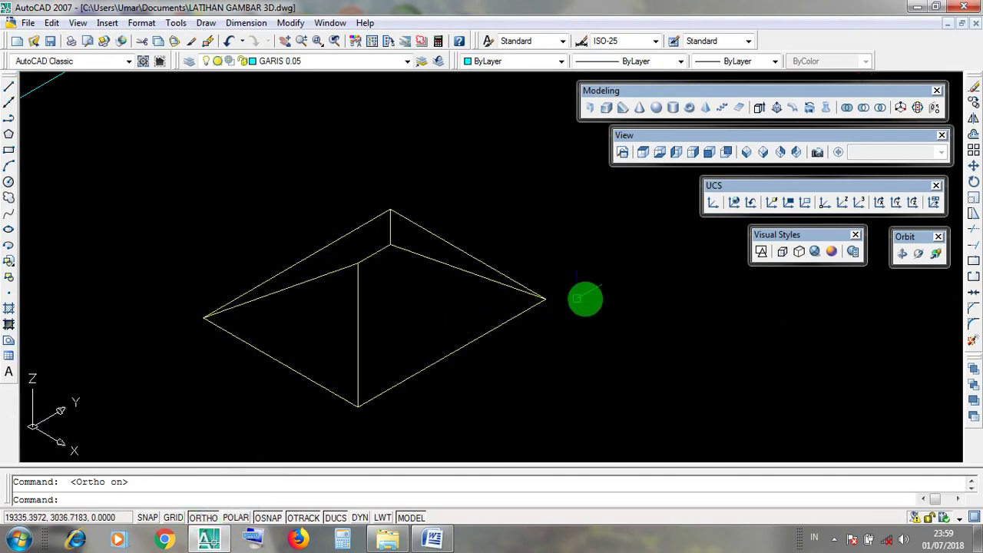
middle_drag(621, 294, 619, 309)
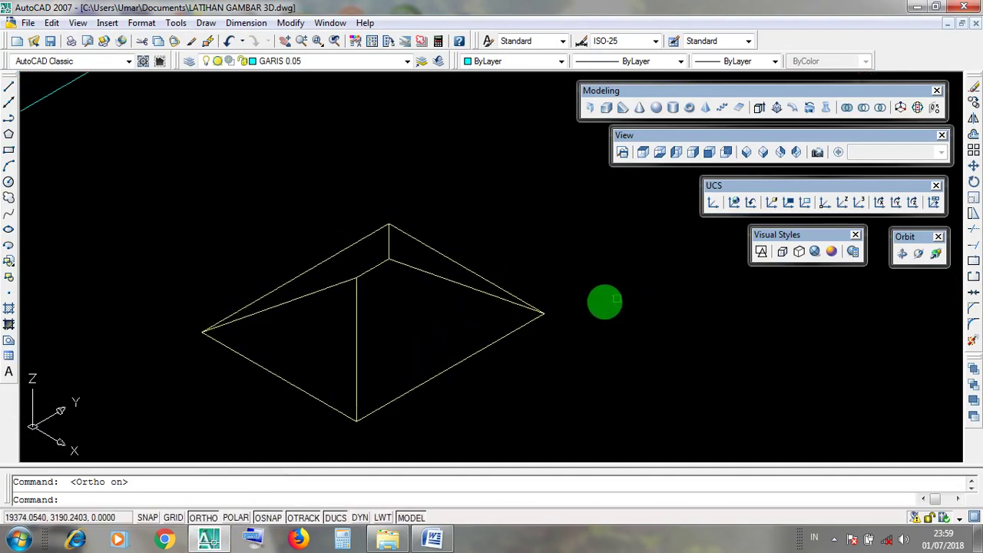
- Examine the roof solid's individual sloping faces in the Realistic visual style to identify the surfaces available for copying
click(409, 323)
click(407, 324)
click(404, 319)
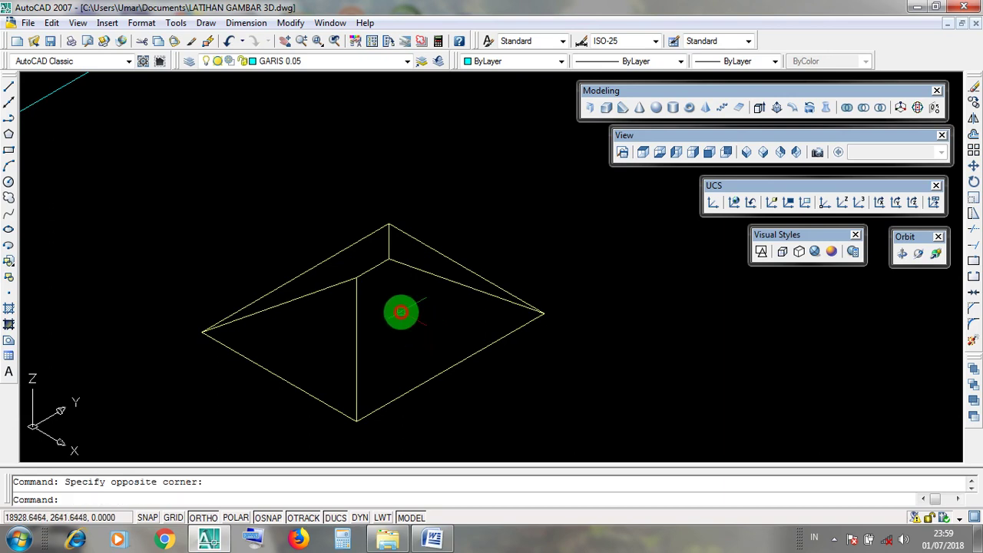
click(814, 252)
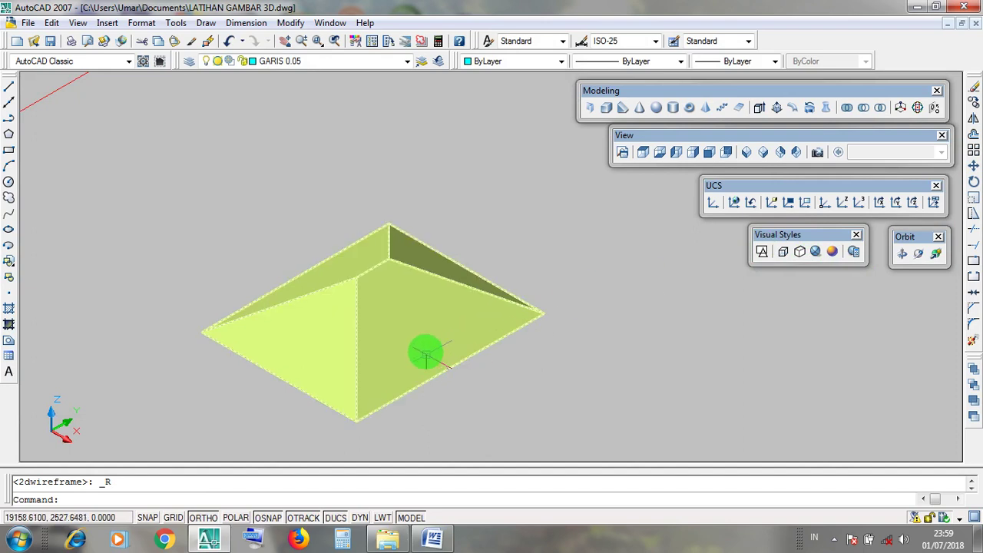
click(408, 317)
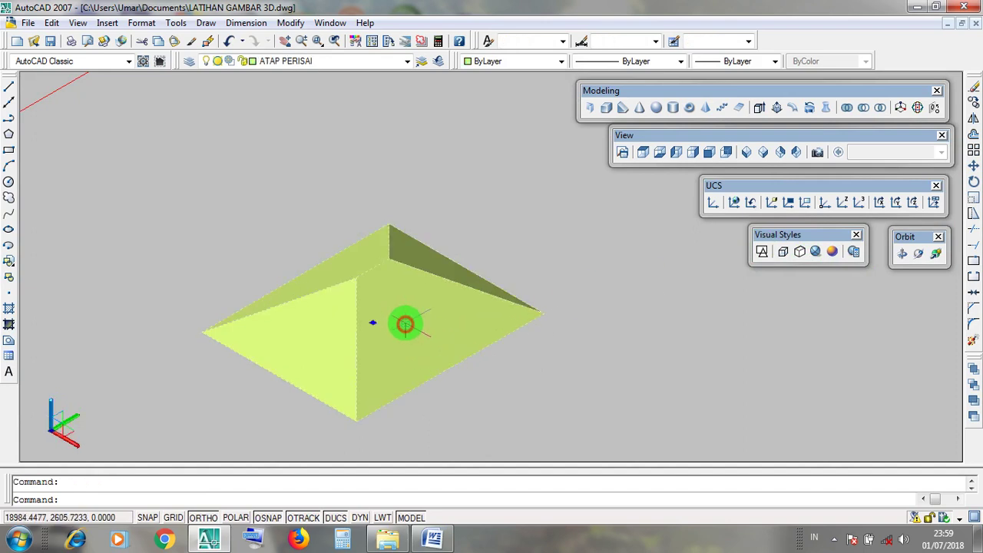
click(412, 335)
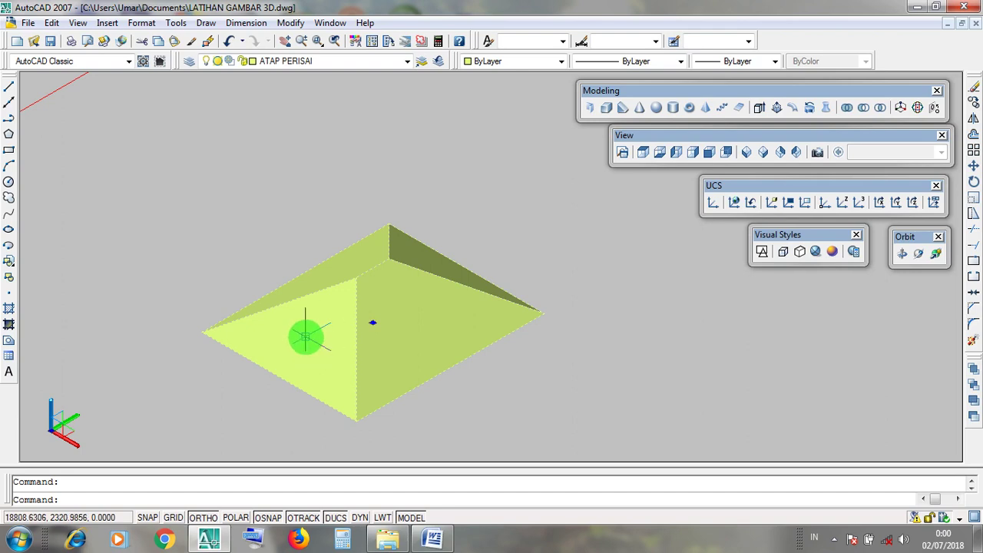
click(307, 340)
scroll(337, 270, up, 5)
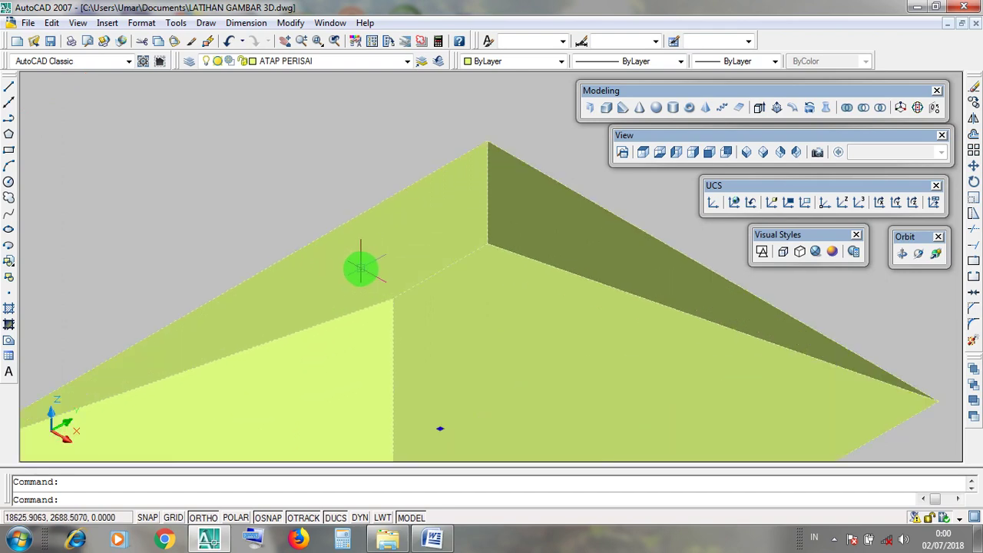
scroll(360, 264, down, 2)
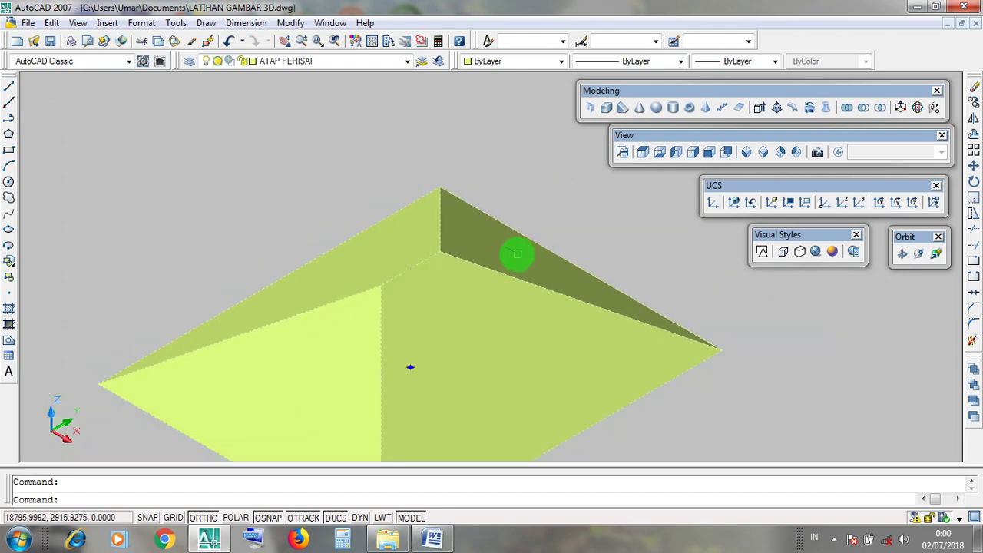
scroll(507, 255, down, 6)
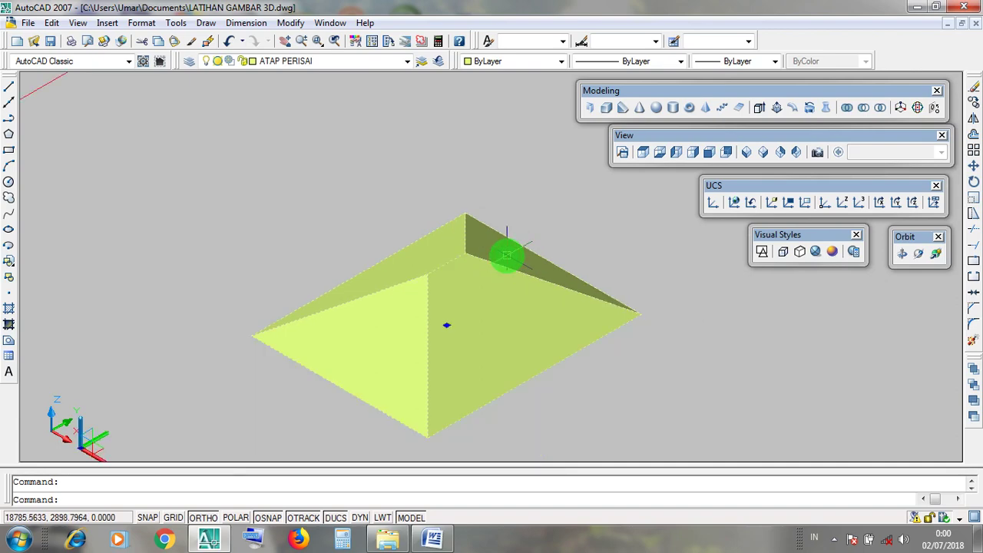
- Return to the 2D Wireframe style, start Copy faces and select the roof solid's trapezoidal face on the positive X side
click(762, 251)
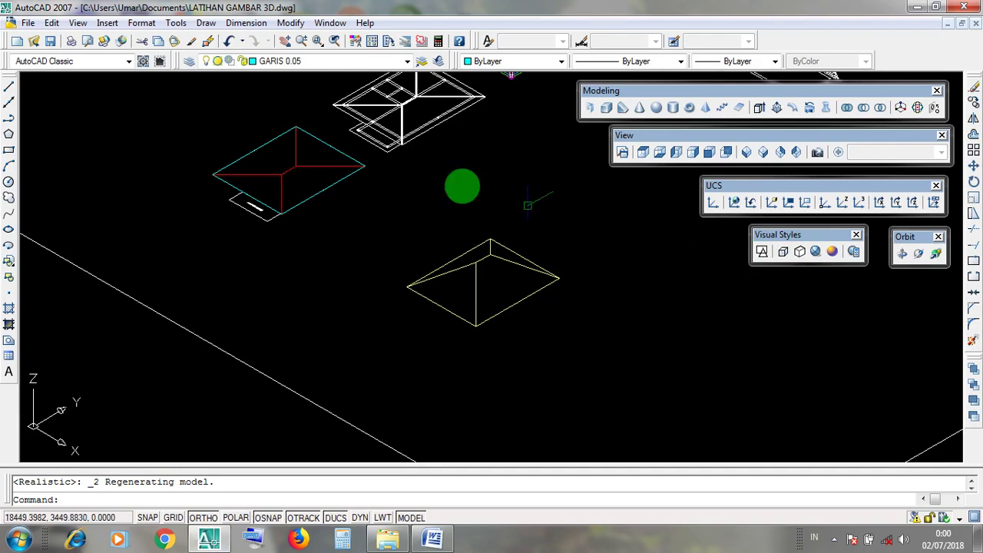
click(291, 23)
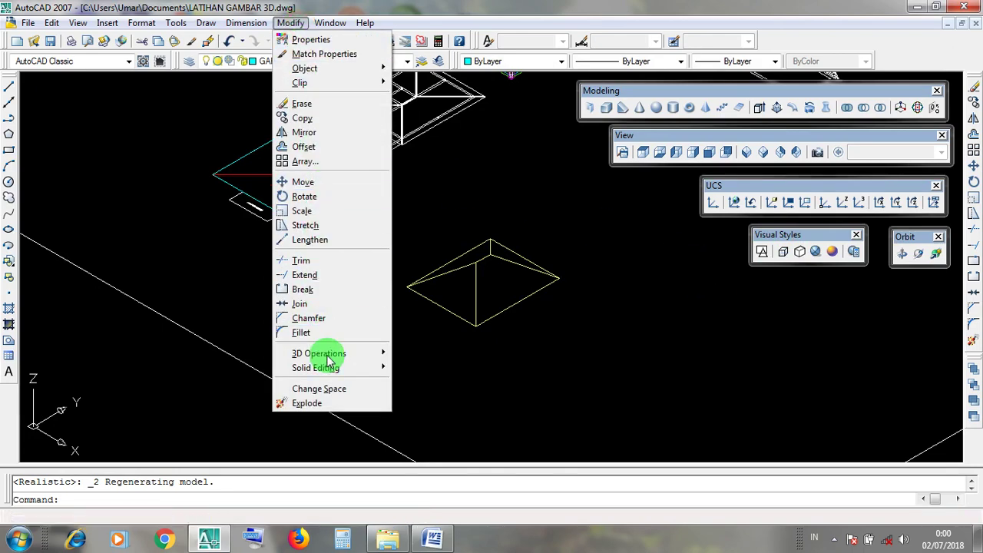
mouse_move(317, 372)
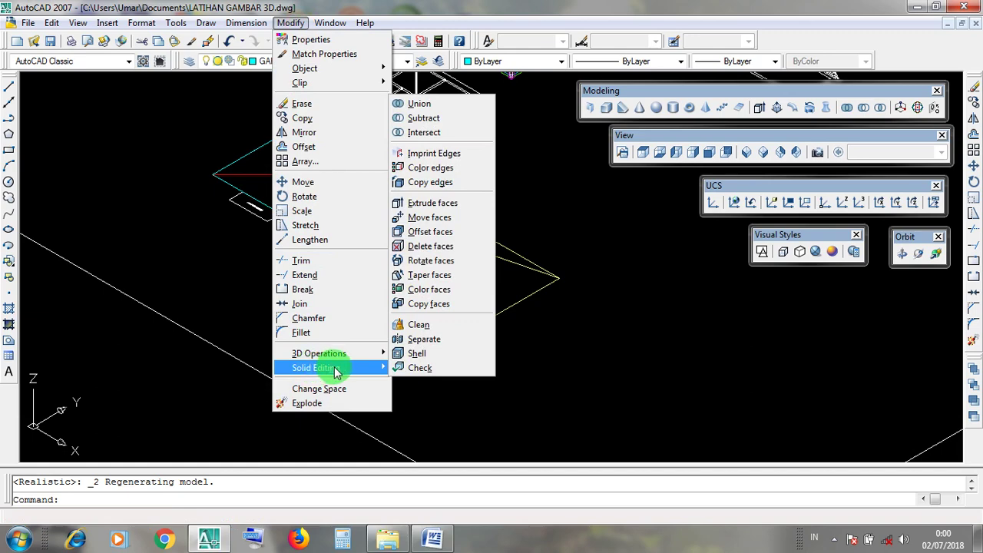
click(449, 305)
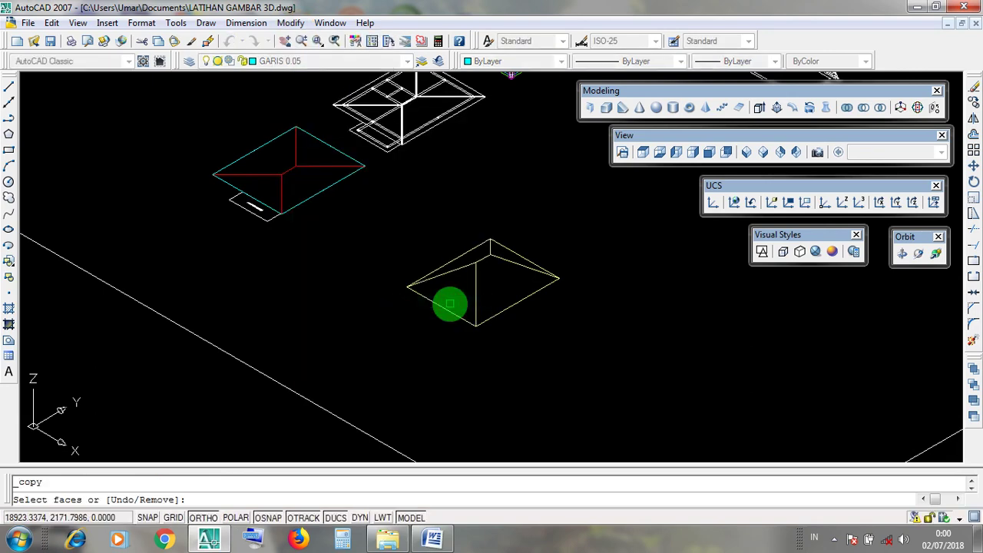
scroll(495, 289, up, 3)
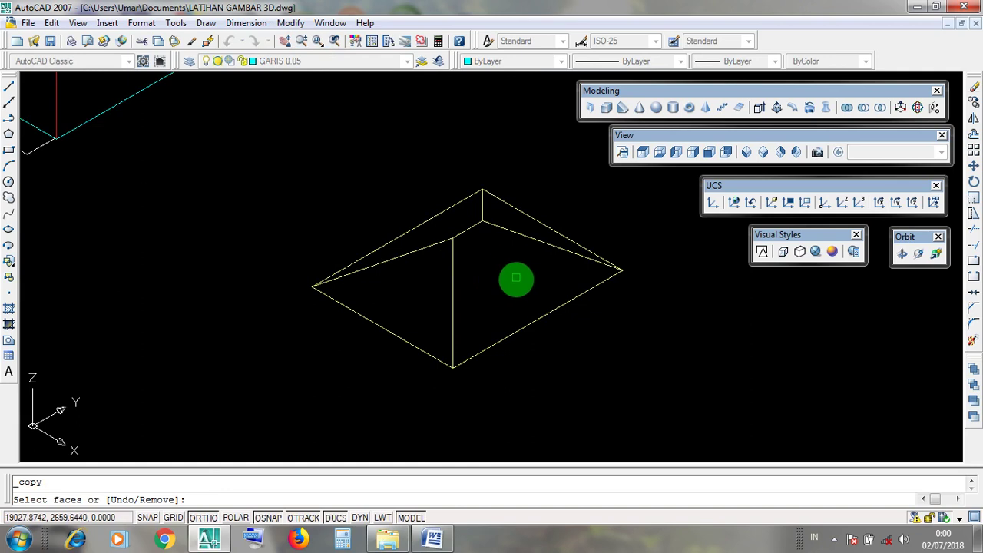
click(499, 282)
scroll(499, 280, up, 2)
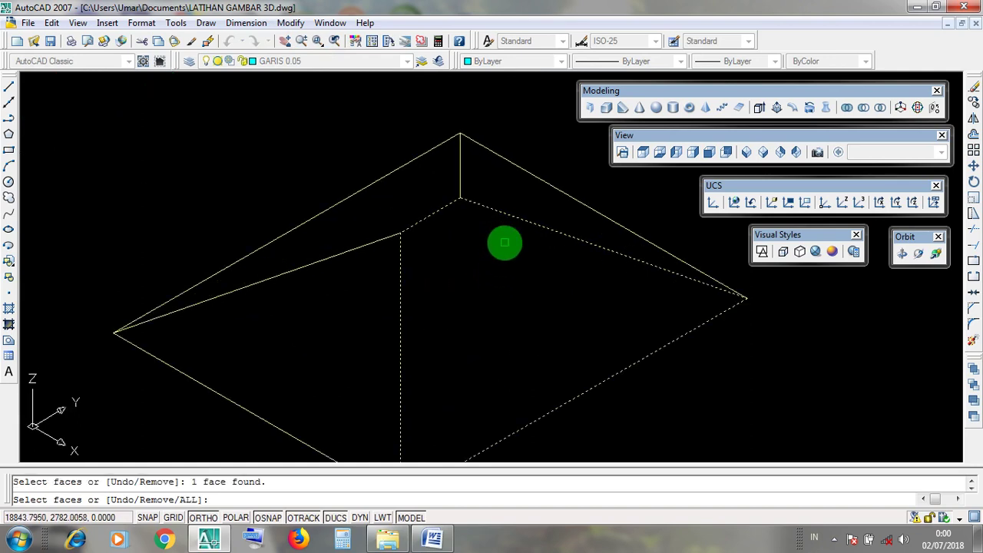
scroll(503, 253, down, 1)
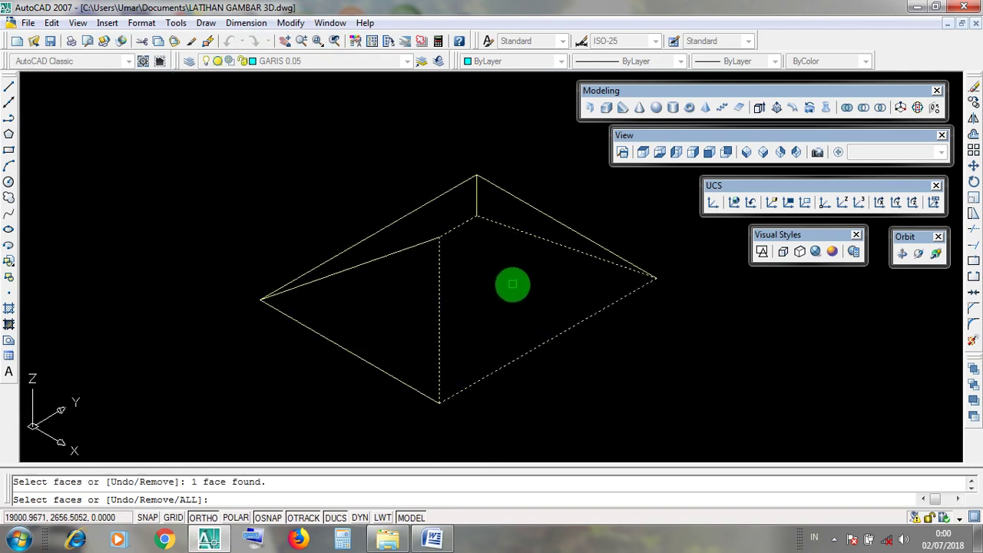
key(Return)
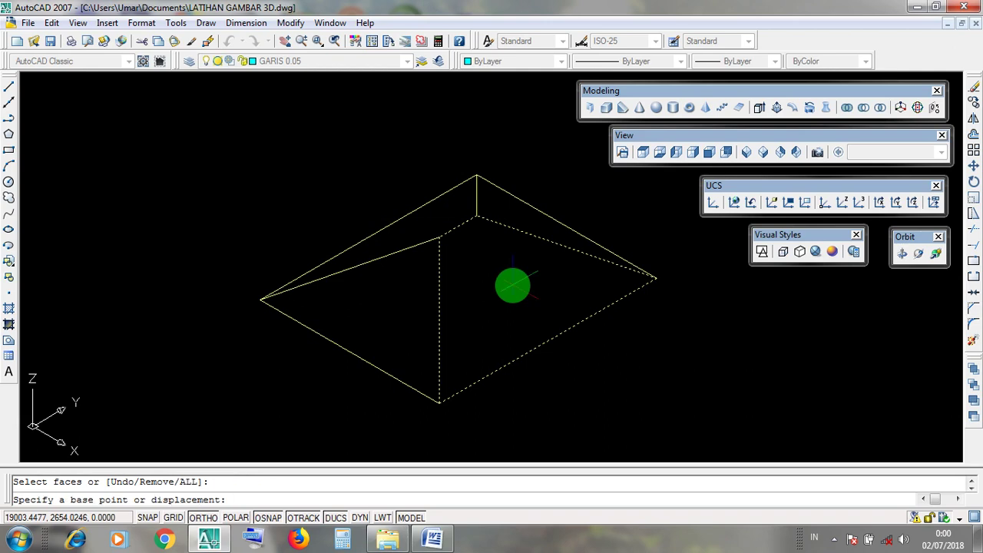
- Place the face copy about 855 units along positive X from the midpoint of its eave edge, and exit face editing
scroll(513, 286, down, 2)
scroll(521, 289, up, 2)
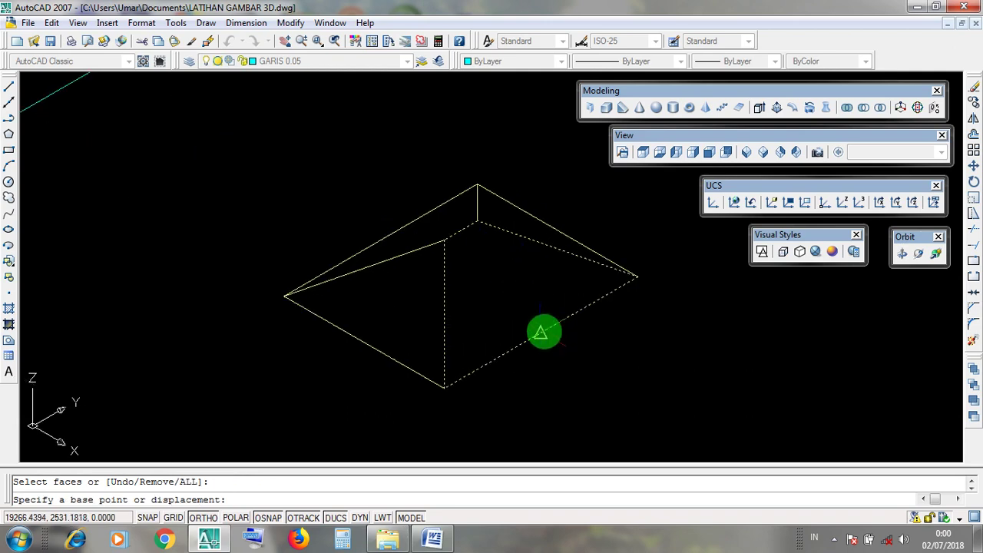
click(540, 333)
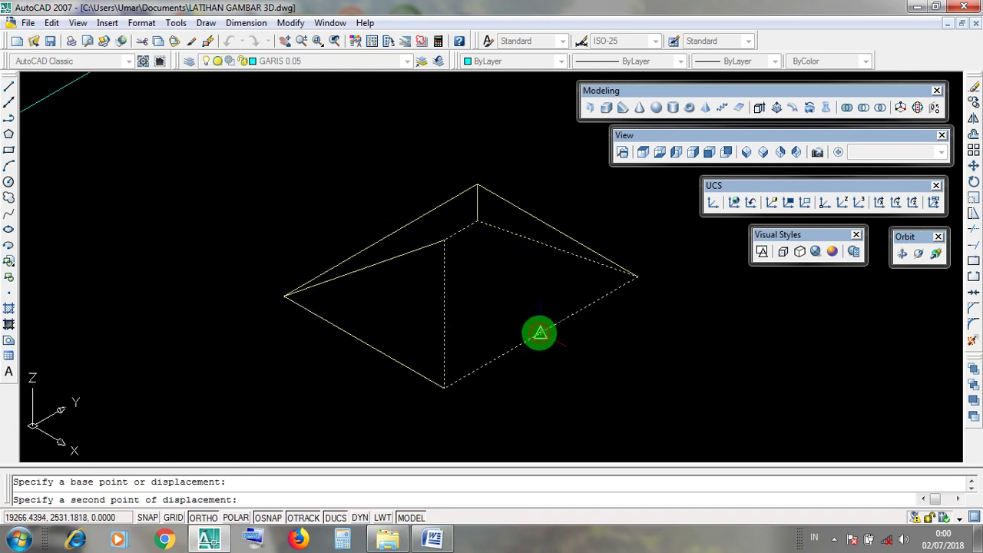
scroll(539, 331, down, 2)
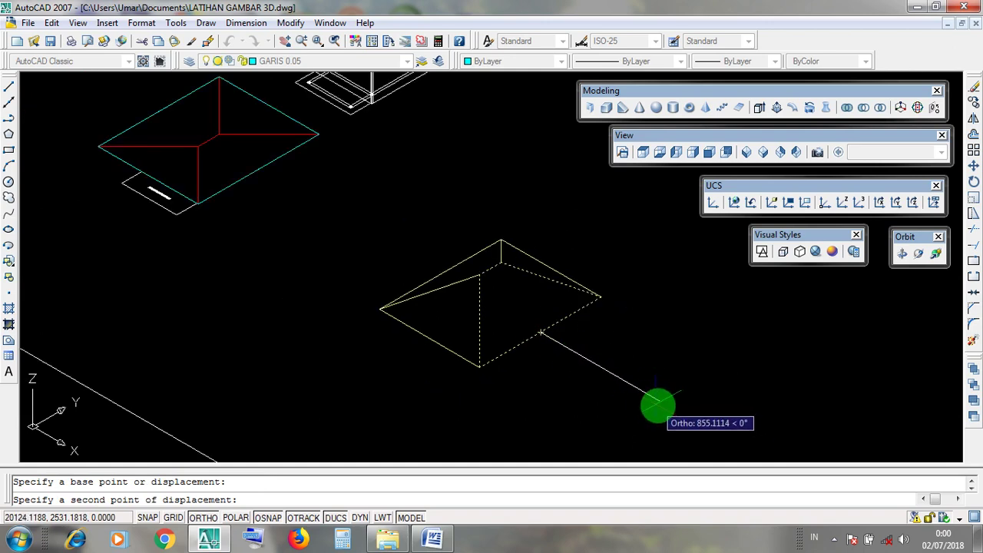
click(659, 401)
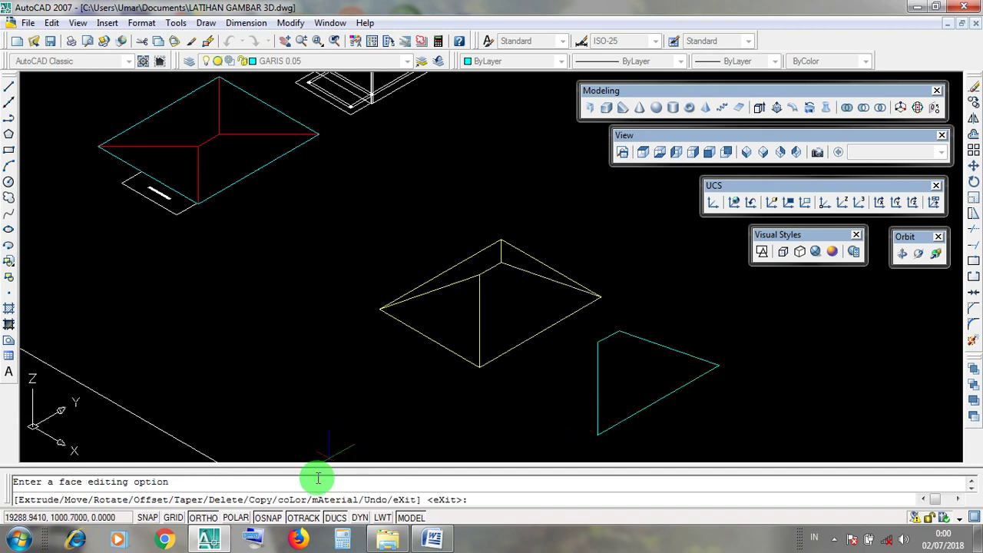
click(254, 498)
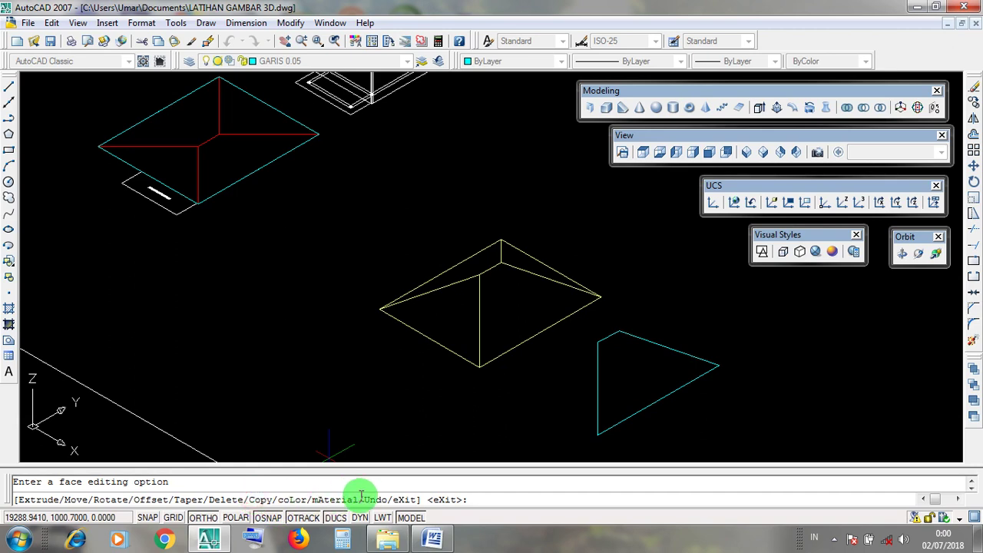
key(Escape)
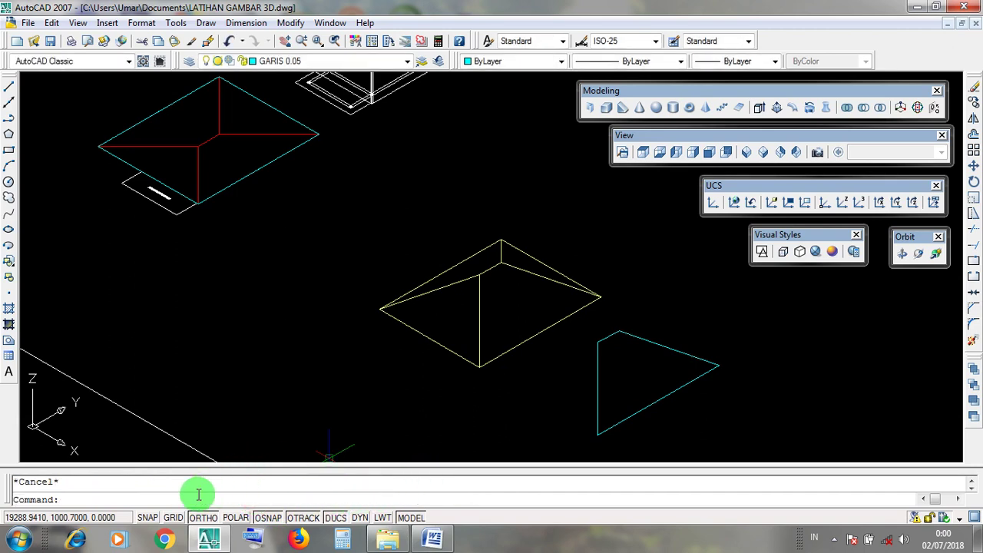
- Inspect the copied trapezoidal face by selecting it and viewing it in the Realistic style, and return to 2D Wireframe
click(691, 387)
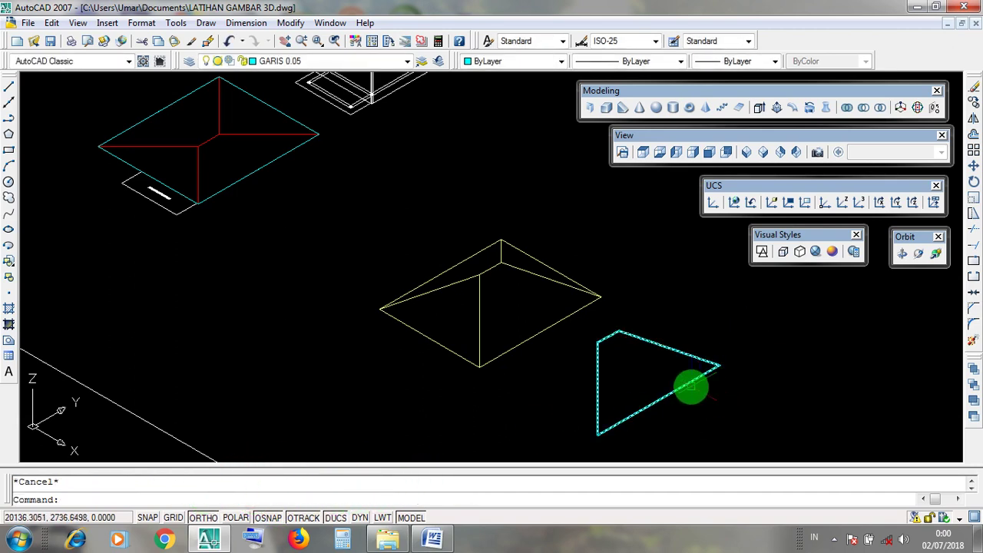
click(690, 388)
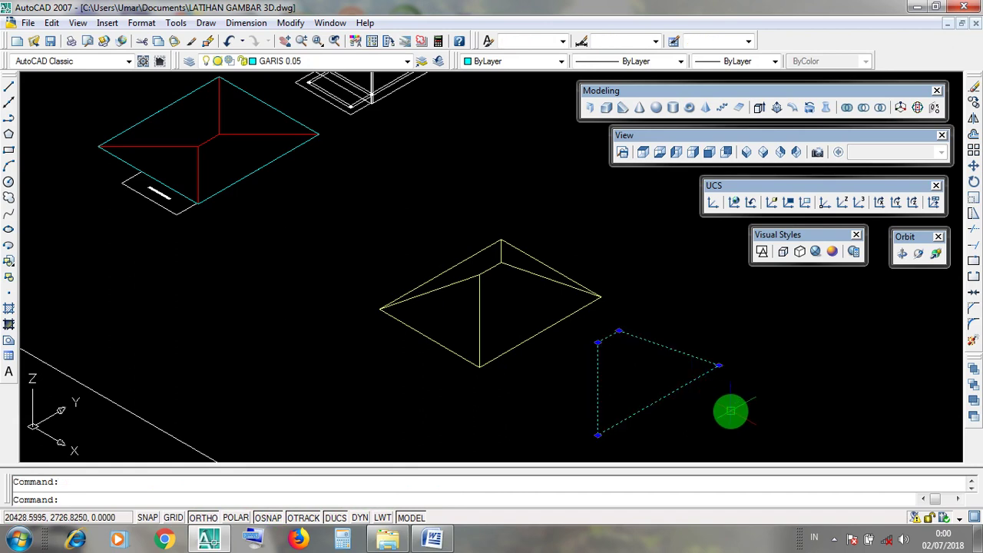
key(Escape)
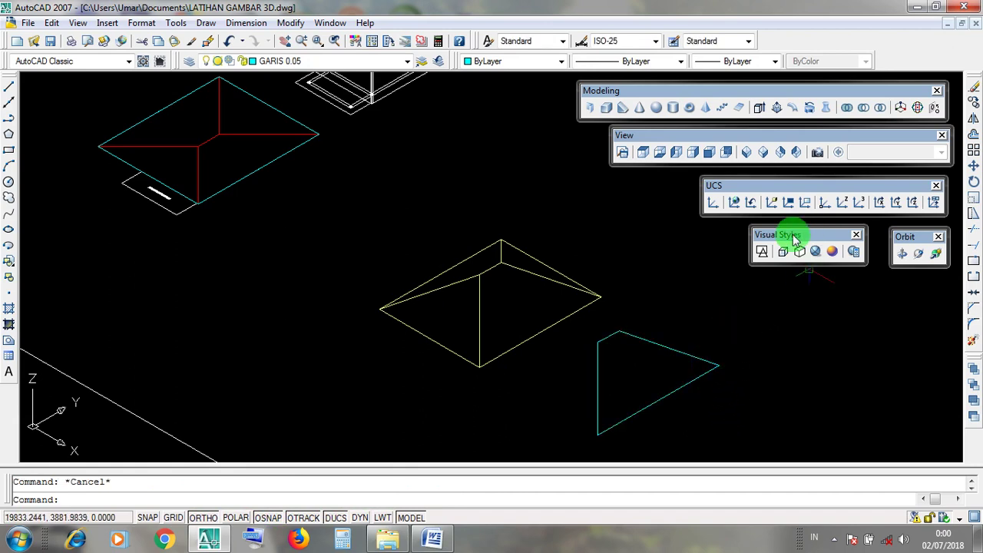
click(815, 251)
scroll(696, 406, up, 2)
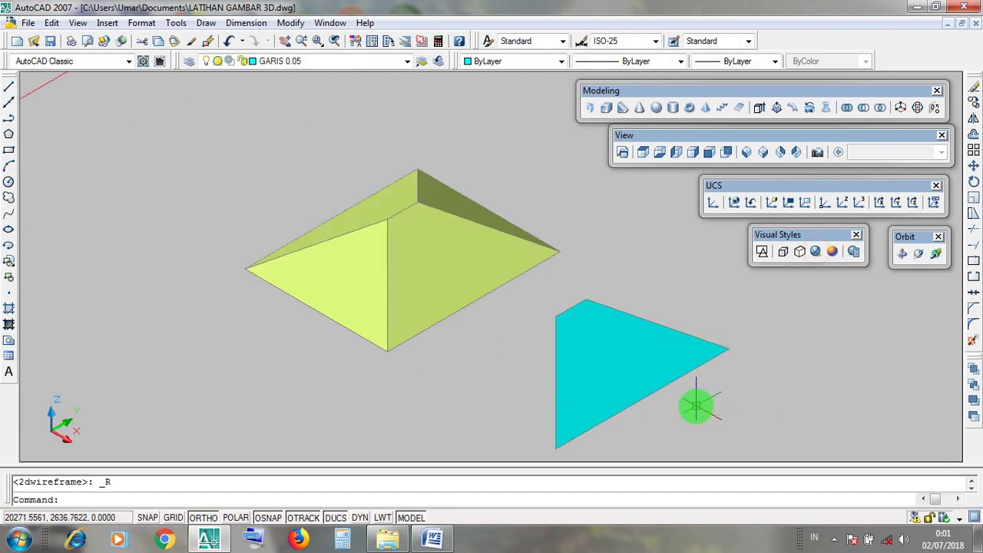
scroll(696, 406, down, 3)
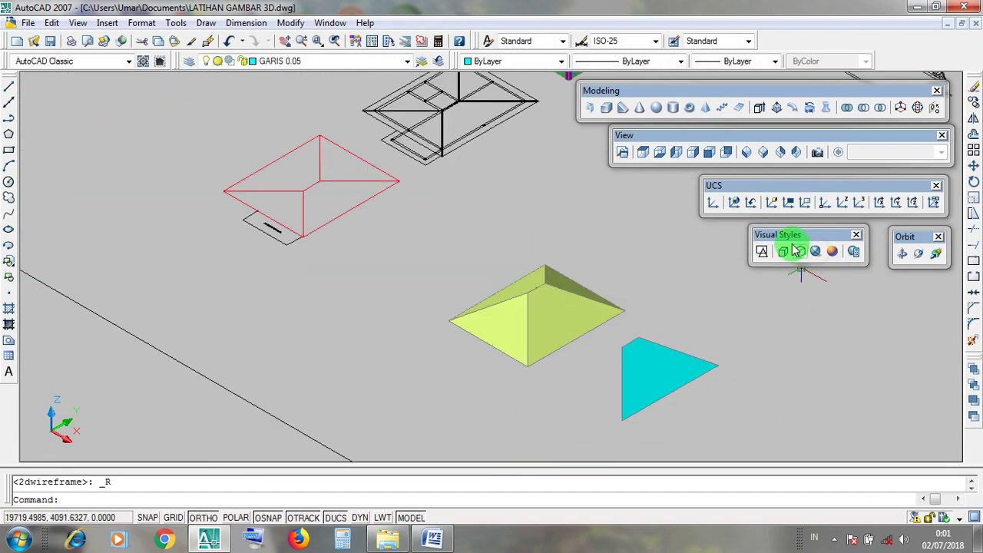
click(762, 252)
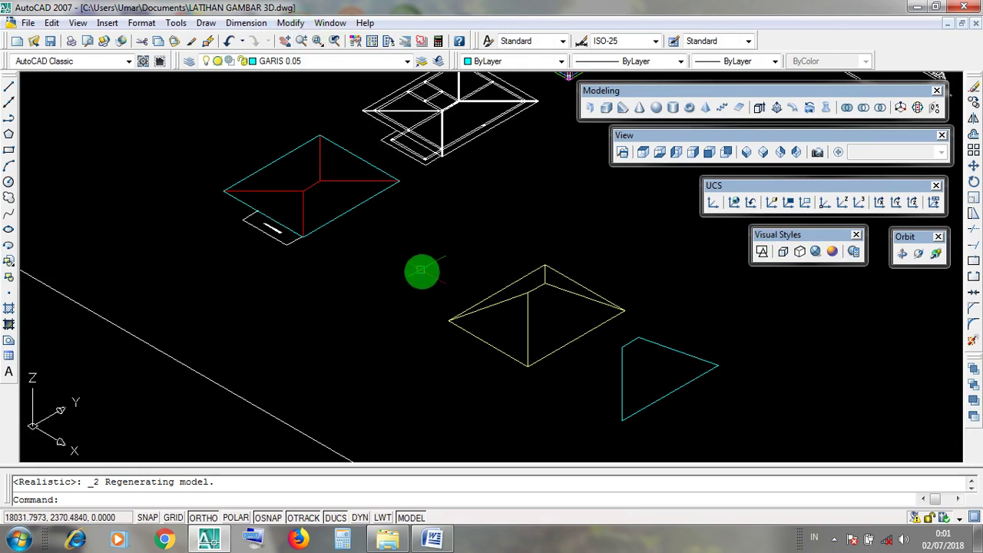
- Start Copy faces again and select the roof solid's triangular end face on the negative Y side
click(503, 323)
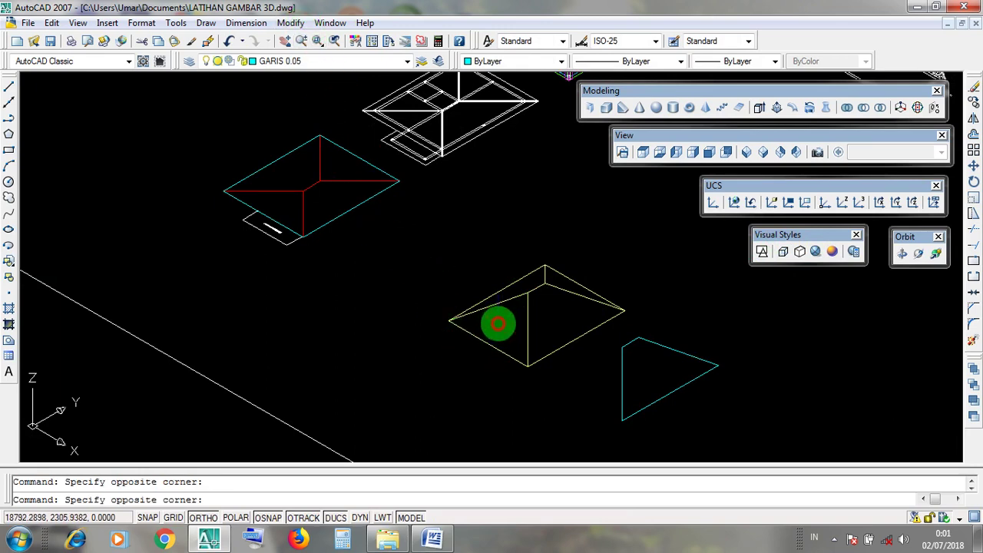
click(454, 285)
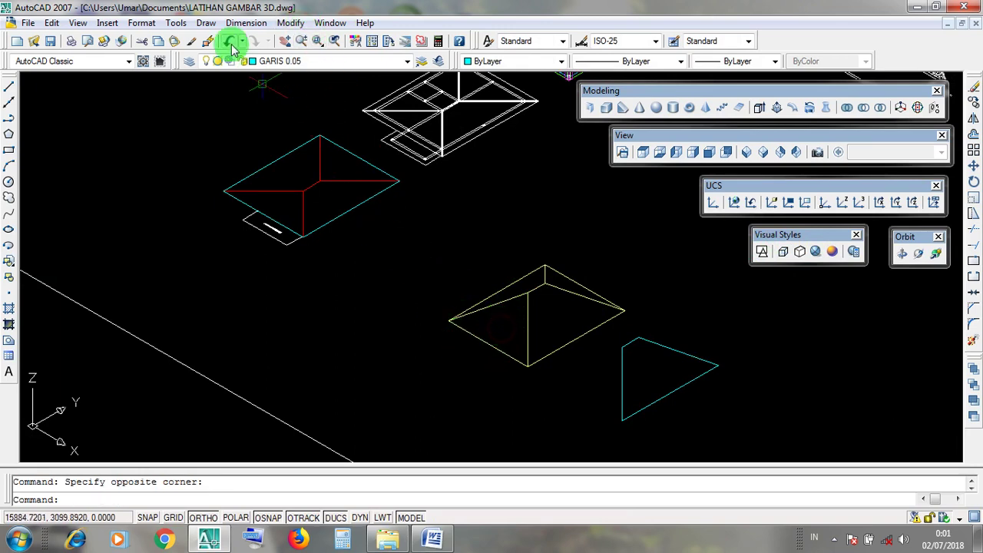
click(290, 24)
click(290, 24)
click(290, 24)
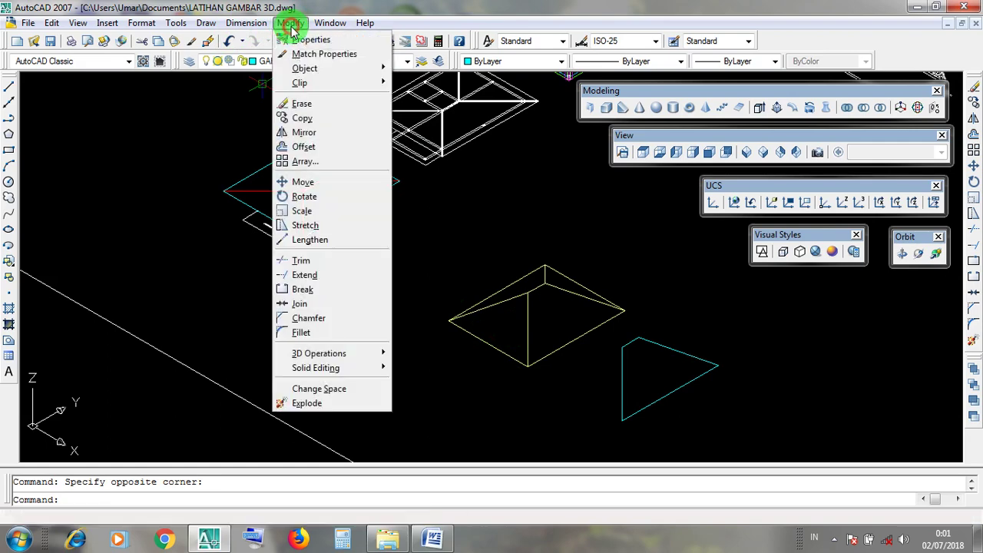
click(290, 23)
click(291, 23)
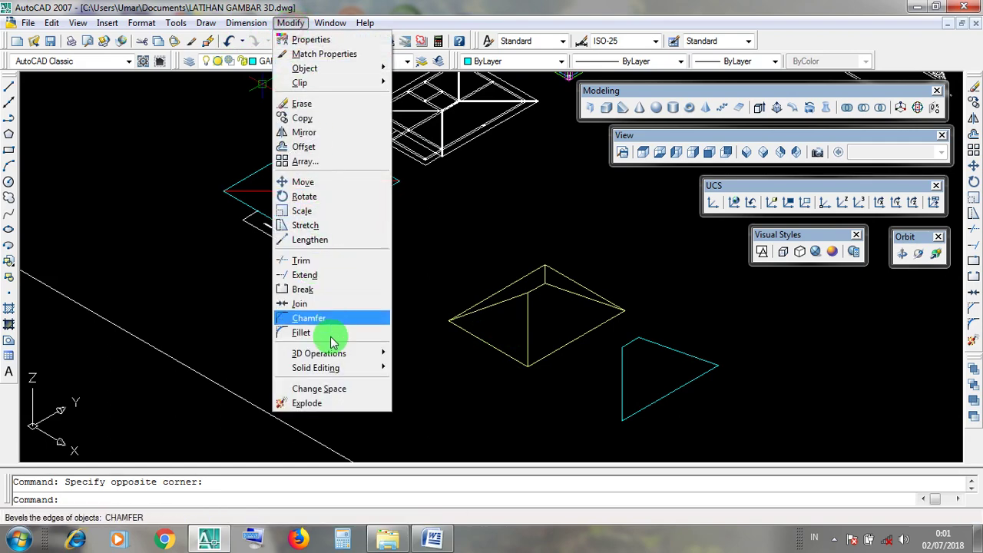
click(331, 370)
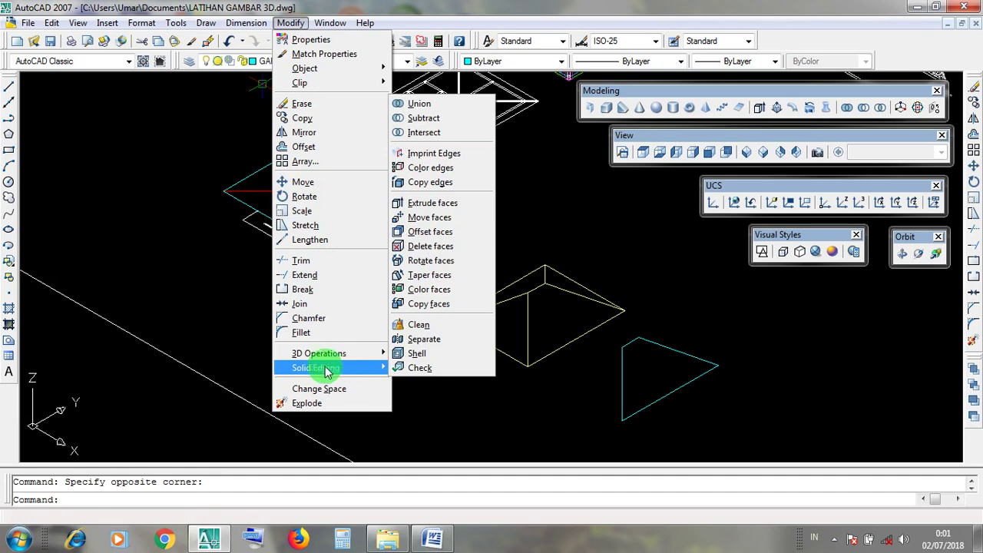
click(453, 307)
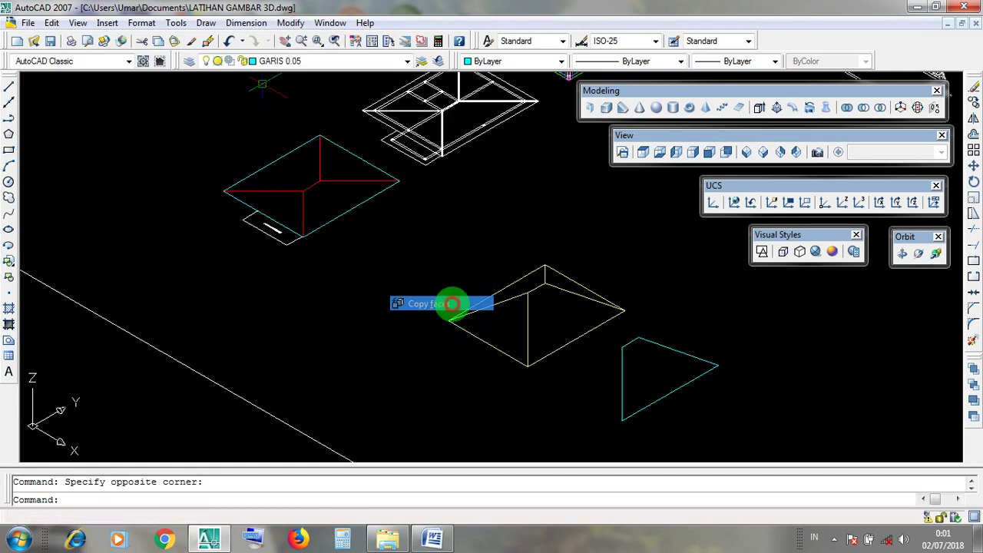
scroll(509, 361, up, 2)
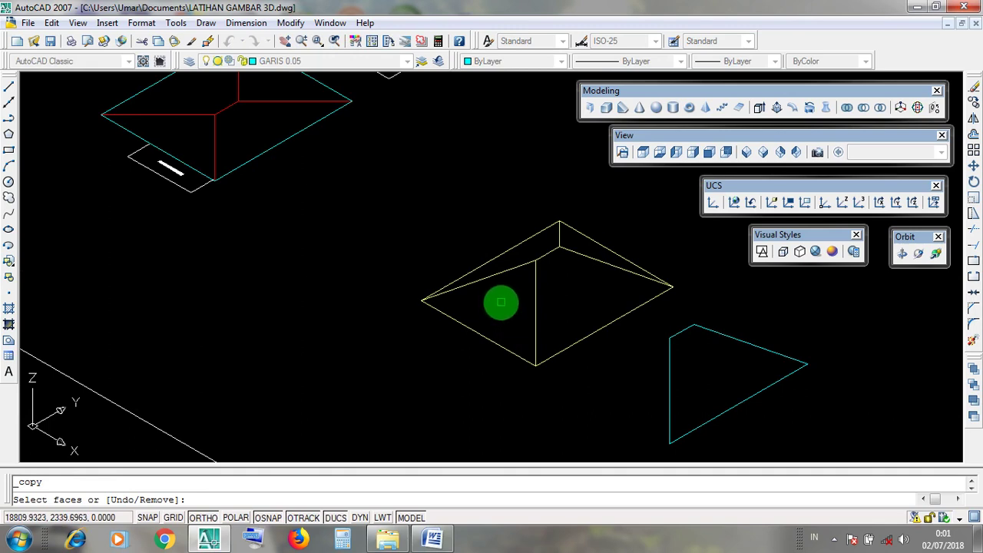
scroll(501, 304, up, 2)
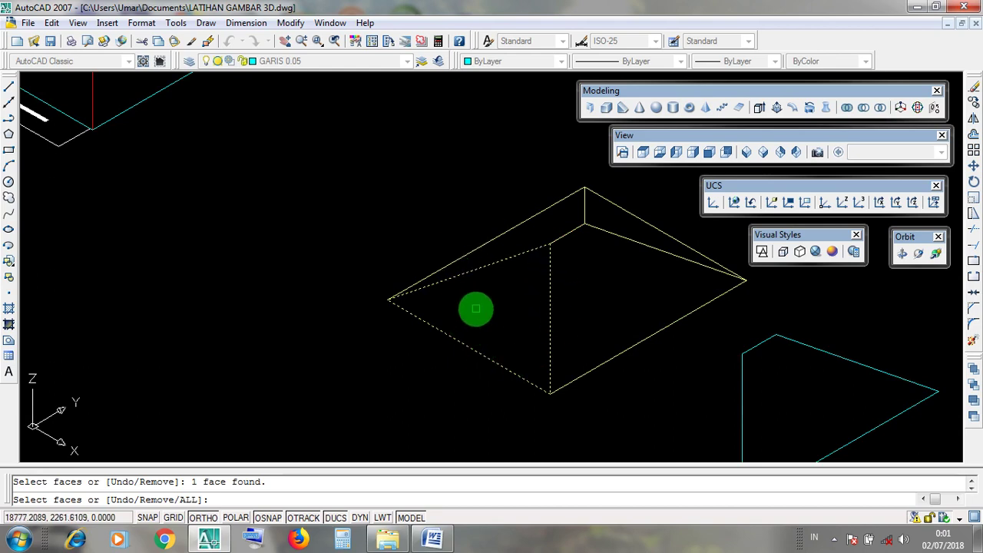
key(Return)
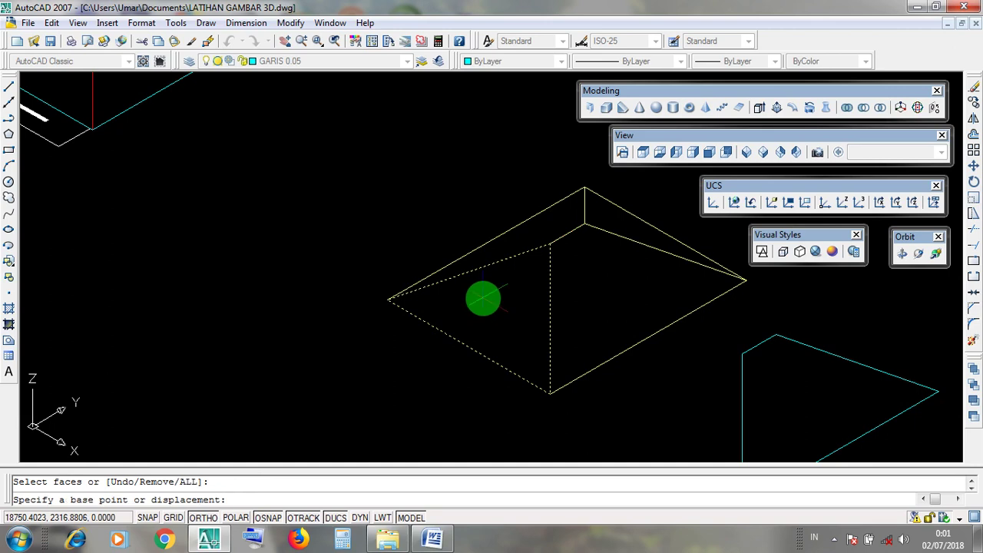
- Place the triangular face copy in the negative Y direction from the midpoint of its eave edge, and exit face editing
scroll(486, 302, down, 2)
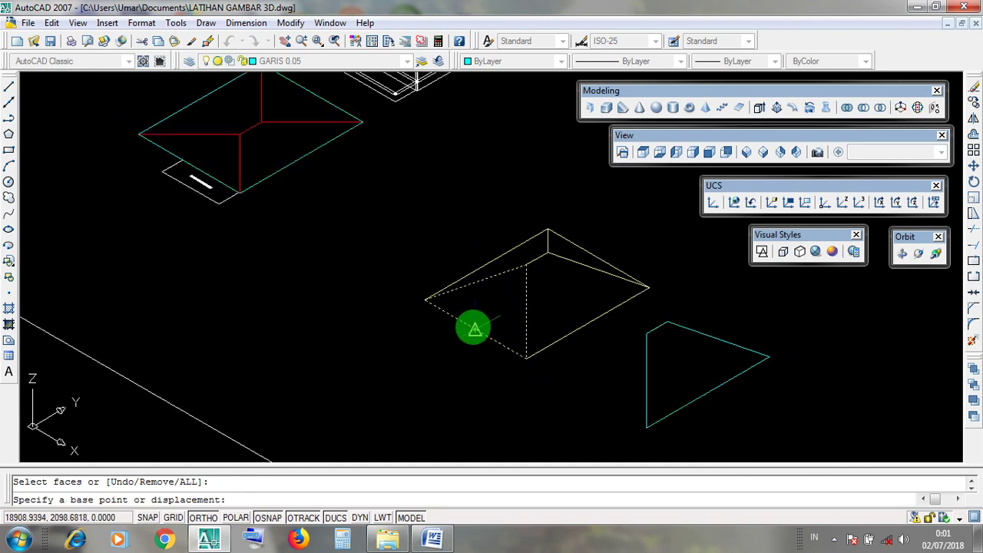
click(474, 329)
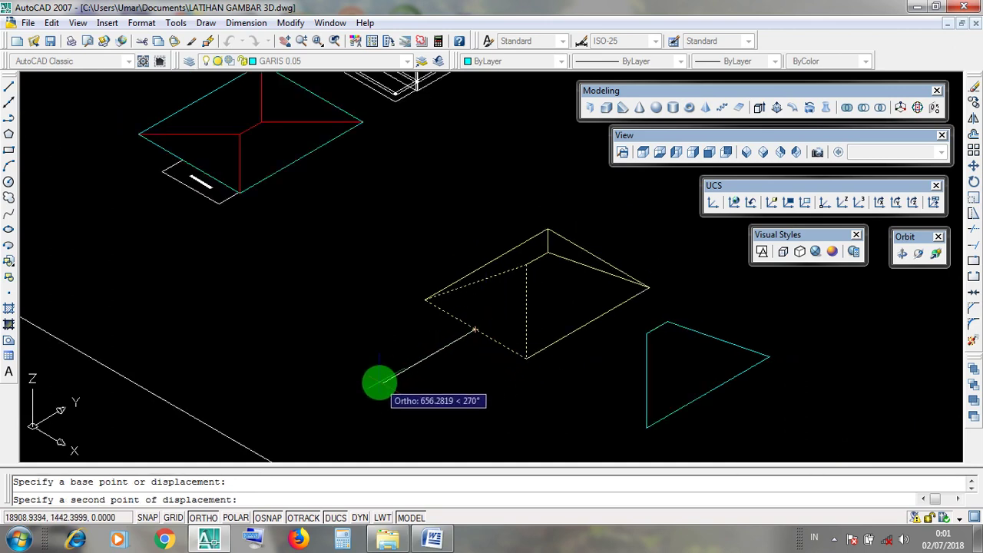
click(392, 378)
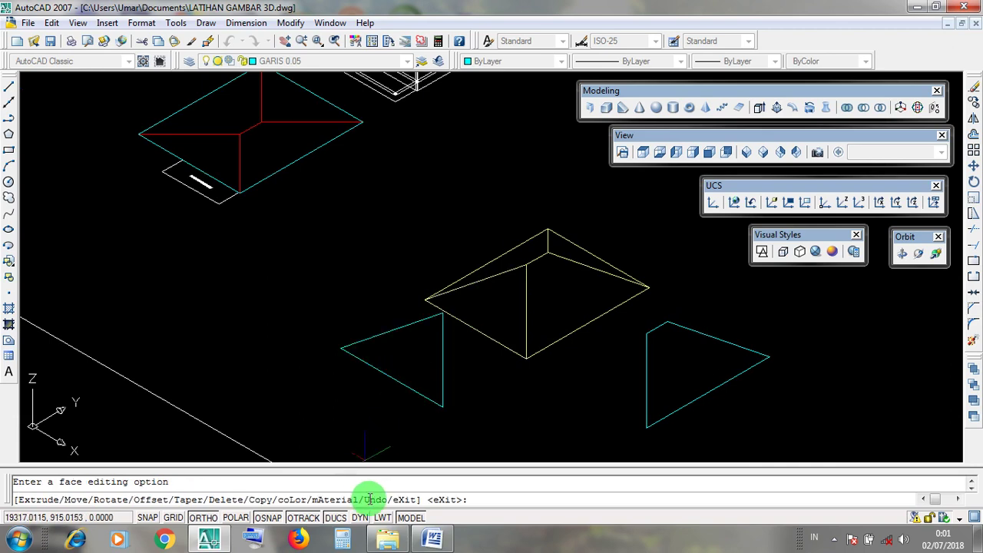
key(Escape)
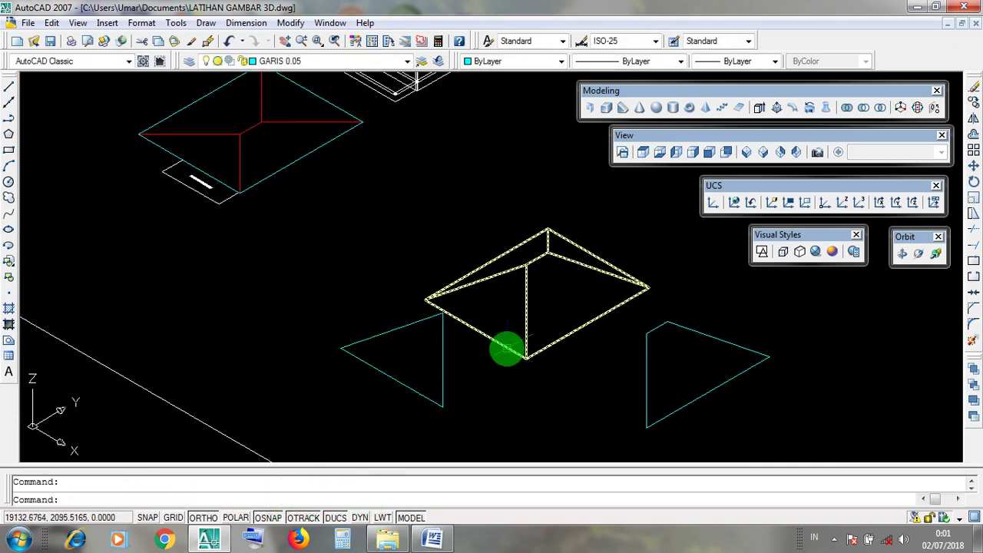
middle_drag(507, 349, 512, 373)
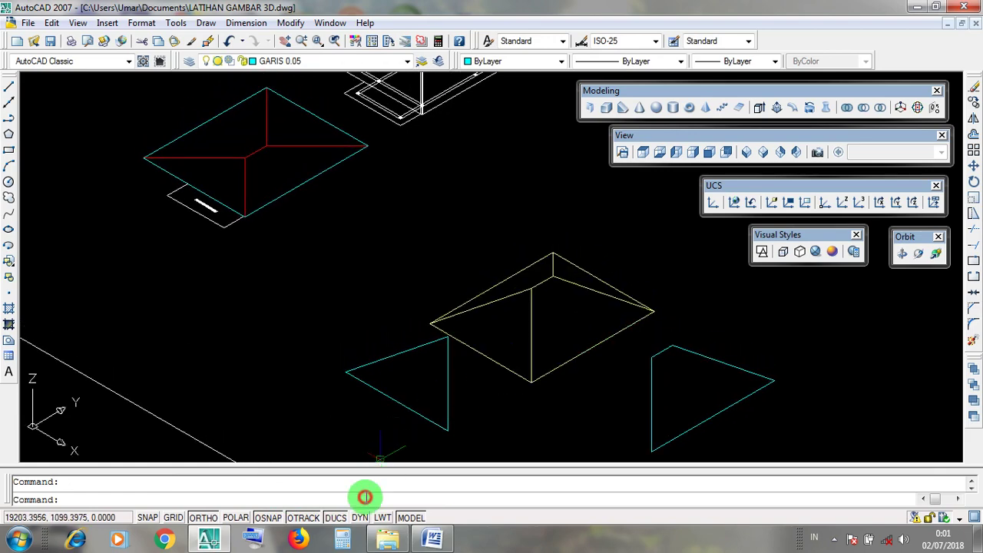
middle_drag(478, 361, 424, 376)
scroll(471, 296, up, 2)
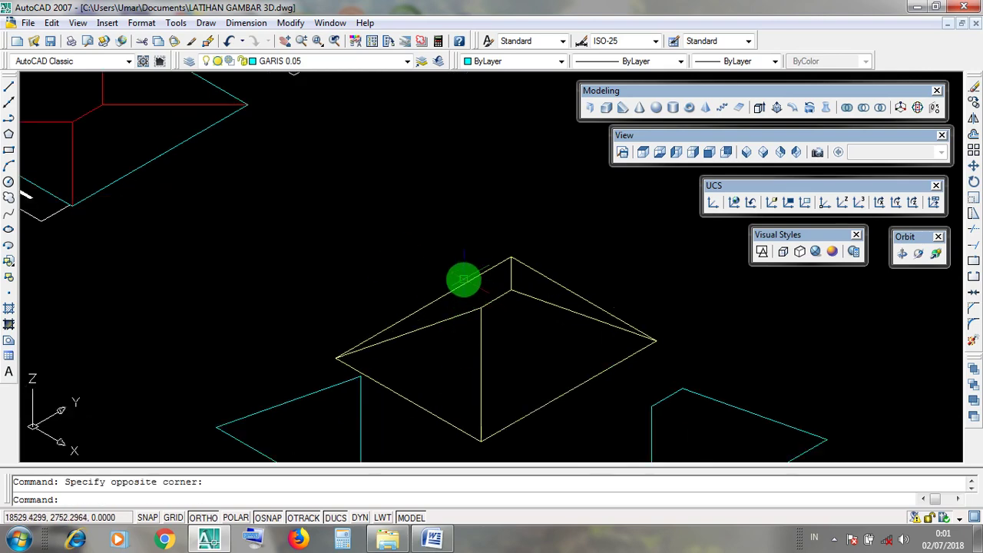
- Start Copy faces again and select the roof solid's trapezoidal face on the negative X side
scroll(472, 296, up, 2)
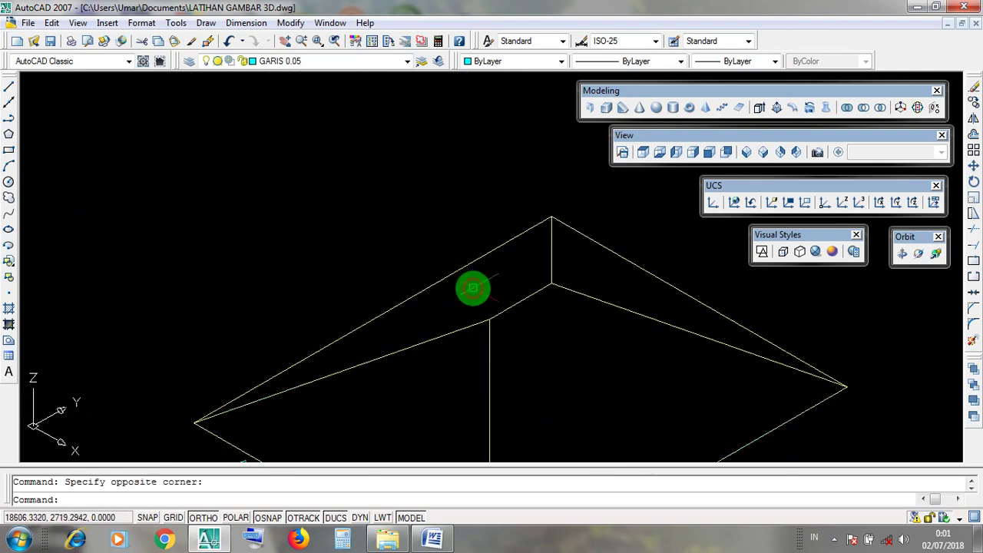
scroll(470, 285, down, 3)
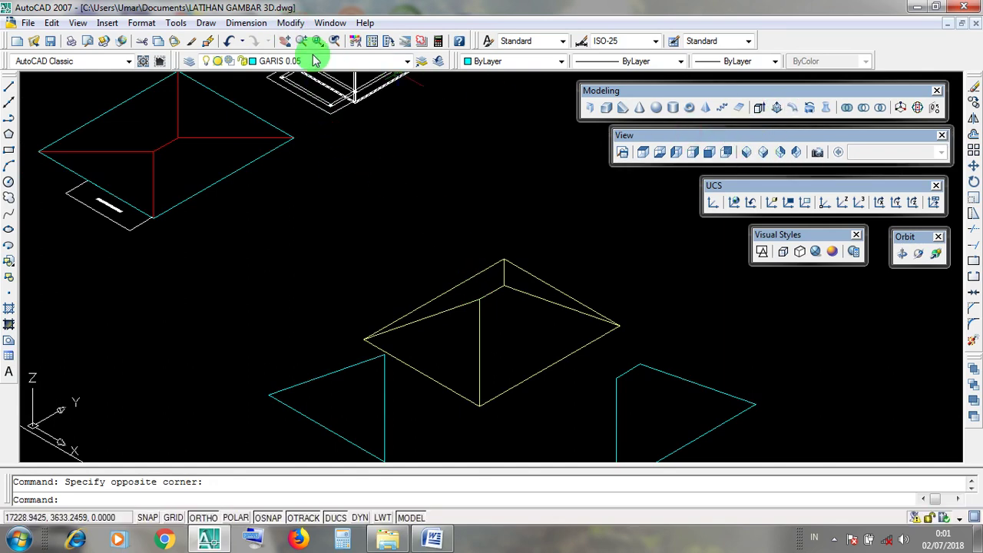
click(292, 23)
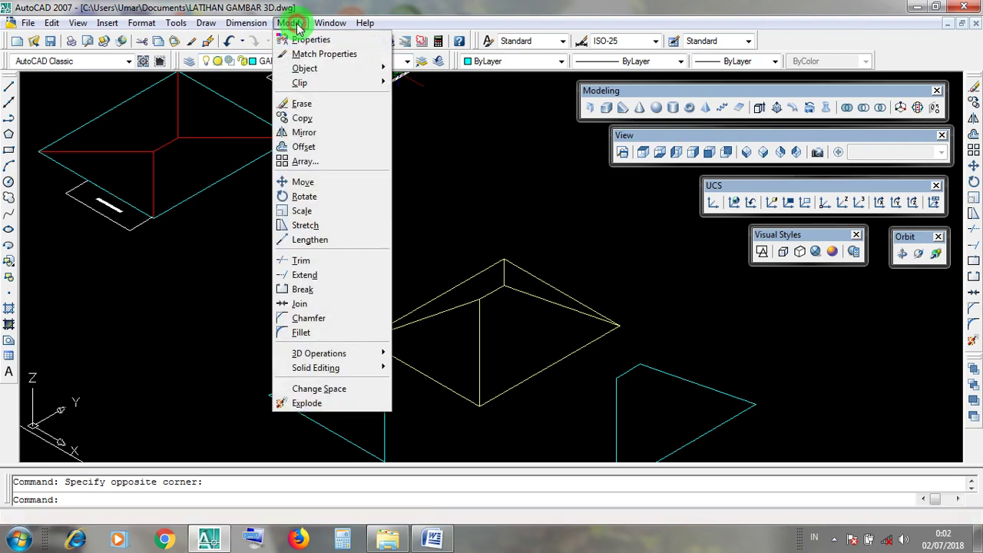
click(292, 23)
click(292, 23)
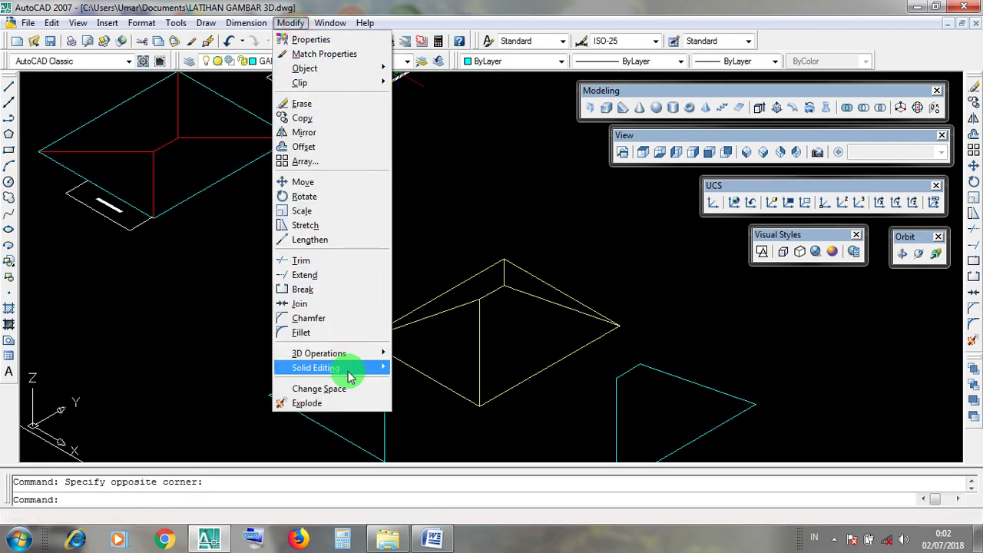
mouse_move(345, 376)
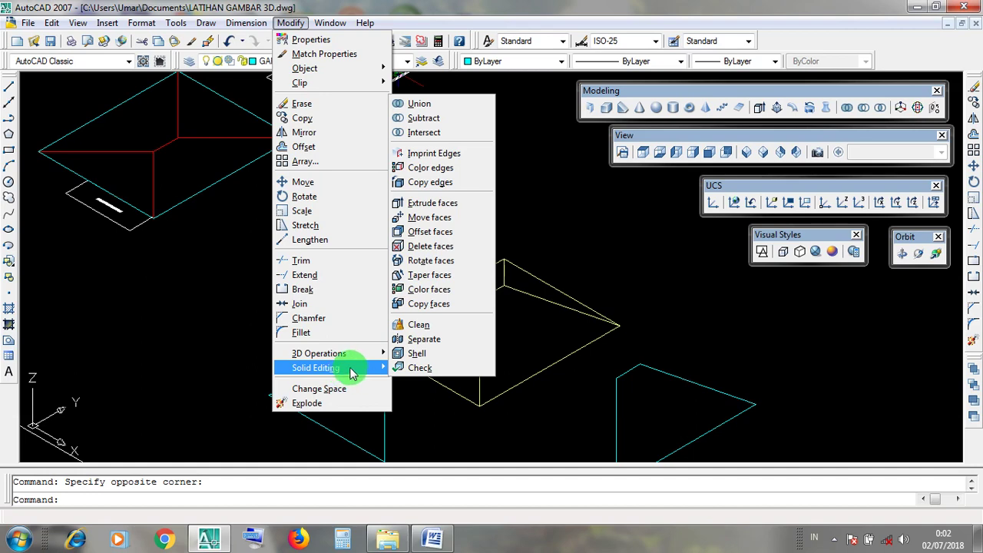
click(430, 305)
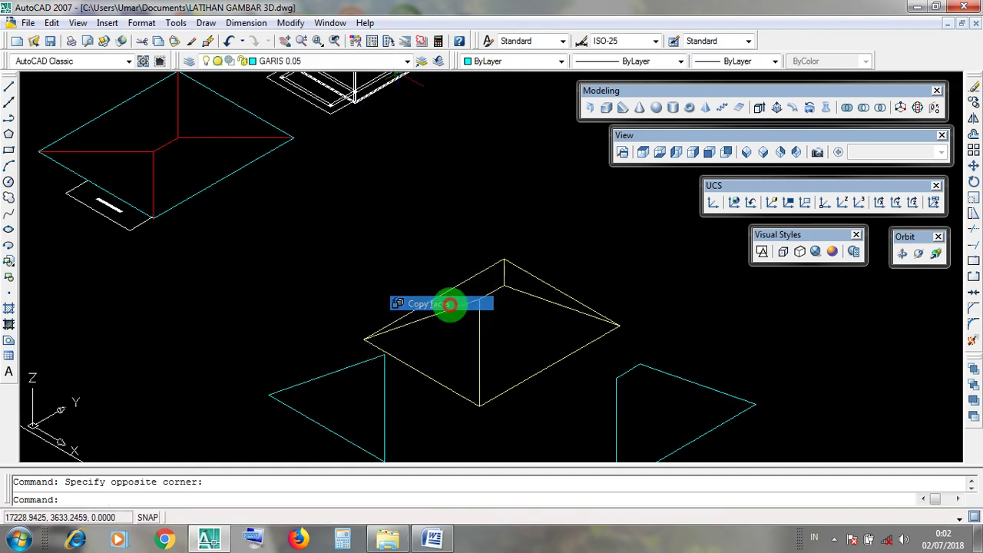
scroll(469, 292, up, 2)
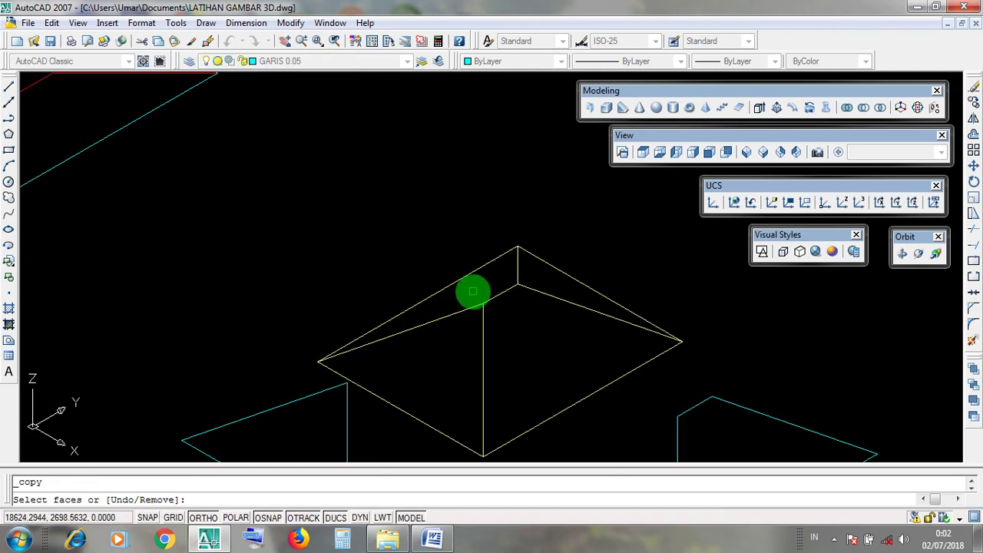
click(472, 291)
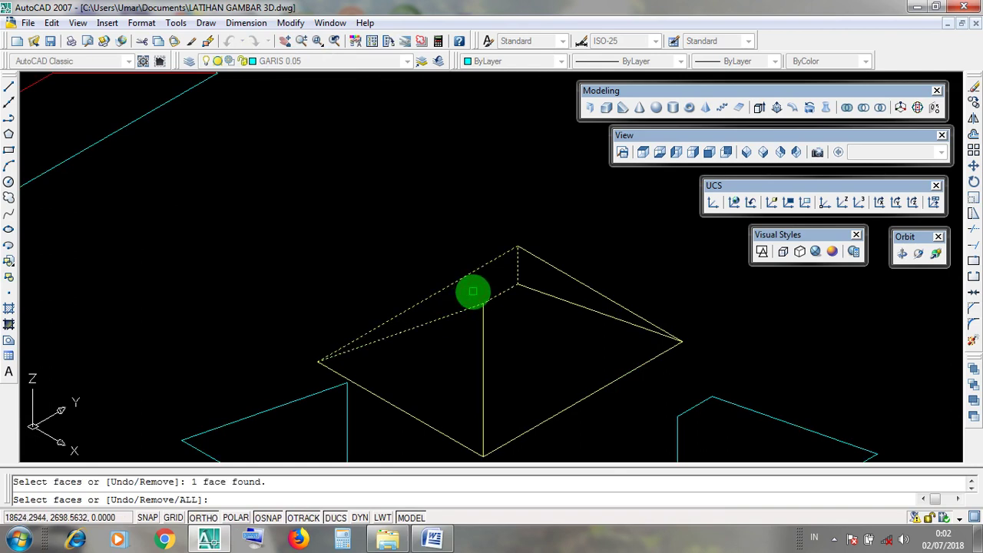
- Place the trapezoidal face copy about 425 units along negative X from a point on its eave edge, and exit face editing
key(Return)
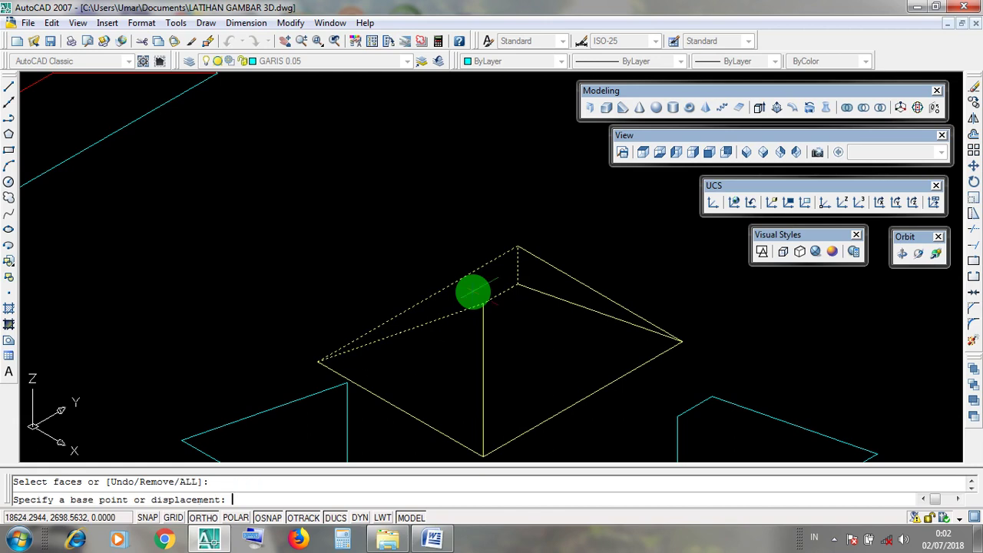
click(442, 290)
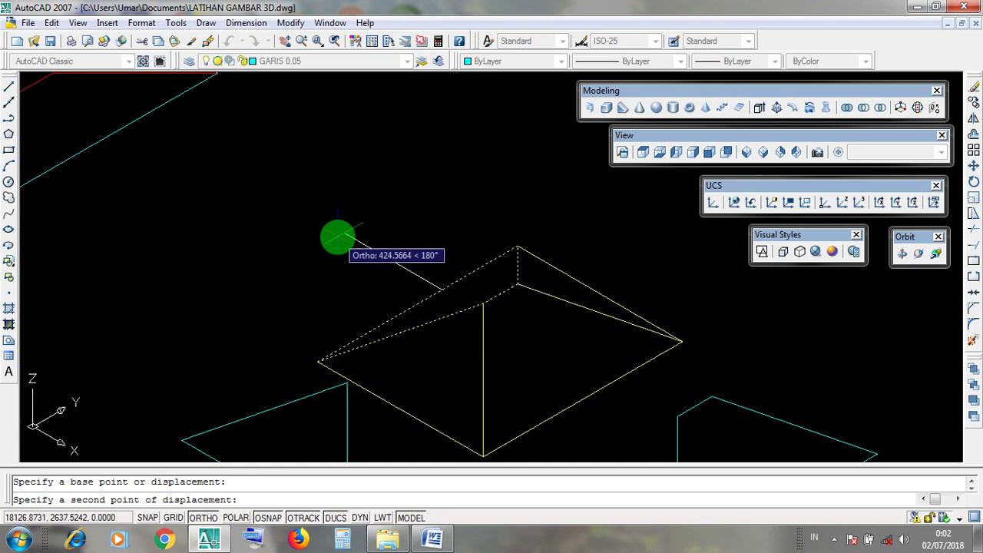
click(338, 238)
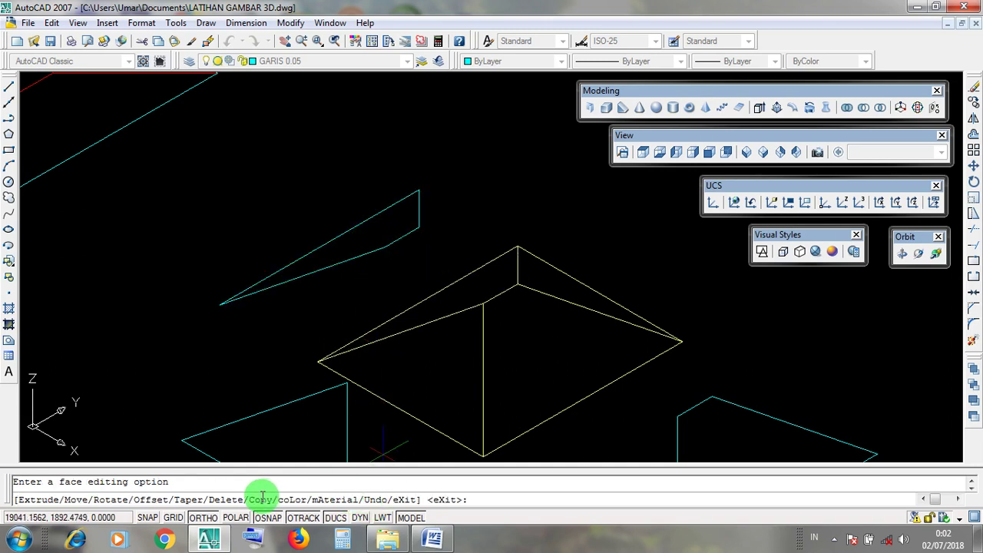
key(Escape)
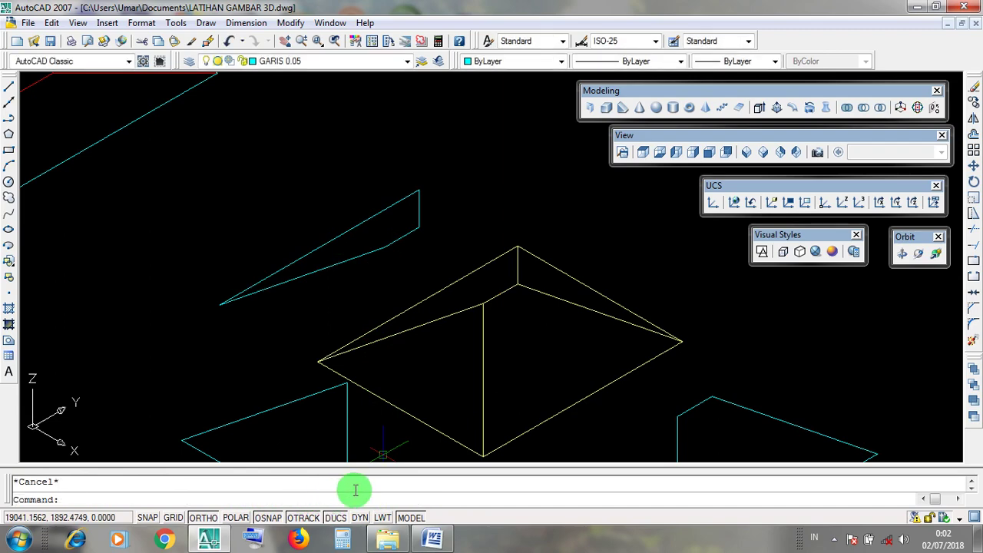
- Start Copy faces once more and select the roof solid's triangular end face on the positive Y side
mouse_move(536, 315)
middle_down()
mouse_move(447, 263)
mouse_move(459, 289)
middle_up()
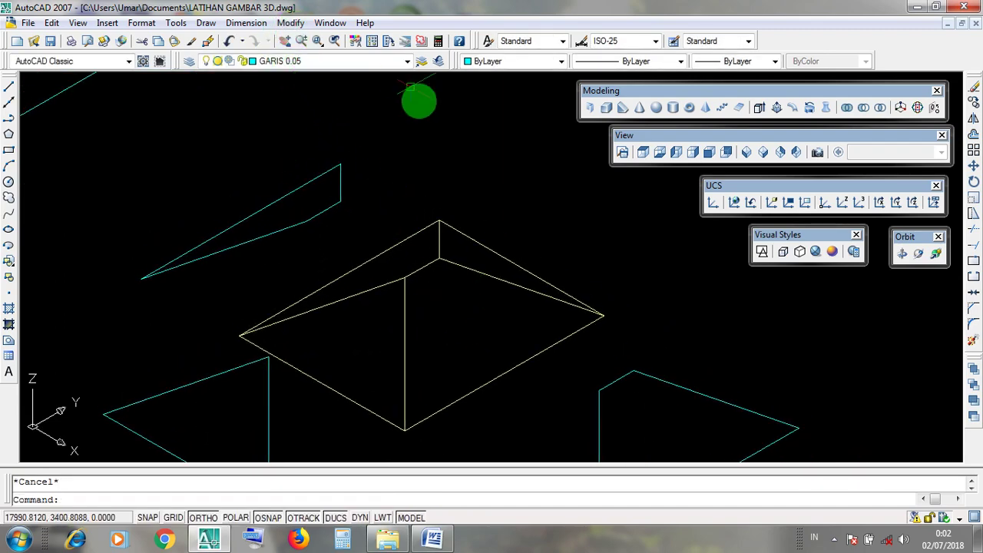
click(468, 253)
click(469, 255)
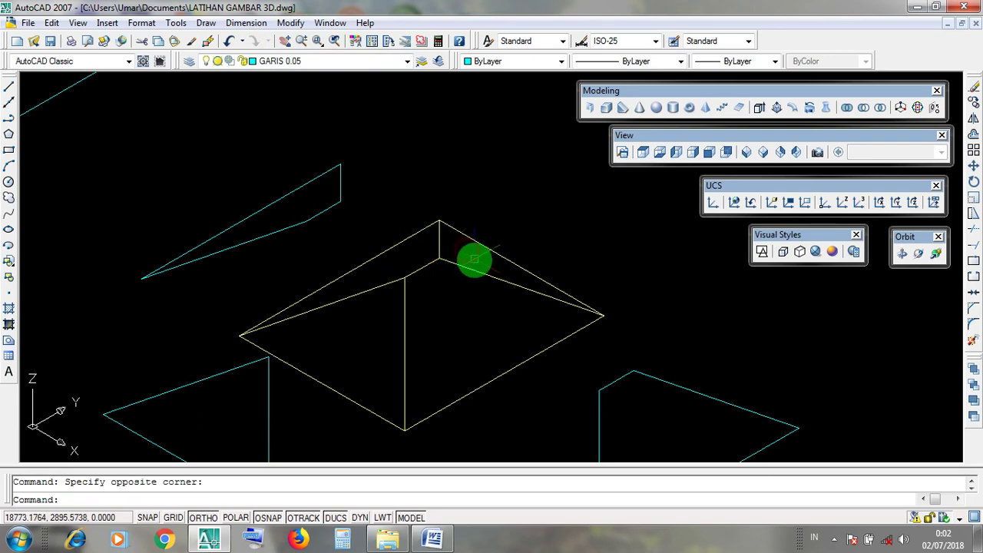
click(473, 256)
click(362, 120)
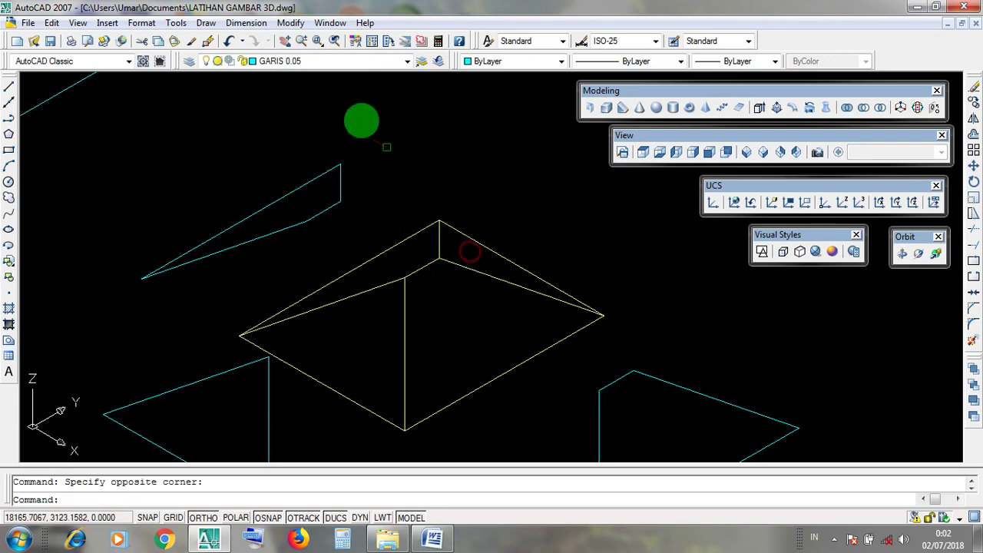
click(291, 23)
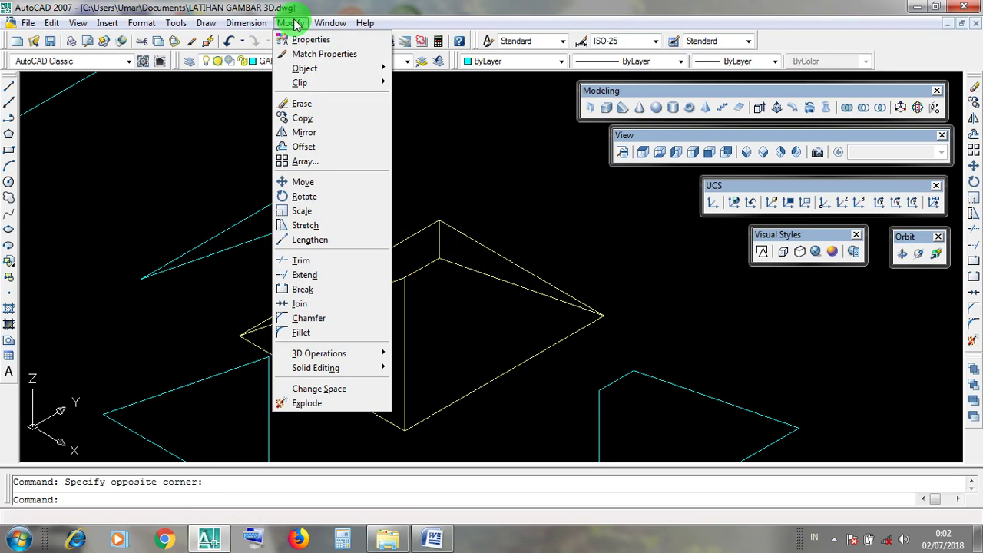
click(292, 23)
click(290, 23)
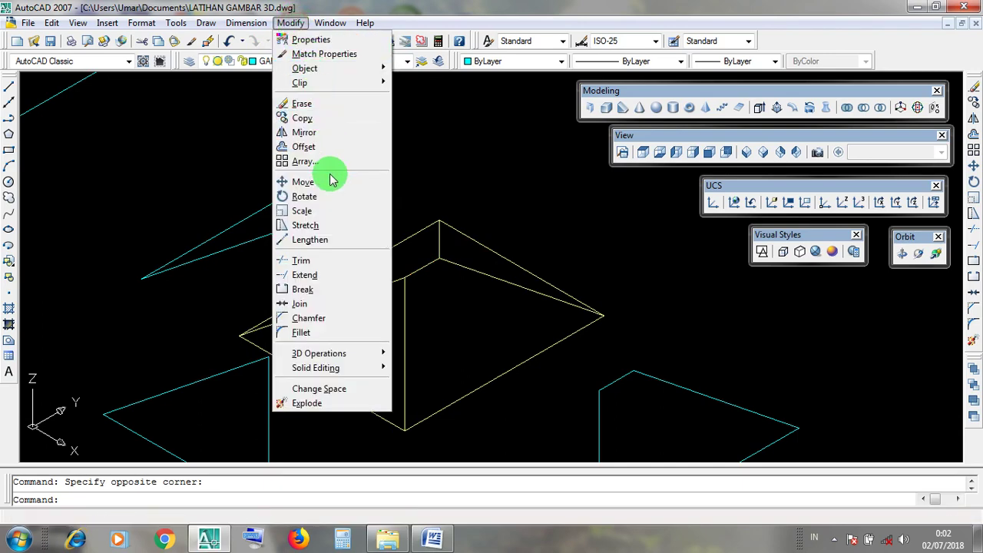
mouse_move(334, 370)
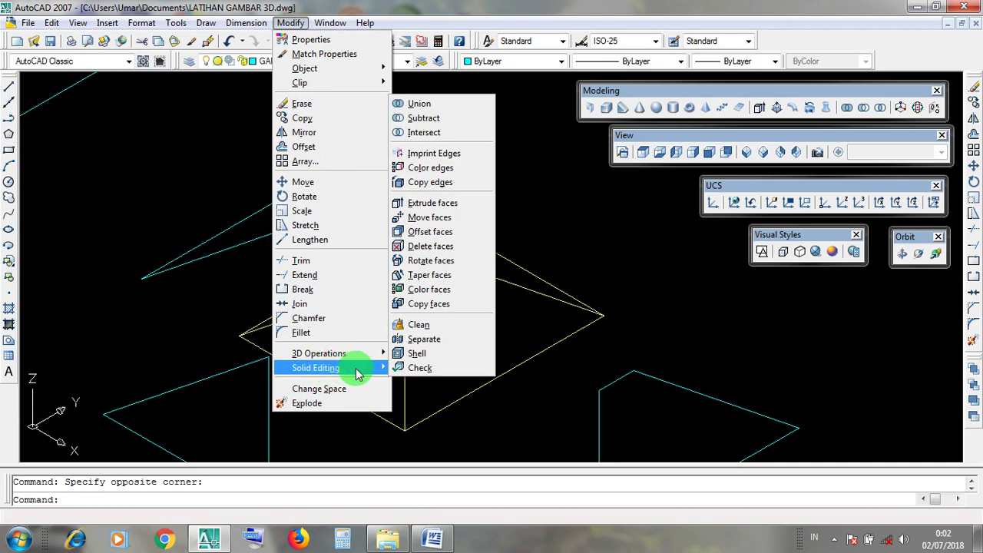
click(449, 306)
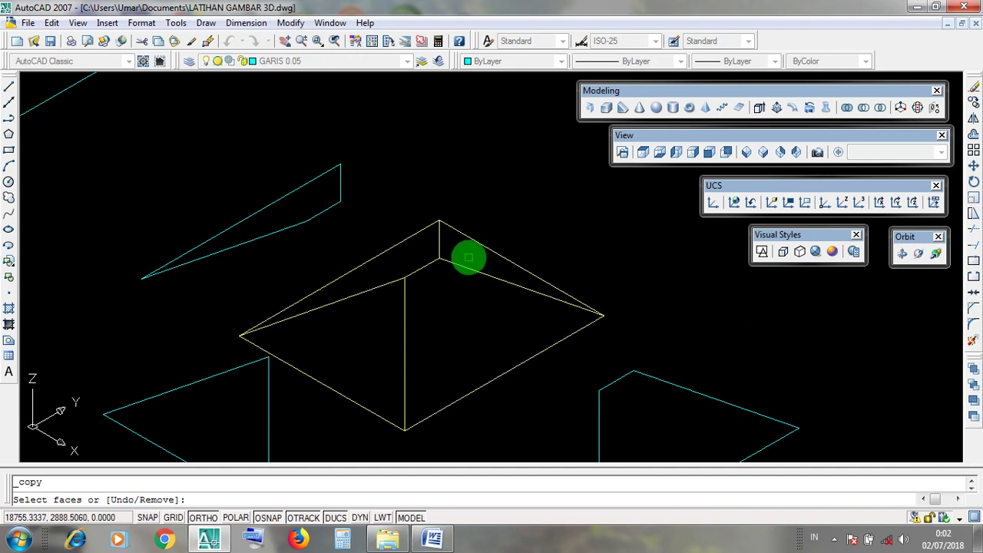
click(470, 258)
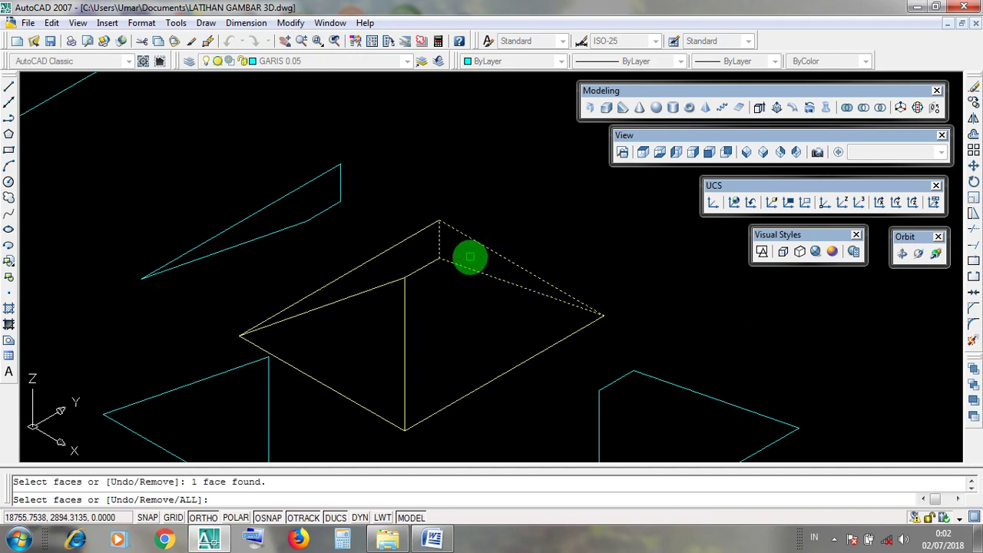
- Place the triangular face copy about 567 units along positive Y from a point on its eave edge, and exit face editing
scroll(470, 258, down, 2)
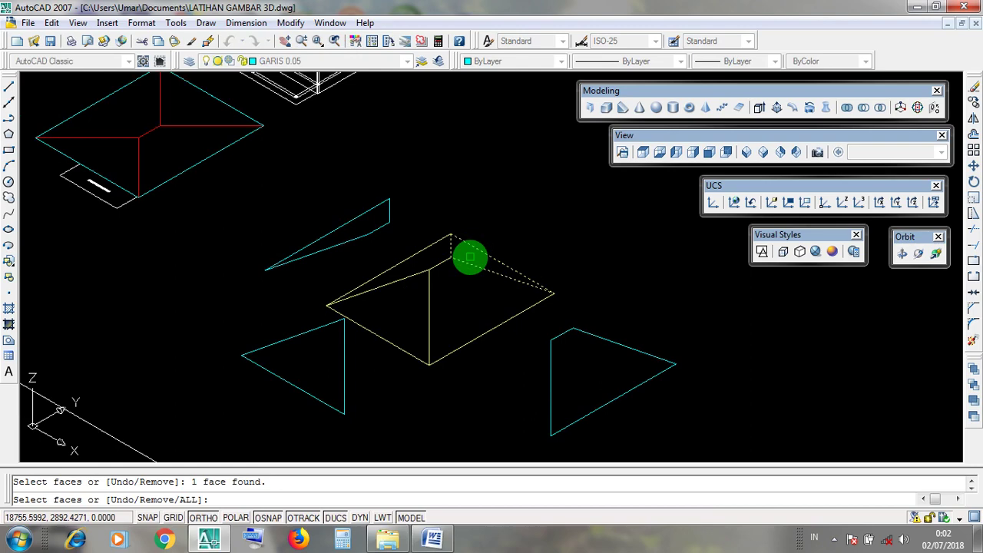
key(Return)
scroll(470, 258, up, 2)
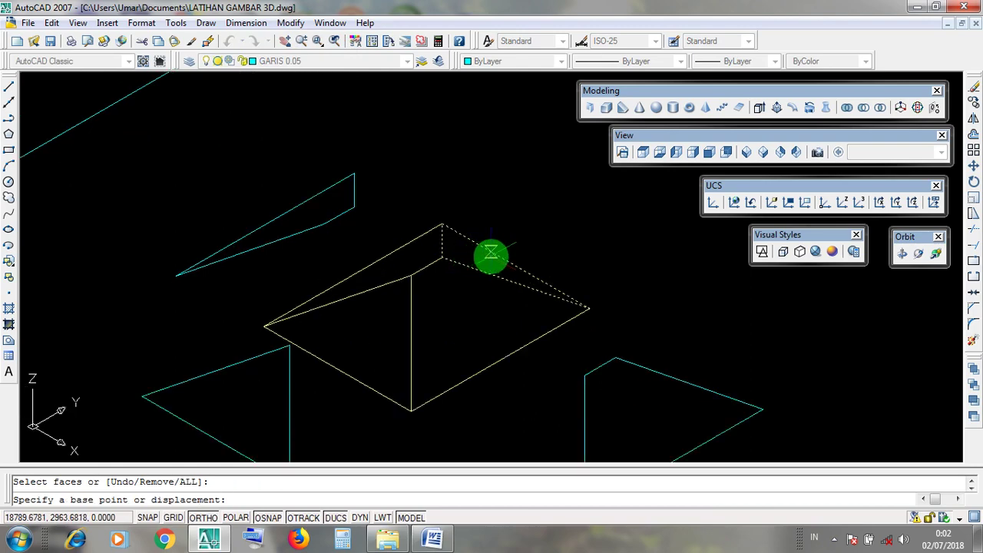
click(500, 258)
scroll(499, 258, down, 2)
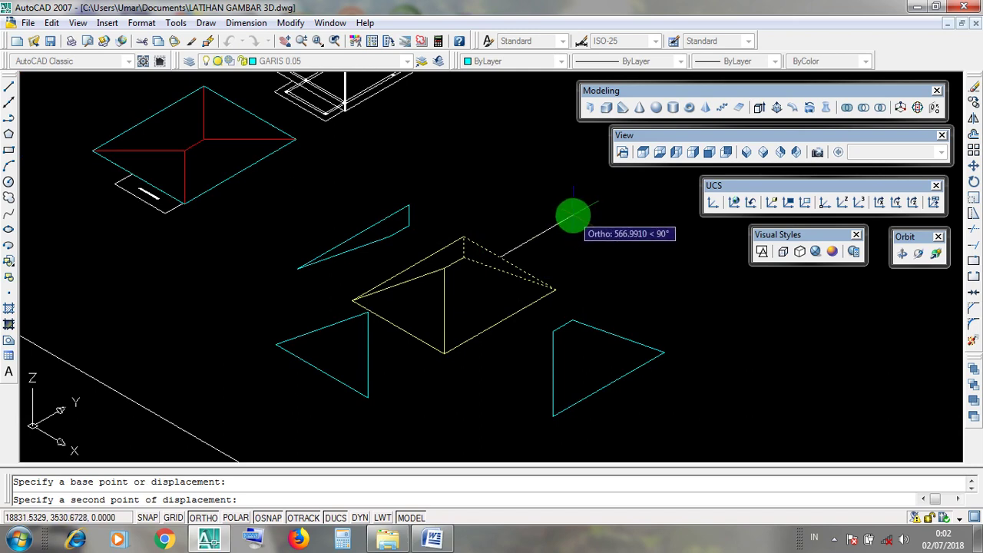
click(573, 216)
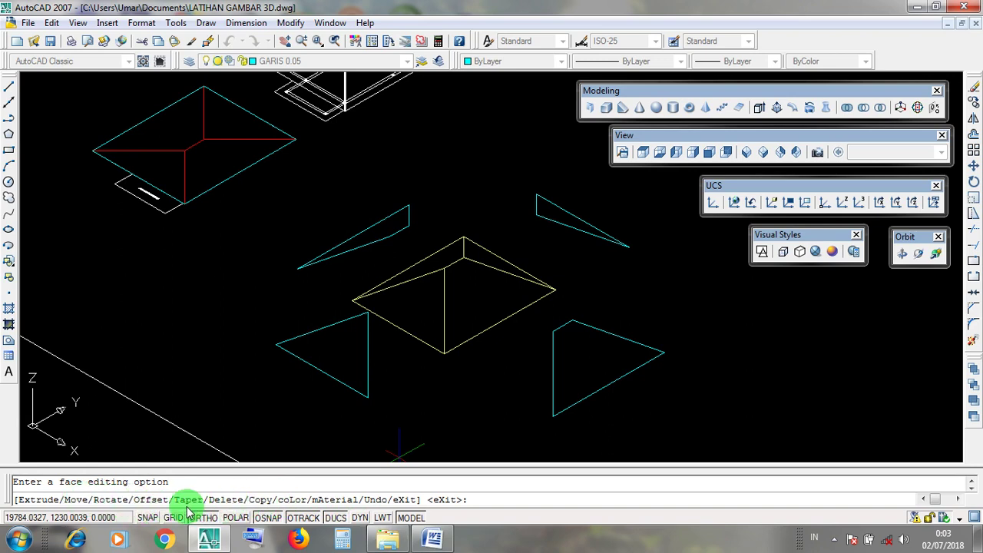
key(Escape)
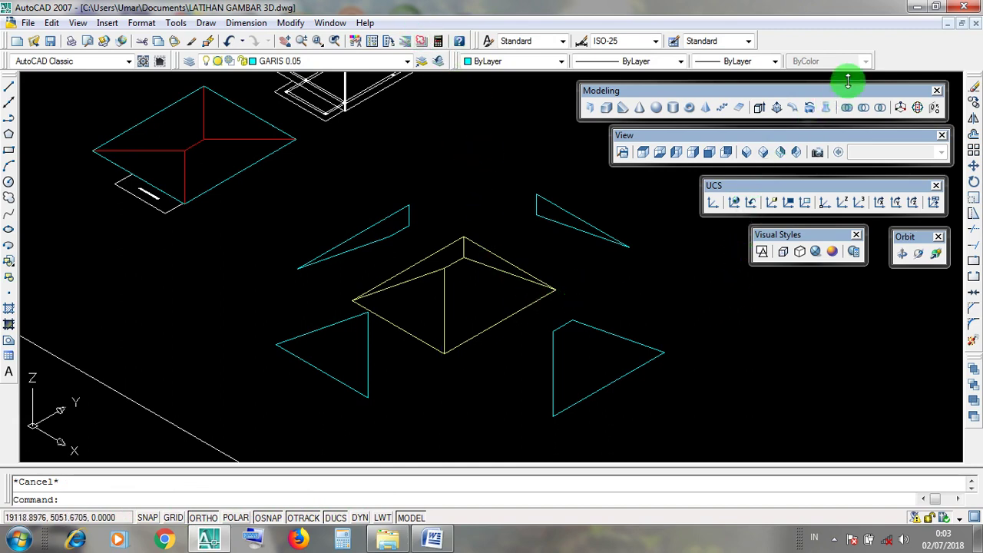
- Show the model in the Realistic style and compare each of the four copied faces with the roof solid by selecting them together
click(607, 333)
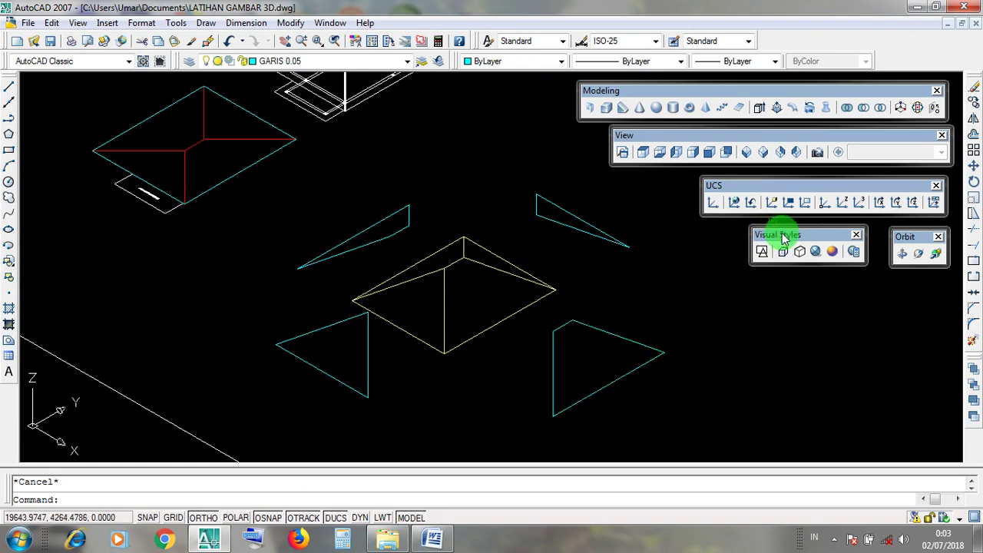
click(814, 252)
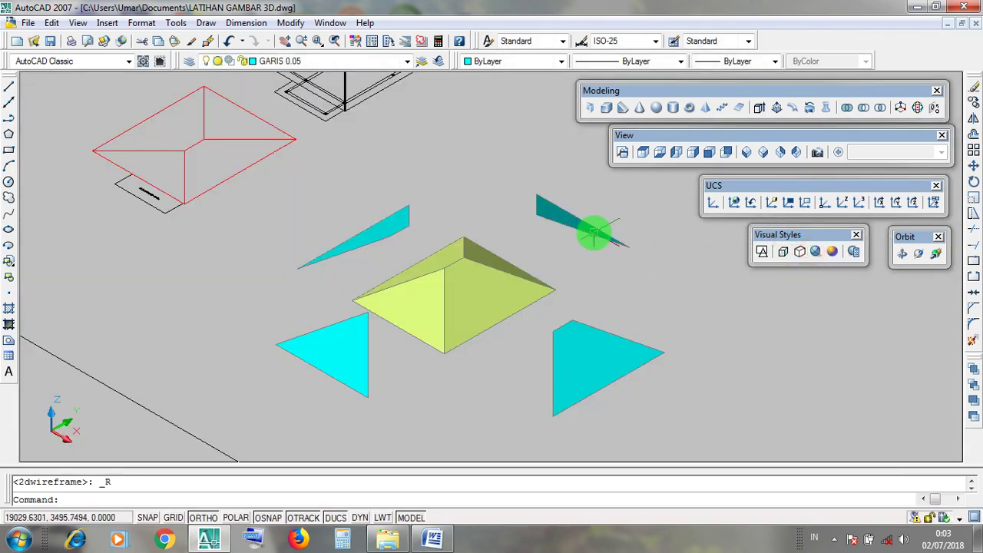
click(589, 231)
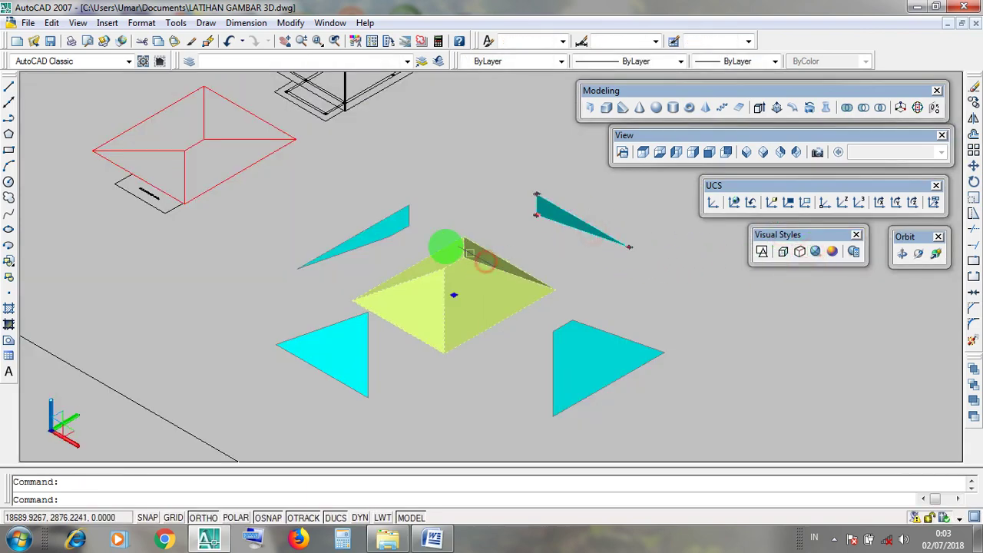
key(Escape)
click(370, 228)
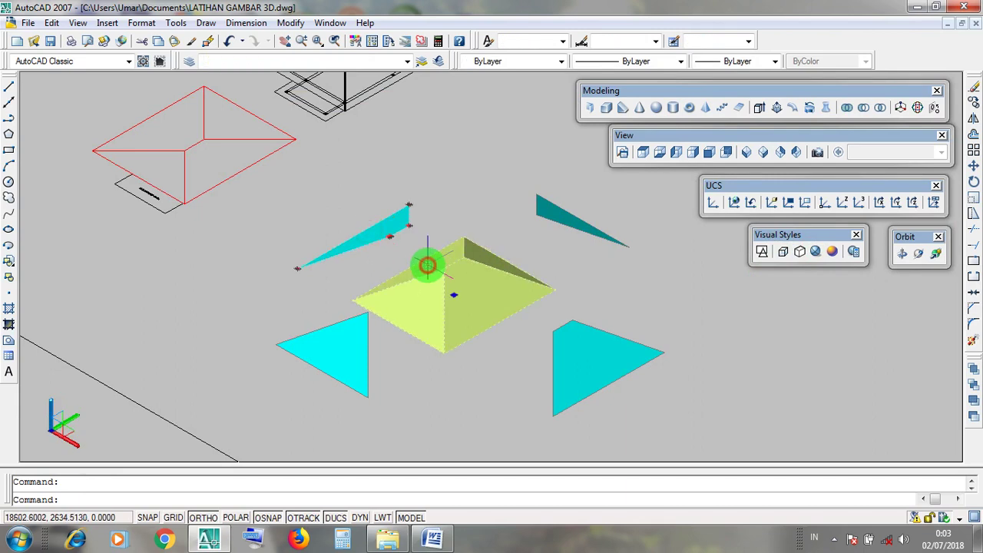
key(Escape)
click(359, 358)
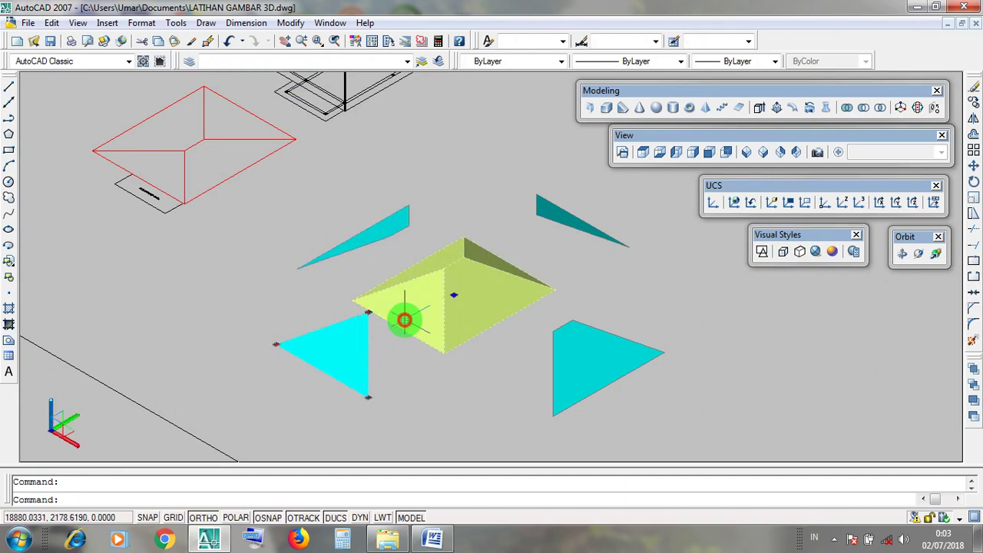
key(Escape)
click(608, 378)
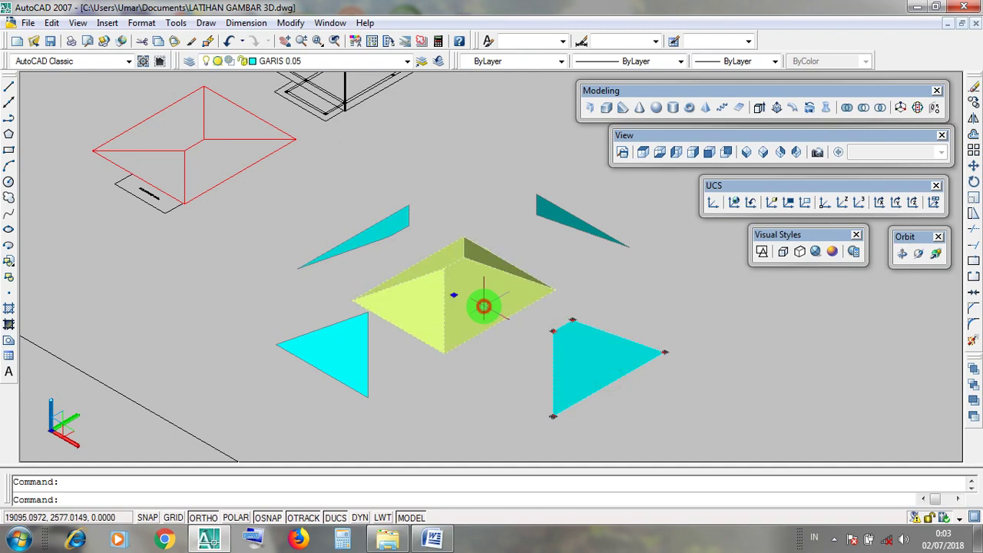
key(Escape)
- Recheck the positive X trapezoidal copy, the roof solid and the negative Y triangular copy by selecting each separately, and clear the selection
click(556, 359)
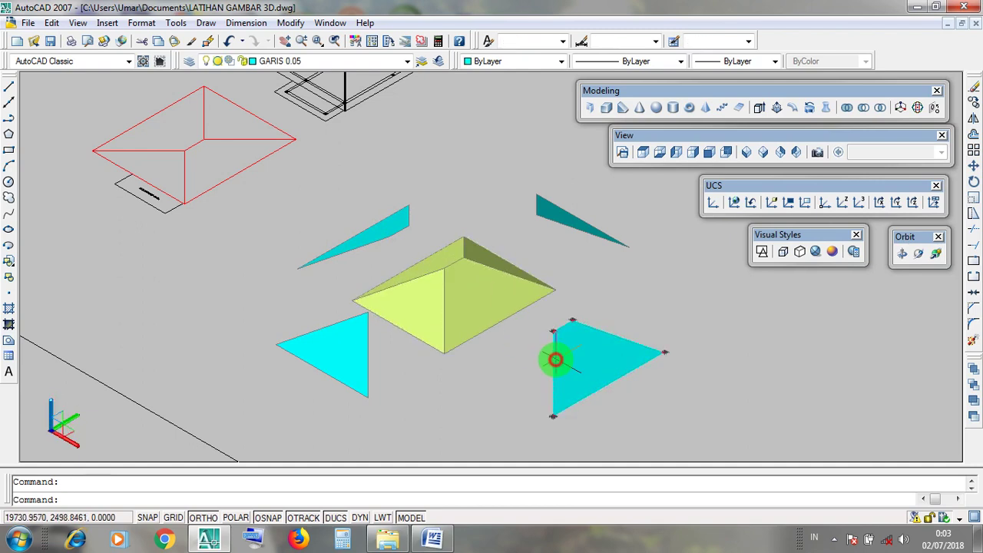
key(Escape)
click(500, 303)
key(Escape)
click(345, 368)
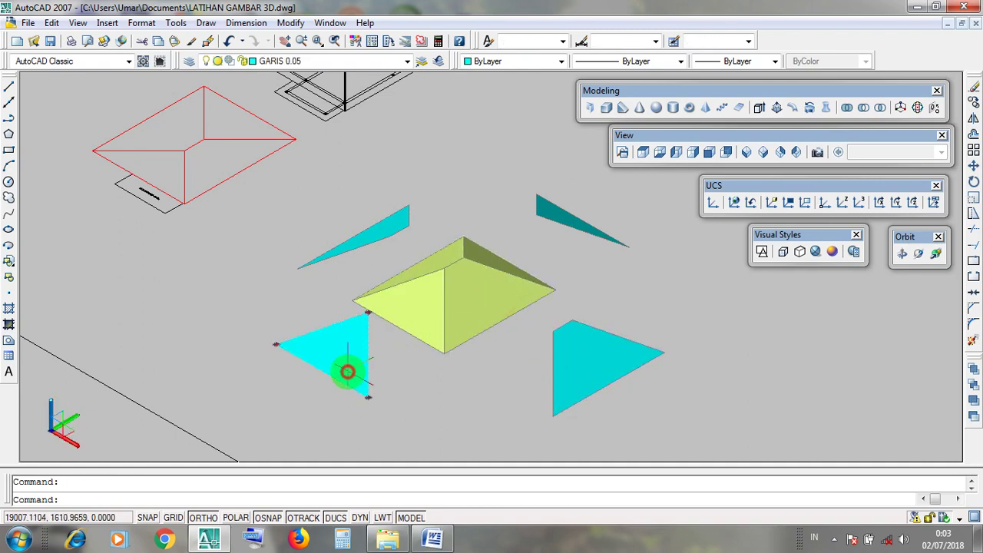
key(Escape)
key(Escape)
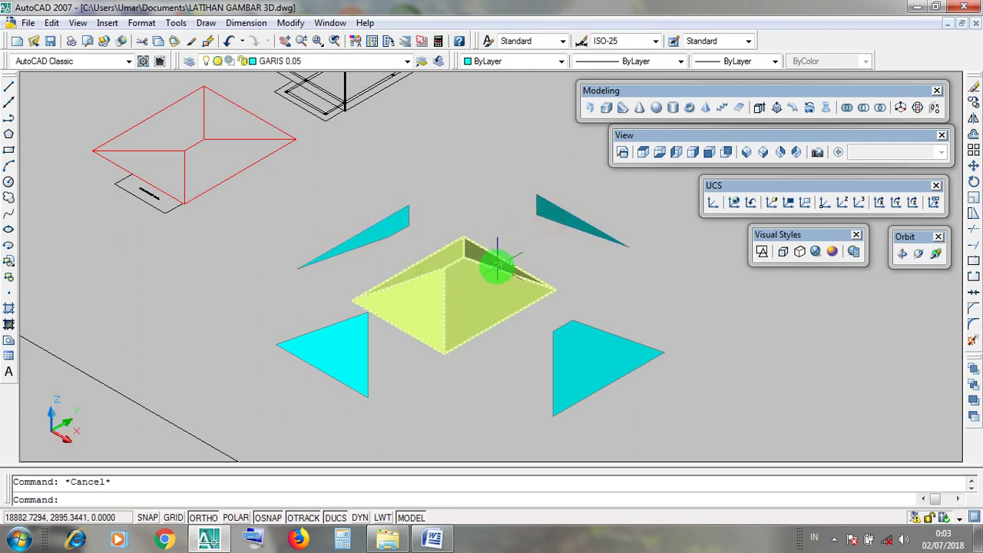
scroll(496, 266, up, 1)
scroll(577, 298, down, 1)
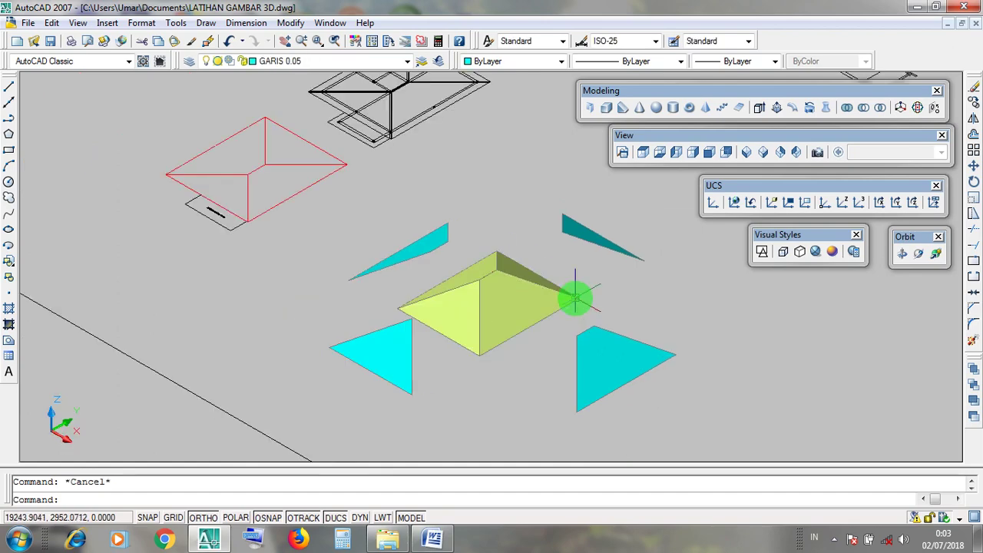
- Select all four copied roof faces around the roof solid together, locate the Extrude command, and clear the selection
scroll(701, 332, down, 1)
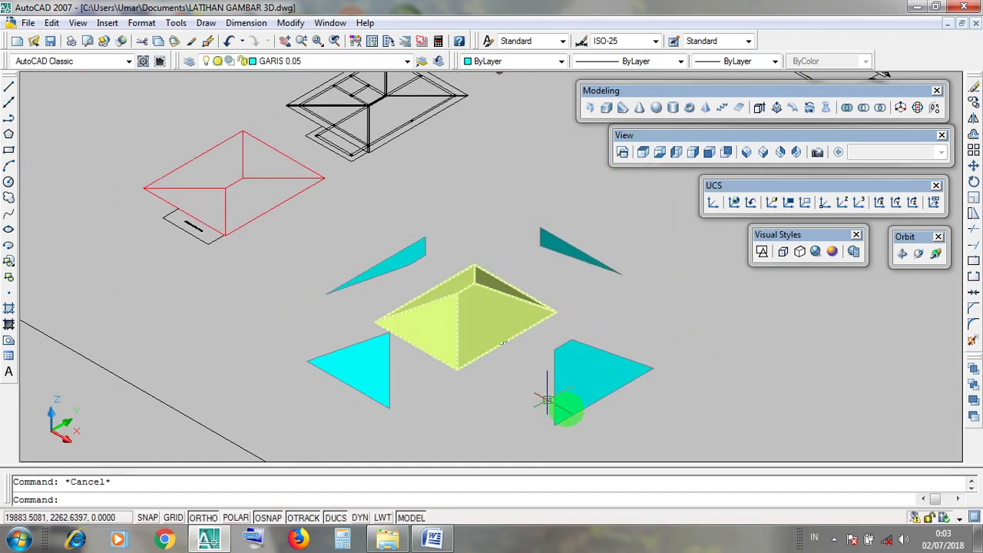
drag(599, 91, 606, 91)
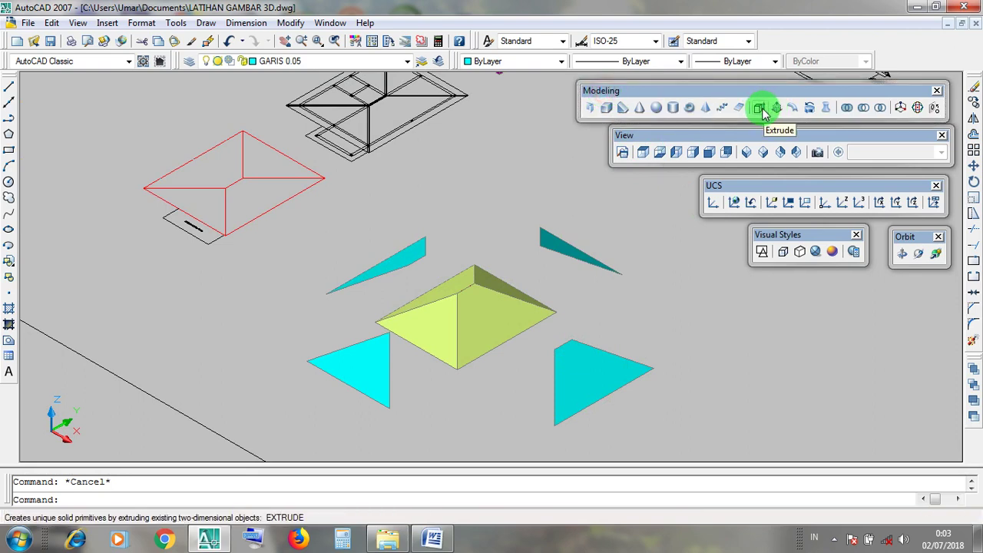
click(563, 241)
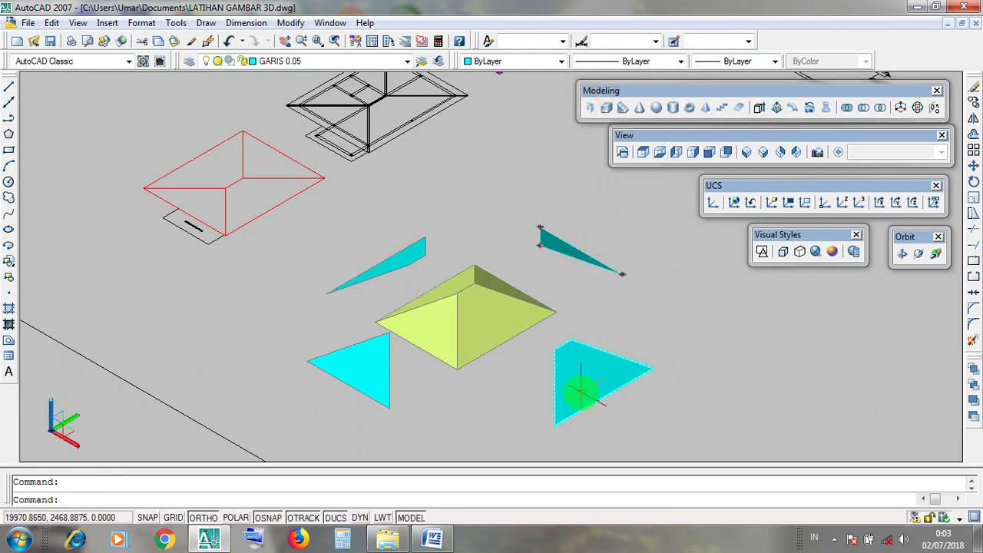
click(584, 394)
click(341, 379)
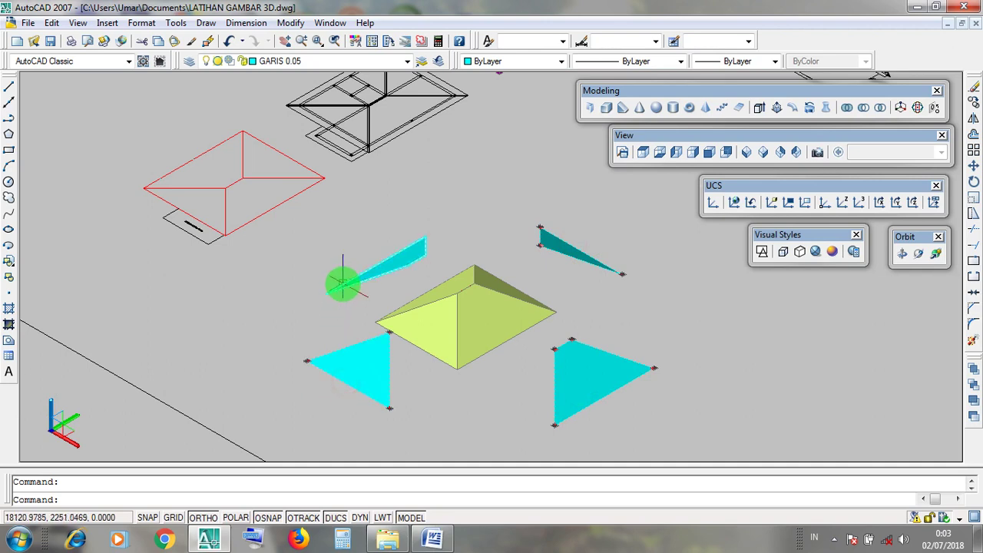
click(343, 284)
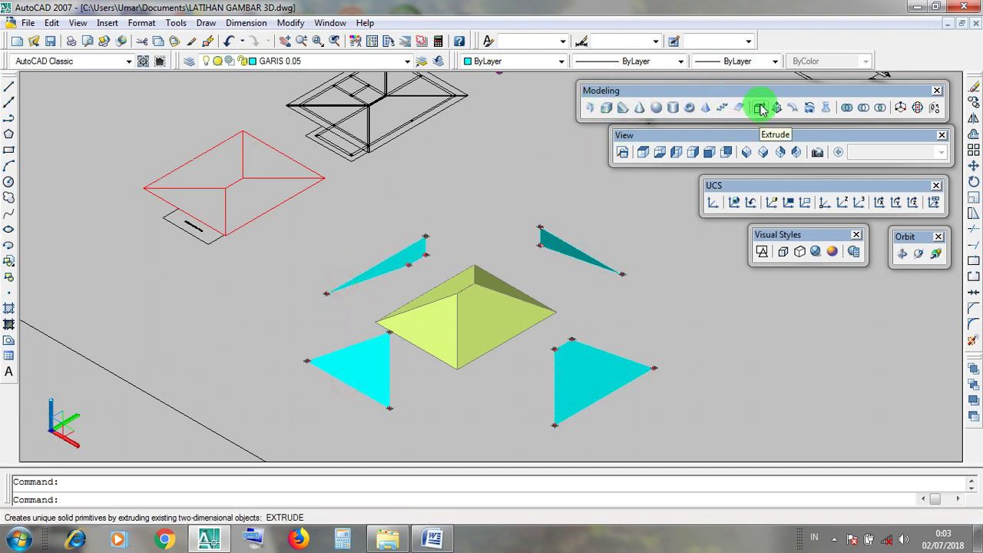
key(Escape)
click(916, 7)
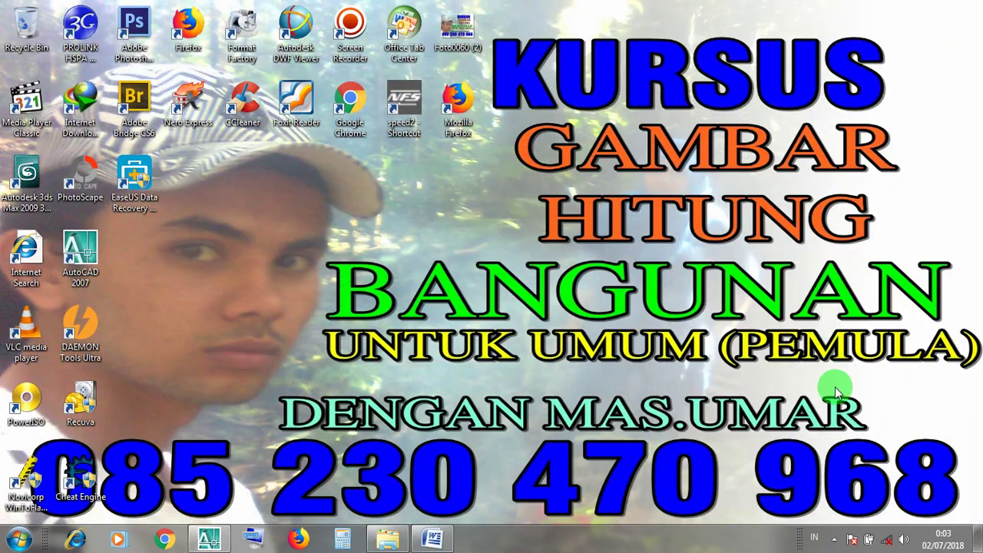
click(834, 537)
right_click(838, 439)
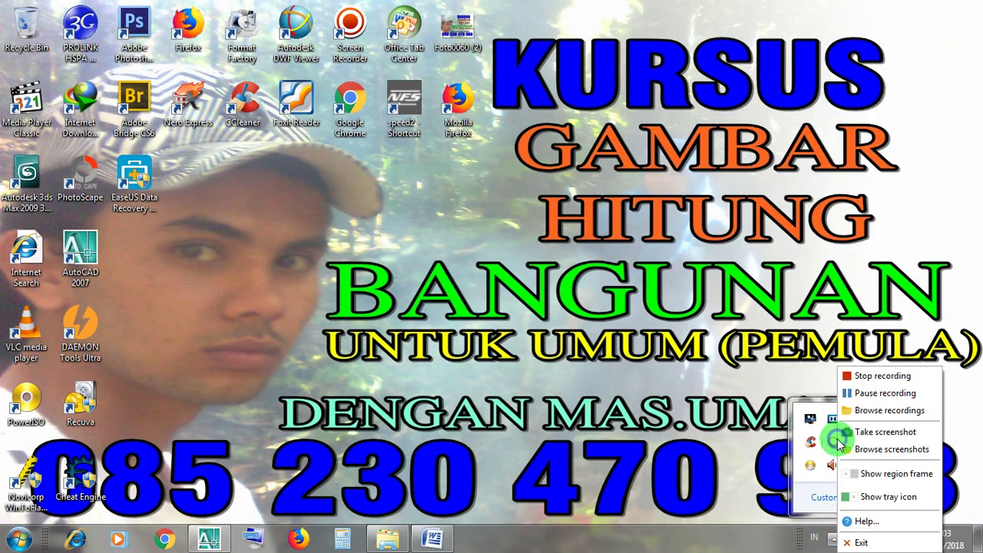
click(865, 393)
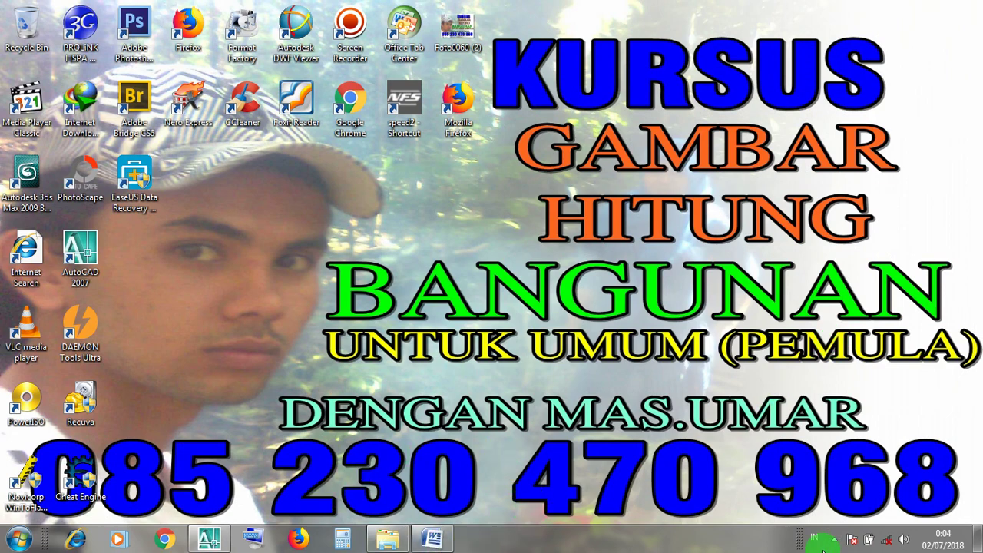
click(837, 544)
click(672, 438)
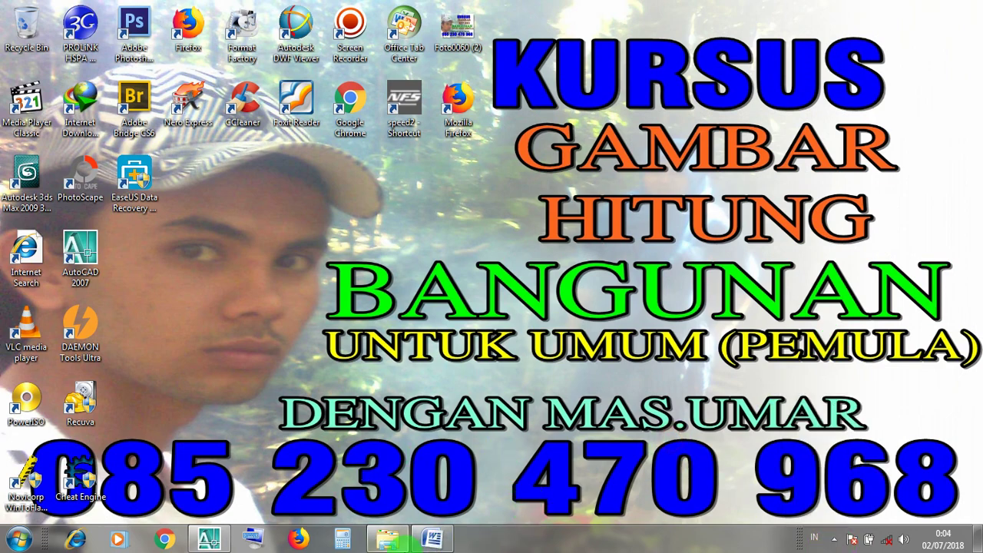
- Glance at the EXTRUDE notes in Word, return to AutoCAD, and examine the positive X trapezoidal copy by repeatedly selecting and deselecting it
click(421, 543)
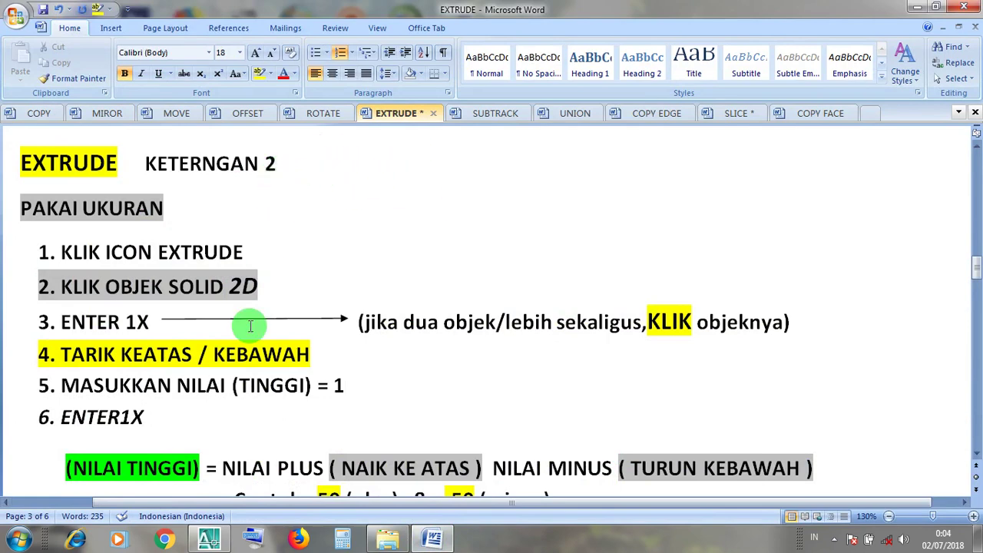
click(209, 540)
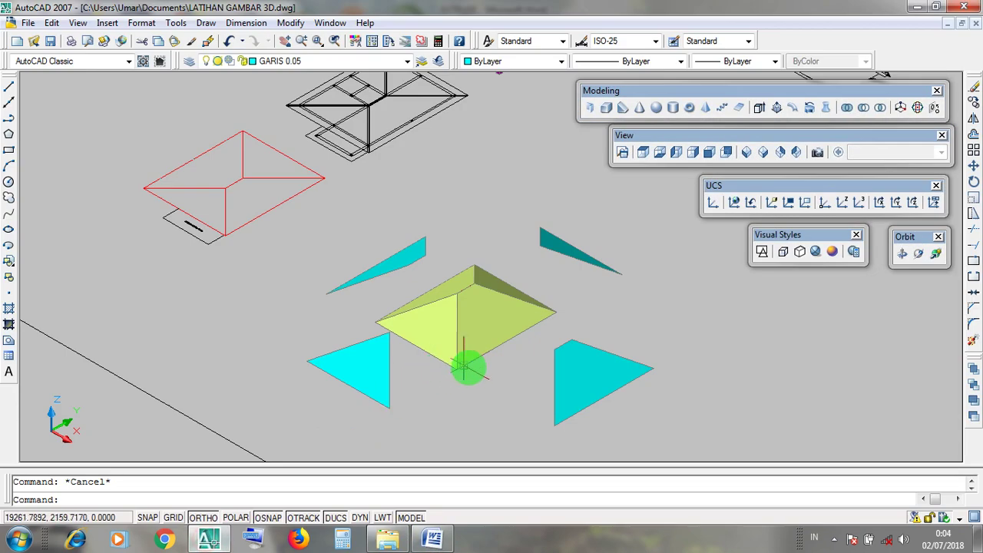
click(564, 384)
scroll(565, 385, up, 3)
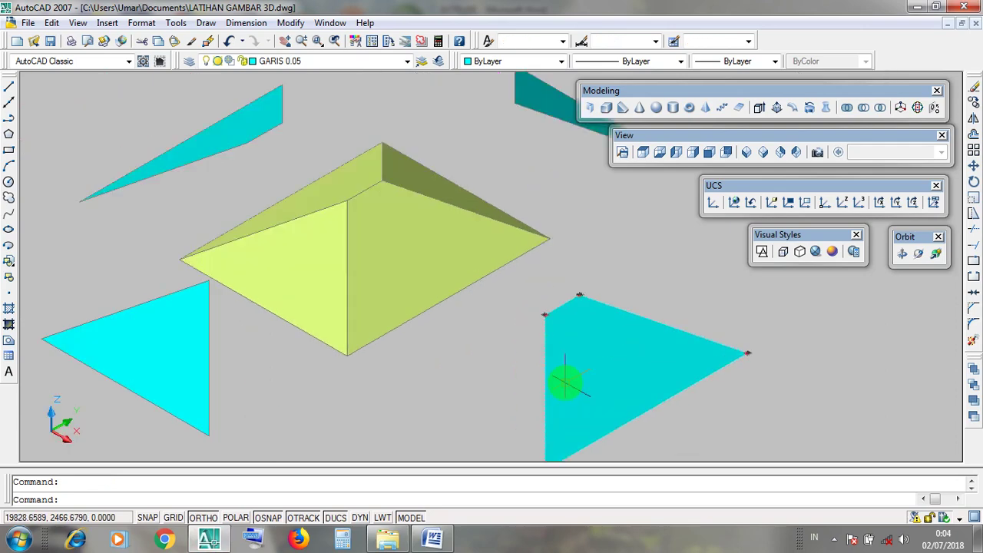
key(Escape)
click(549, 361)
scroll(549, 361, down, 4)
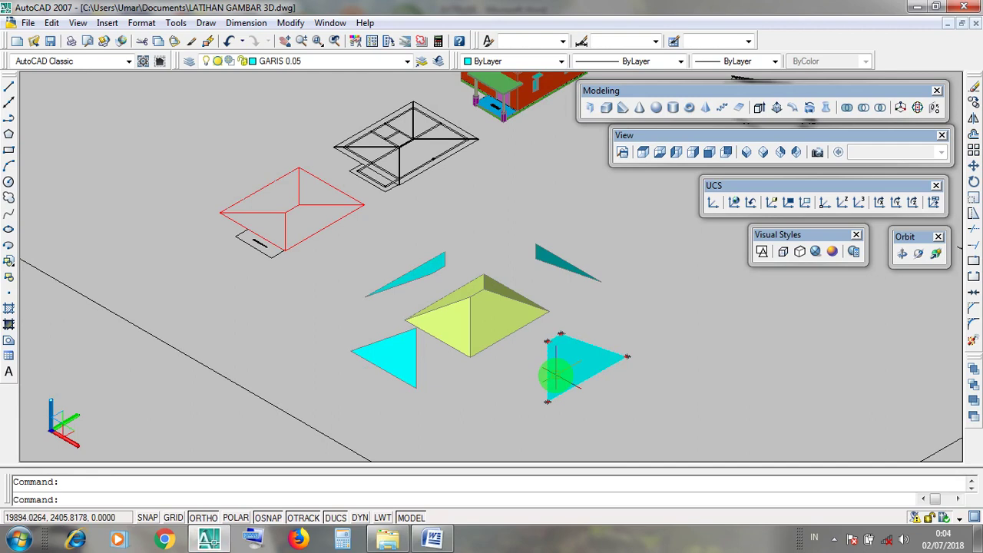
key(Escape)
scroll(552, 378, up, 4)
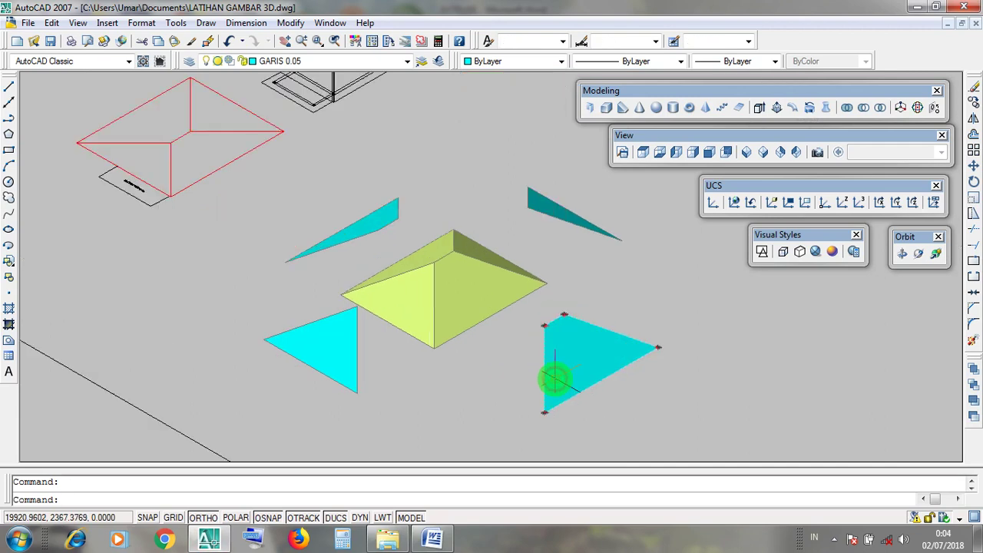
click(552, 376)
key(Escape)
click(553, 374)
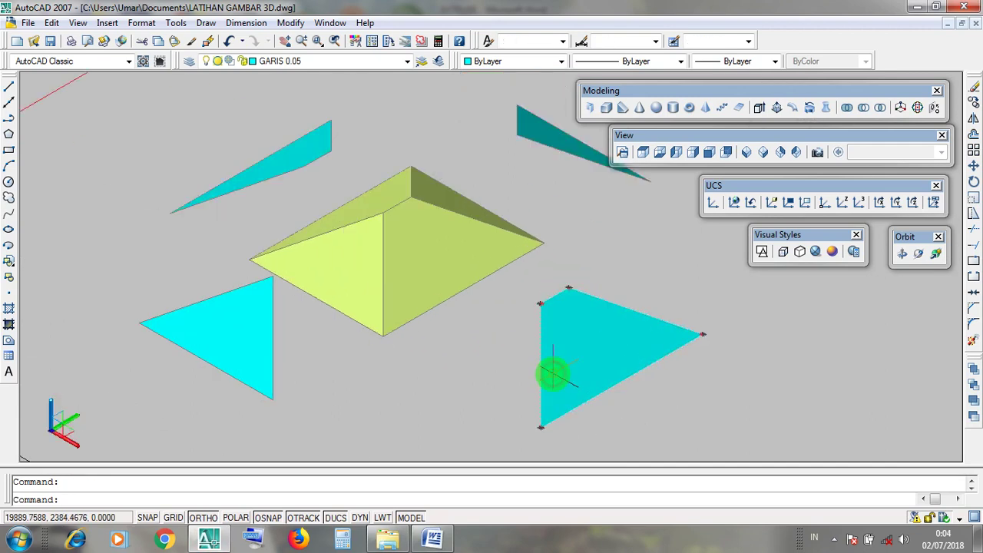
key(Escape)
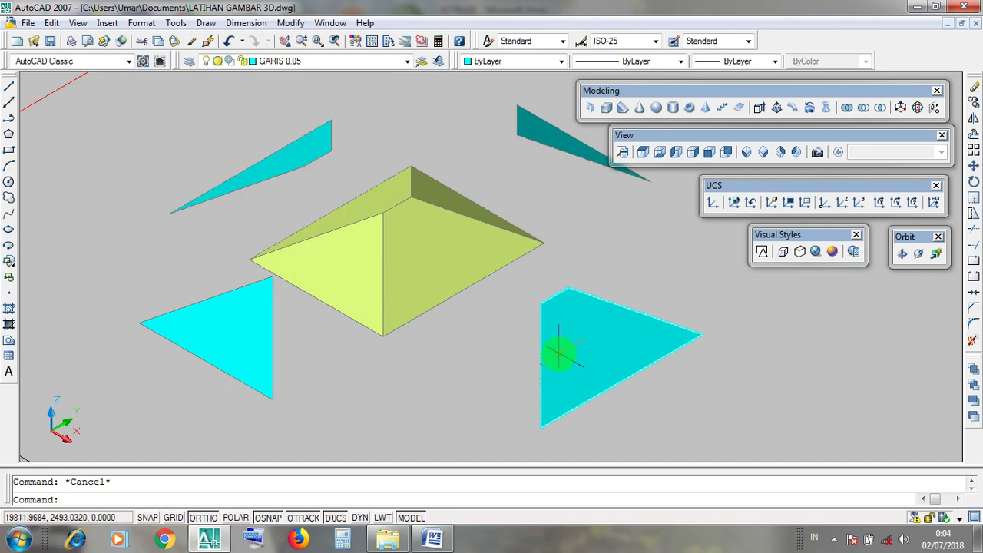
click(558, 353)
key(Escape)
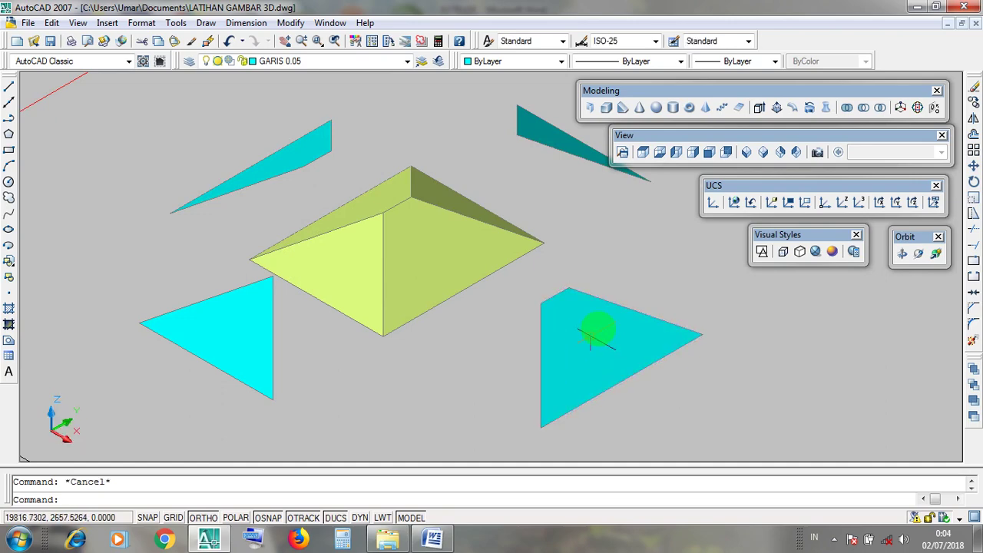
- Switch to the EXTRUDE notes in Word and read steps 1 and 2 on starting Extrude and picking the 2D solid object
click(915, 11)
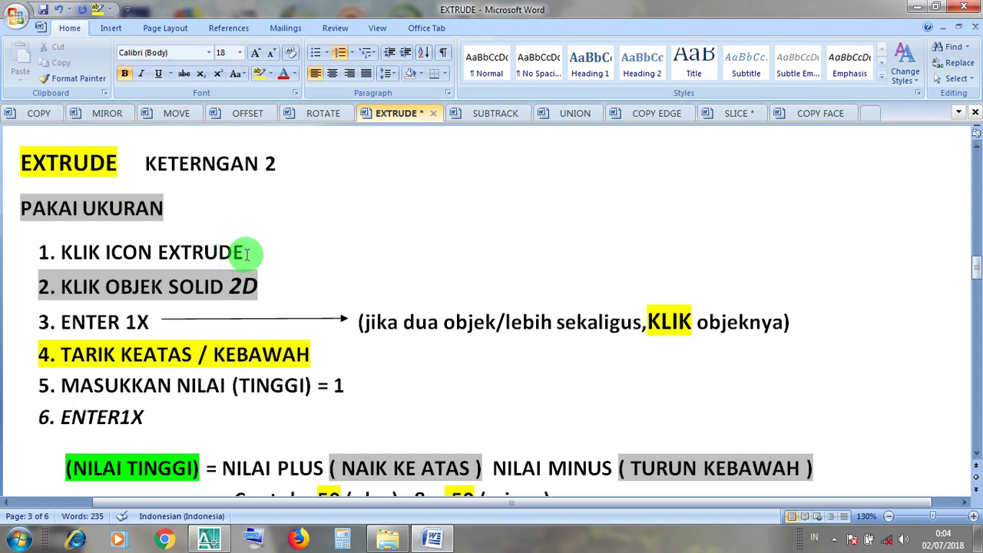
drag(246, 254, 88, 254)
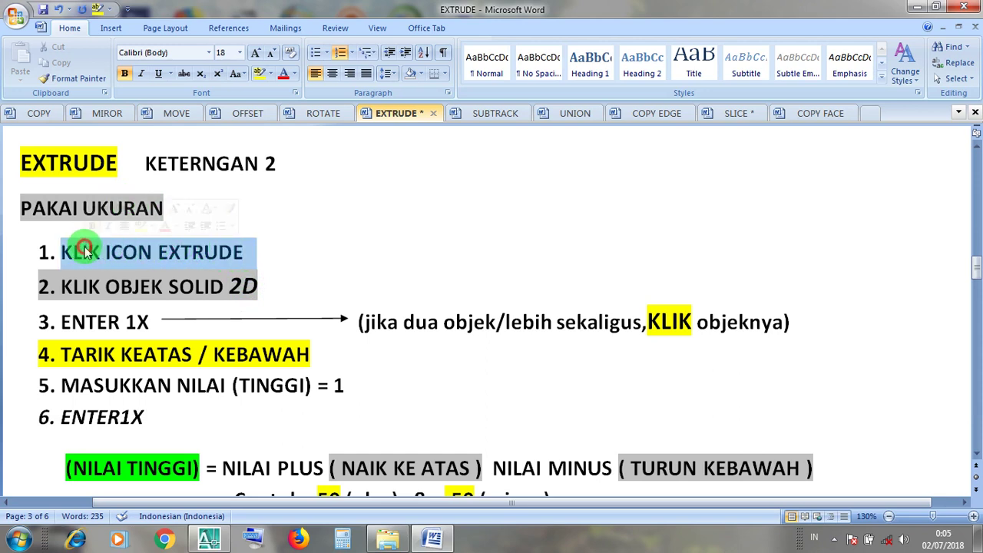
click(88, 253)
drag(246, 254, 67, 256)
click(86, 254)
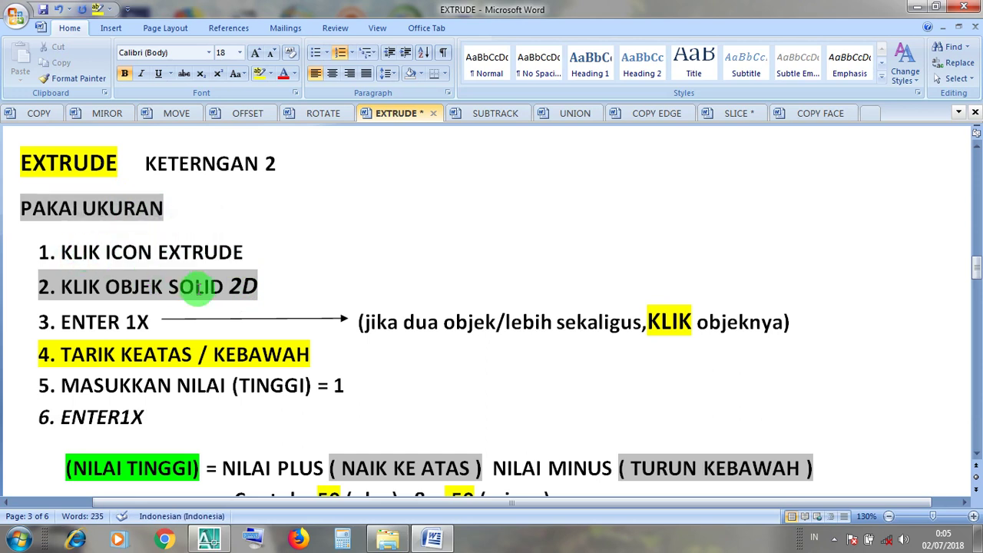
drag(260, 289, 92, 290)
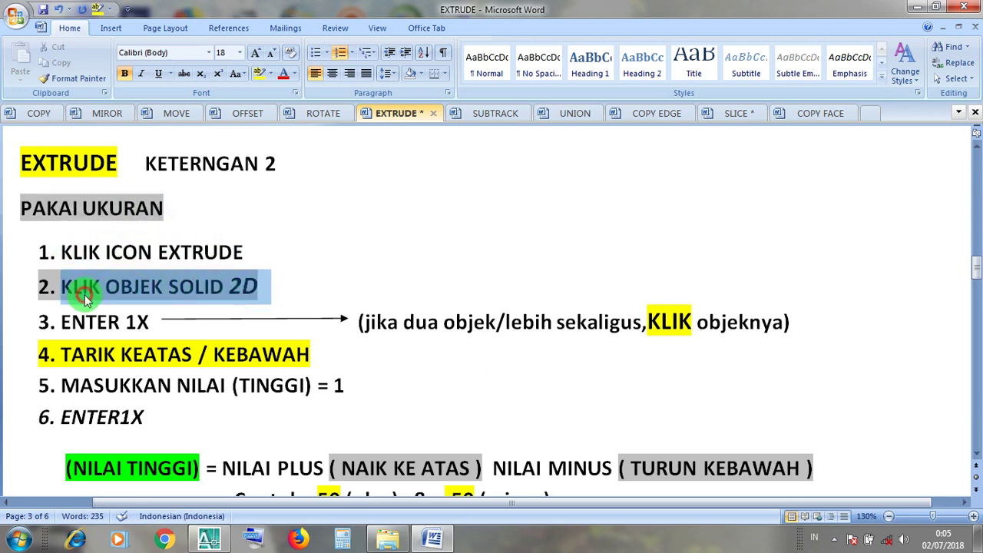
click(101, 289)
drag(174, 287, 81, 286)
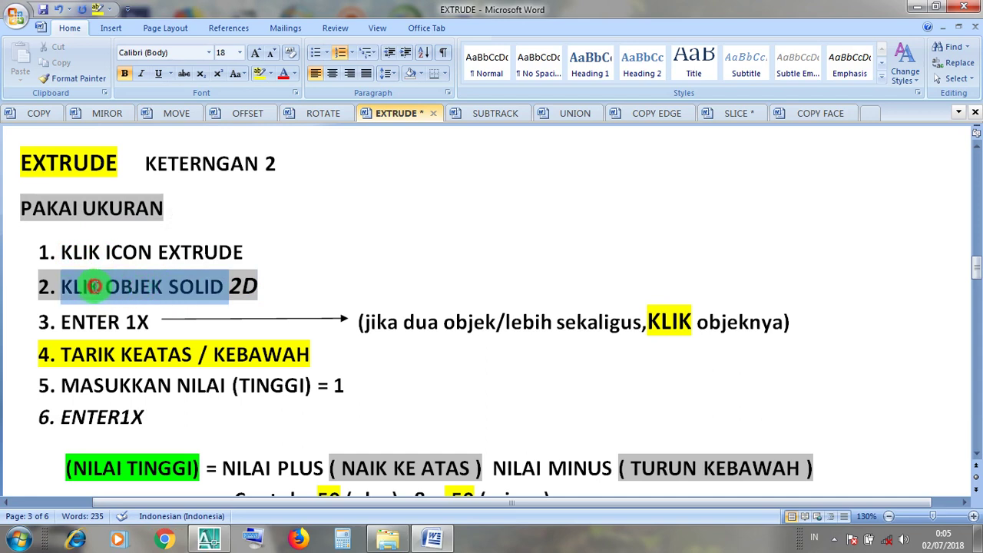
click(108, 288)
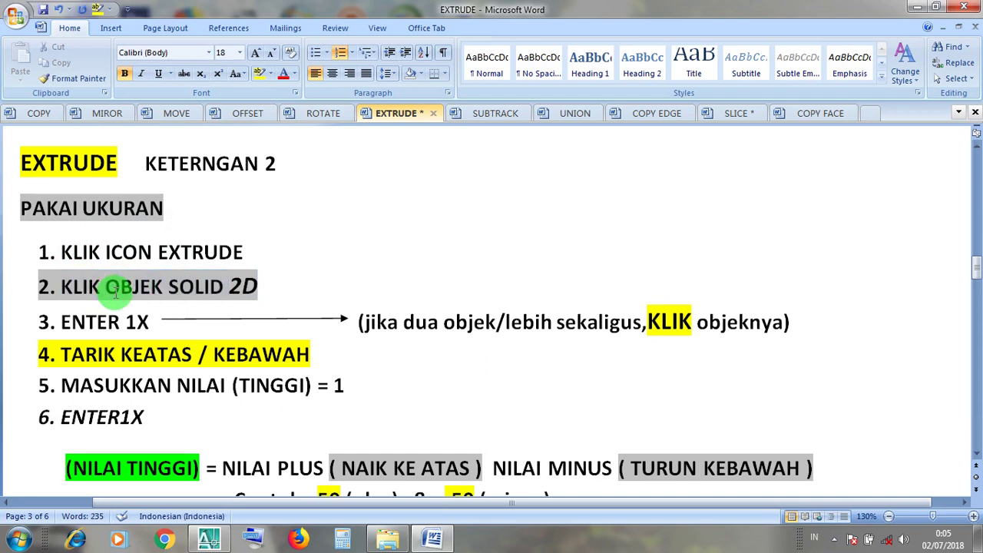
- Read step 3 of the EXTRUDE notes, "ENTER 1X", by highlighting its line
drag(142, 321, 72, 314)
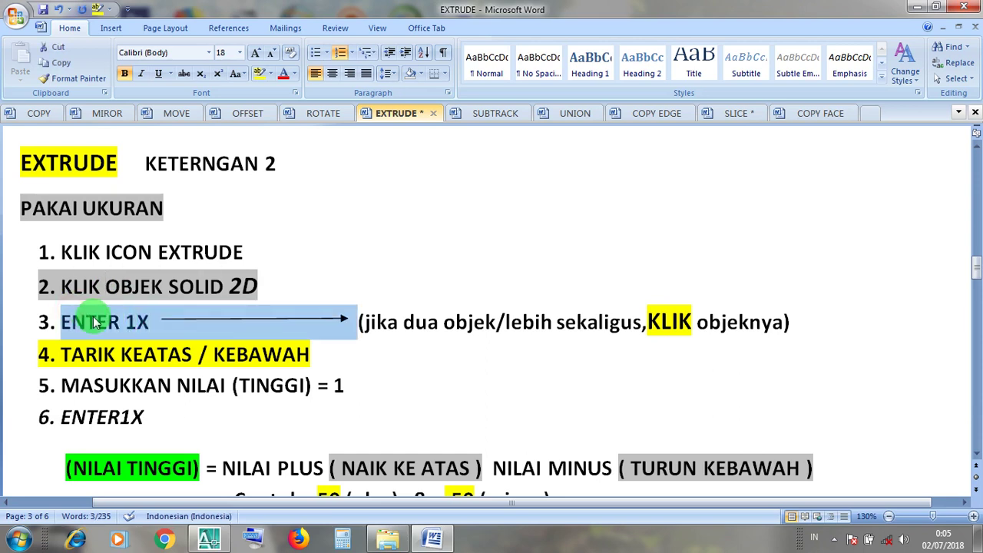
click(104, 315)
drag(142, 322, 72, 323)
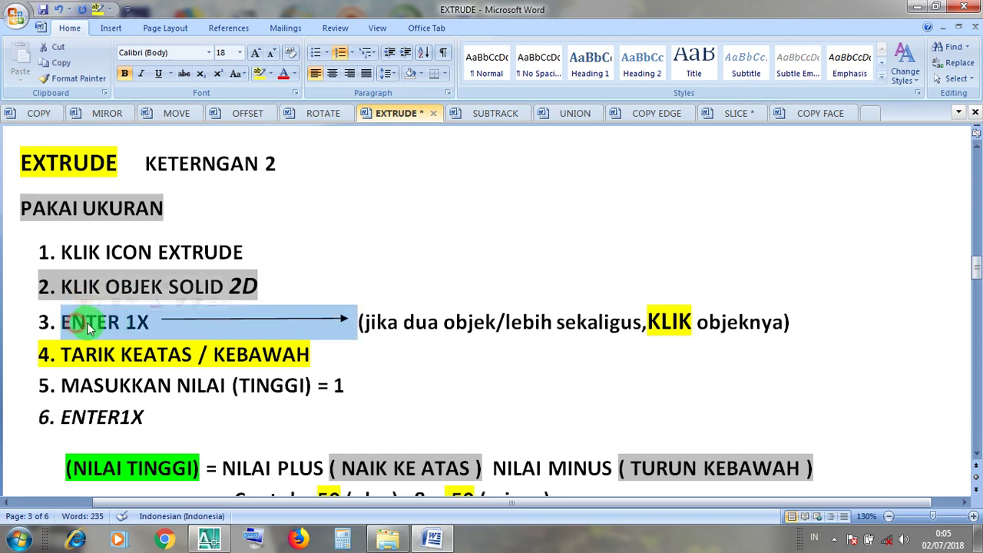
click(97, 321)
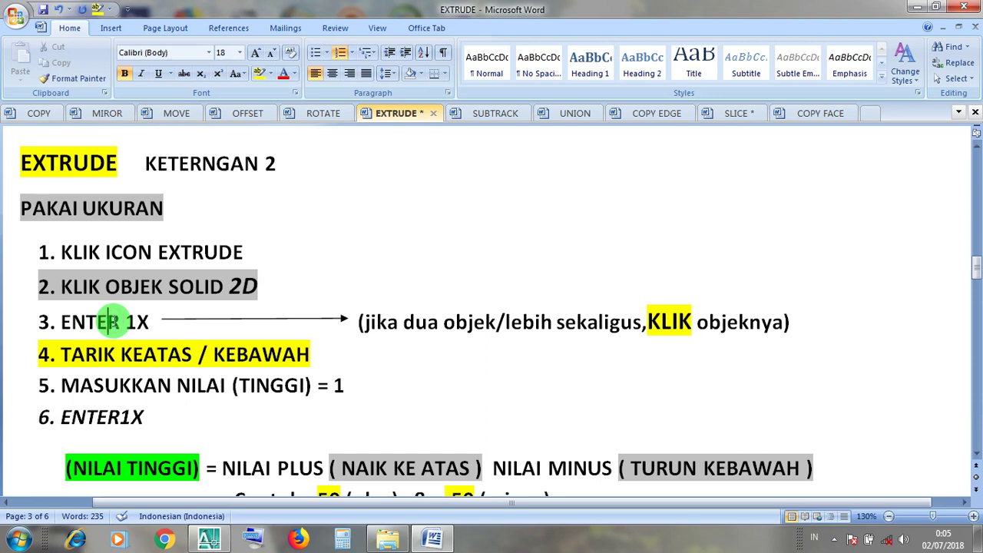
click(110, 322)
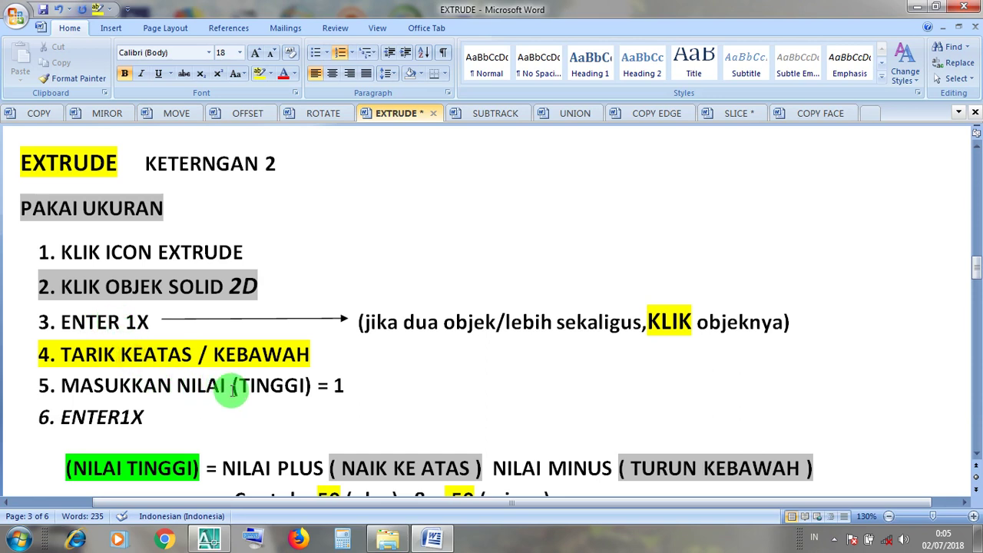
- Read steps 5 and 6 of the EXTRUDE notes, highlighting the height value 1 and checking the final "ENTER1X" line
click(269, 385)
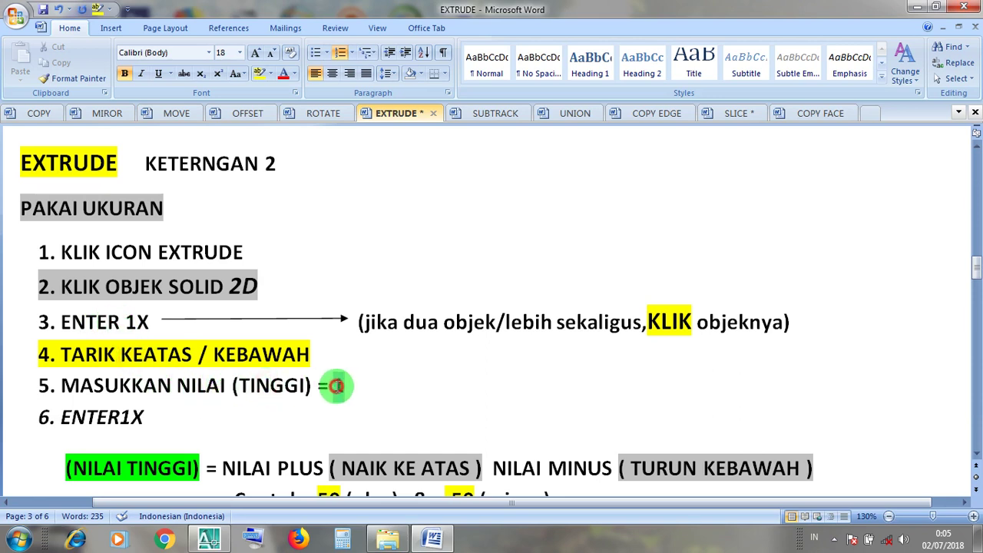
drag(336, 385, 344, 393)
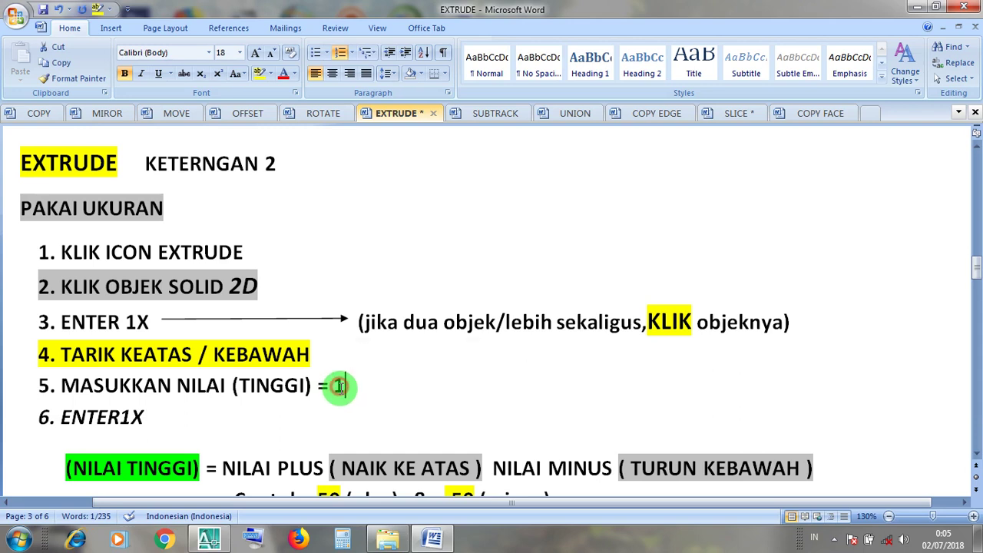
click(342, 388)
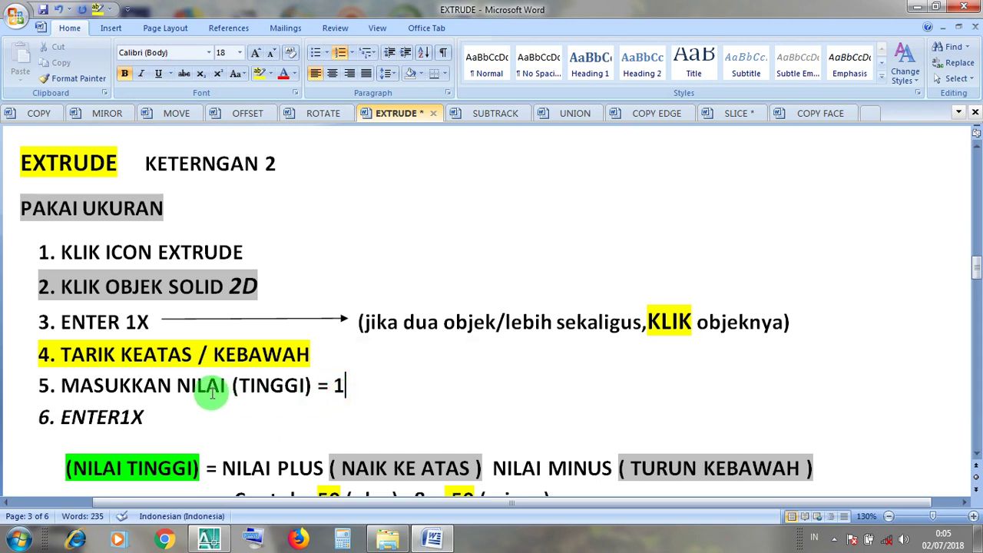
double_click(336, 386)
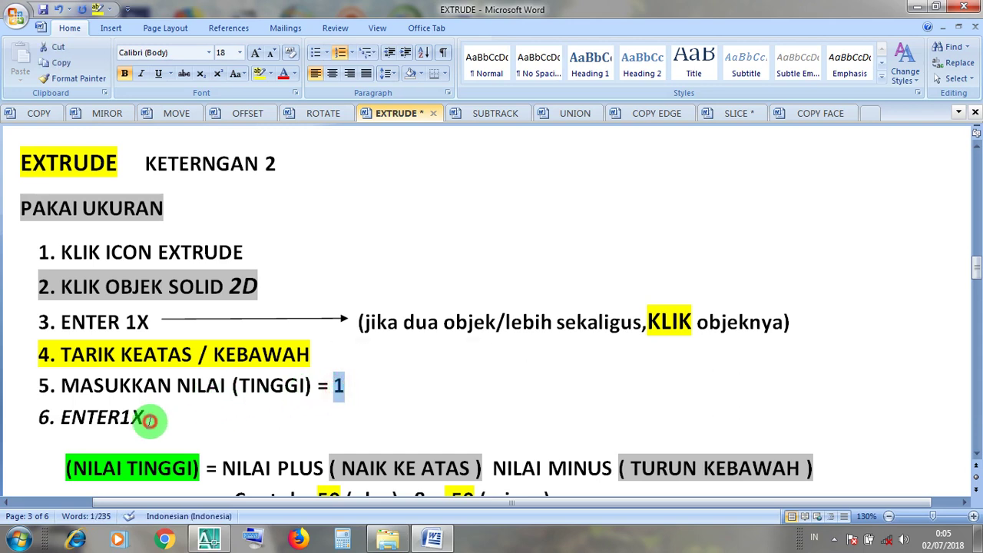
click(141, 416)
- Switch back to AutoCAD and show the roof solid and its copied faces in the 2D Wireframe visual style
click(914, 11)
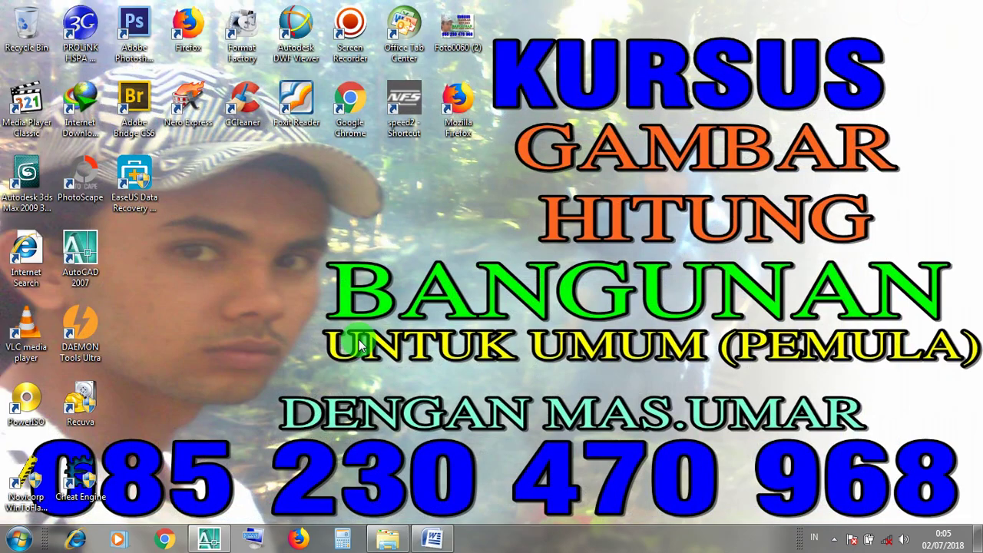
click(209, 540)
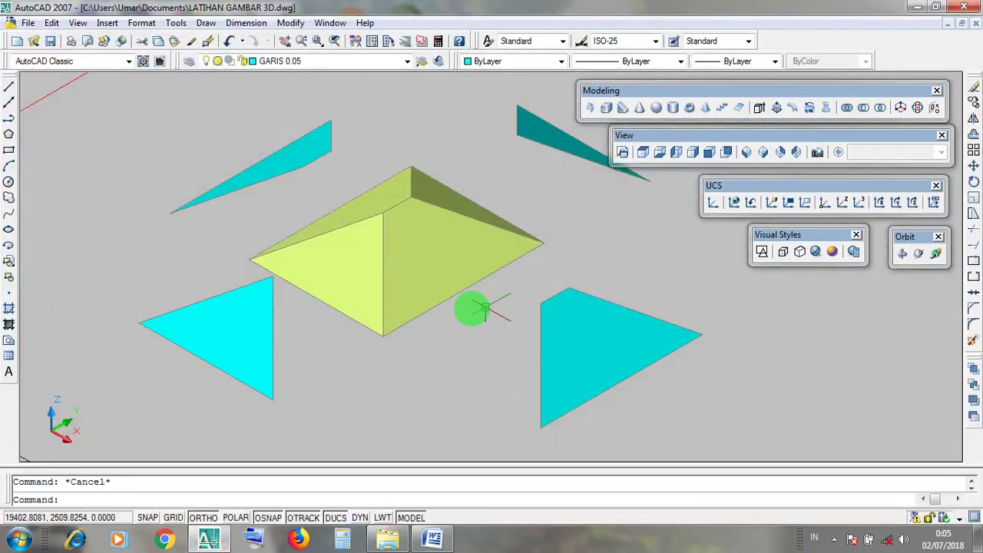
drag(768, 235, 769, 235)
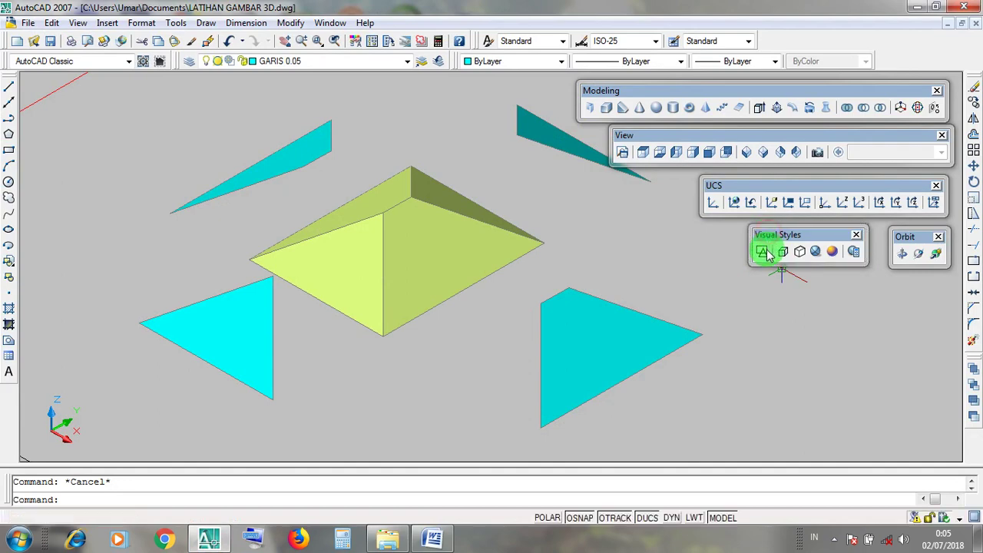
click(763, 252)
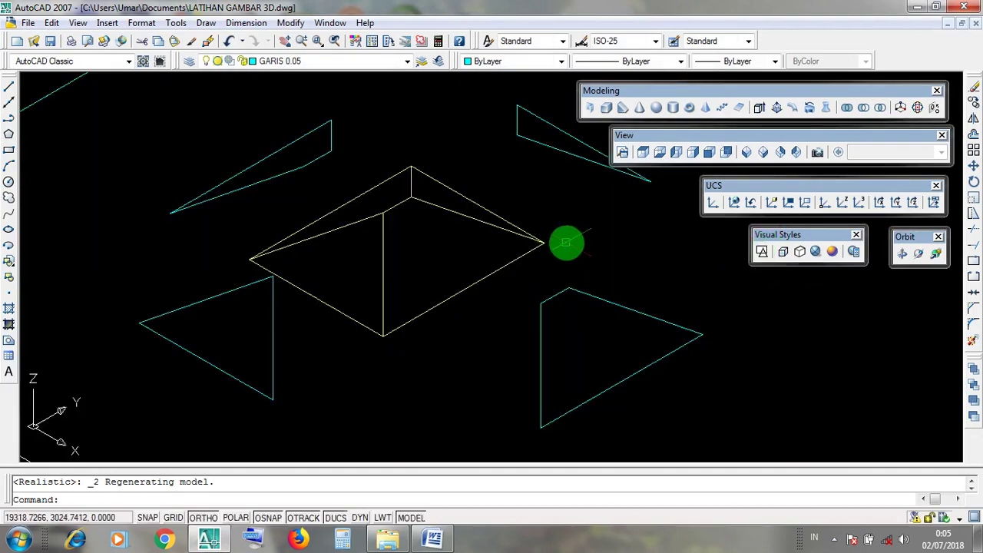
- Extrude the copied four-sided roof face at the front right of the hip roof solid to a height of 1
middle_drag(581, 253, 565, 270)
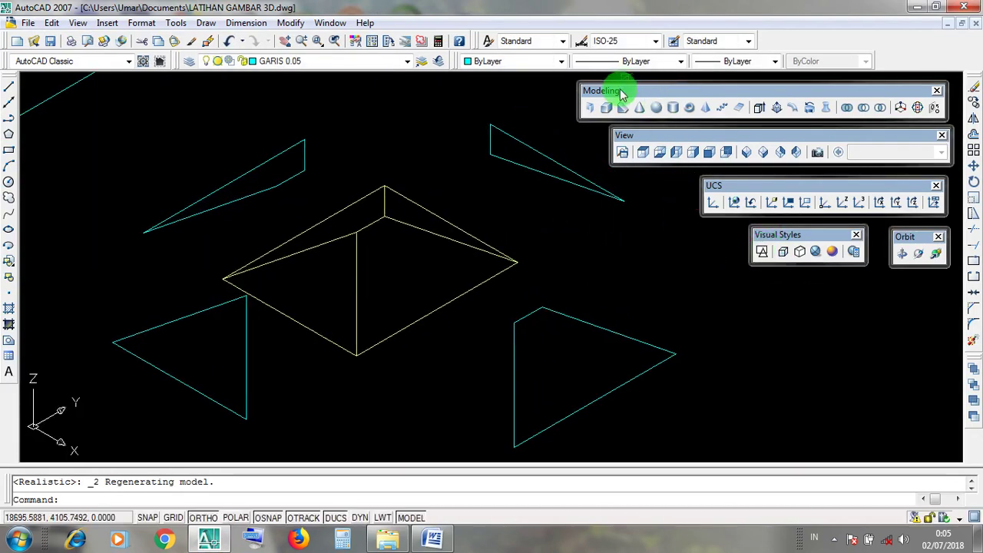
drag(624, 86, 627, 91)
click(758, 111)
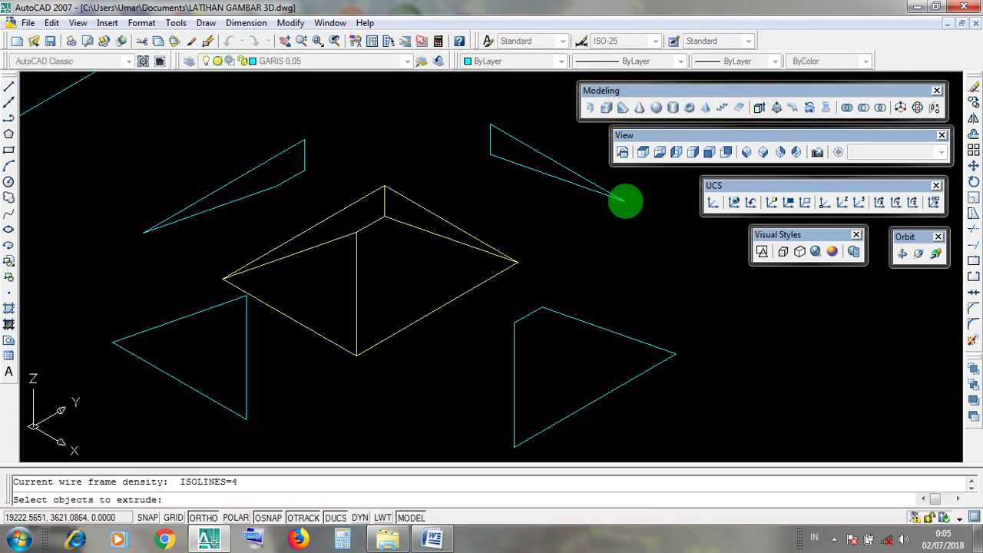
click(581, 322)
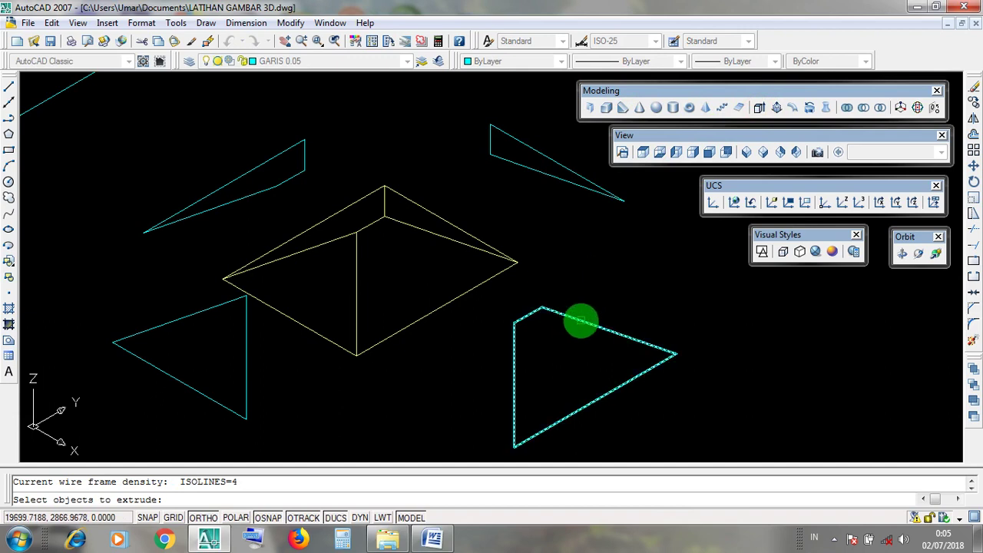
click(601, 325)
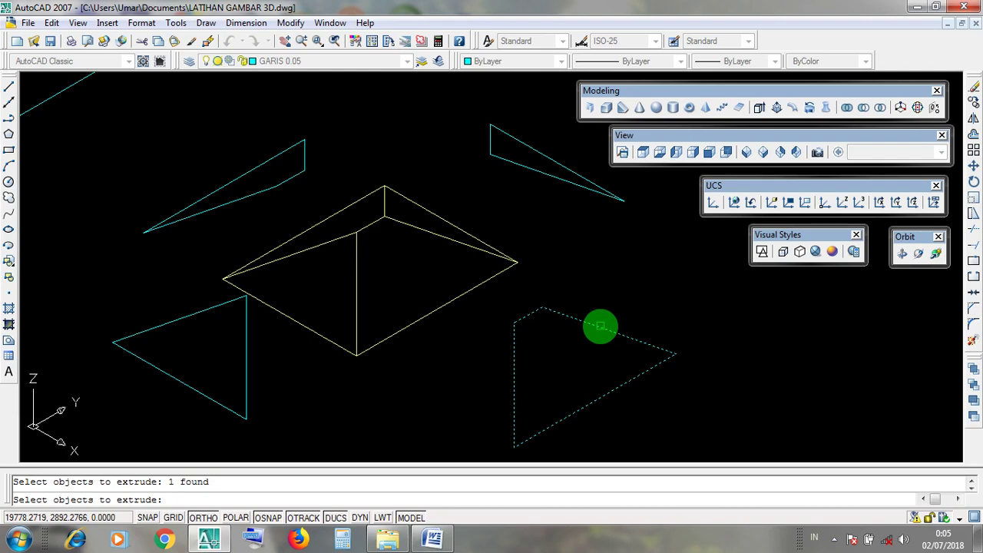
key(Return)
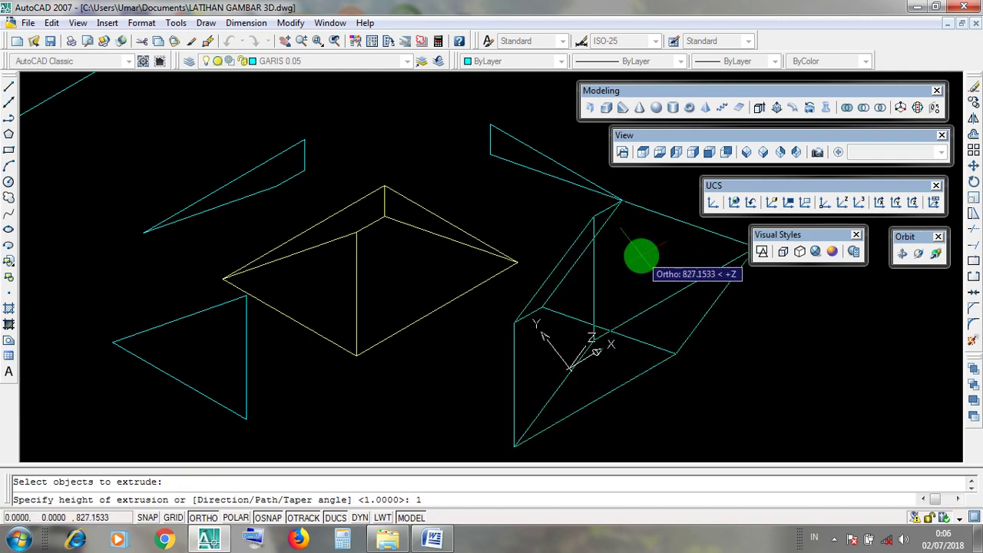
key(Return)
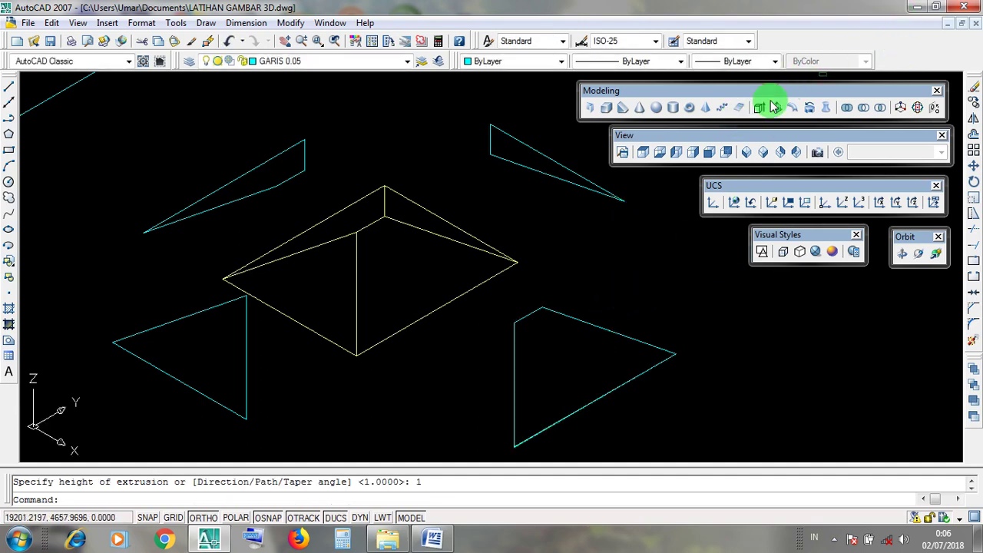
click(214, 359)
- Switch to the EXTRUDE notes in Word and recheck the procedure from step 1 through the height value and step 6
click(900, 79)
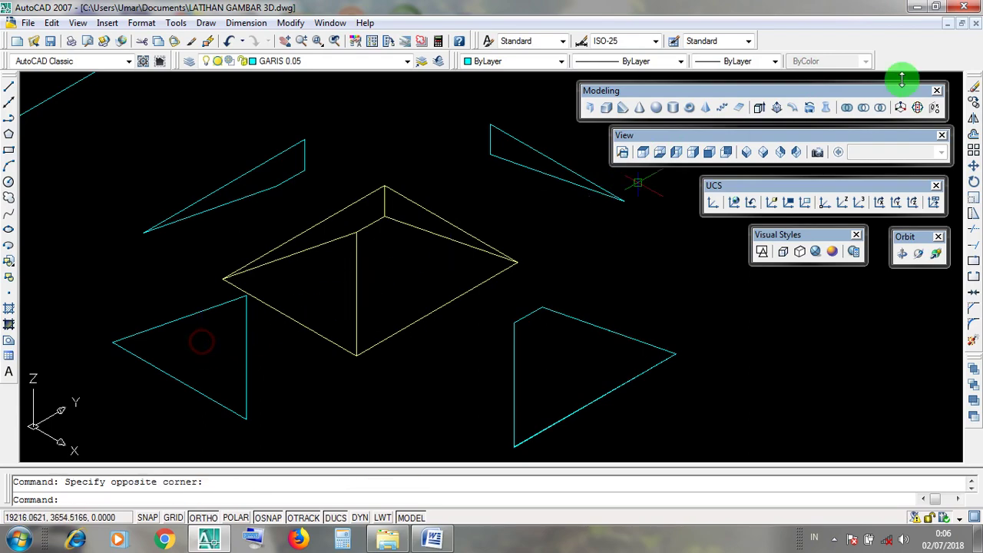
click(914, 11)
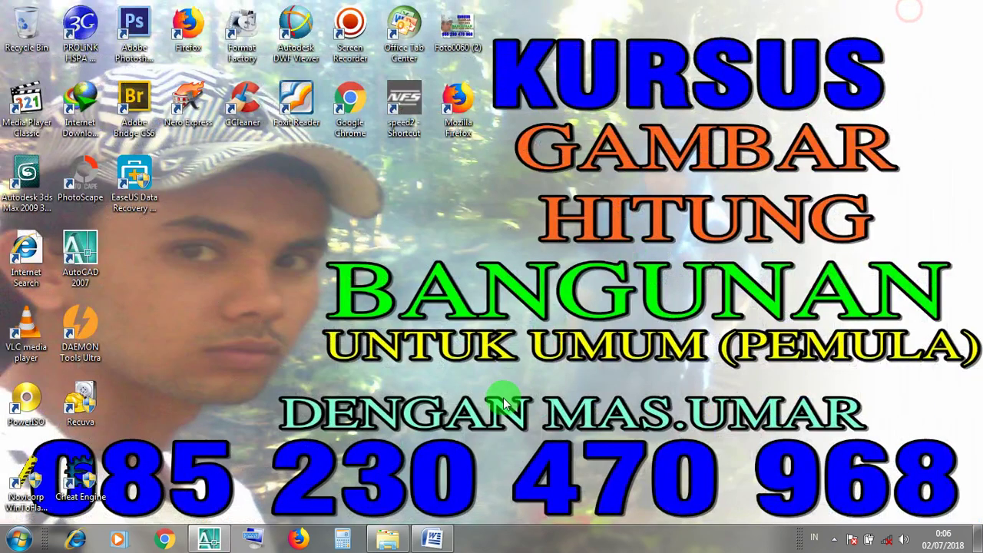
click(446, 543)
click(232, 254)
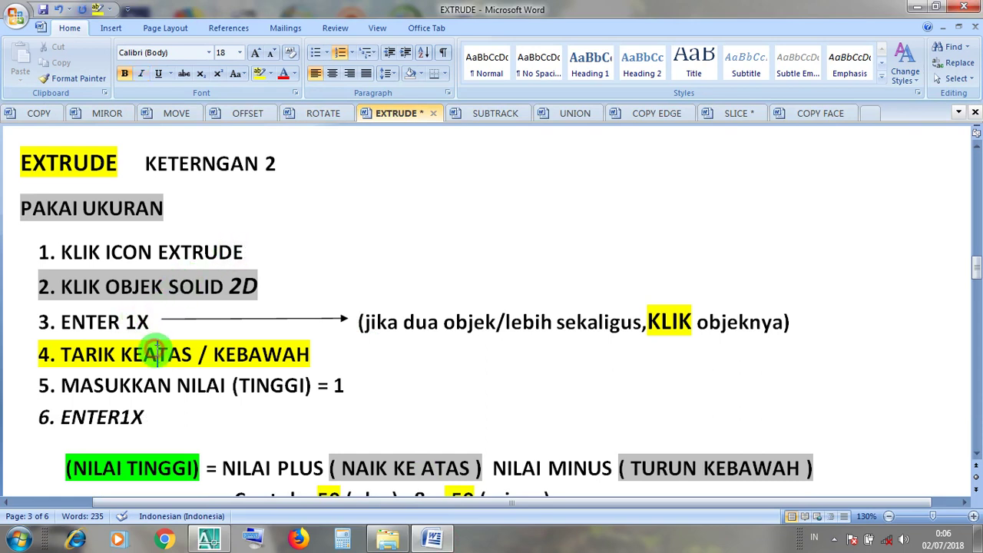
click(333, 384)
click(175, 420)
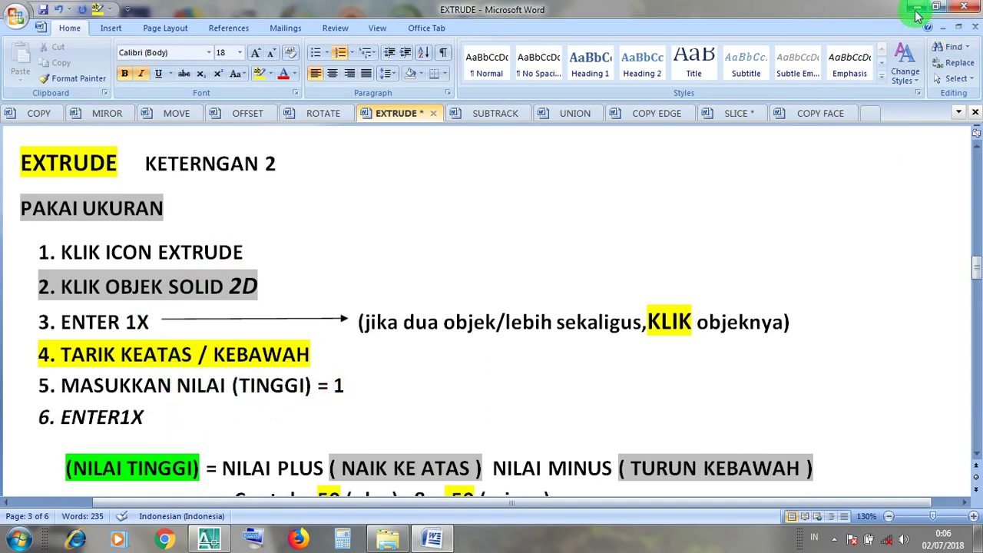
- Switch back to AutoCAD and return to the drawing of the roof solid and its copied faces
click(918, 9)
click(211, 538)
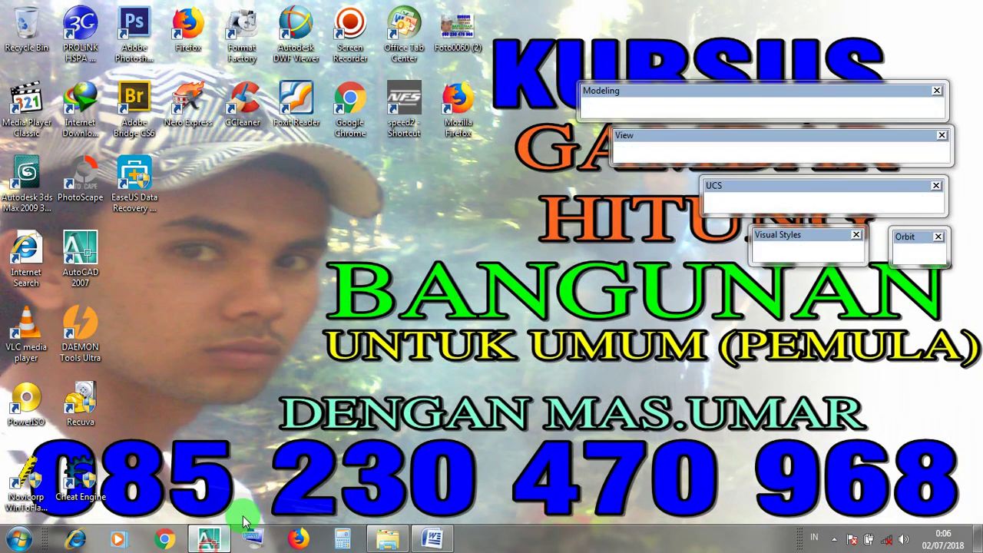
click(610, 95)
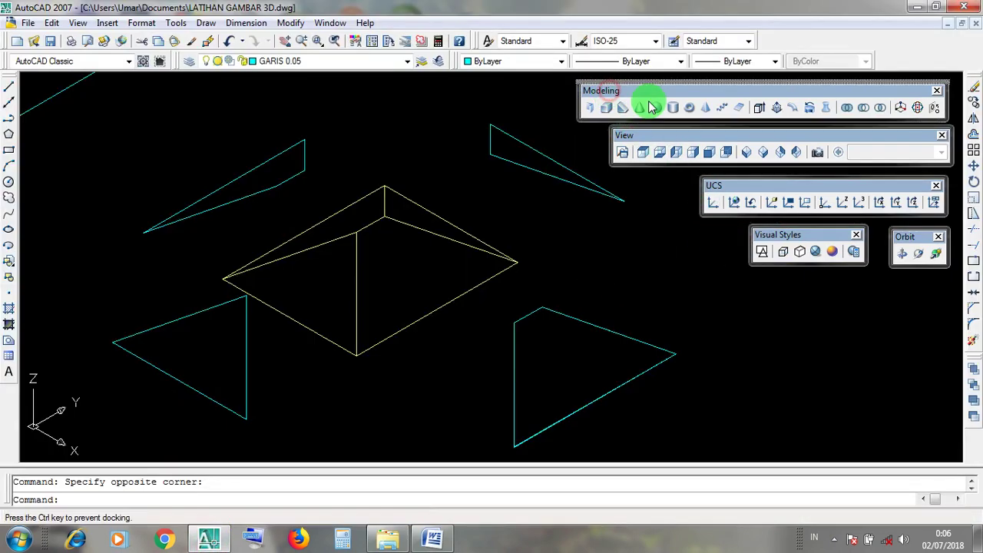
- Extrude the lower-left triangular cyan roof panel to a height of 1
click(761, 110)
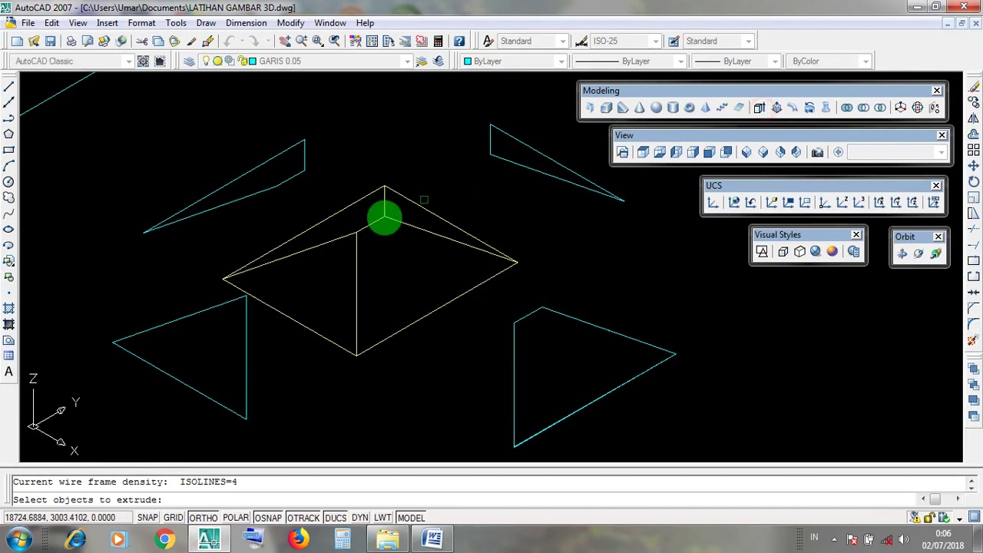
click(179, 384)
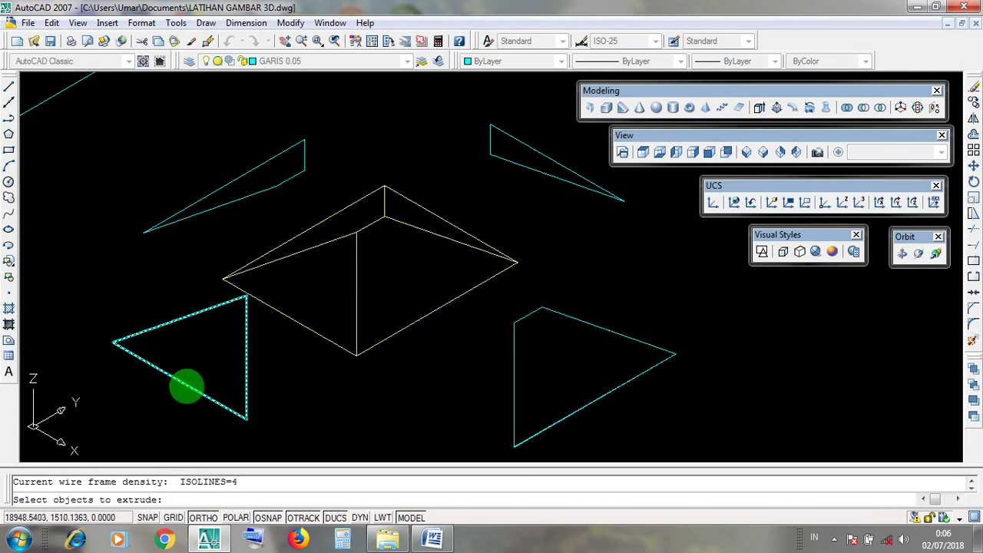
click(186, 385)
key(Return)
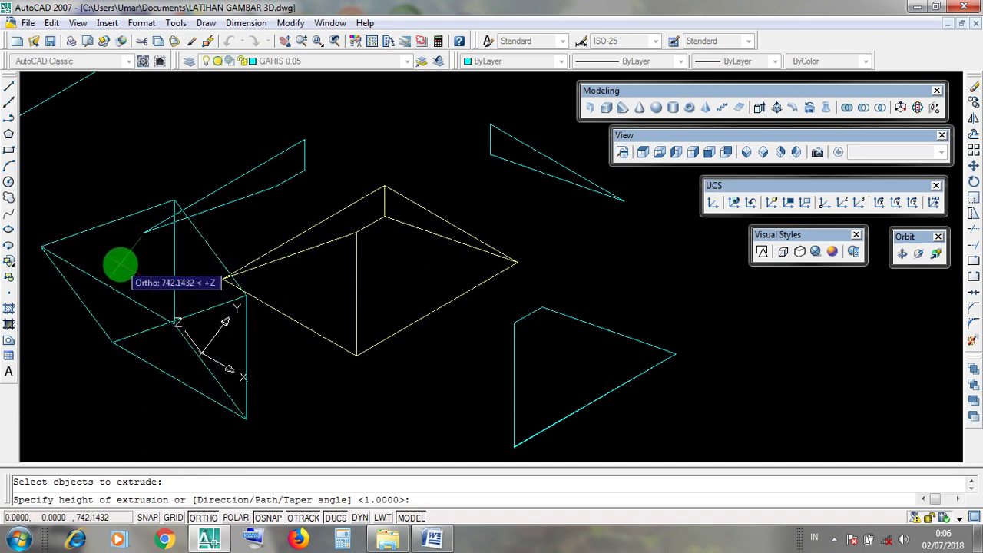
text(1)
key(Return)
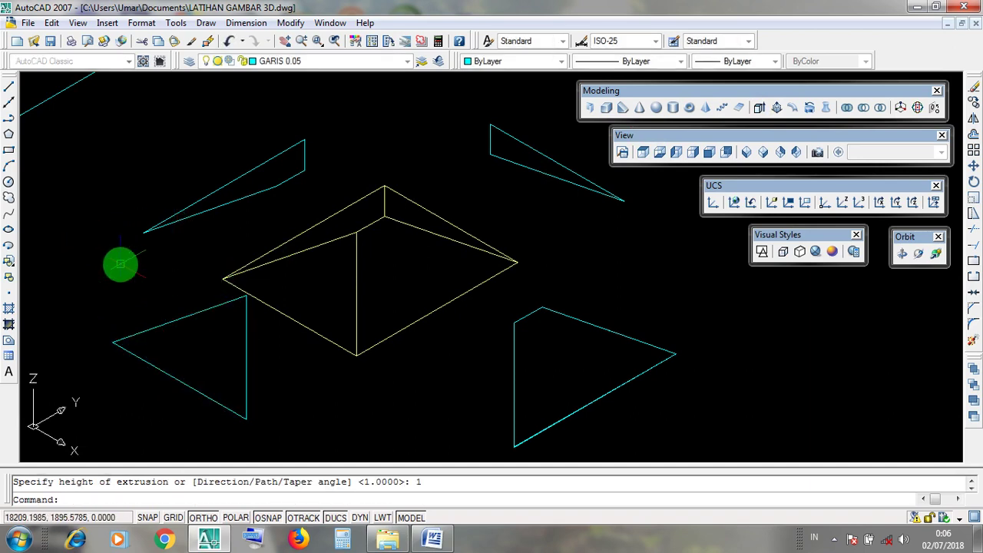
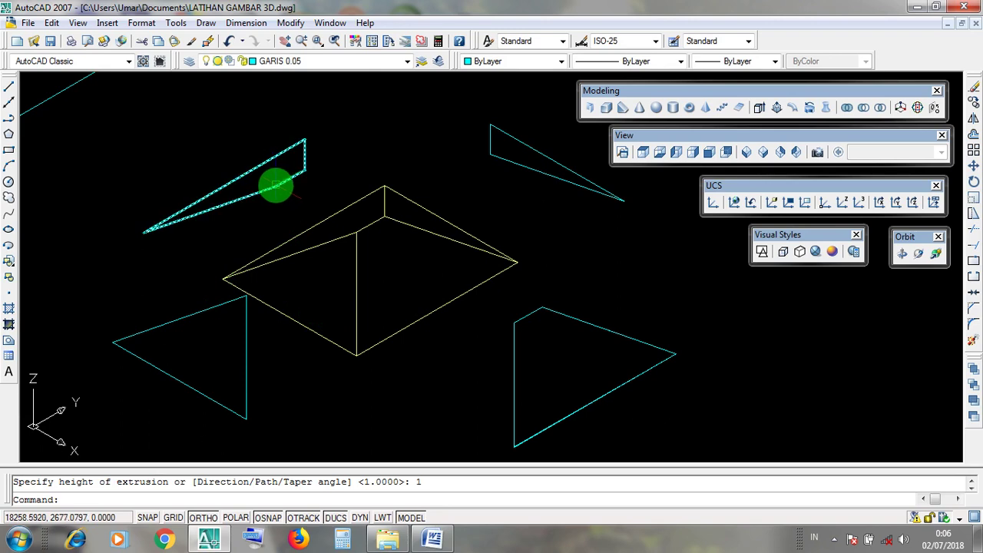
- Extrude the upper-left four-sided cyan roof panel to a height of 1
click(609, 91)
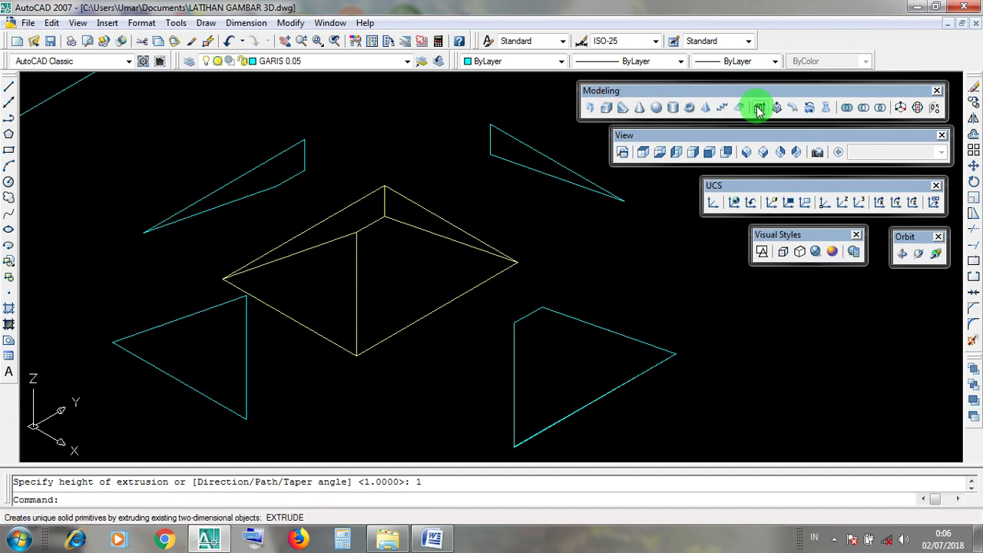
click(609, 93)
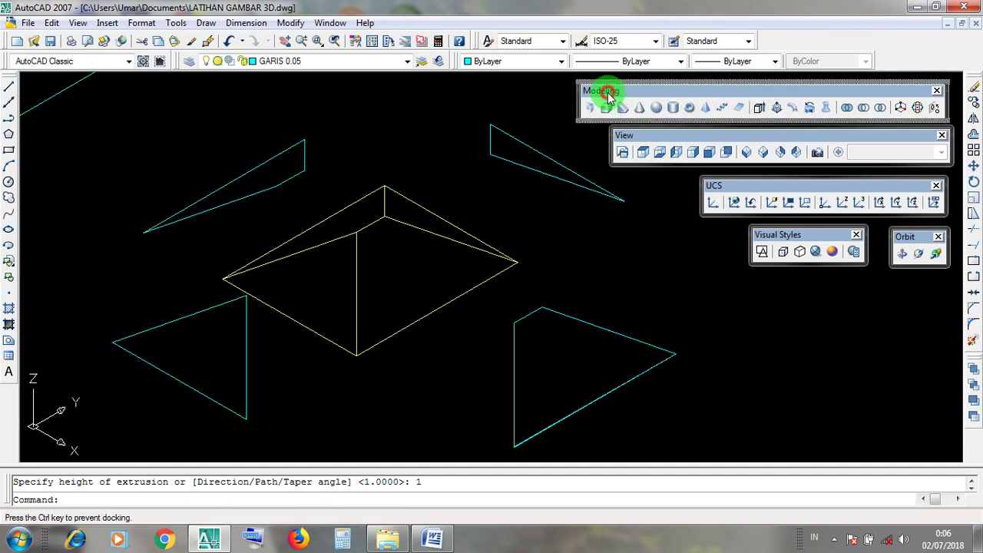
click(758, 109)
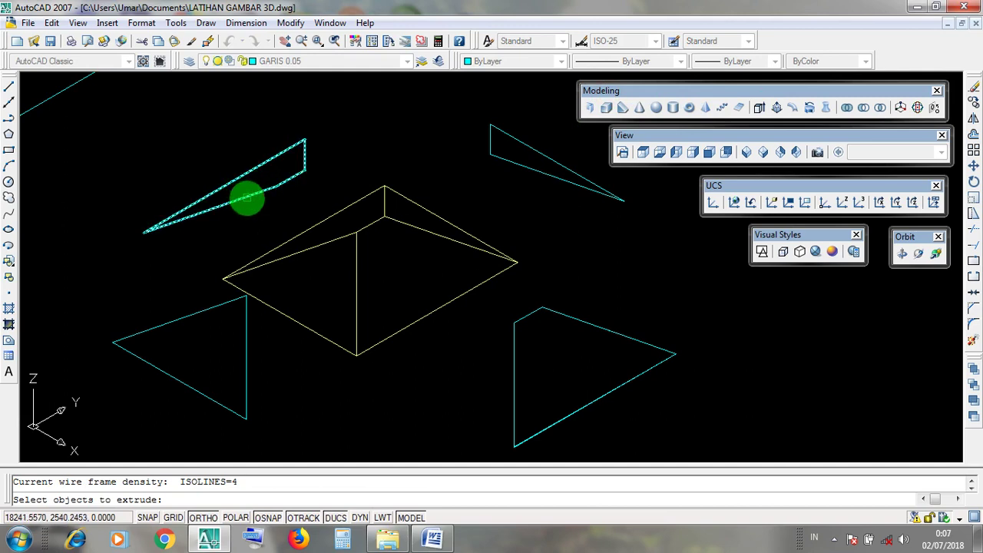
click(246, 197)
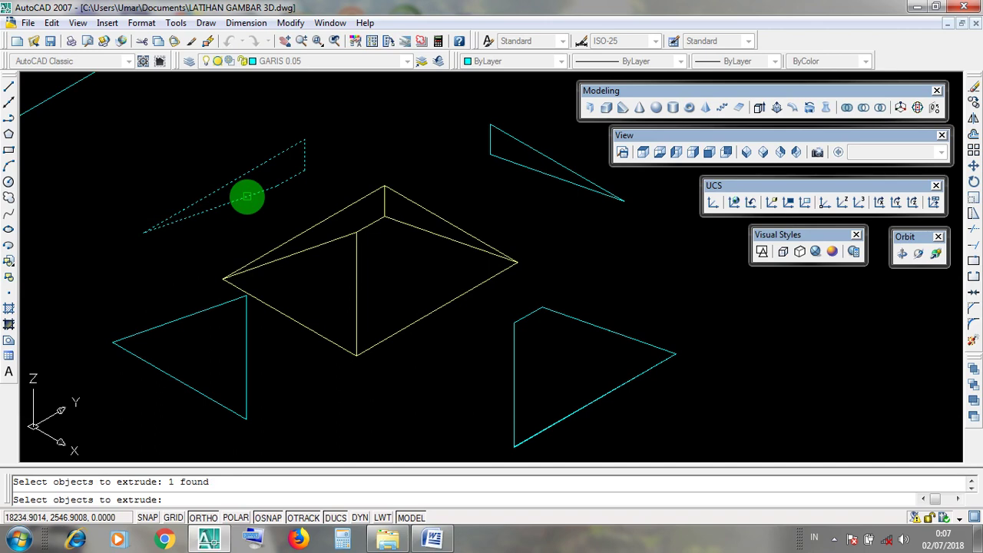
key(Return)
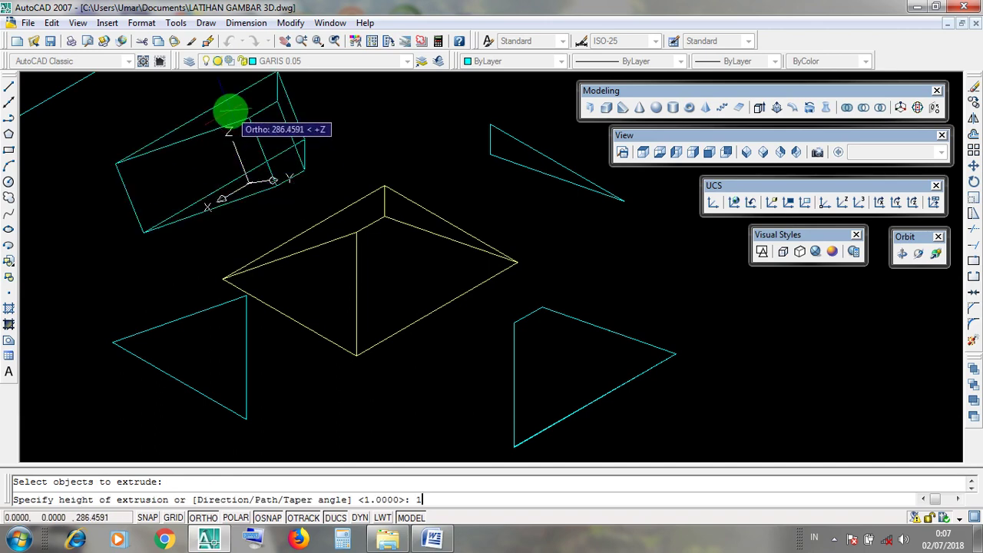
key(Return)
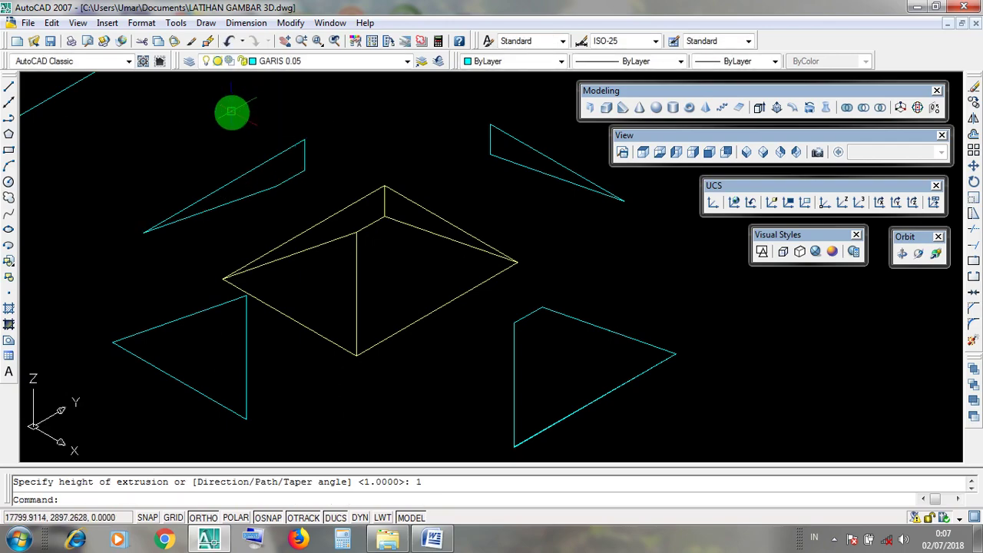
- Switch to the EXTRUDE notes in Word, review the numbered steps for extruding with a set height, and return to AutoCAD
shift+middle_drag(560, 202, 533, 200)
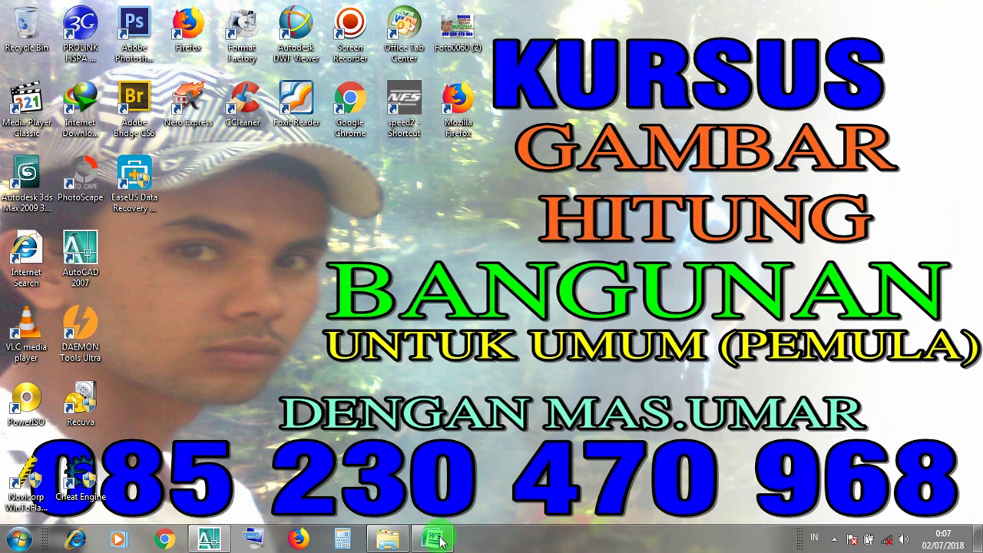
click(432, 541)
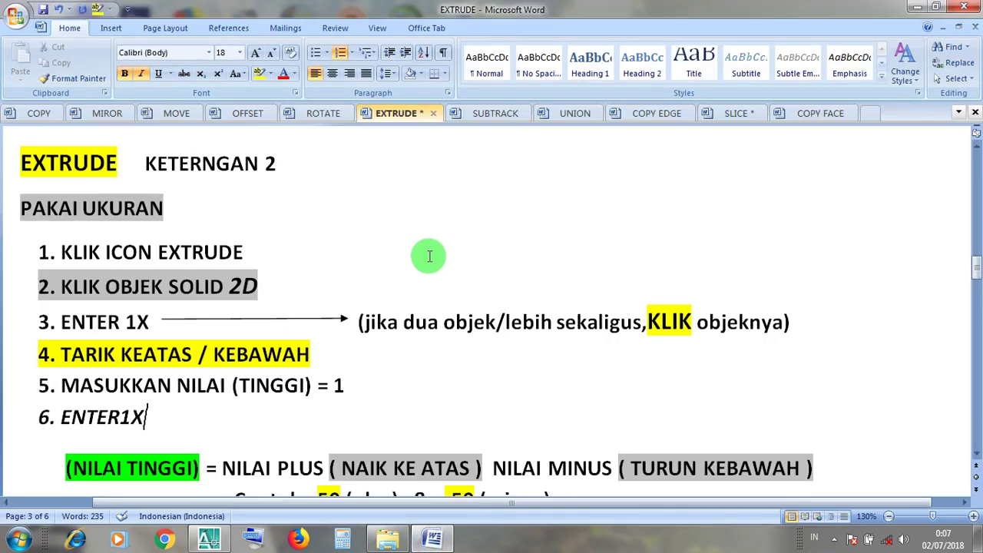
click(181, 255)
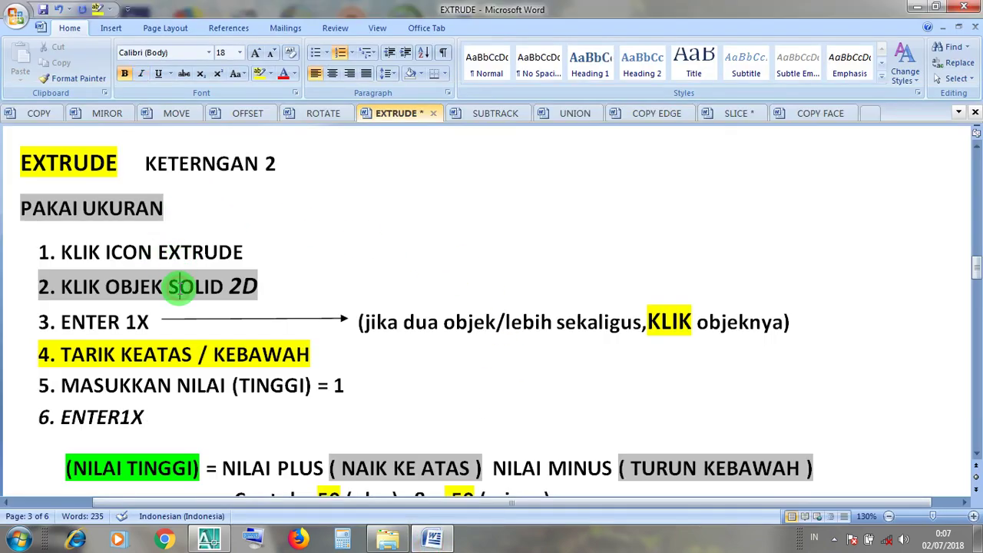
key(Down)
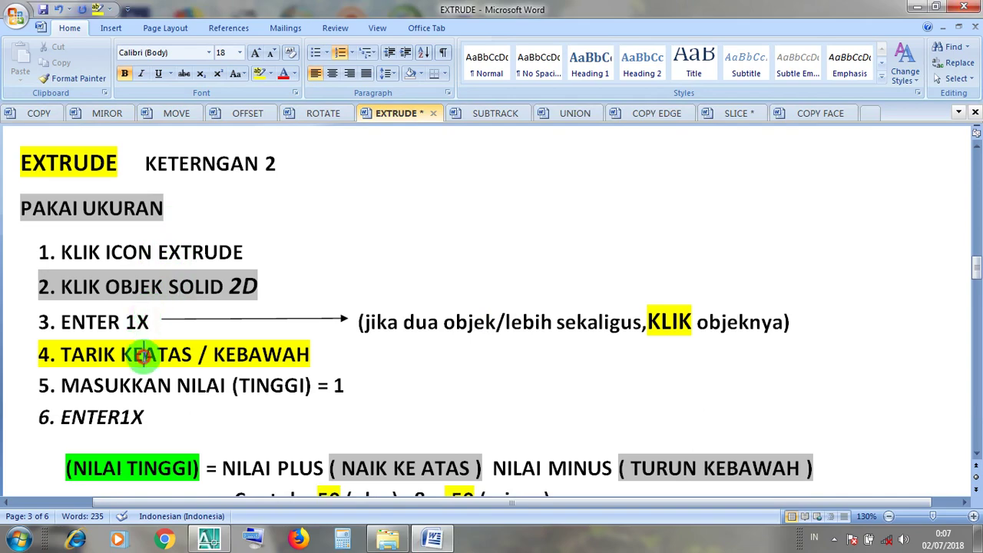
click(334, 385)
click(190, 412)
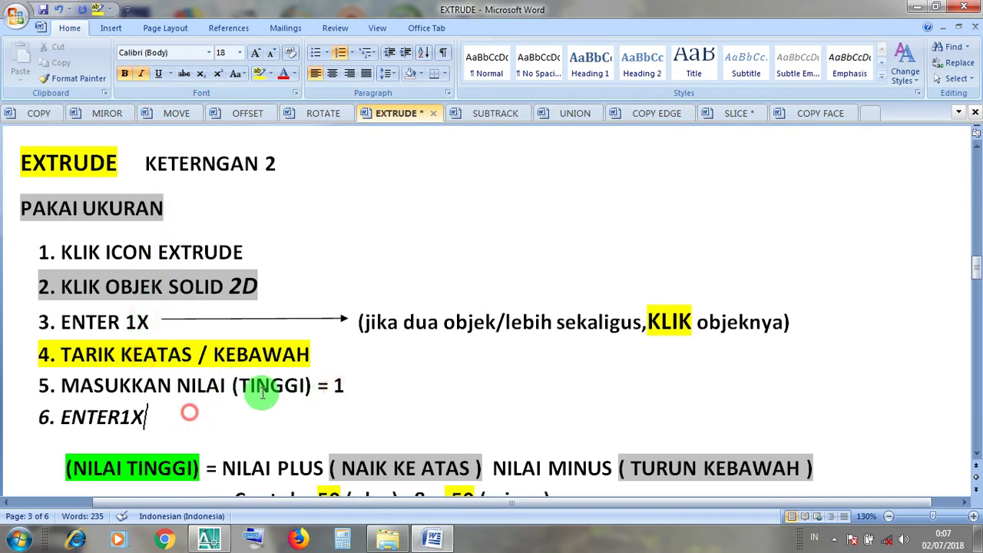
click(920, 9)
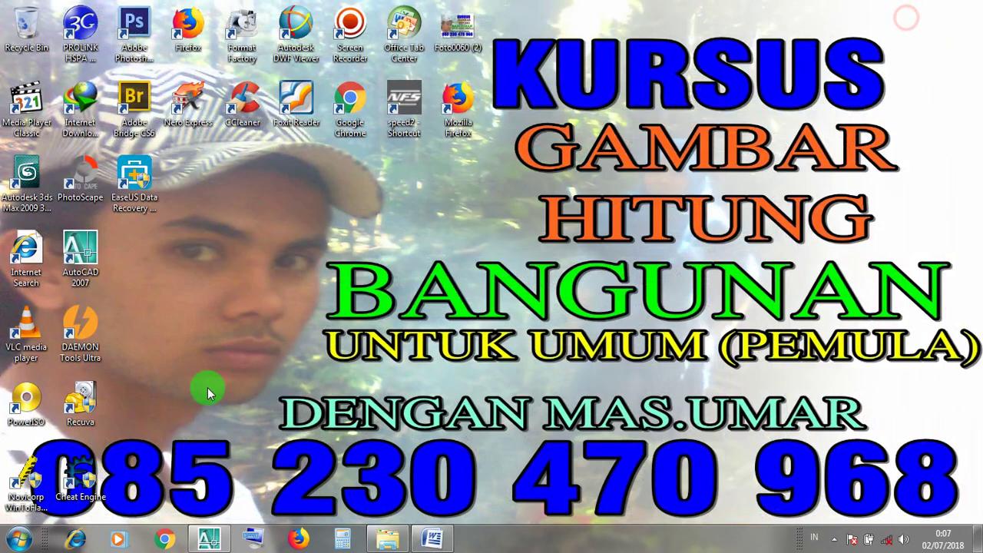
click(208, 539)
- Extrude the upper-right triangular cyan roof panel to a height of 1
middle_drag(566, 235, 527, 299)
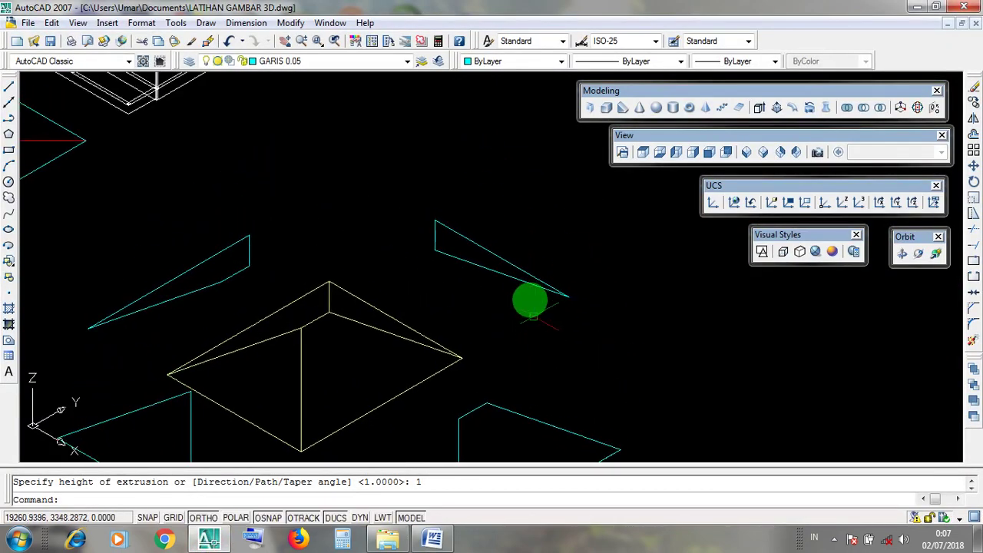
click(517, 270)
key(Escape)
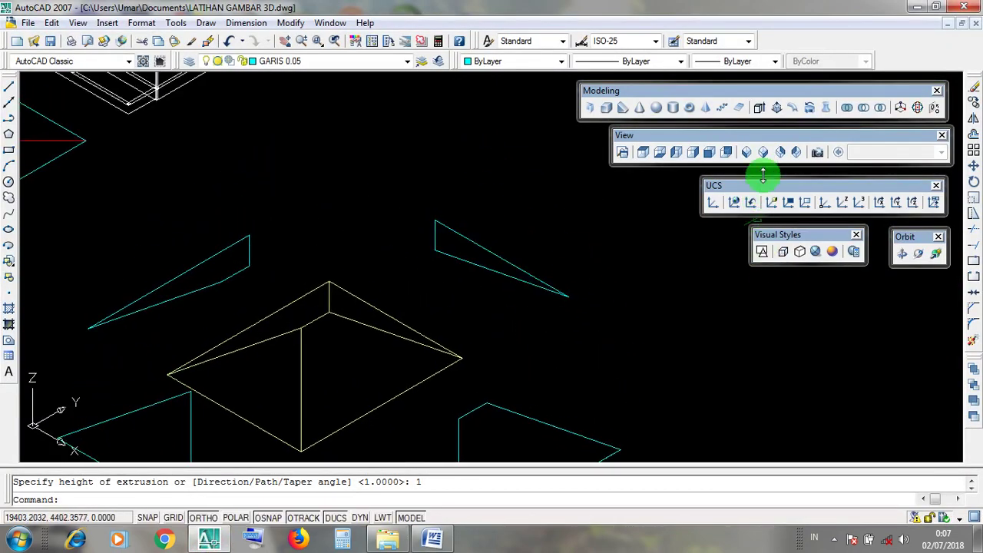
click(759, 109)
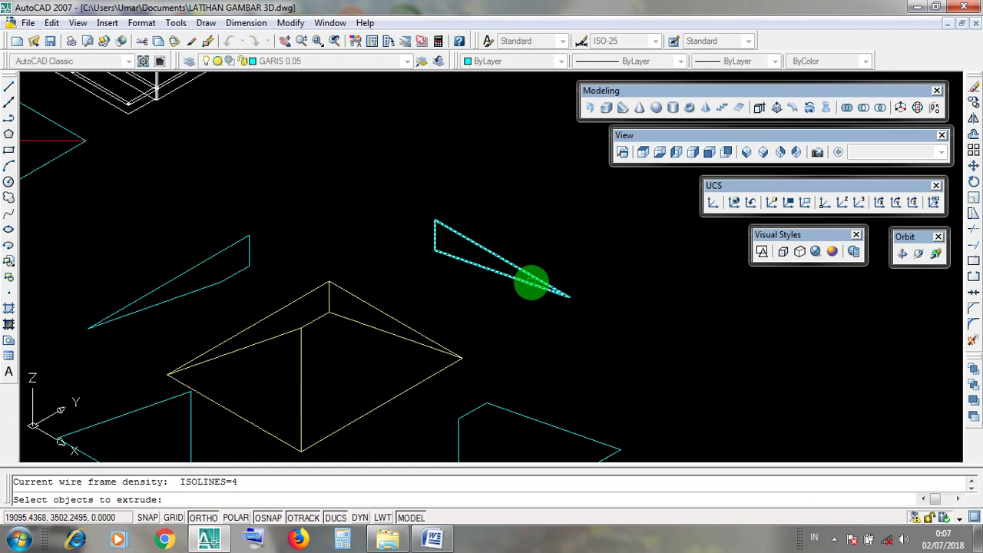
click(532, 282)
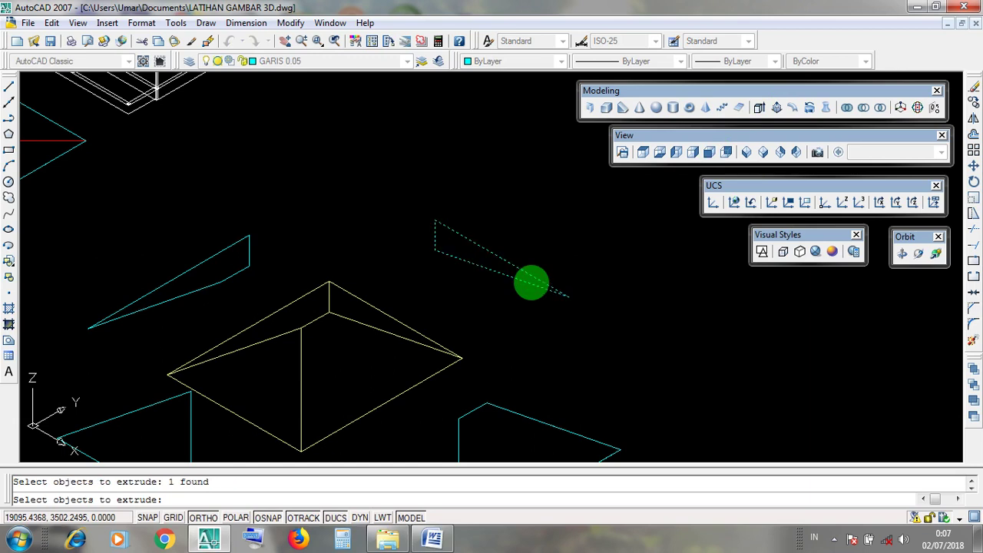
key(Return)
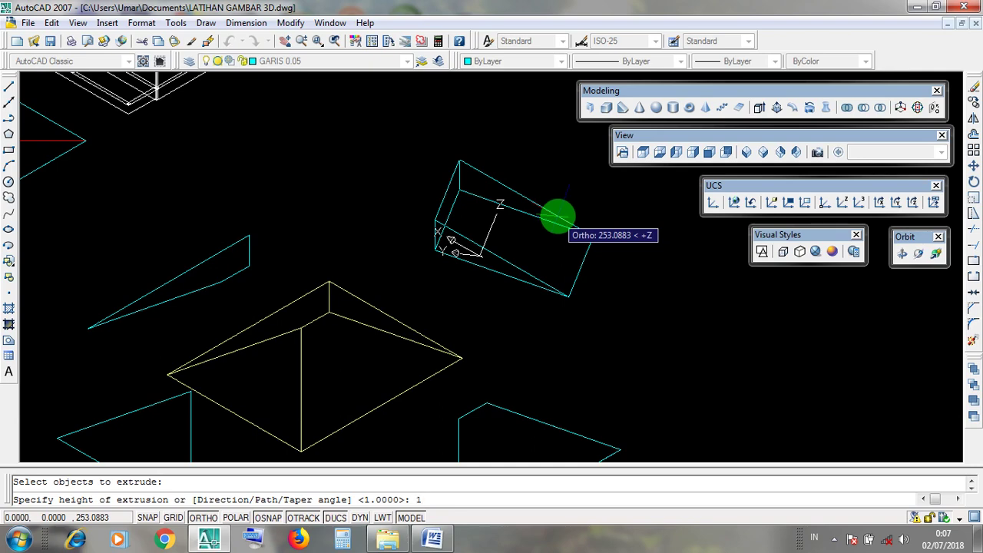
key(Return)
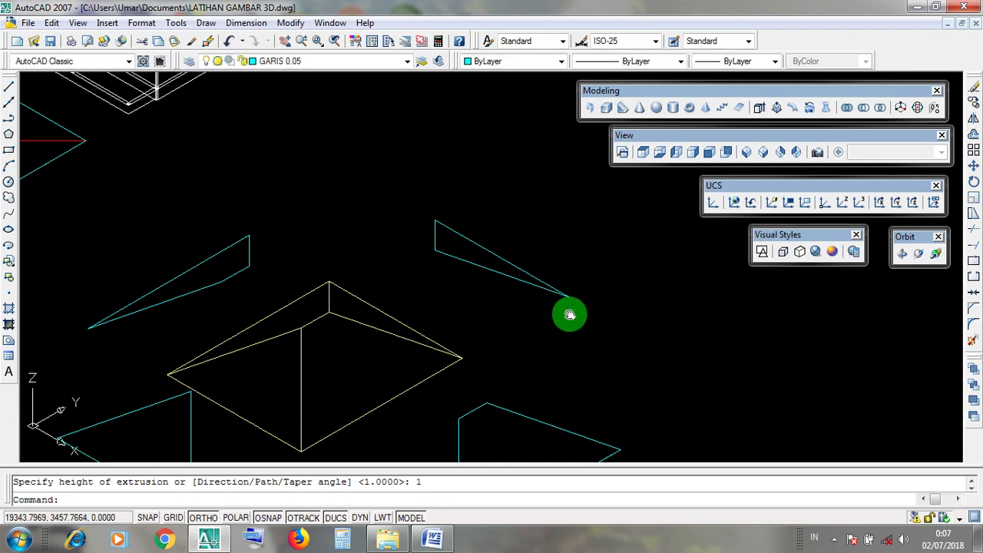
- Display the model in the Realistic visual style and examine the lower corner of the lower-right roof panel up close
middle_drag(571, 313, 560, 219)
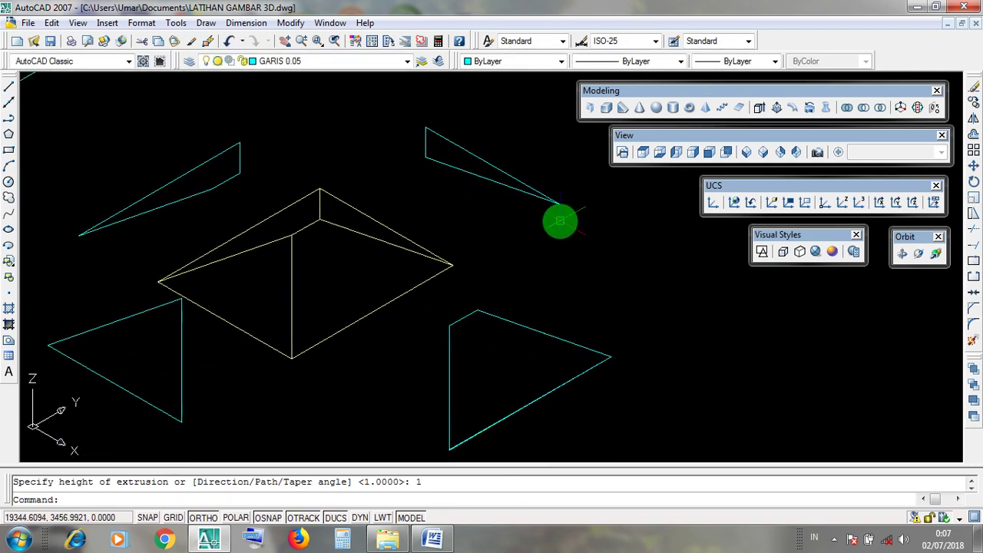
click(815, 251)
mouse_move(641, 333)
middle_down()
mouse_move(676, 343)
mouse_move(669, 333)
middle_up()
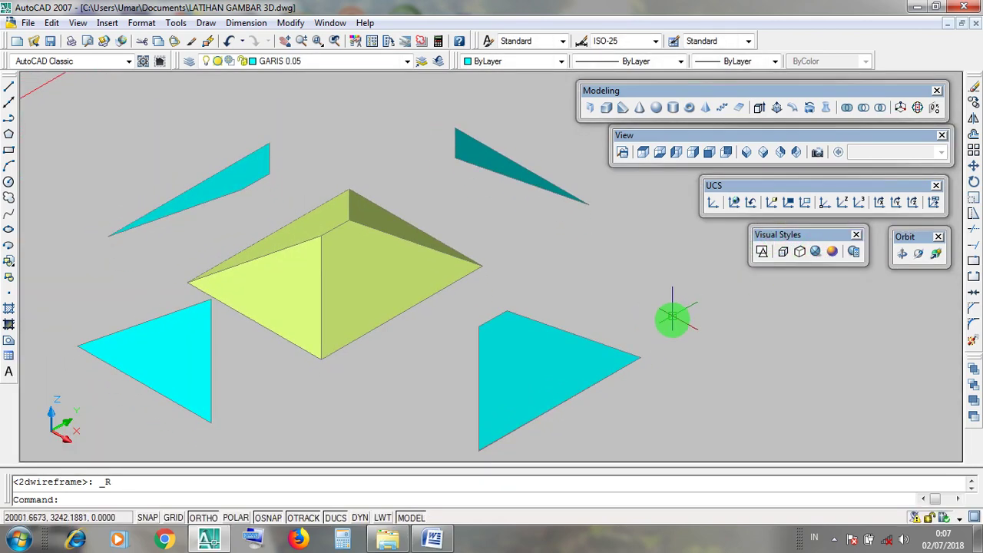
scroll(465, 463, up, 8)
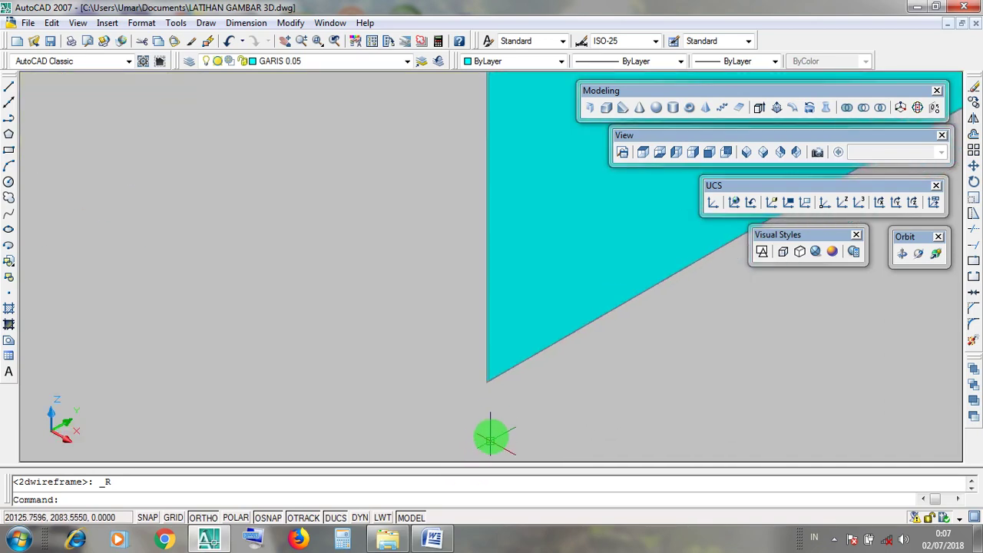
scroll(513, 407, down, 8)
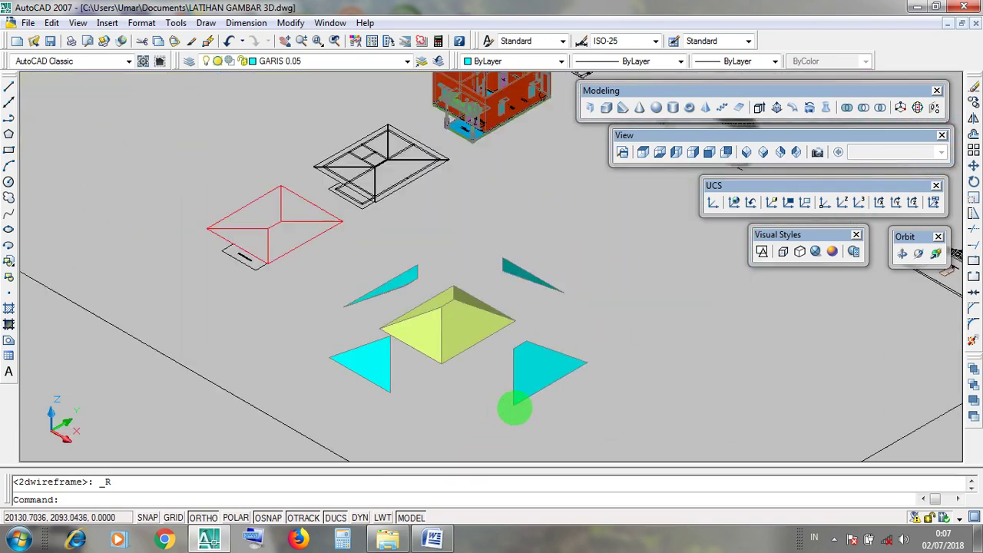
- Set the visual style of the drawing back to 2D Wireframe
click(771, 235)
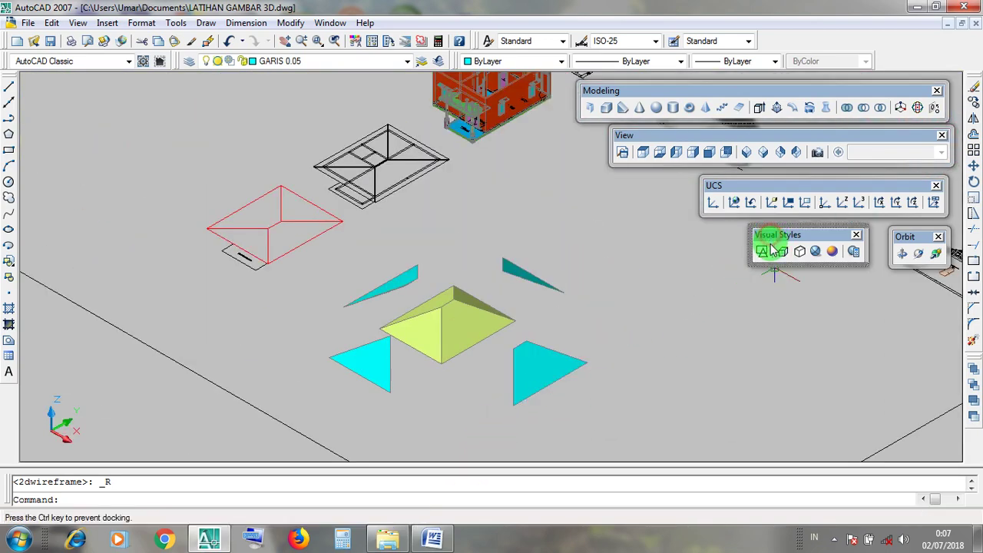
click(761, 253)
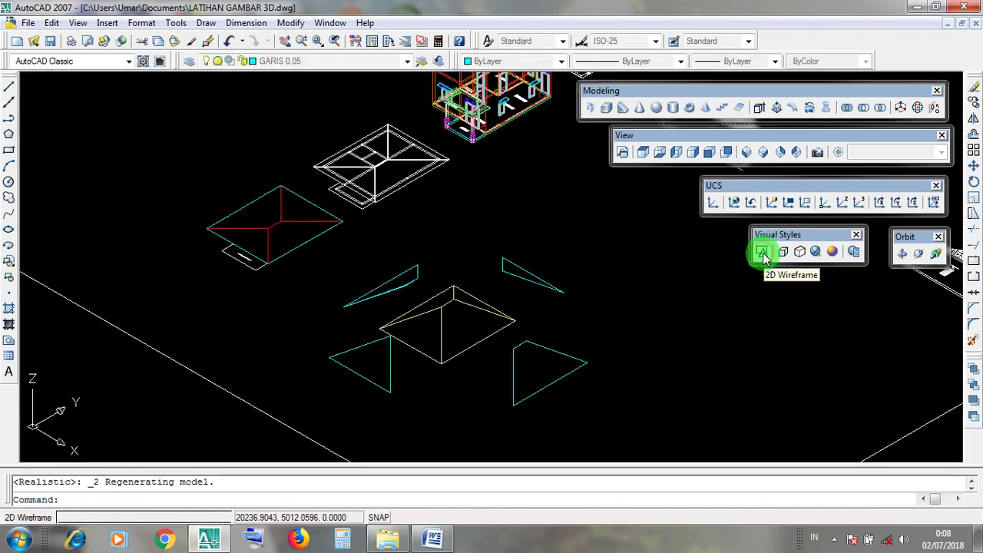
click(763, 254)
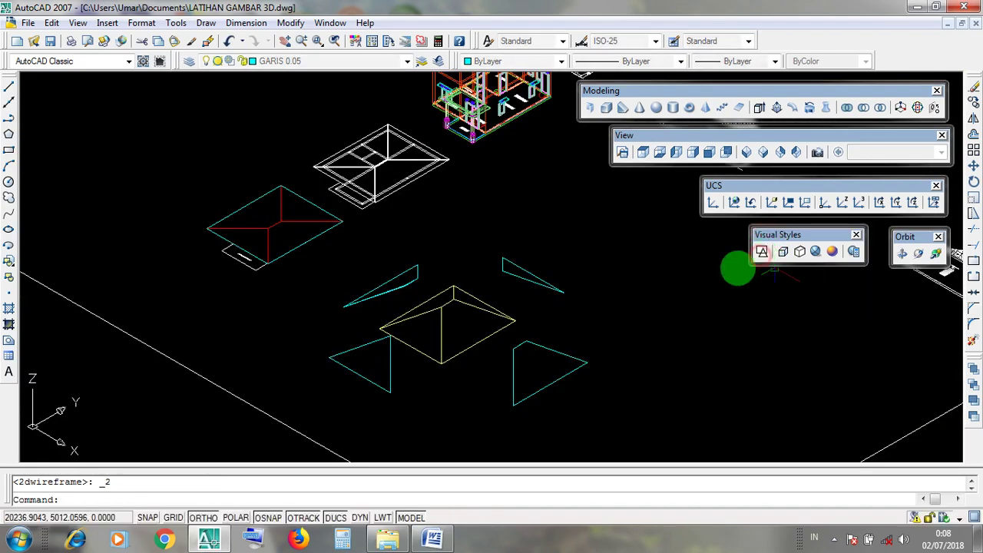
scroll(495, 419, up, 3)
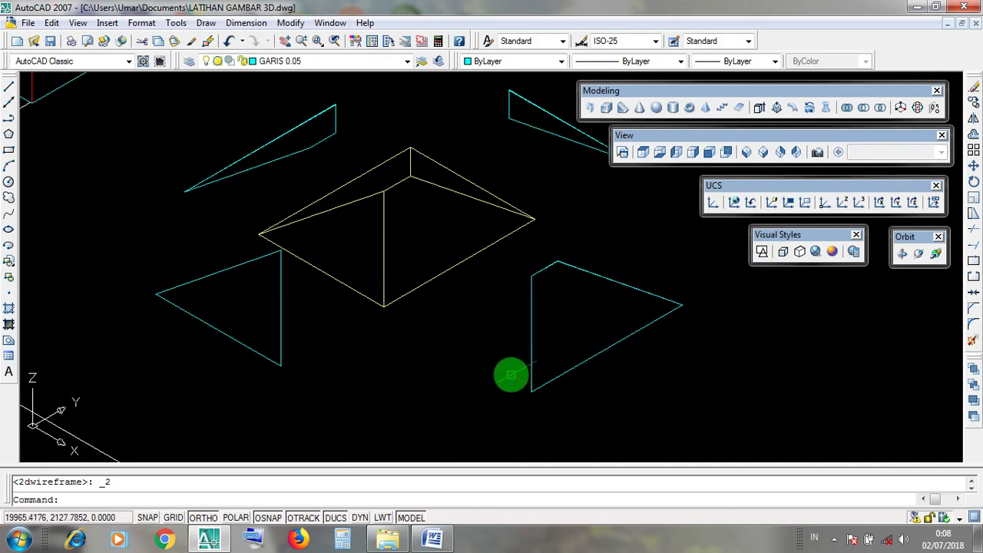
click(564, 346)
click(561, 323)
click(575, 325)
click(571, 316)
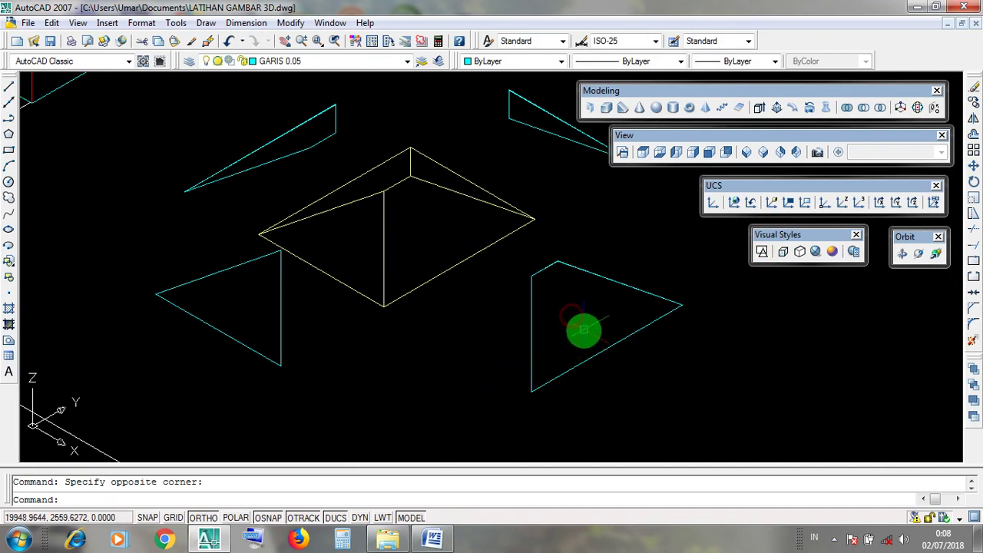
click(585, 331)
click(573, 312)
click(586, 332)
click(576, 314)
click(585, 333)
click(572, 312)
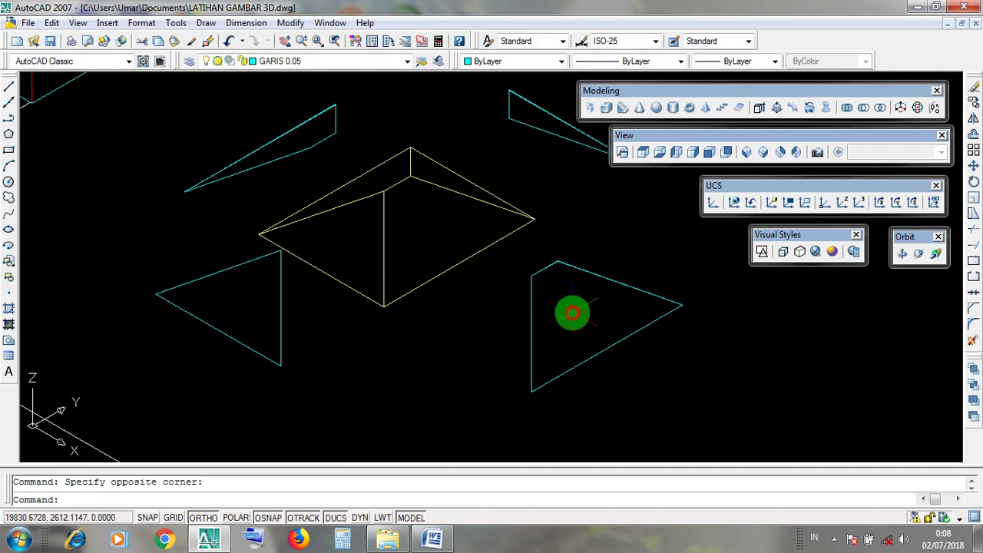
click(512, 376)
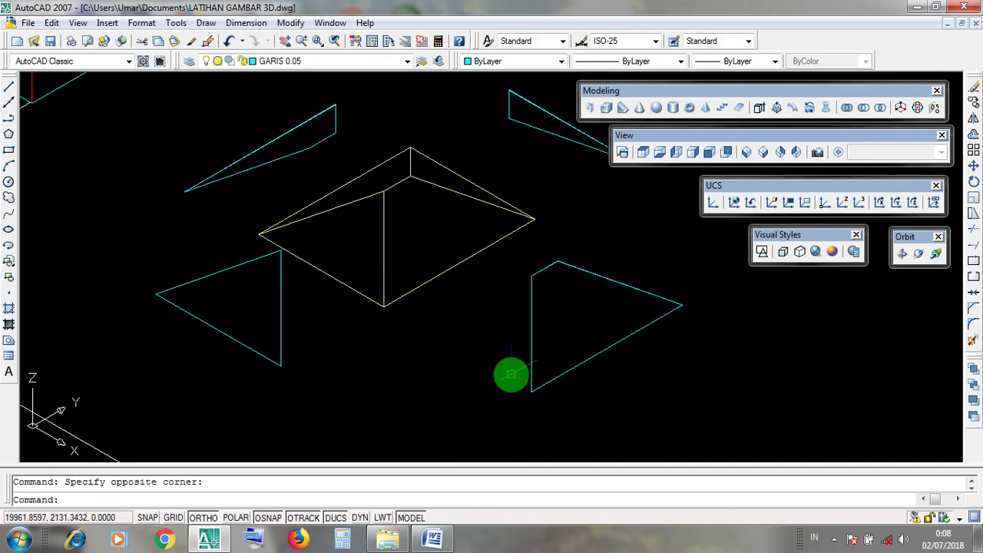
click(545, 402)
click(520, 378)
click(538, 401)
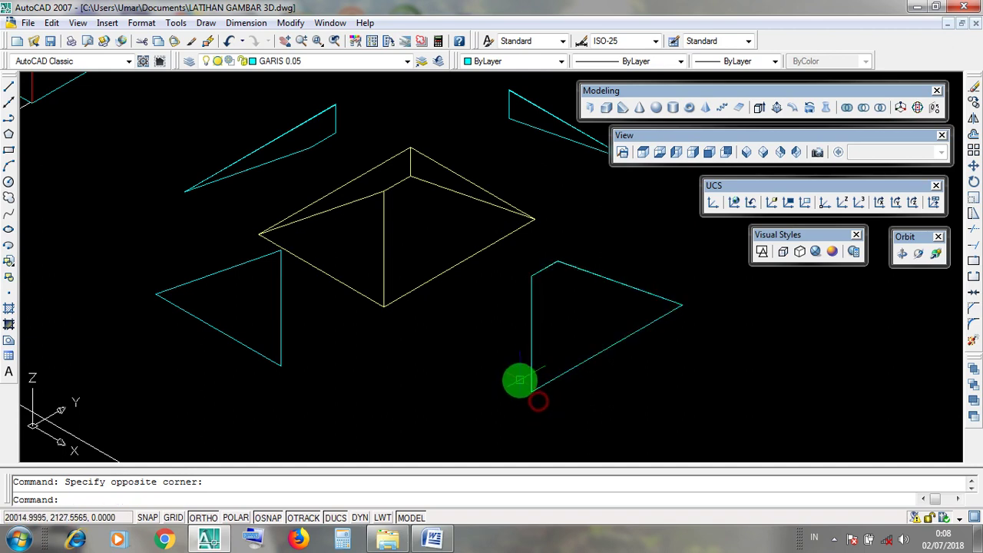
- Display the model in the Realistic visual style and inspect the thickness at the lower corner of the lower-right roof panel
click(538, 401)
click(542, 405)
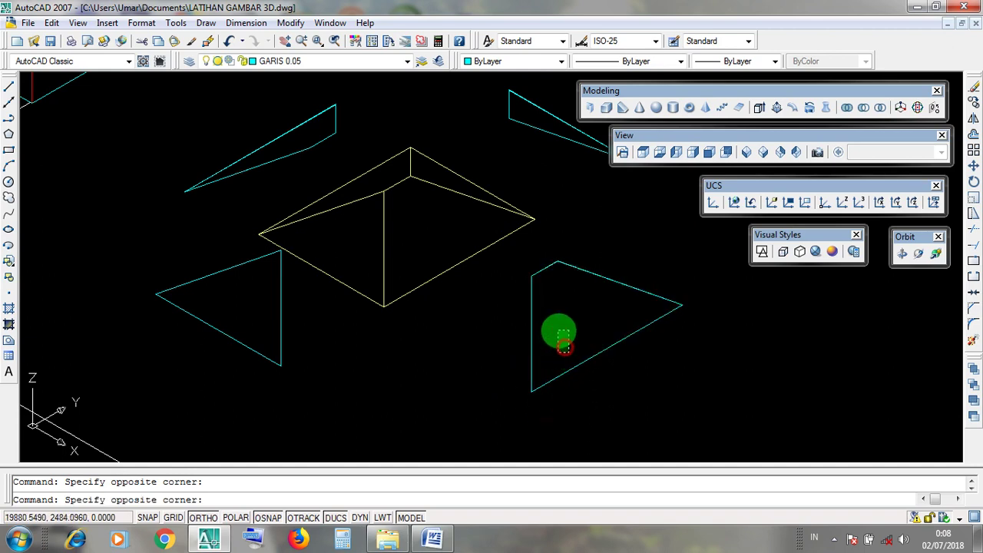
scroll(532, 396, up, 6)
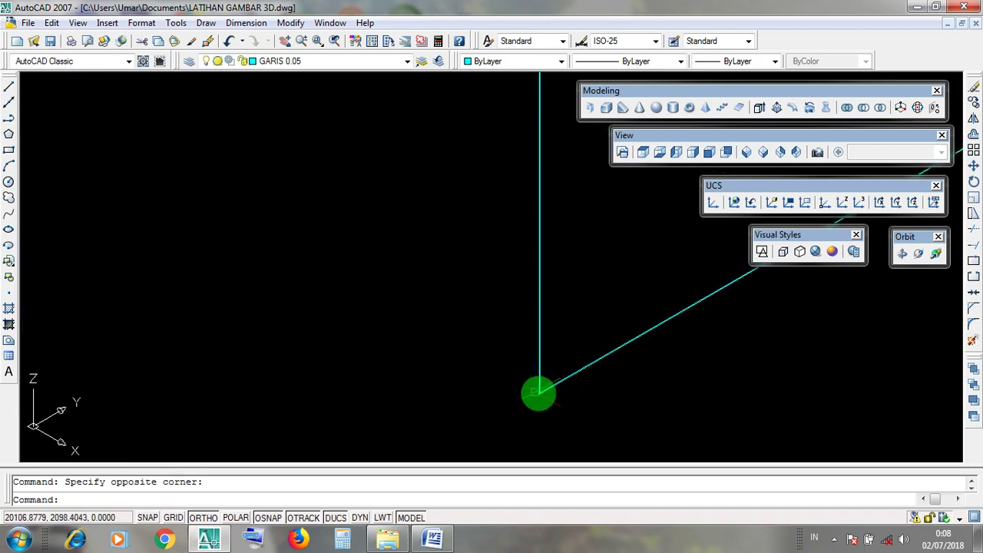
scroll(542, 396, up, 8)
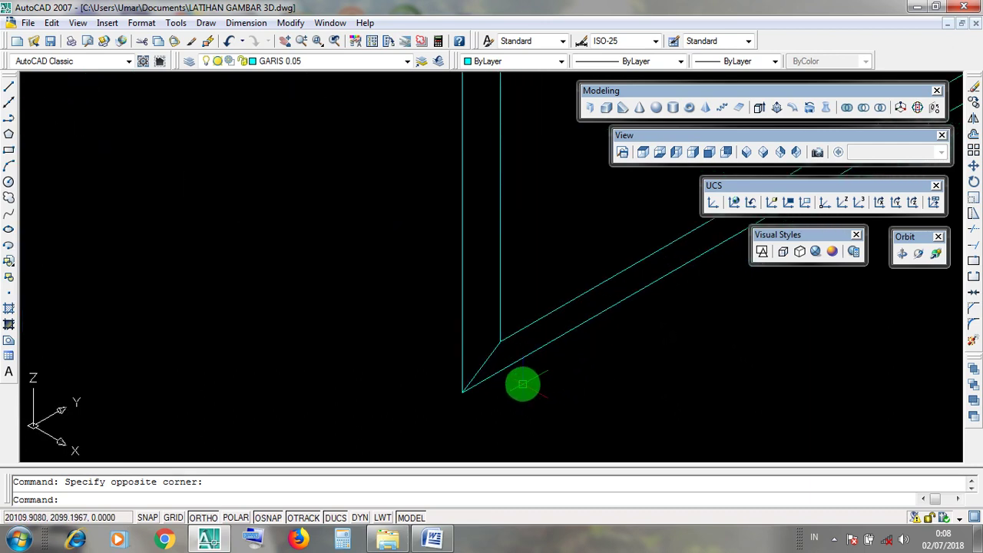
click(817, 253)
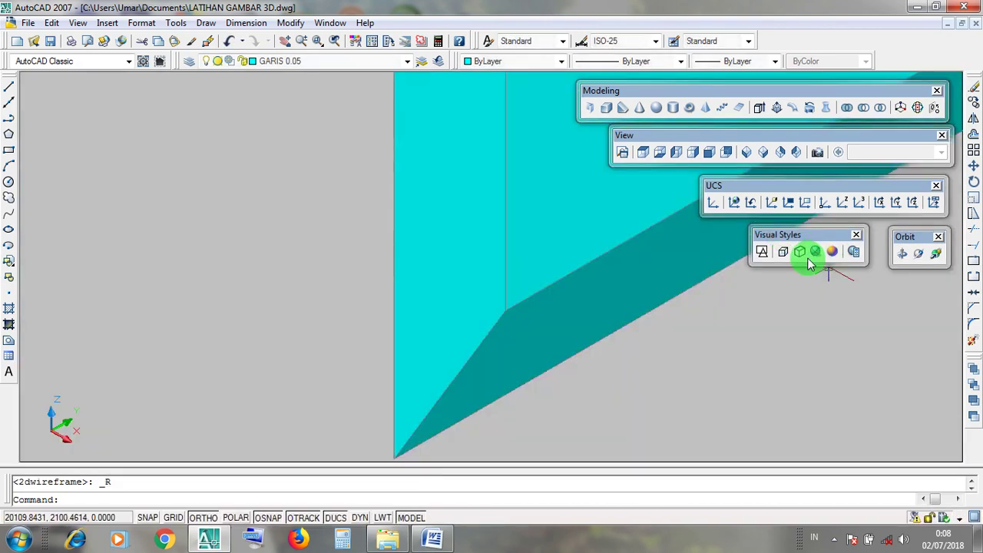
scroll(640, 381, down, 3)
scroll(617, 368, up, 1)
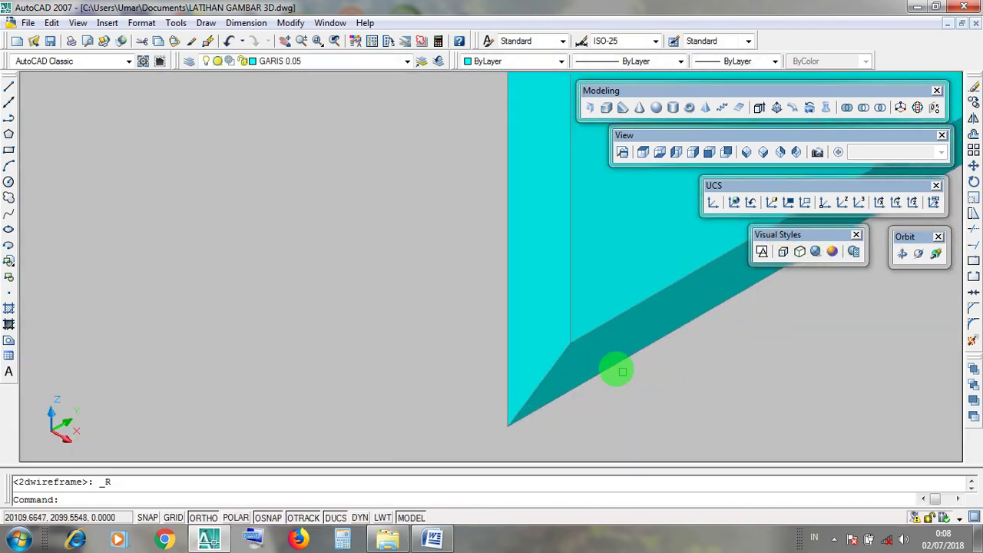
- Select the extruded lower-right panel, examine the inner and outer vertices at its lower corner, and clear the selection
click(571, 343)
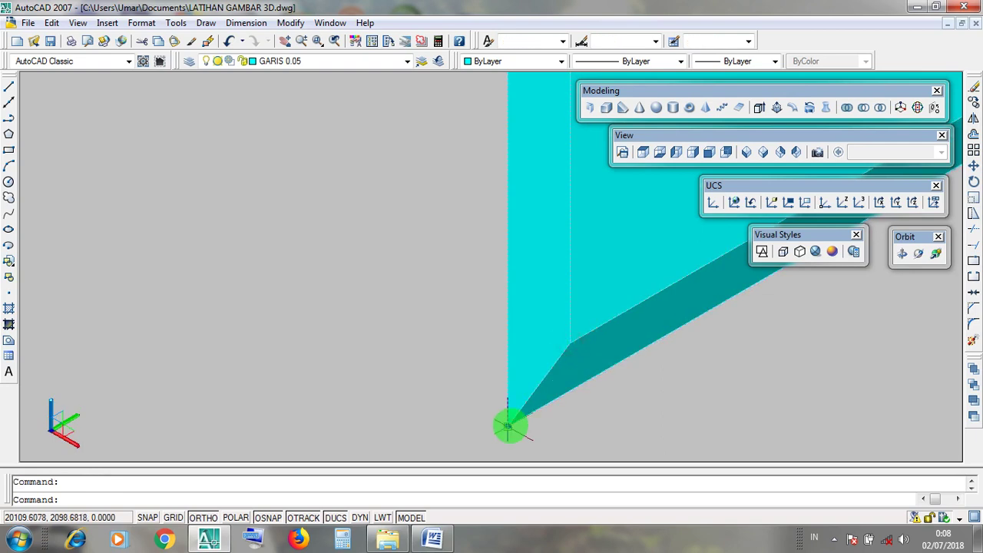
click(507, 426)
key(Escape)
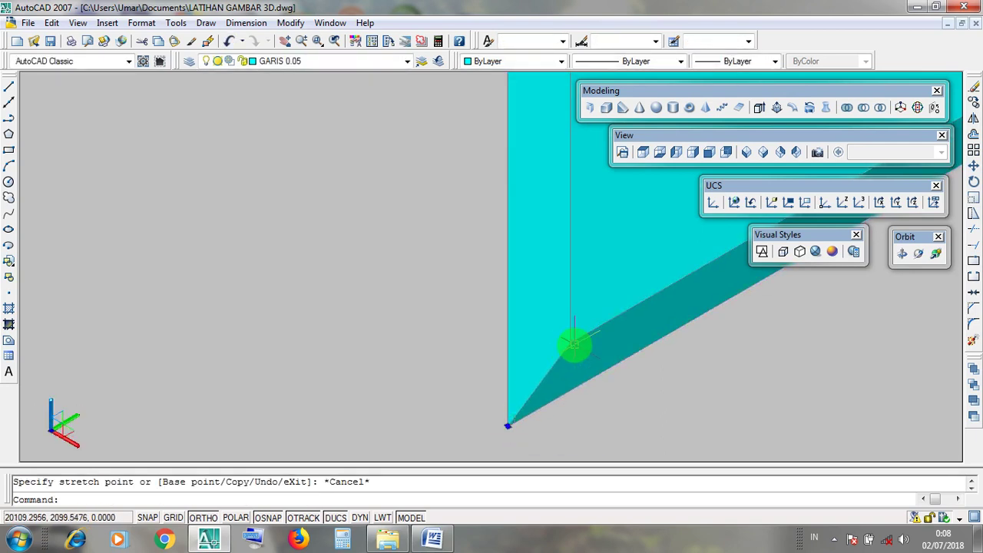
key(Escape)
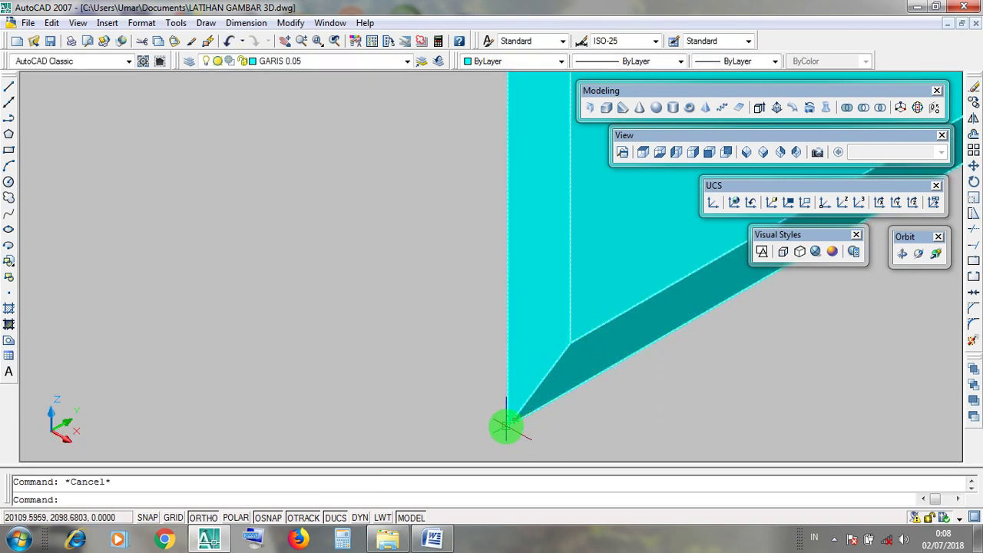
click(507, 377)
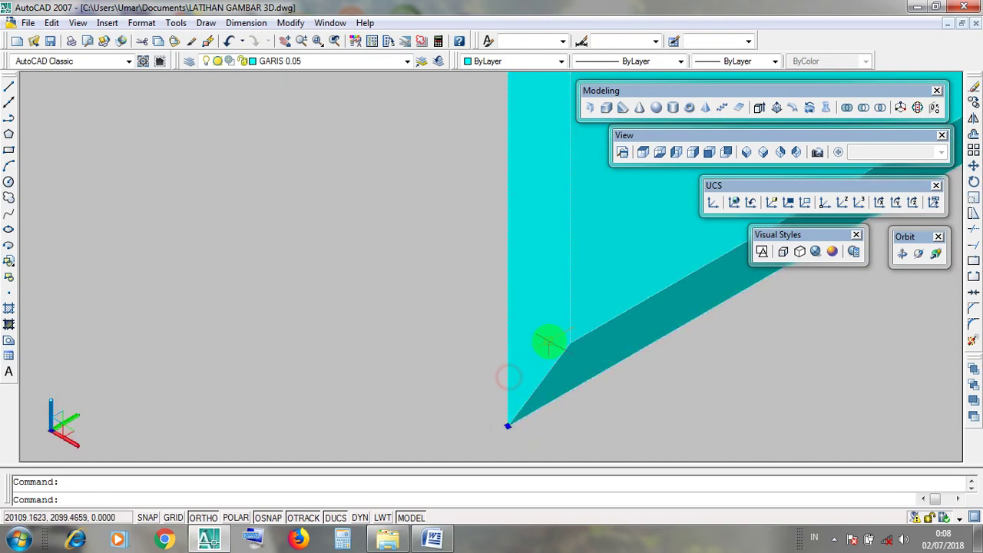
scroll(570, 335, down, 10)
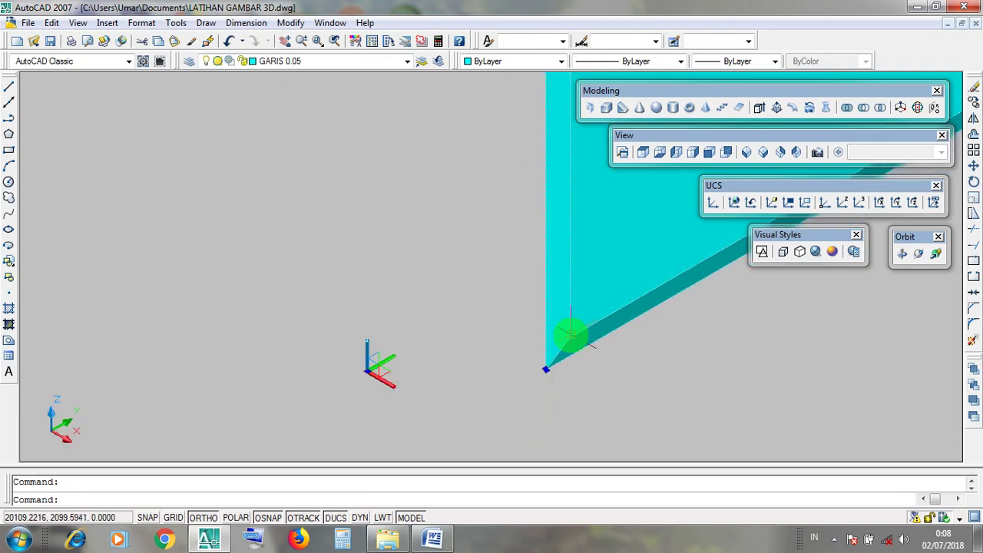
middle_drag(590, 343, 535, 429)
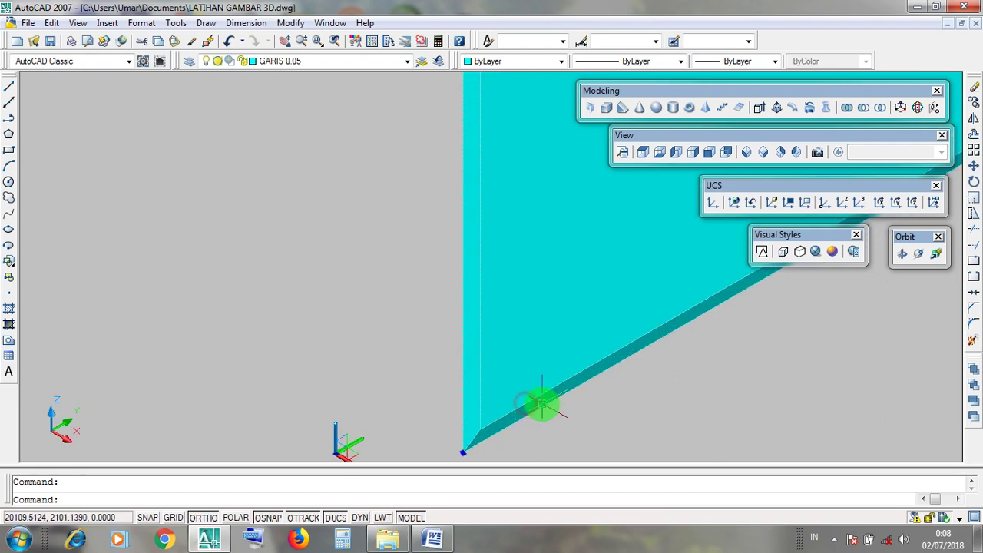
scroll(542, 405, down, 6)
scroll(543, 411, up, 5)
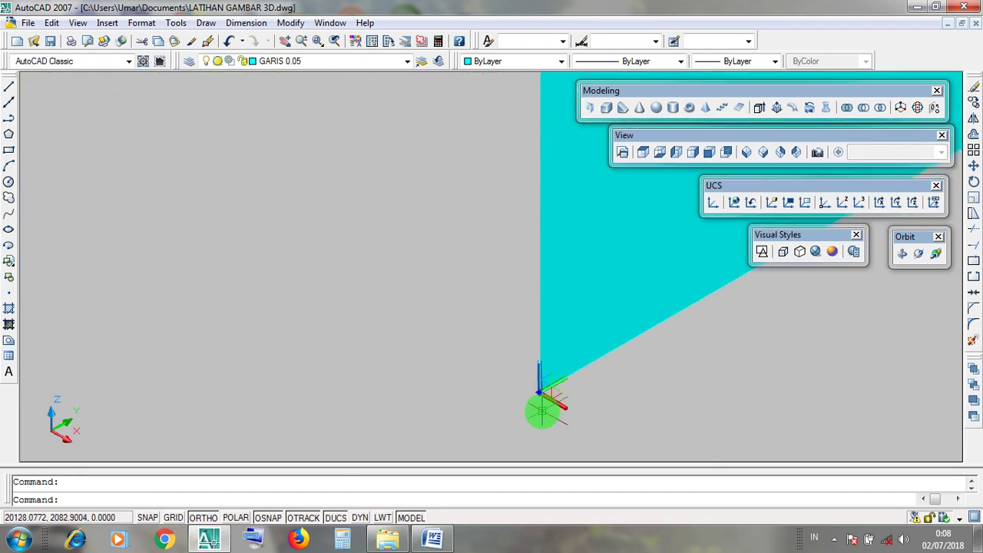
key(Escape)
- Set the visual style of the drawing back to 2D Wireframe
click(773, 235)
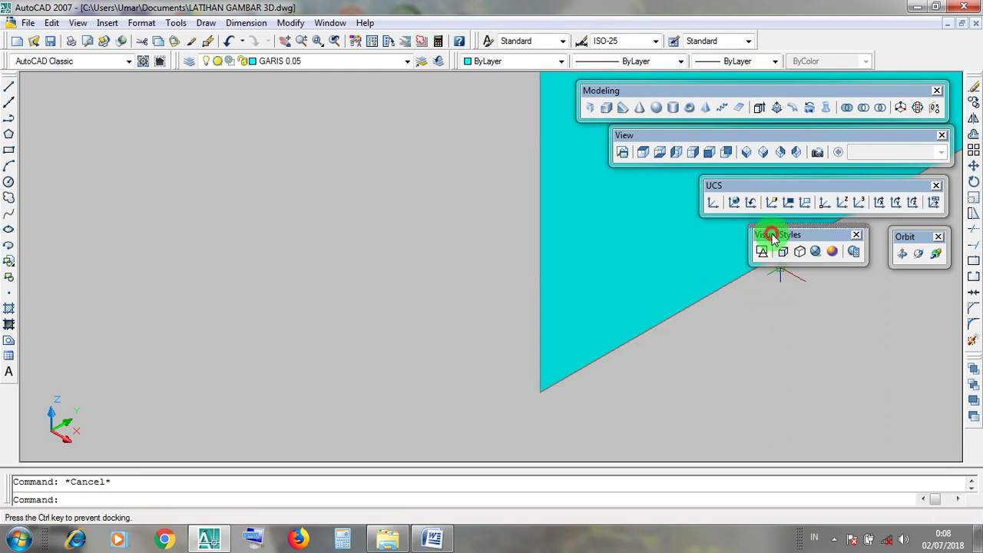
click(761, 255)
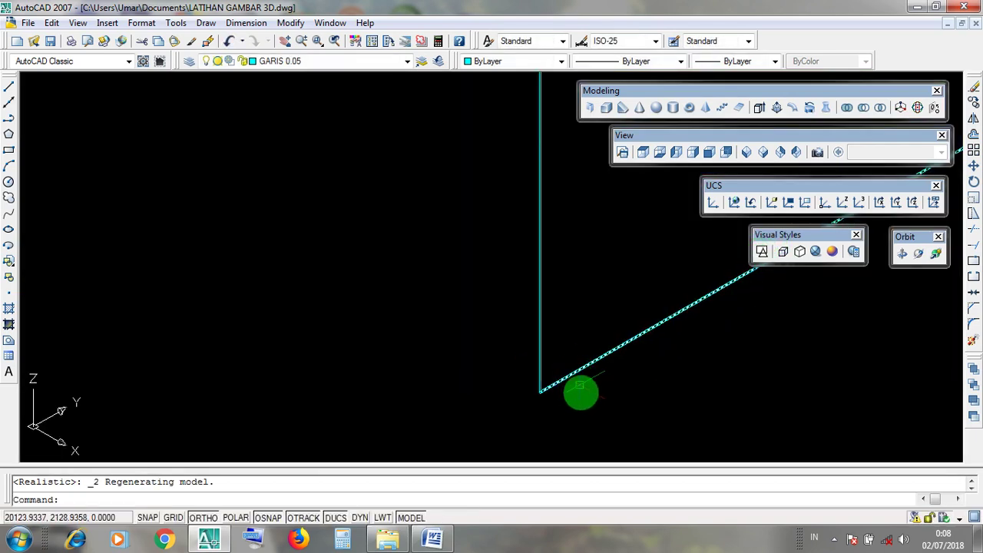
scroll(581, 396, down, 6)
click(611, 404)
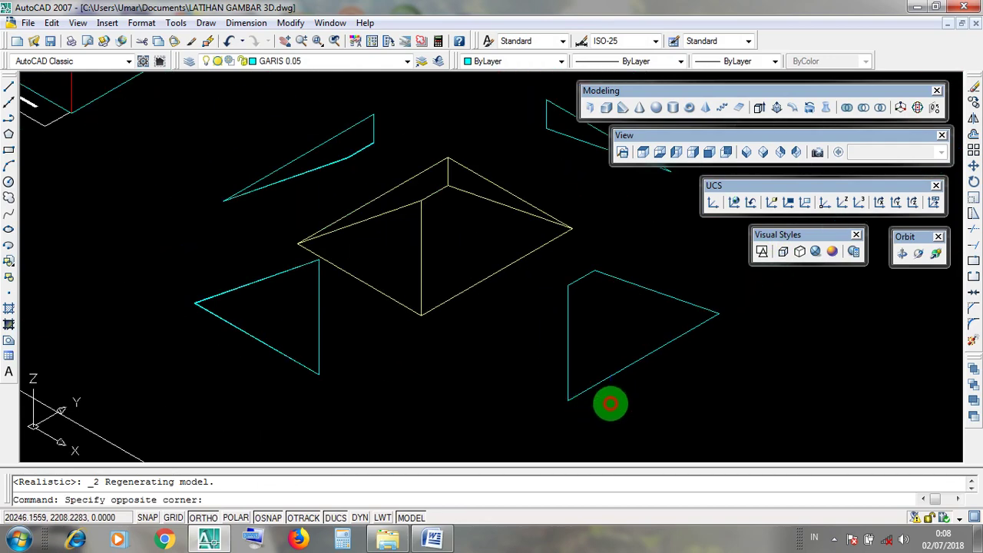
click(589, 362)
key(Escape)
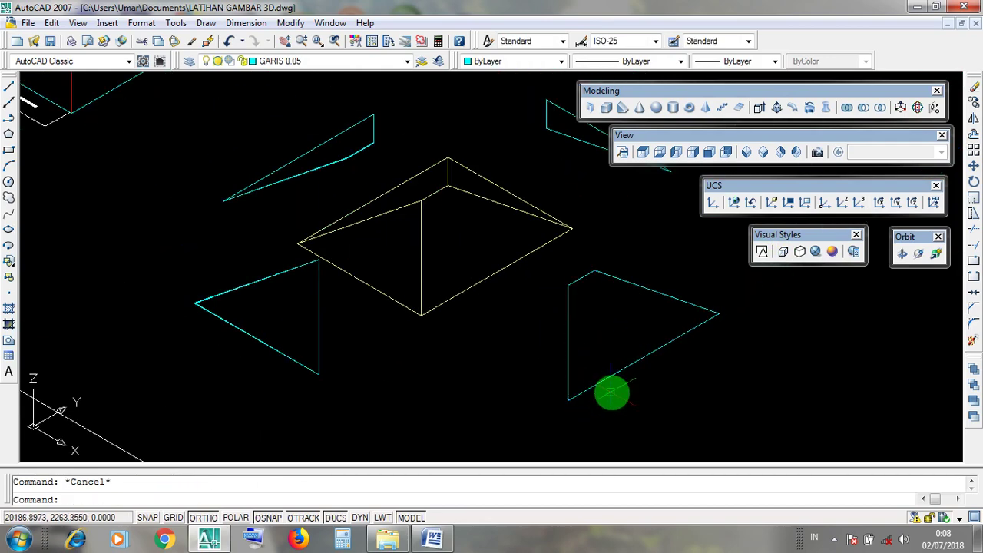
click(612, 393)
click(586, 336)
key(Escape)
click(461, 252)
click(450, 230)
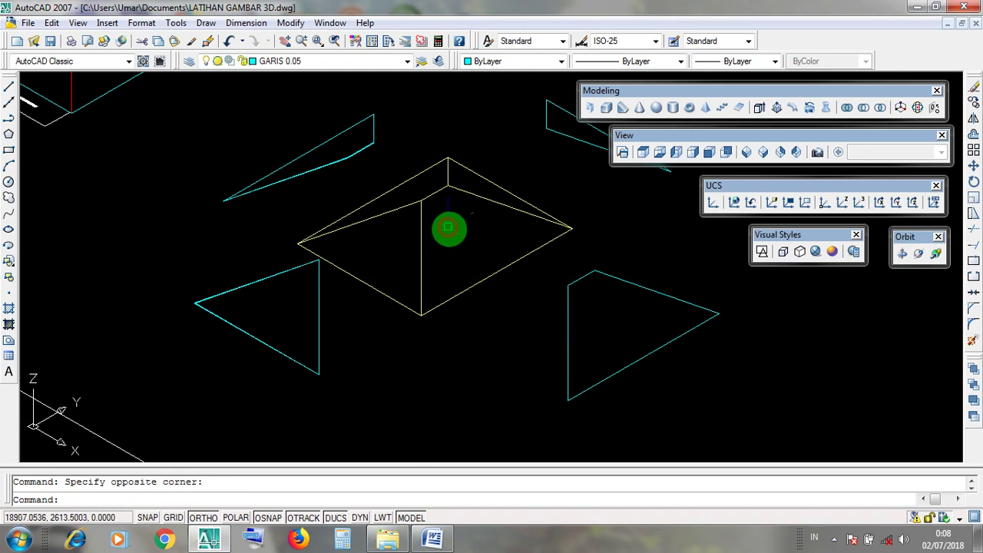
click(462, 252)
click(452, 233)
click(470, 258)
click(448, 226)
click(472, 262)
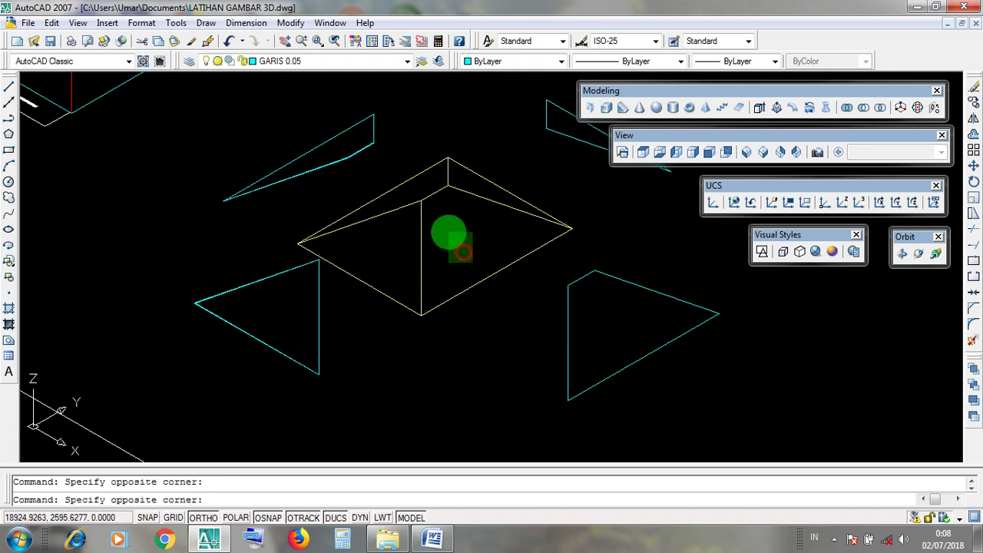
click(450, 233)
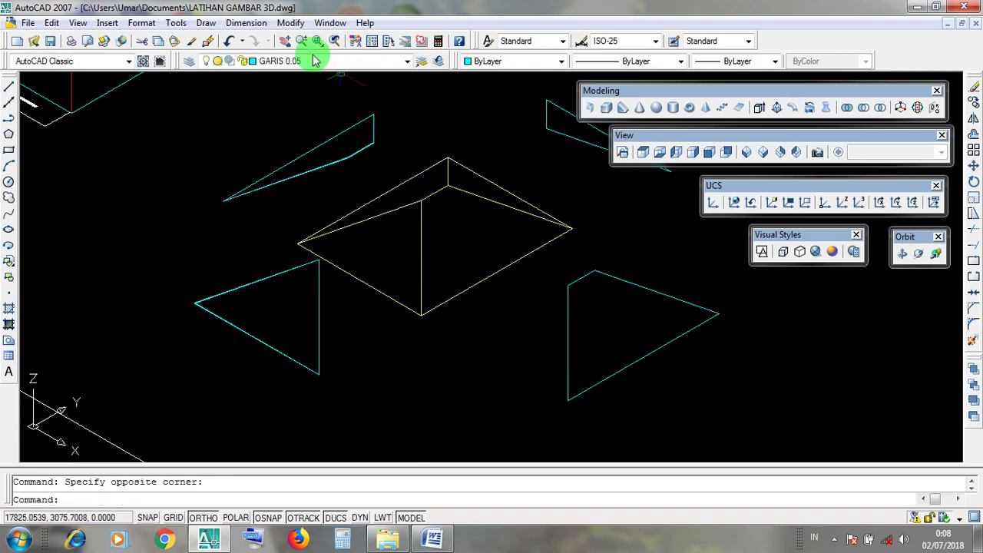
click(292, 23)
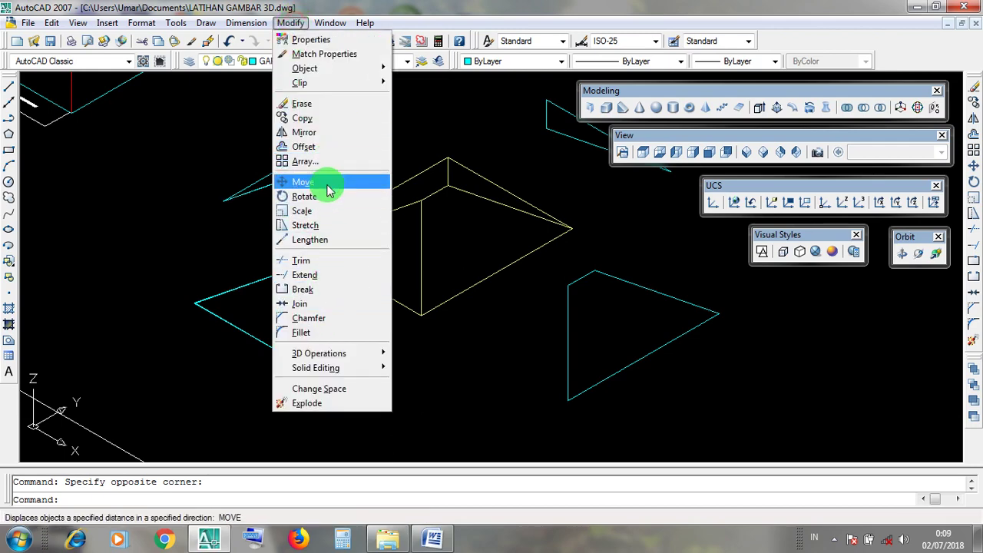
click(573, 358)
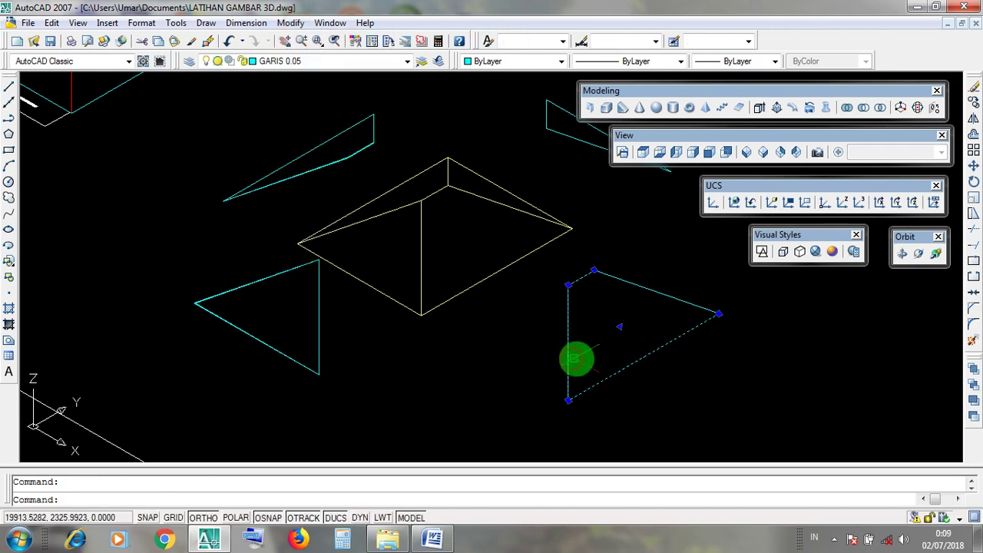
key(Escape)
- Examine the lower corner of the yellow roof frame, where its edges meet, as the target point for the roof panels
scroll(428, 319, up, 6)
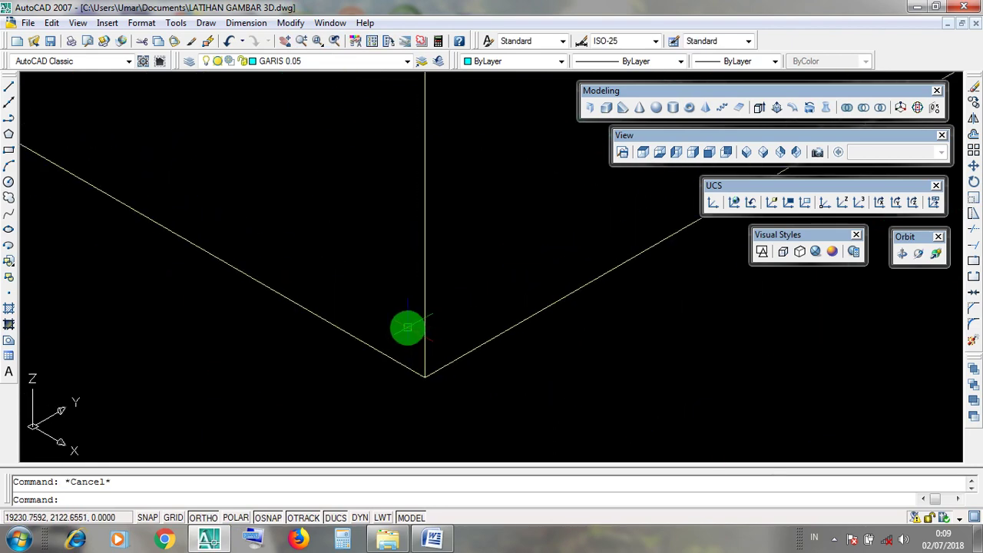
click(413, 342)
click(442, 391)
click(414, 349)
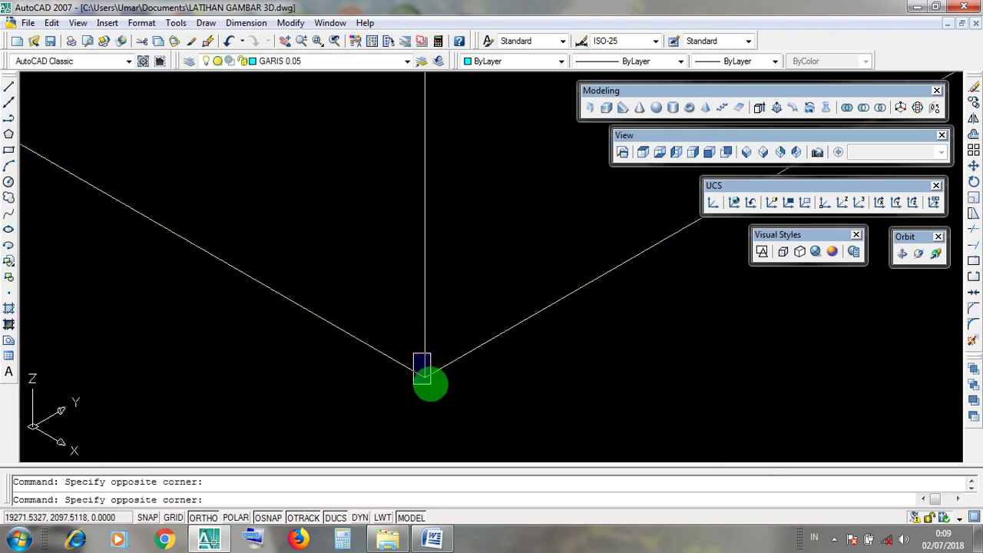
scroll(431, 386, down, 5)
click(433, 383)
click(430, 378)
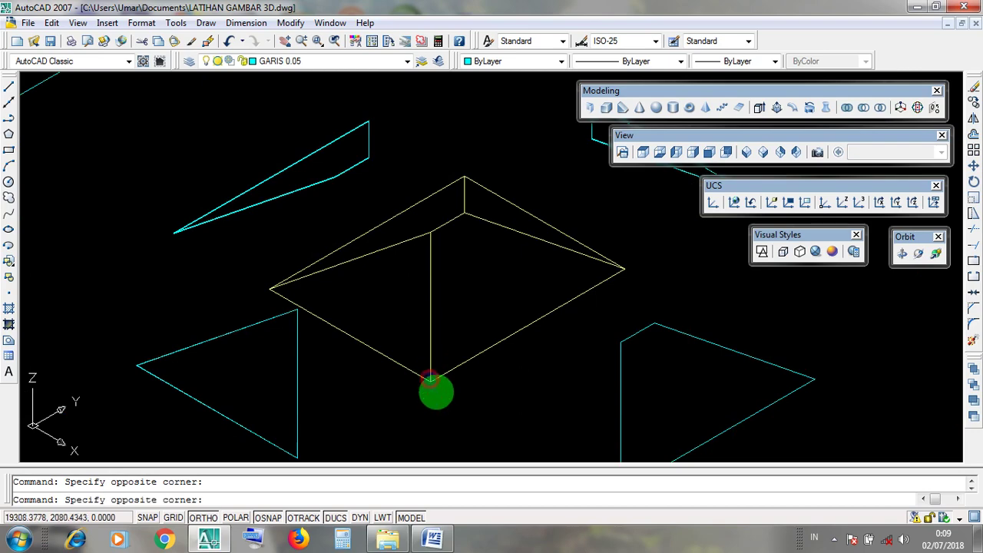
scroll(499, 330, down, 4)
scroll(543, 395, up, 5)
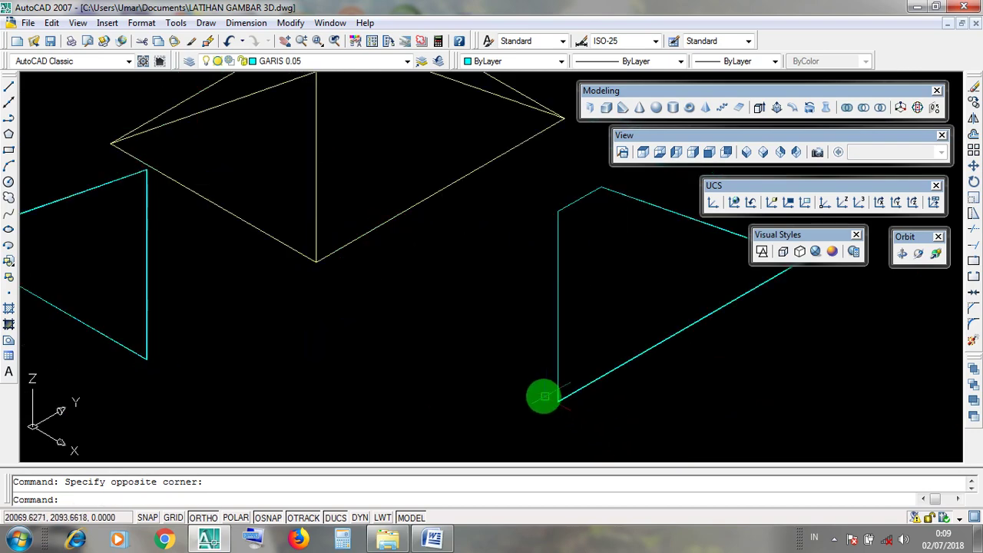
- Examine the inner and outer vertices at the lower-right panel's lower corner and compare them with the yellow frame's lower corner
scroll(588, 419, up, 3)
scroll(587, 419, down, 4)
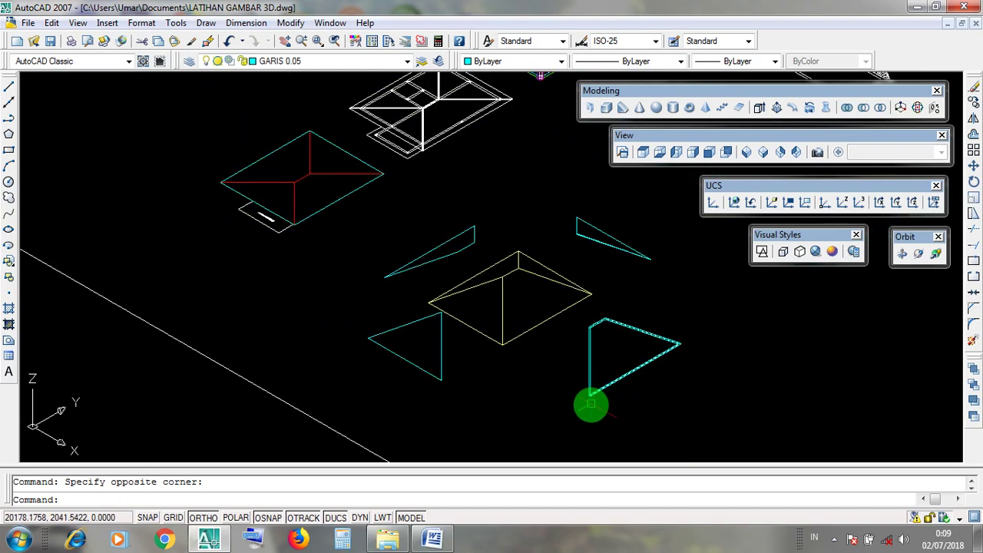
scroll(590, 403, up, 2)
middle_drag(586, 402, 477, 397)
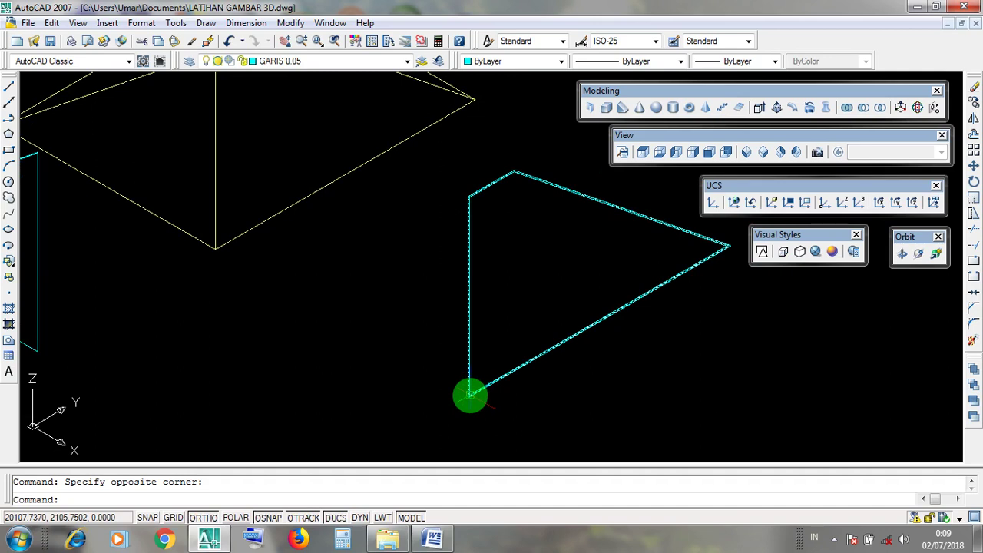
scroll(468, 395, up, 4)
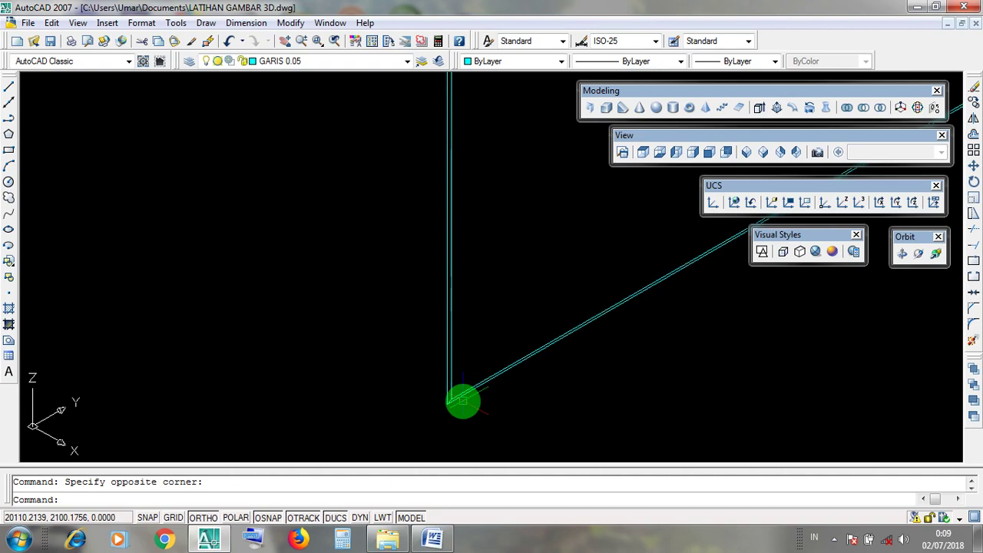
scroll(463, 401, up, 3)
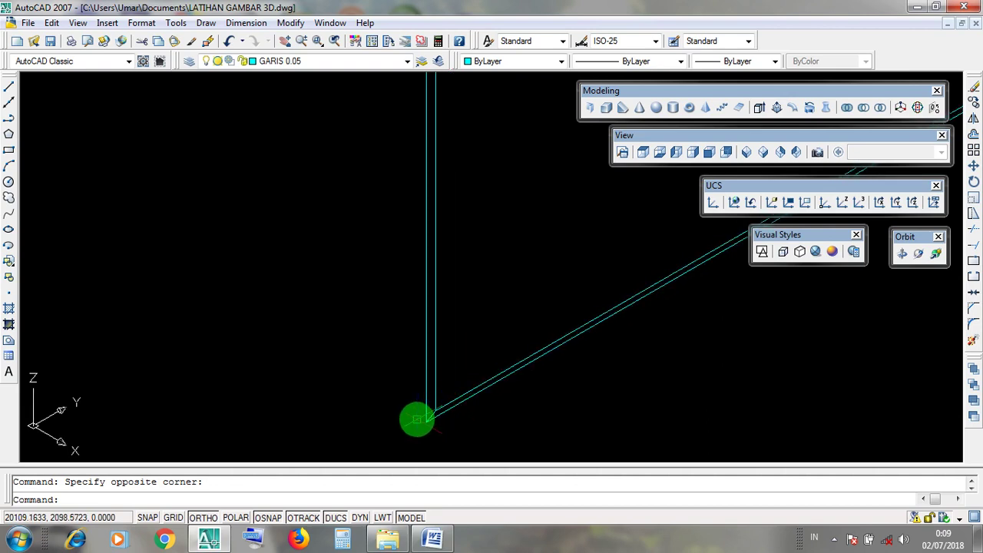
scroll(417, 420, up, 3)
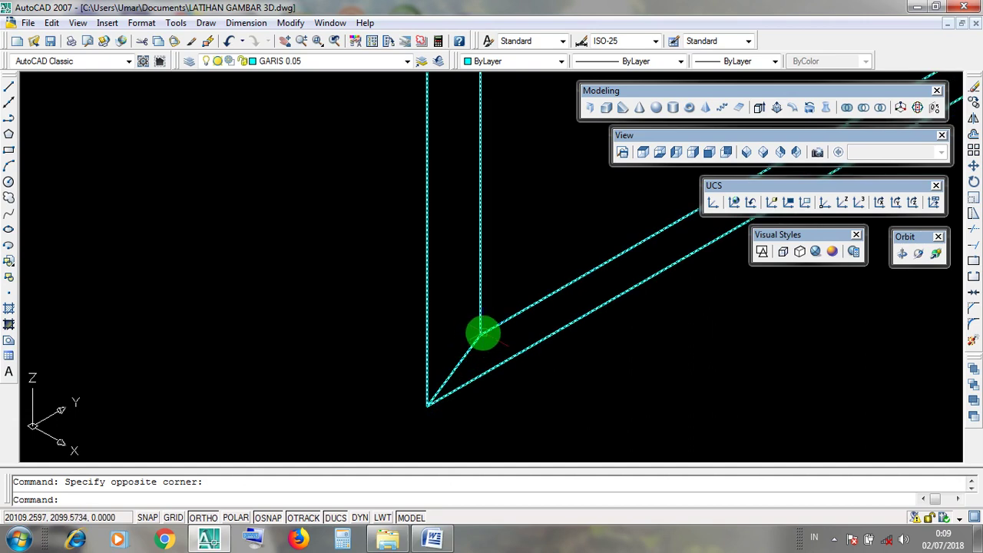
click(481, 333)
key(Escape)
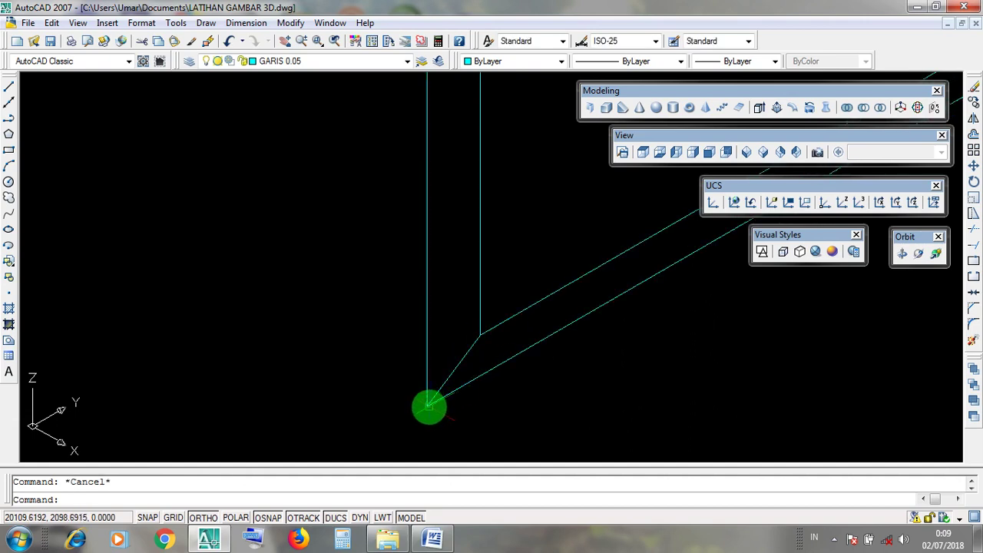
click(427, 406)
key(Escape)
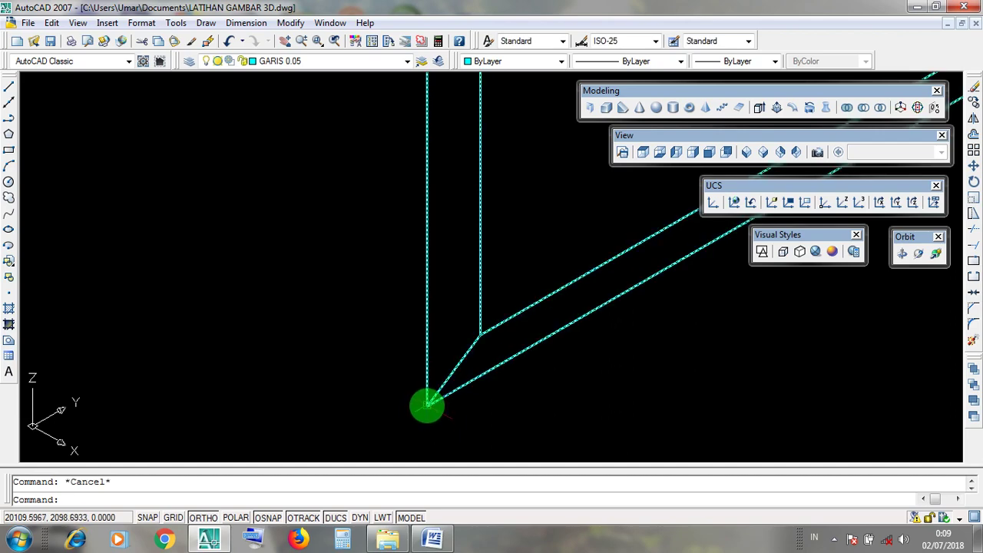
click(427, 406)
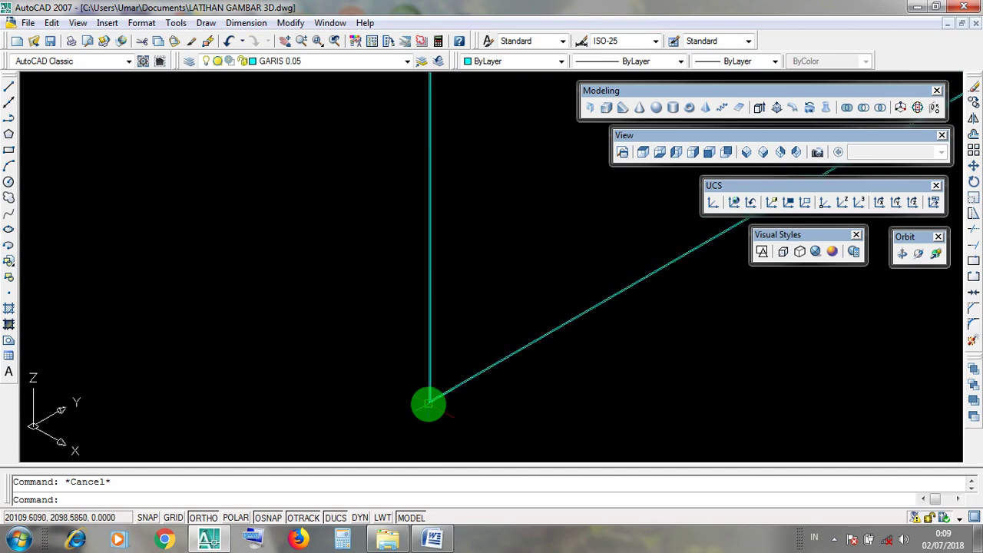
scroll(428, 405, down, 5)
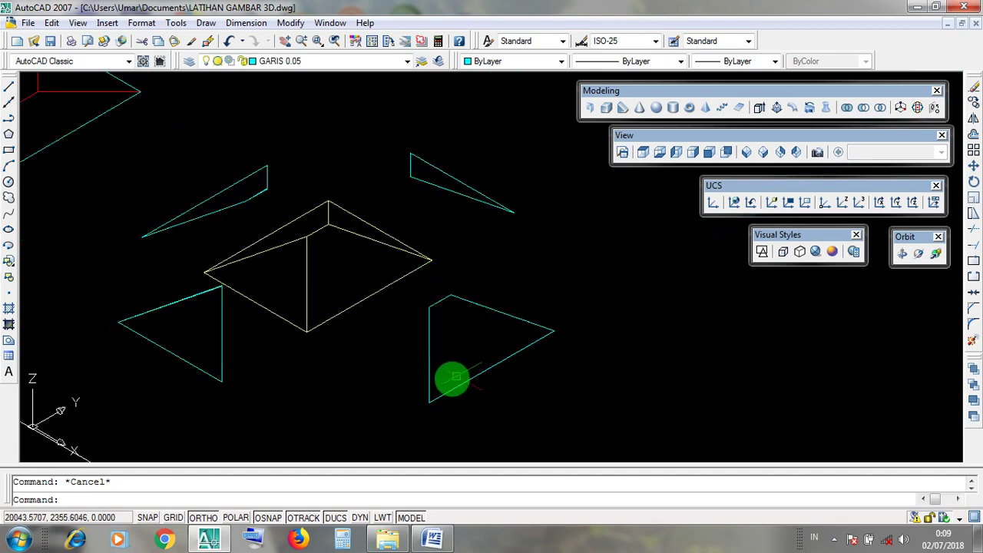
scroll(323, 338, up, 8)
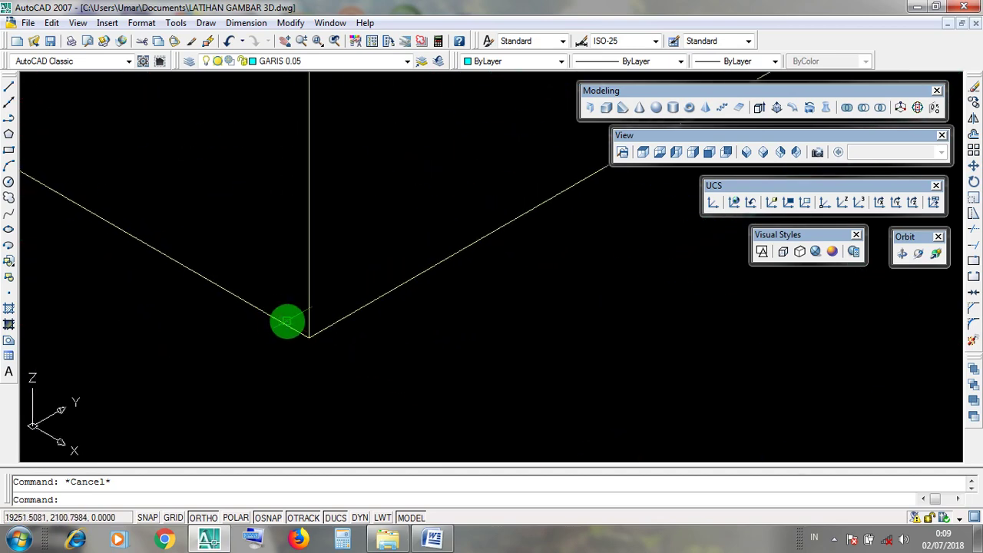
click(307, 332)
click(351, 388)
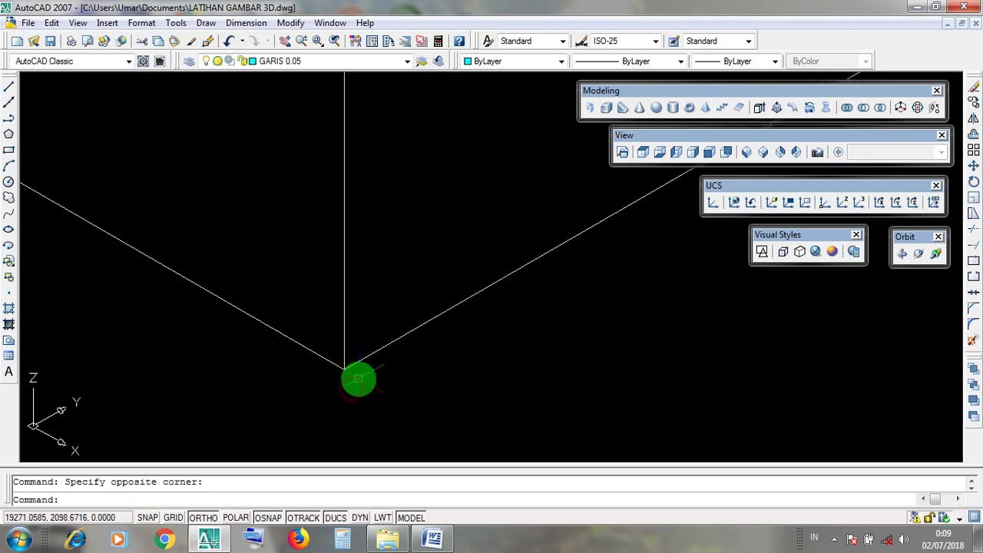
scroll(356, 377, down, 6)
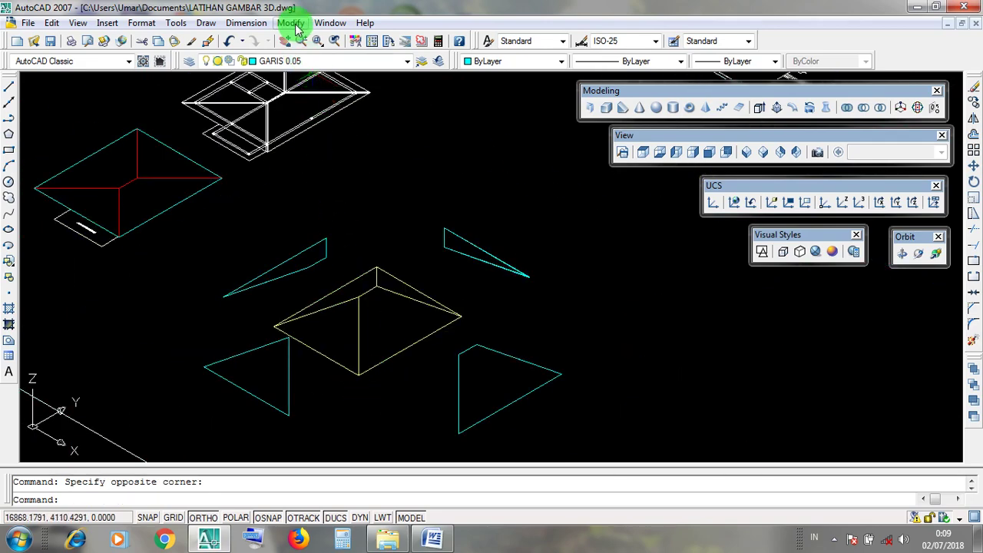
click(290, 22)
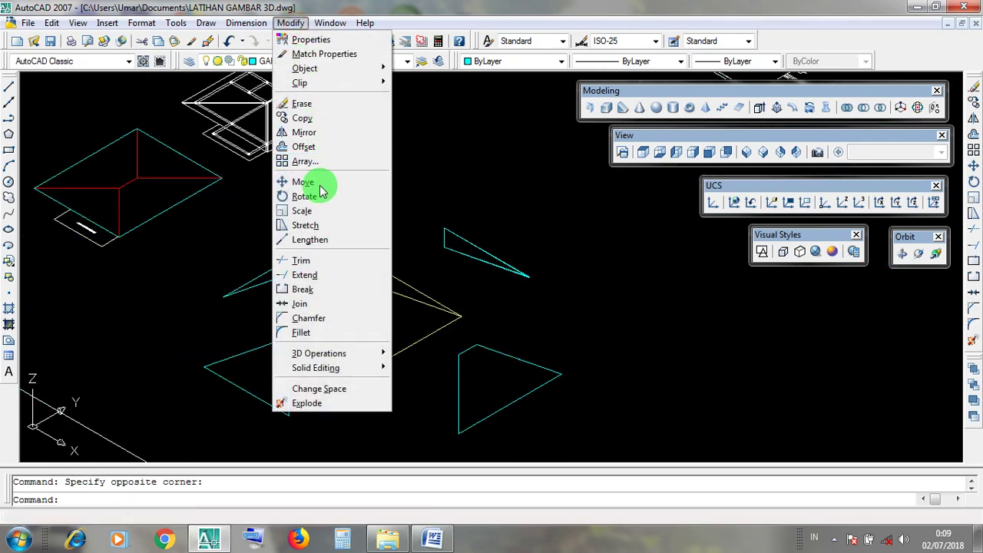
click(597, 310)
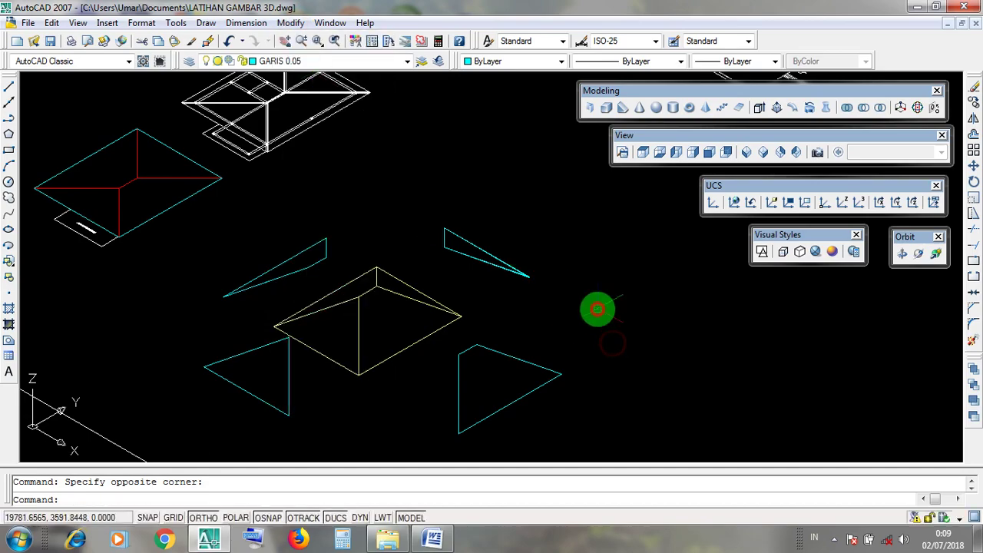
- Switch to Word and review the second method in the MOVE notes, from selecting the object to picking its destination
click(924, 8)
click(433, 540)
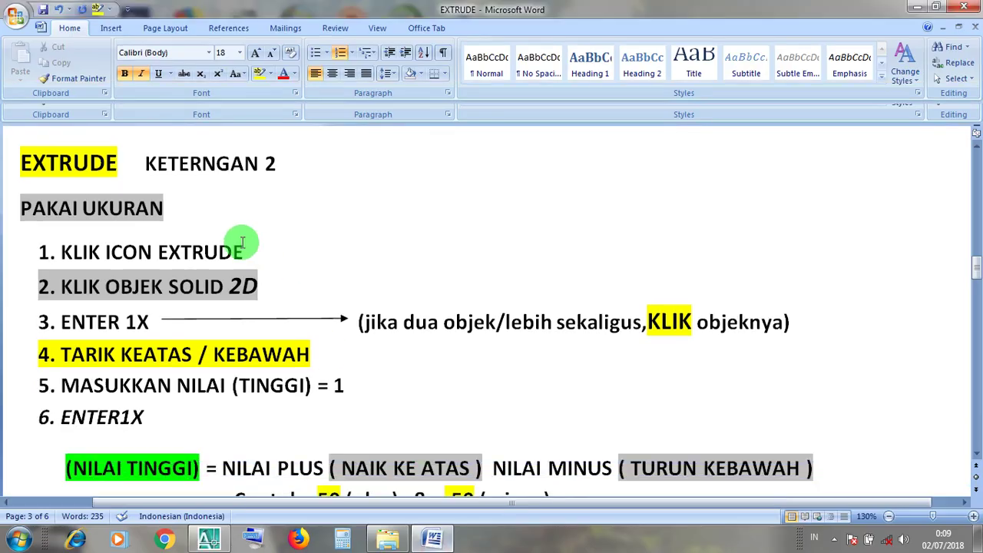
click(176, 113)
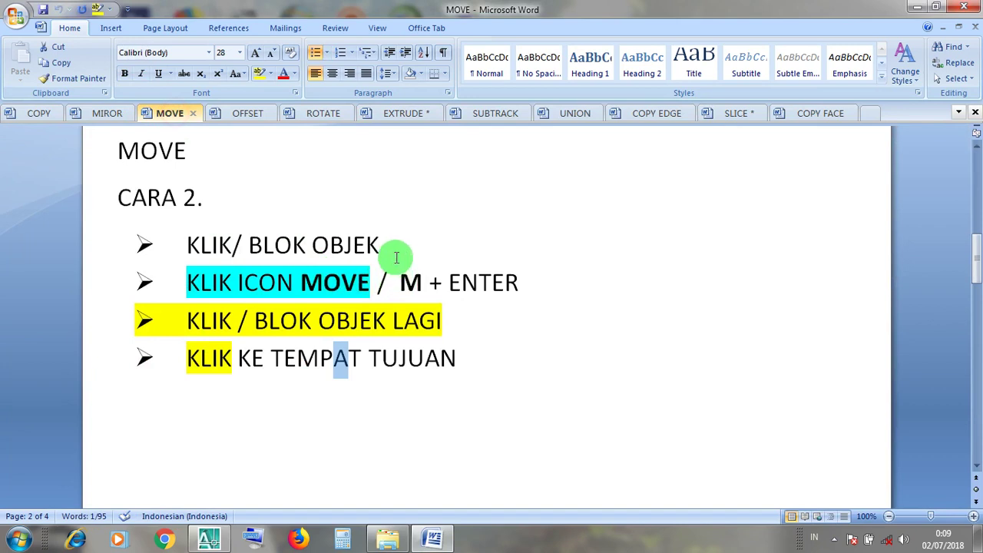
drag(397, 257, 202, 254)
click(278, 282)
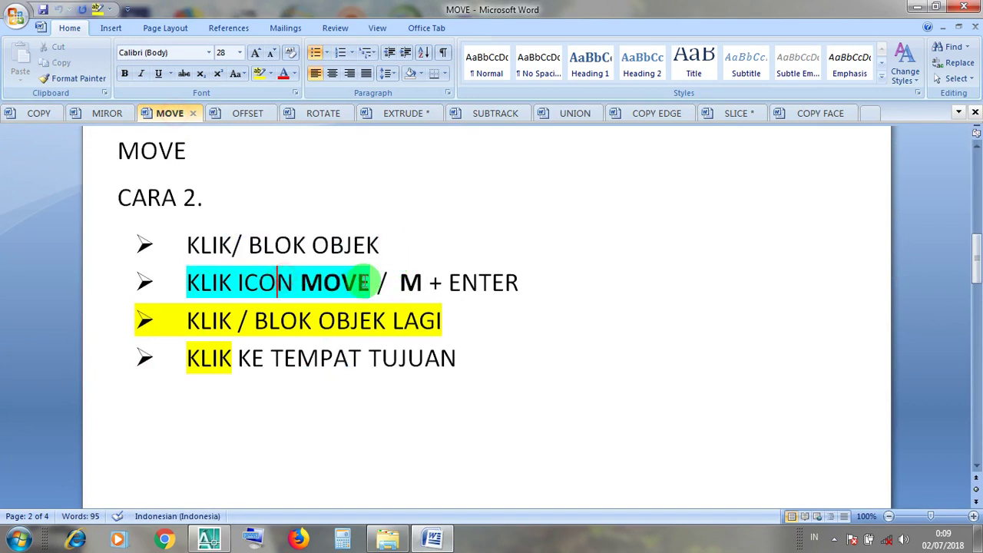
drag(375, 284, 178, 294)
click(409, 285)
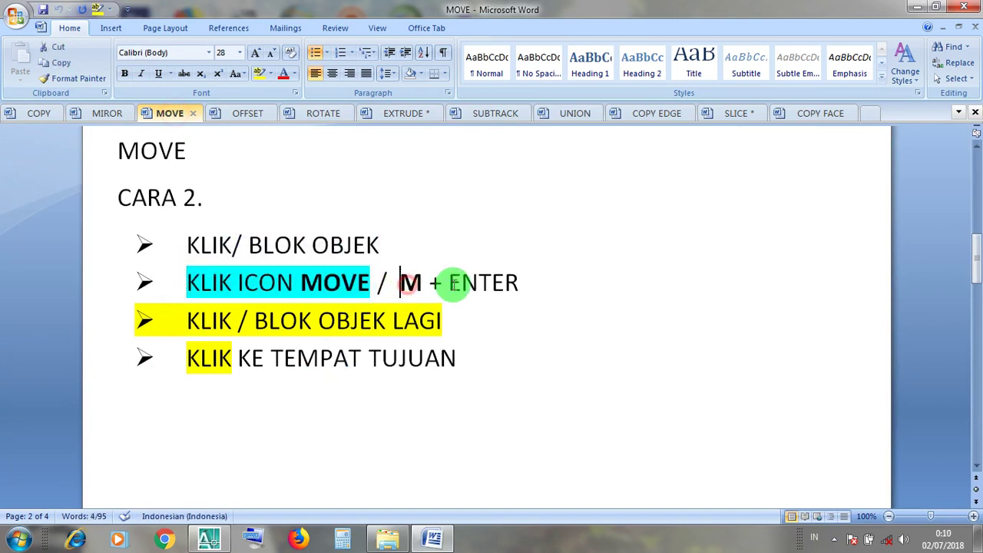
click(370, 356)
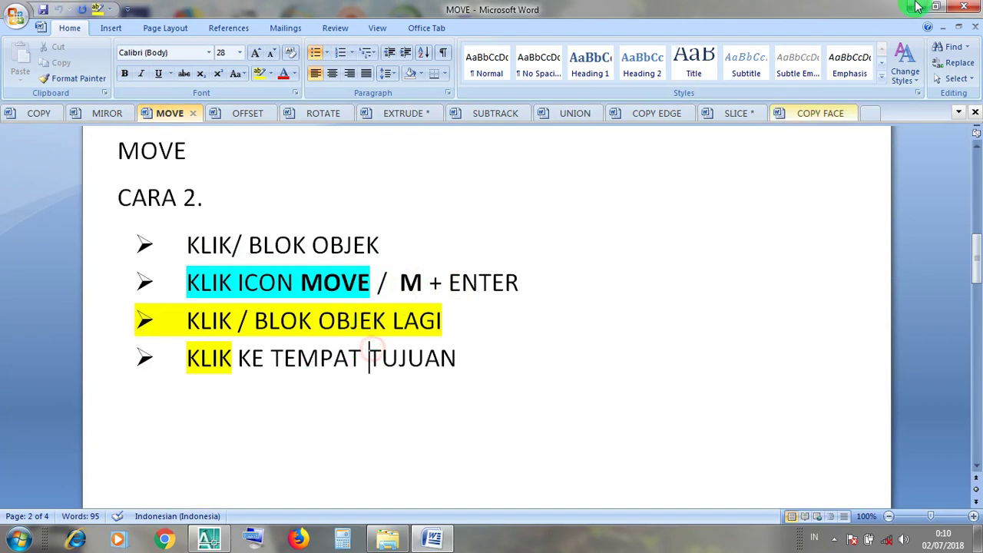
click(924, 9)
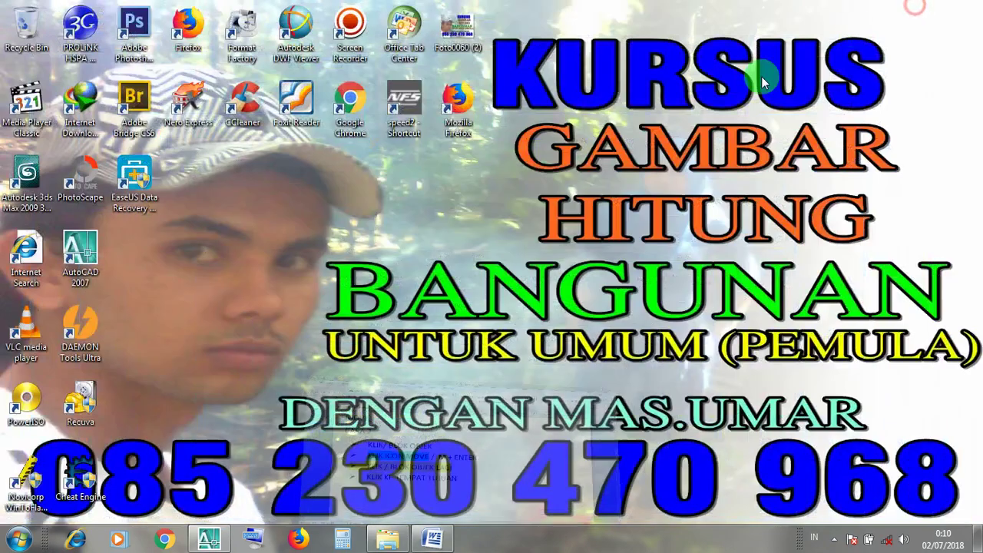
- Switch back to AutoCAD and start moving the lower-right cyan panel, with the outer endpoint of its lower corner as the base point
click(203, 540)
shift+middle_drag(494, 424, 480, 350)
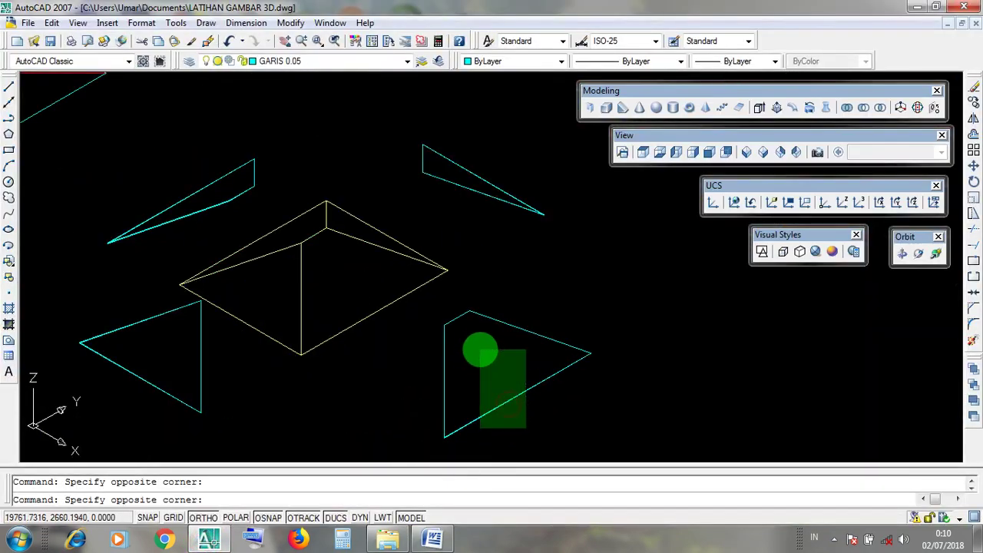
click(480, 350)
click(538, 397)
click(457, 365)
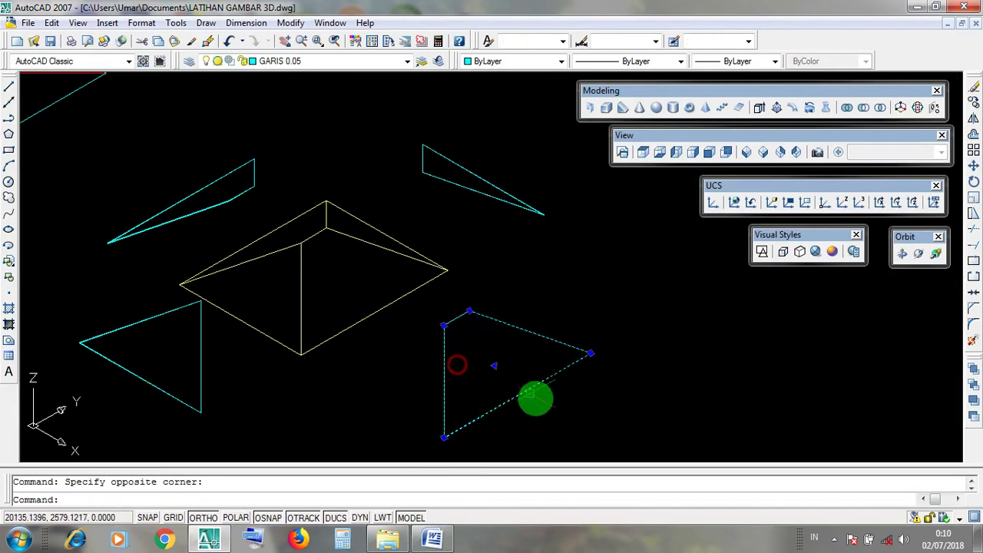
click(535, 397)
click(423, 345)
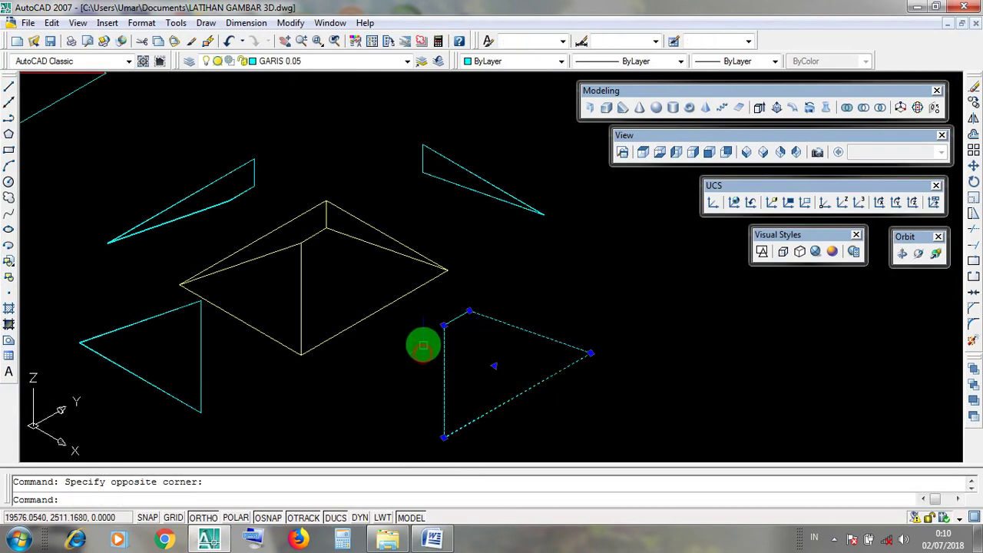
click(292, 23)
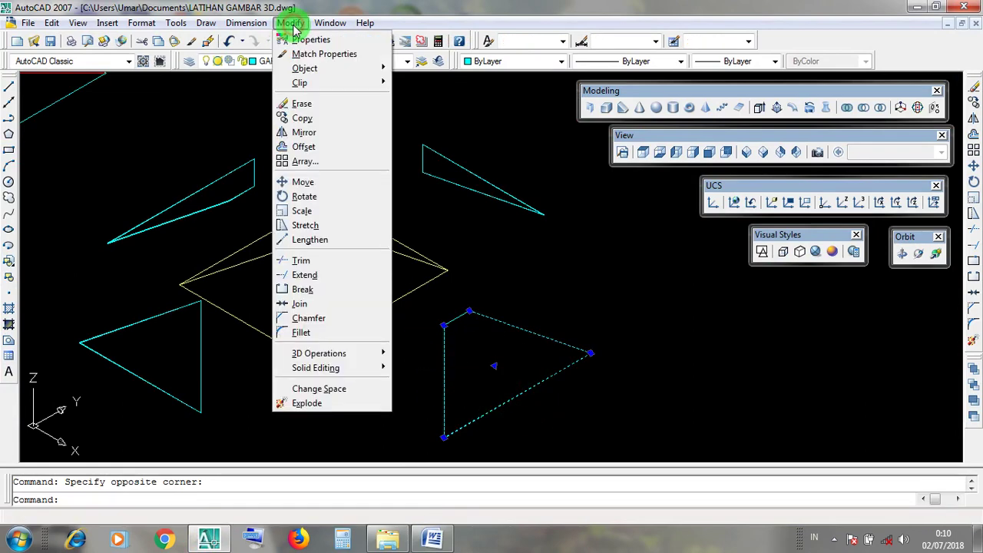
click(348, 186)
scroll(433, 445, up, 6)
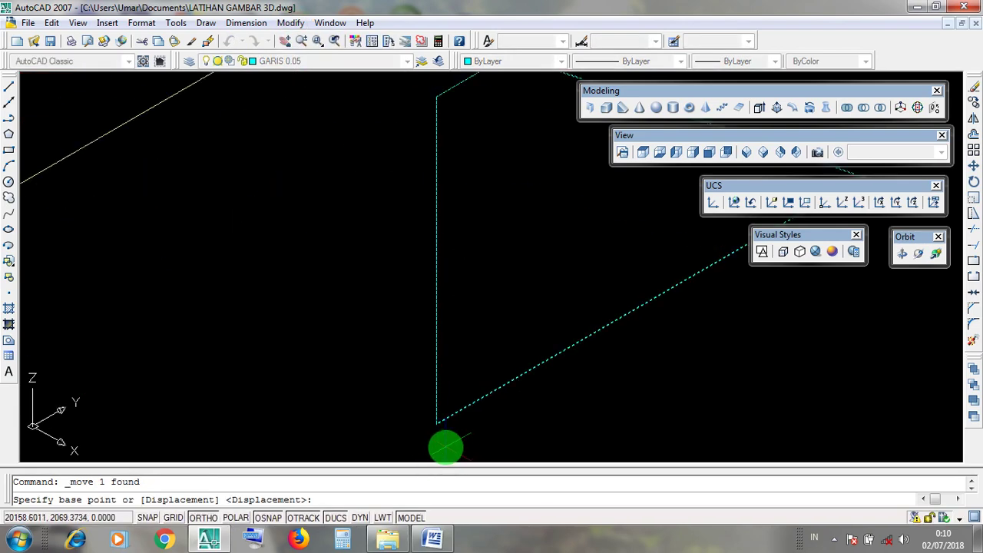
scroll(417, 384, up, 3)
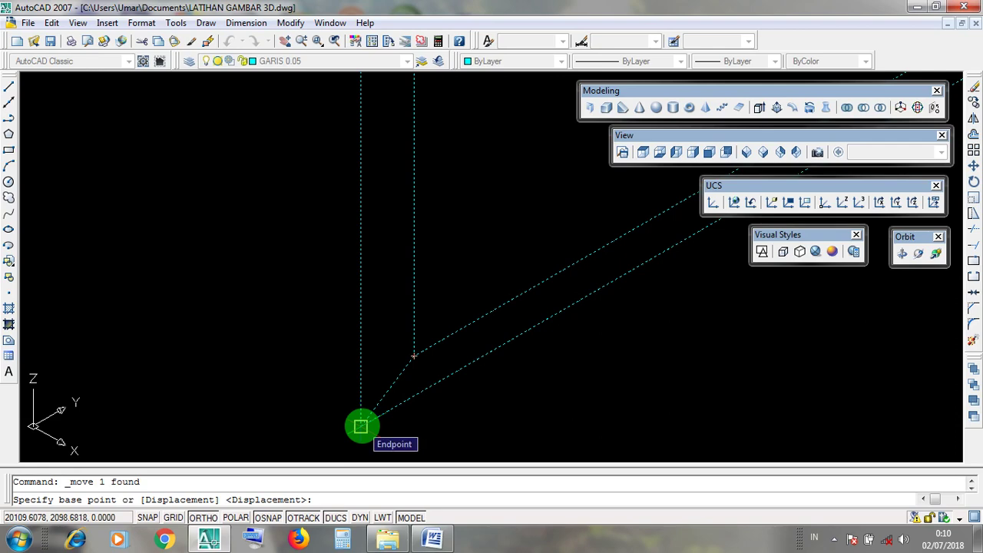
click(362, 426)
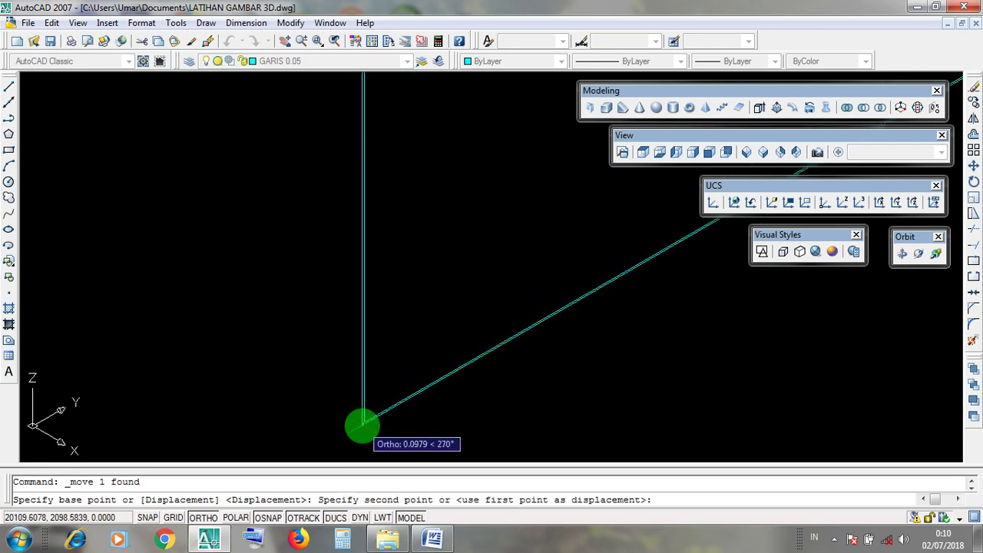
- Place the moved panel on the yellow roof frame by snapping its base point to the endpoint at the frame's lower corner
scroll(362, 426, down, 3)
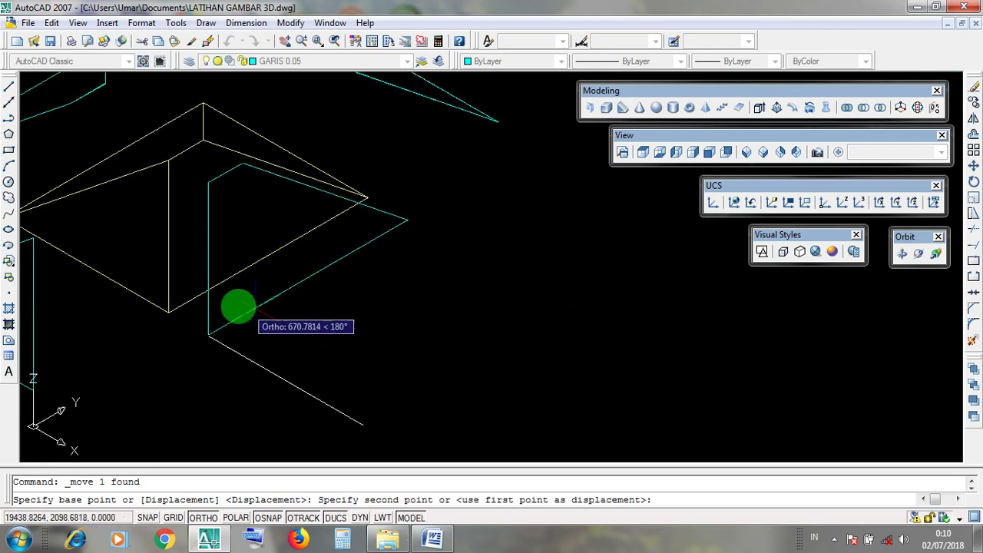
scroll(305, 347, down, 4)
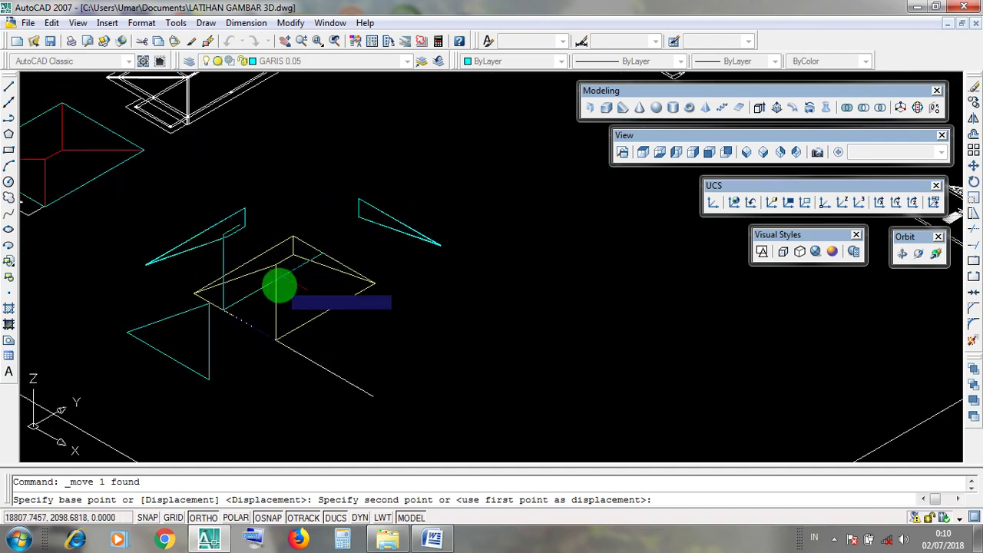
scroll(278, 309, up, 6)
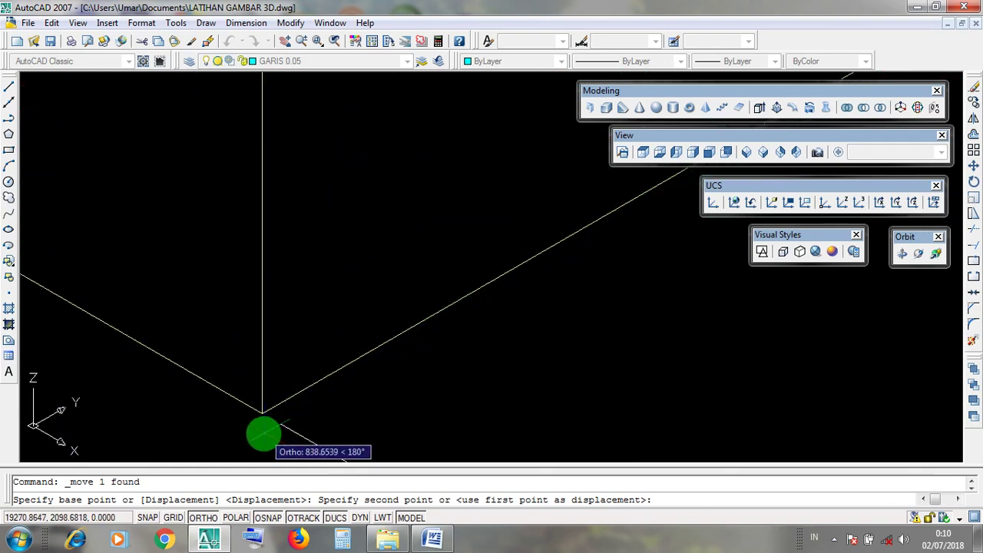
scroll(258, 415, up, 9)
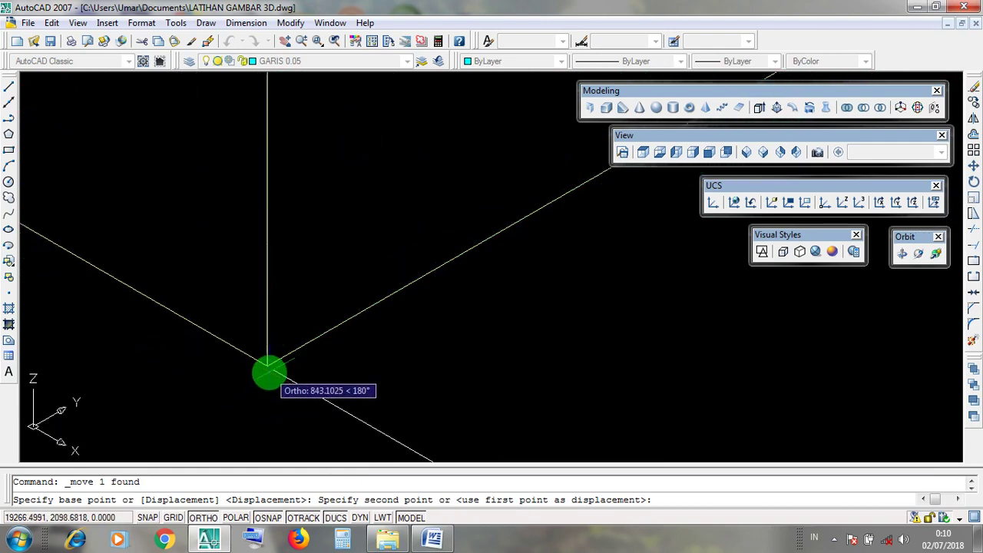
scroll(283, 384, down, 10)
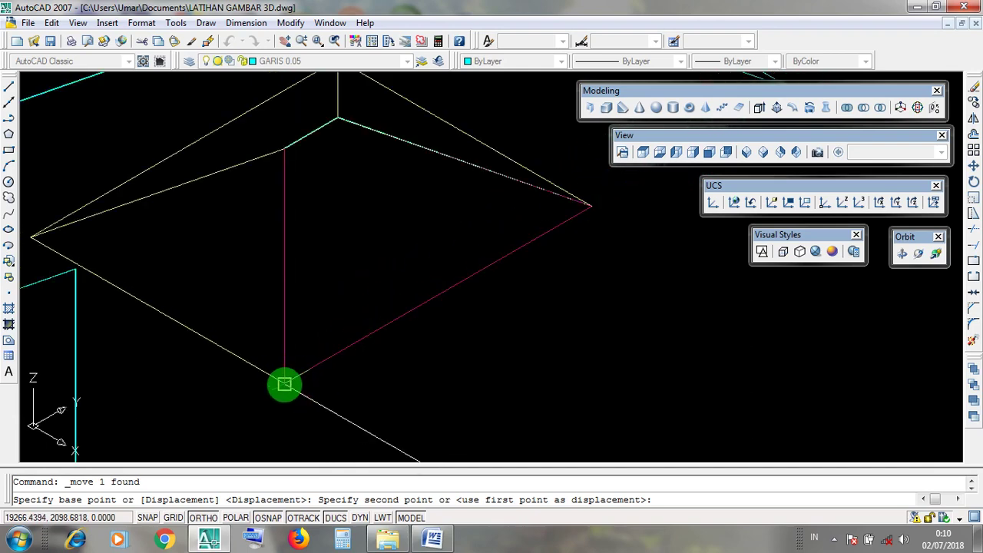
scroll(285, 384, up, 8)
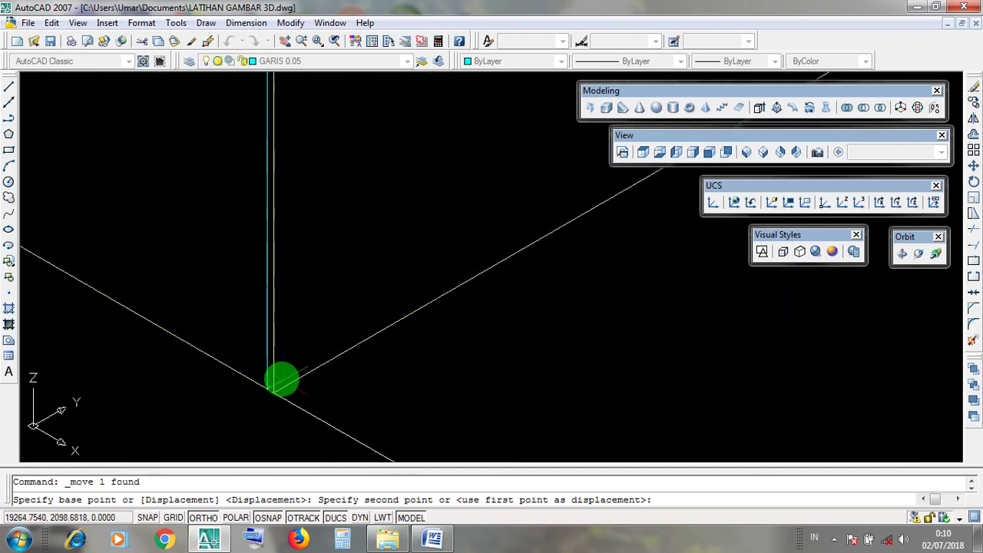
scroll(261, 418, up, 4)
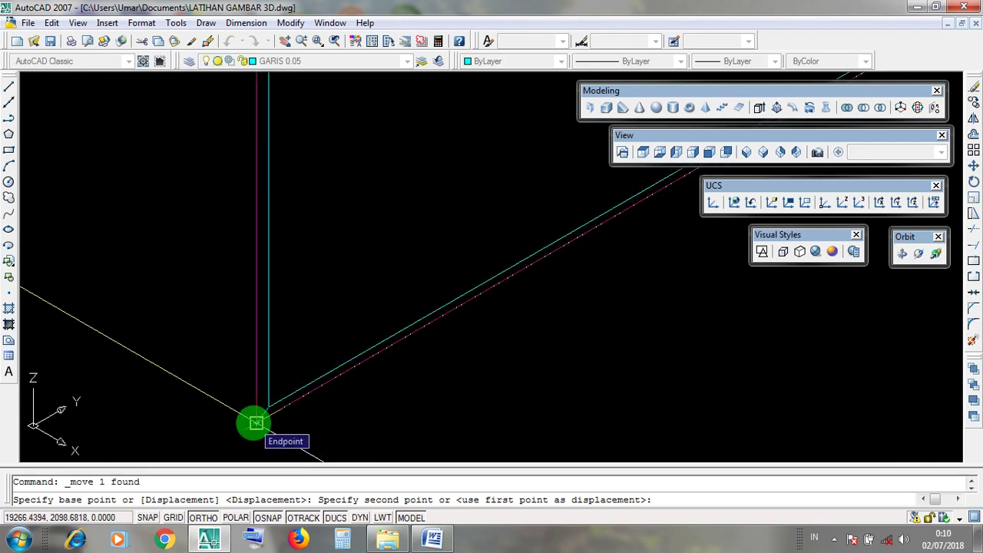
click(256, 423)
middle_drag(256, 423, 340, 393)
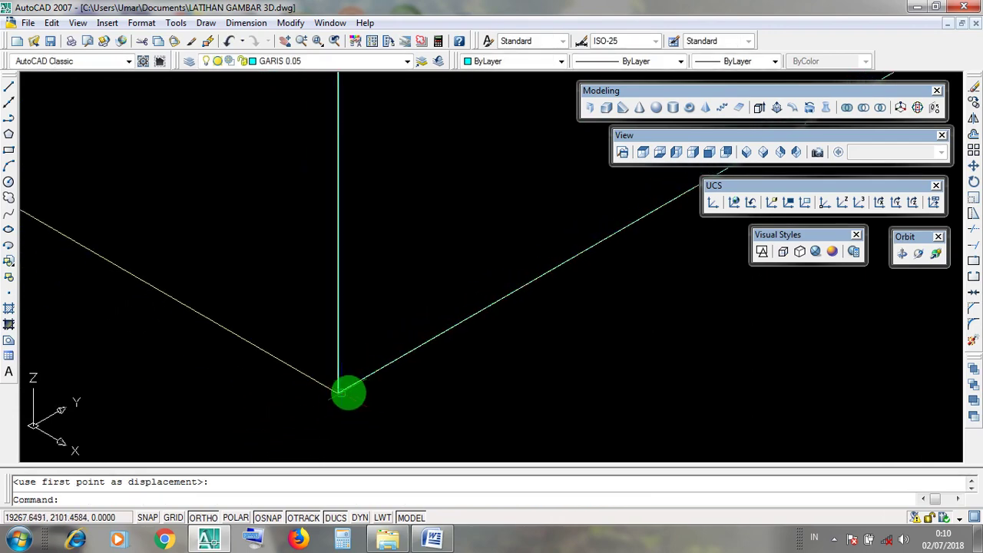
scroll(354, 393, down, 5)
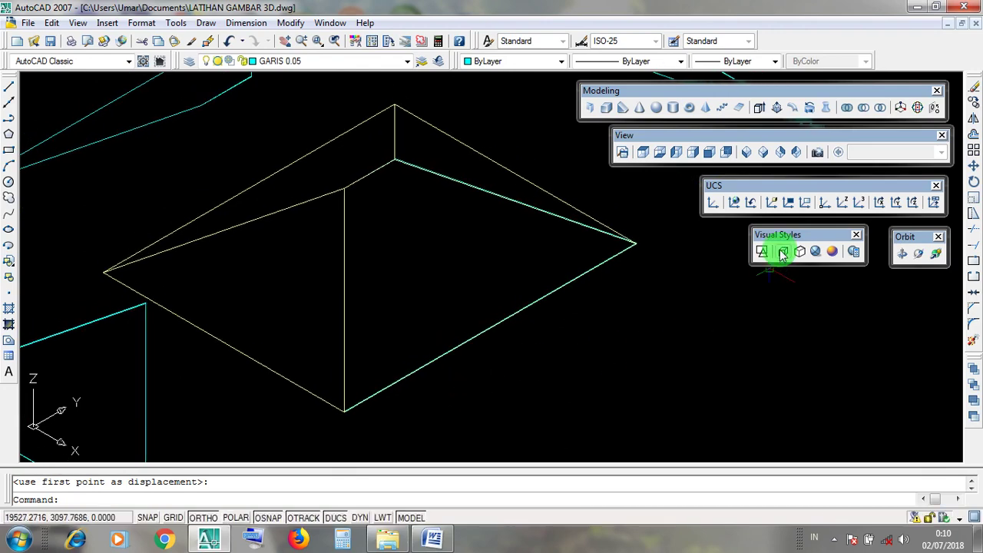
- Check the placed roof panel in the Realistic visual style, and return the drawing to 2D Wireframe
drag(780, 240, 779, 236)
click(816, 253)
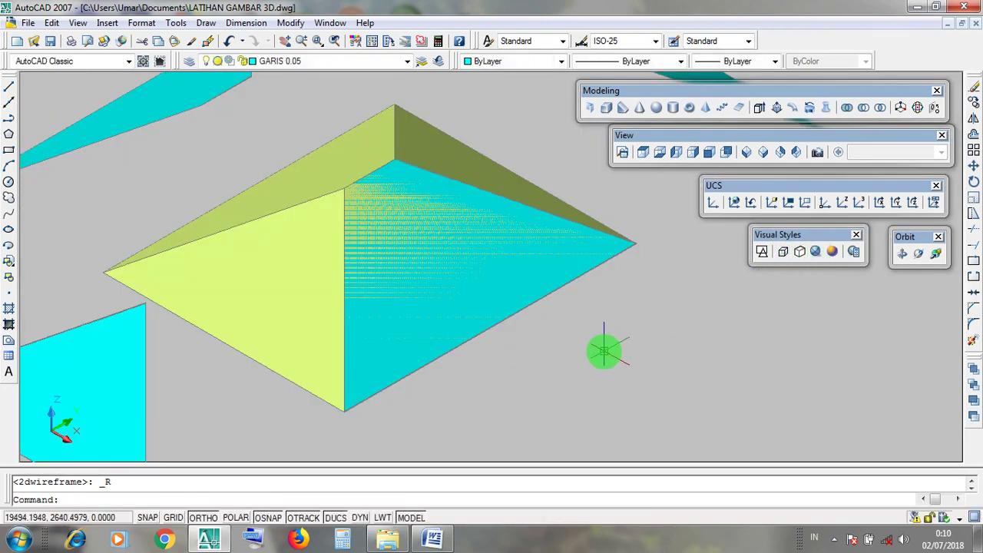
middle_drag(604, 352, 630, 373)
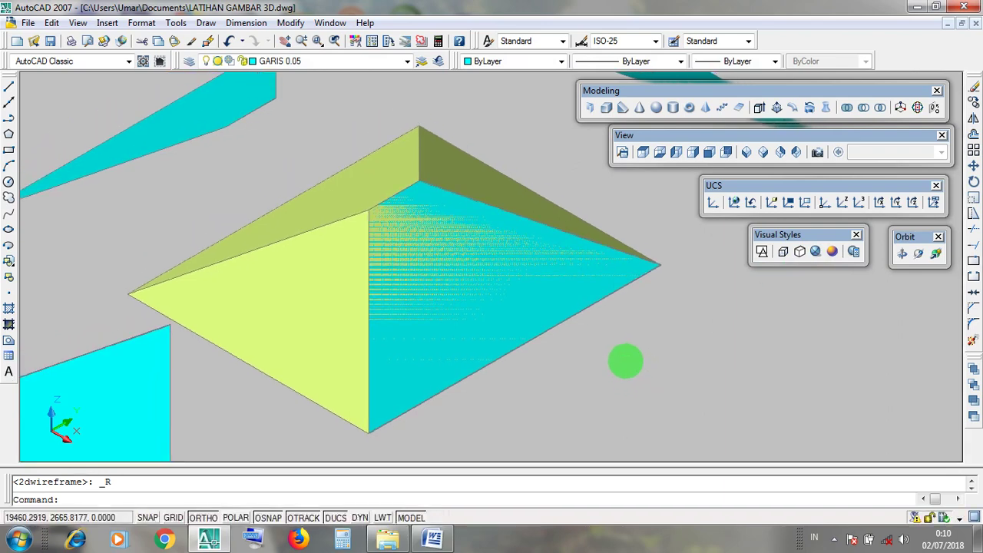
scroll(626, 359, down, 2)
drag(765, 242, 766, 239)
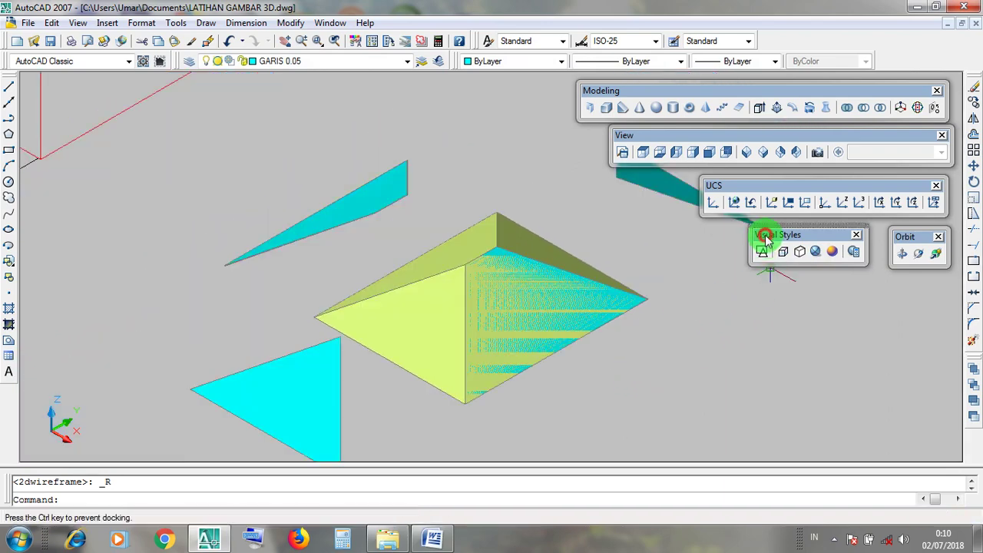
click(762, 252)
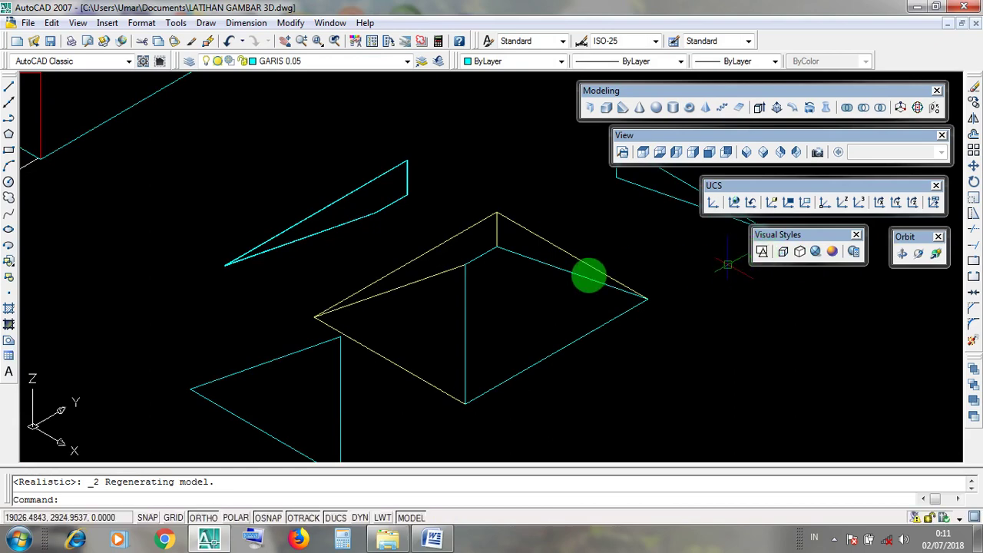
- Examine the pointed lower end of the upper-left cyan panel as the possible base point for moving it onto the frame
scroll(228, 246, up, 3)
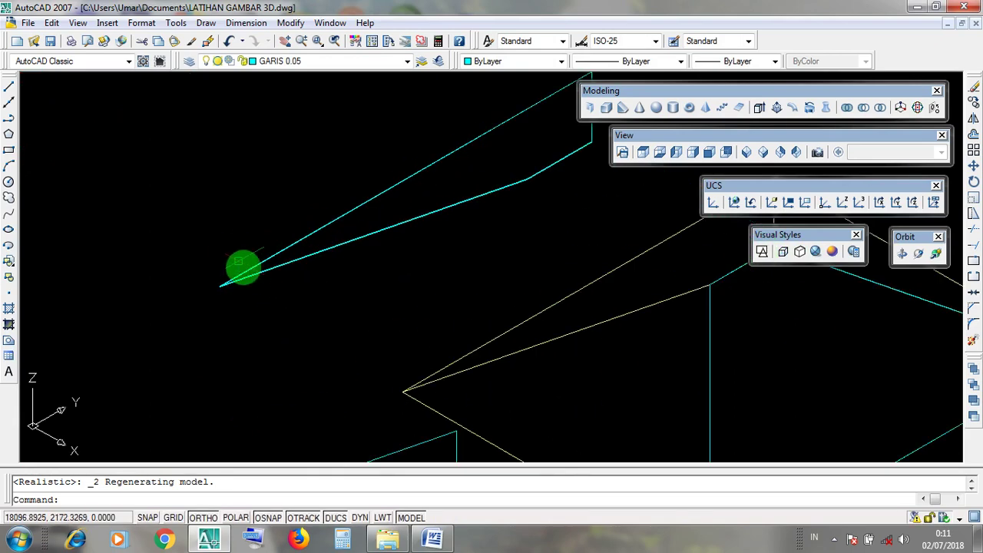
scroll(283, 276, down, 4)
click(315, 283)
click(290, 243)
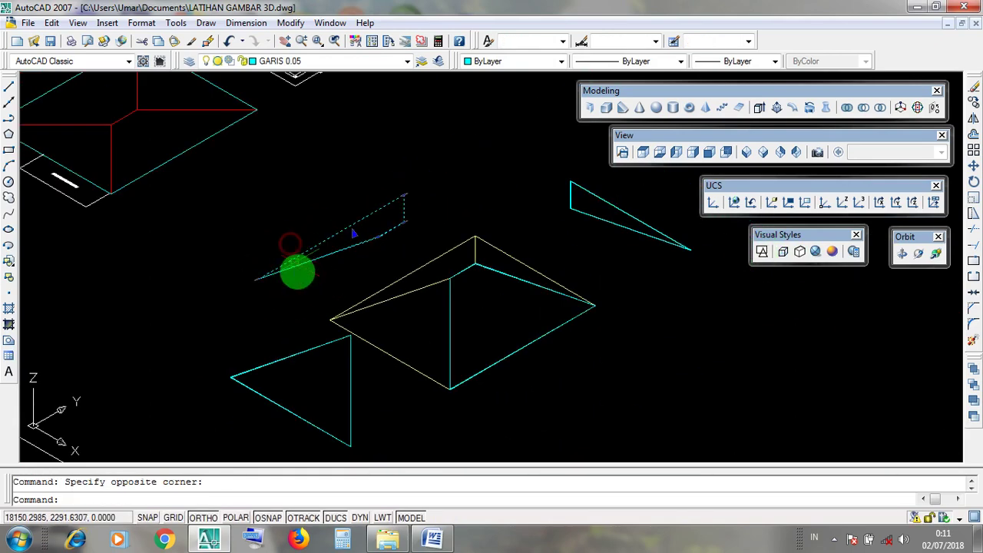
key(Escape)
scroll(330, 316, up, 3)
scroll(184, 242, up, 2)
scroll(201, 252, down, 3)
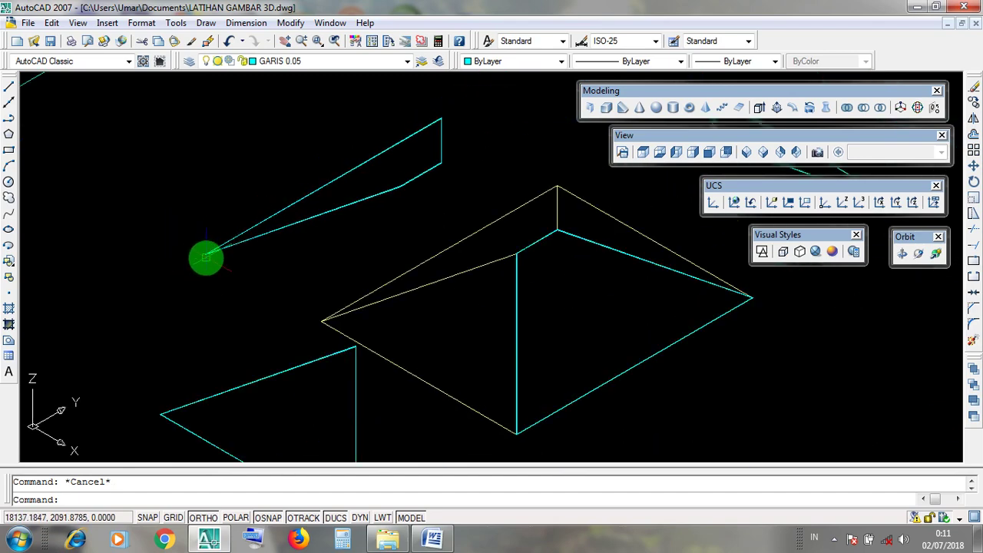
click(214, 269)
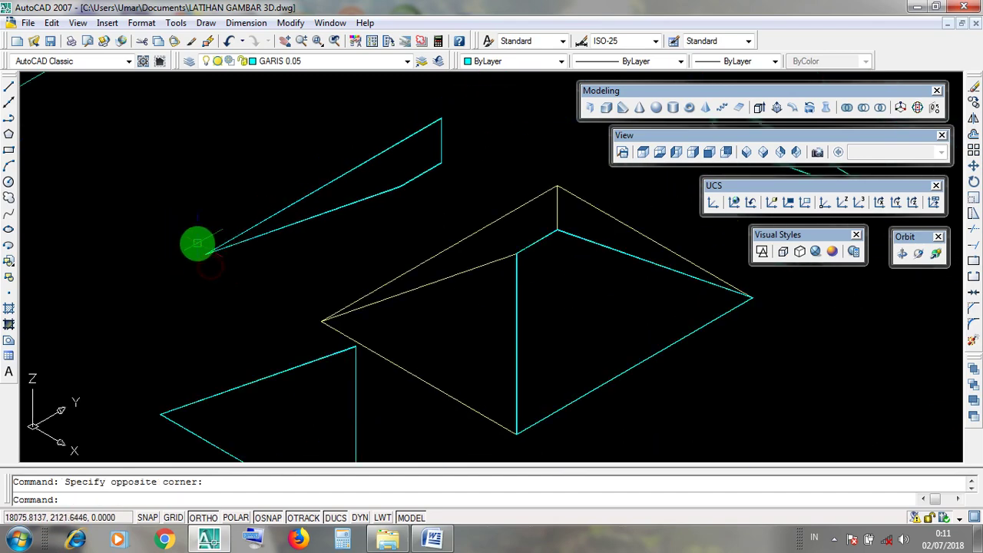
click(197, 242)
click(219, 274)
click(204, 252)
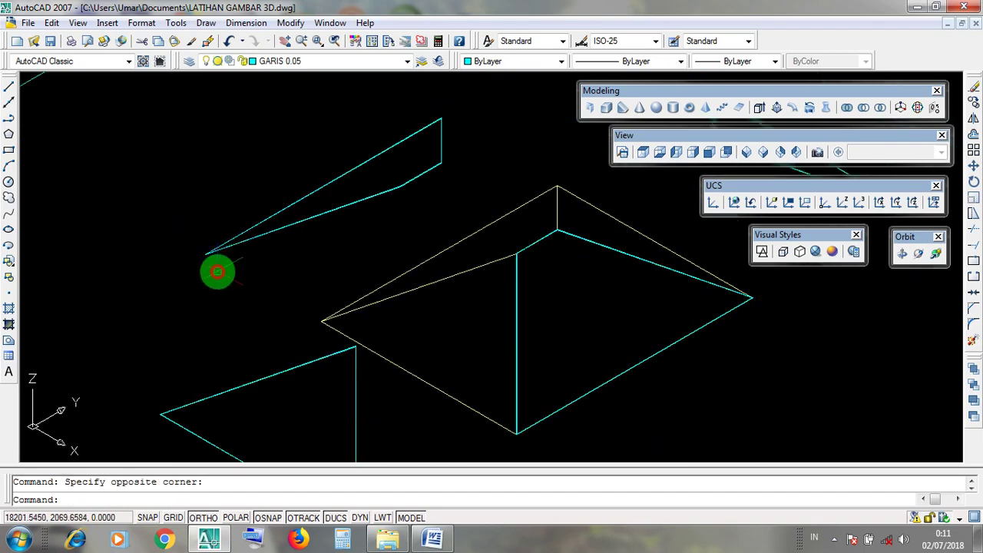
- Inspect the short thickness edge at the pointed lower end of the upper-left cyan panel, comparing its two corner vertices
scroll(212, 266, up, 4)
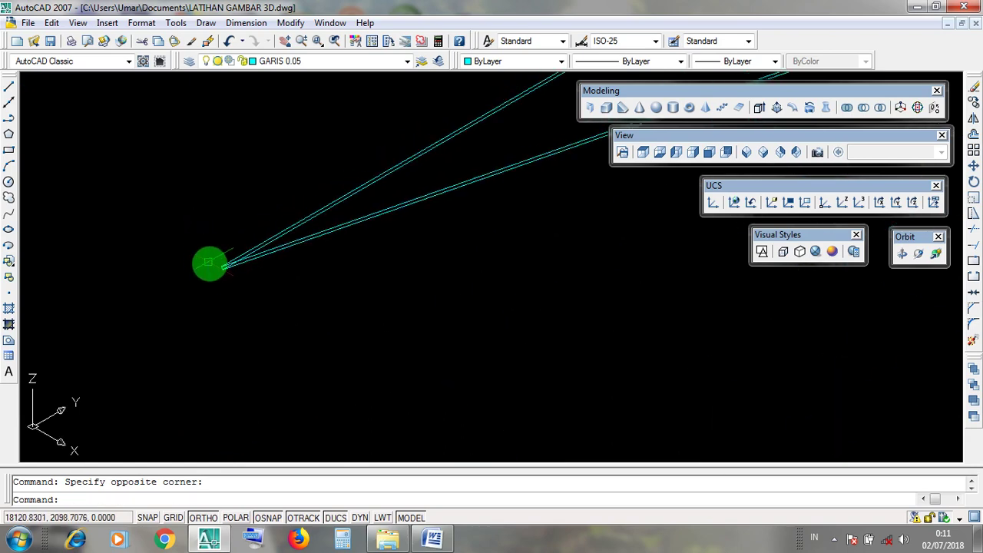
scroll(236, 272, up, 2)
scroll(242, 244, up, 2)
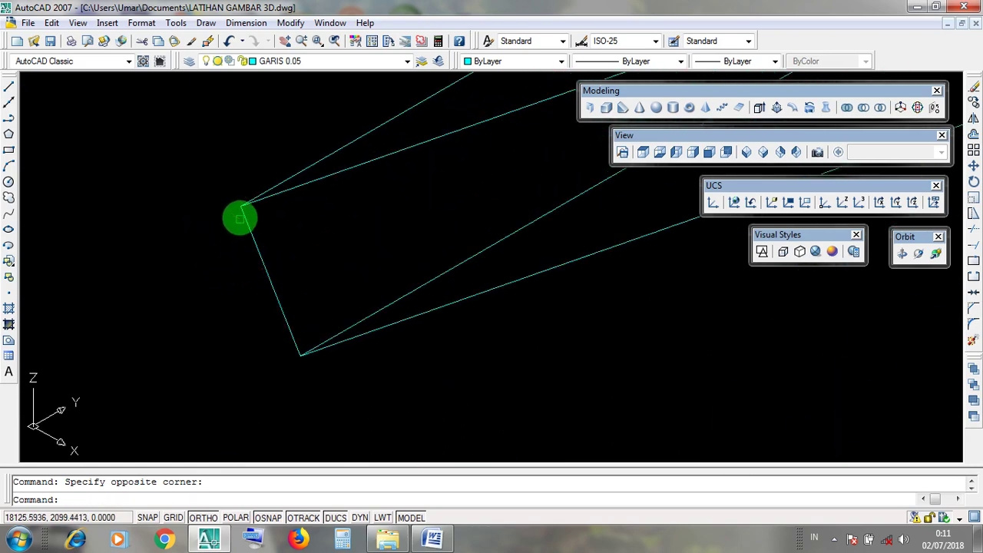
key(Escape)
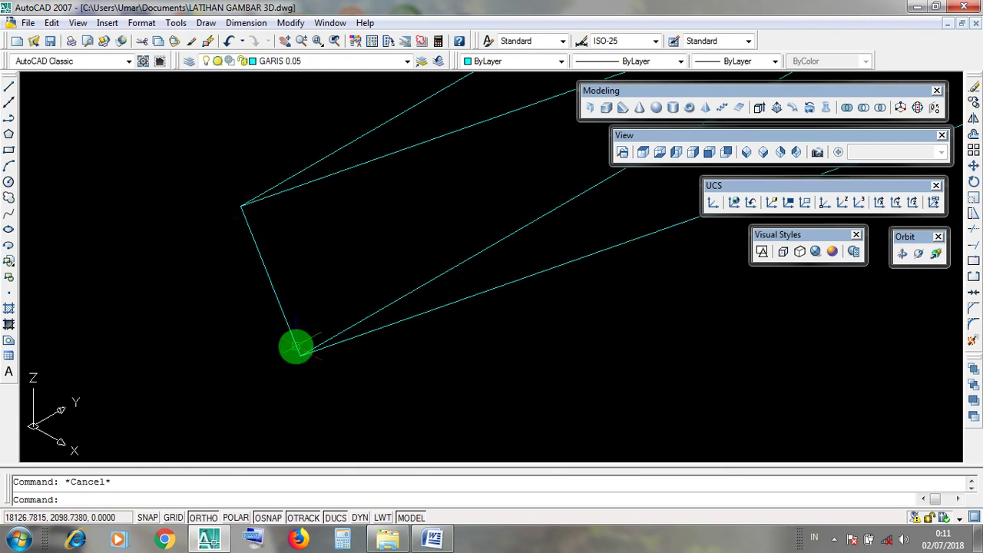
click(299, 355)
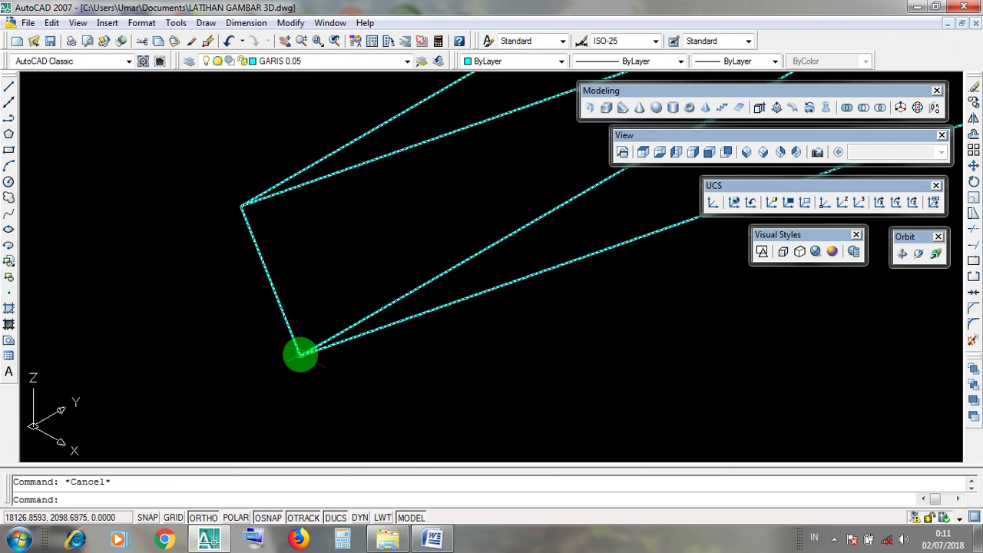
click(300, 354)
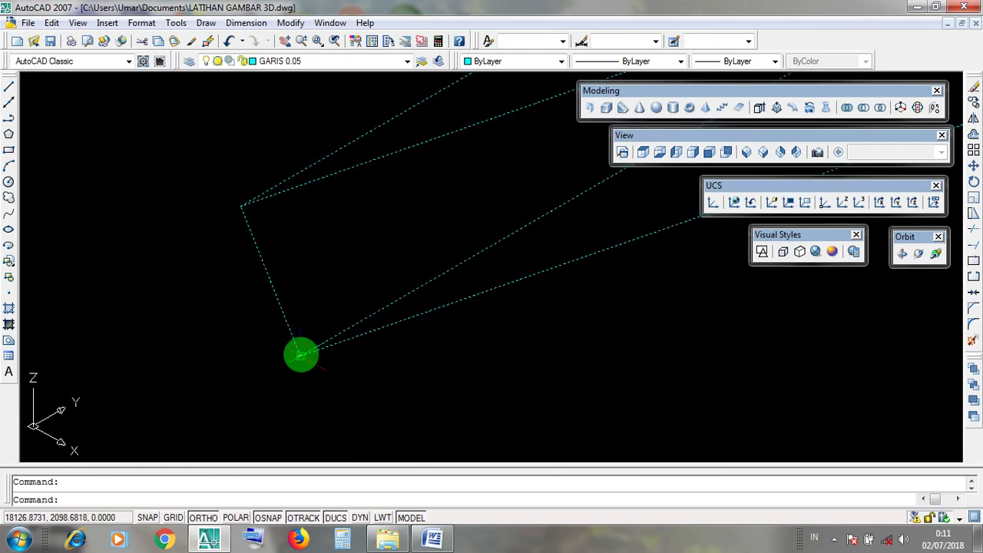
click(300, 354)
key(Escape)
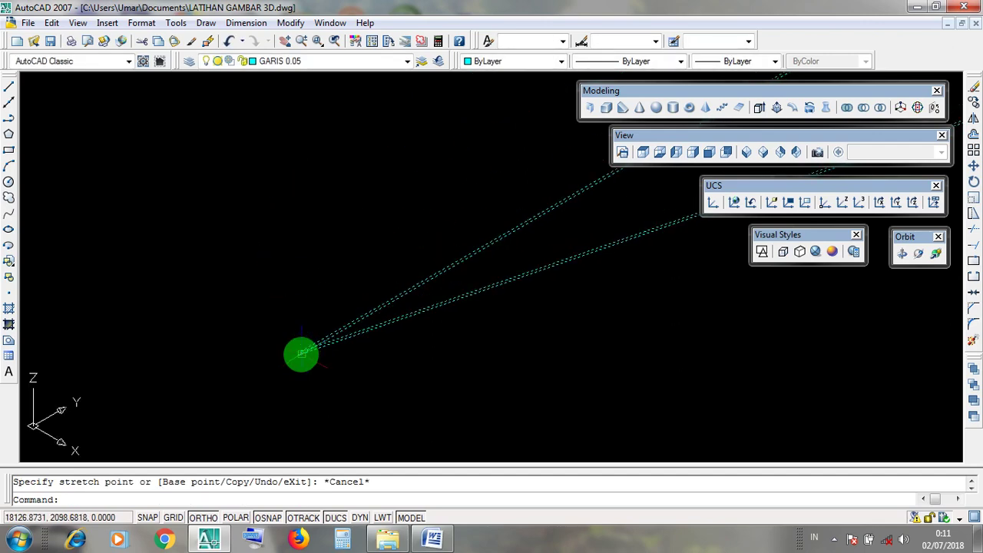
key(Escape)
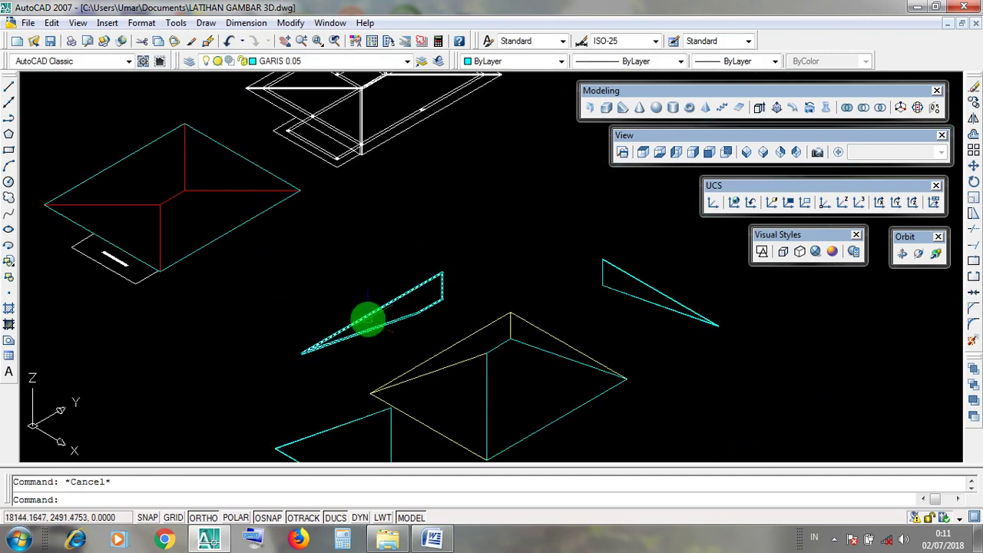
click(302, 354)
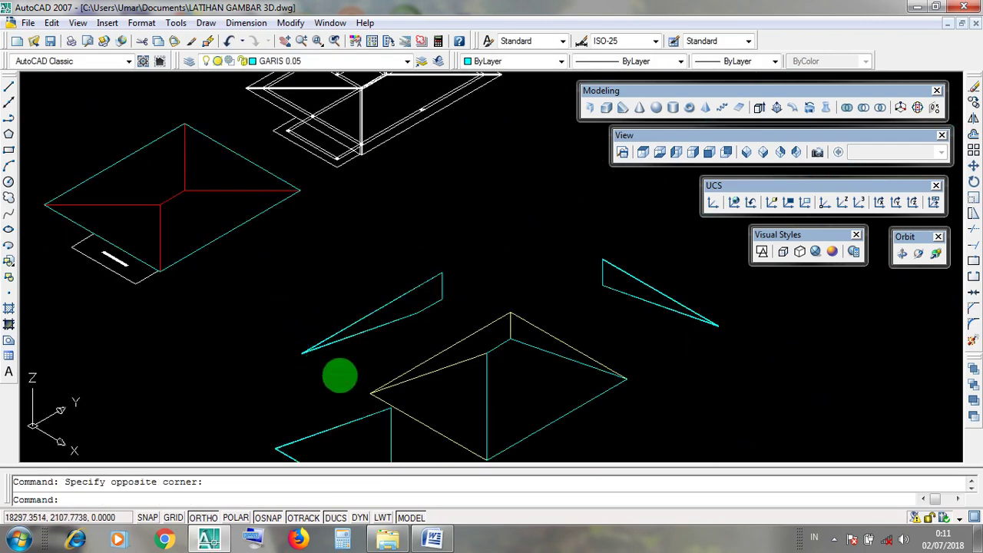
- Examine the left corner of the yellow roof frame as the destination point for the upper-left cyan panel
scroll(366, 390, up, 8)
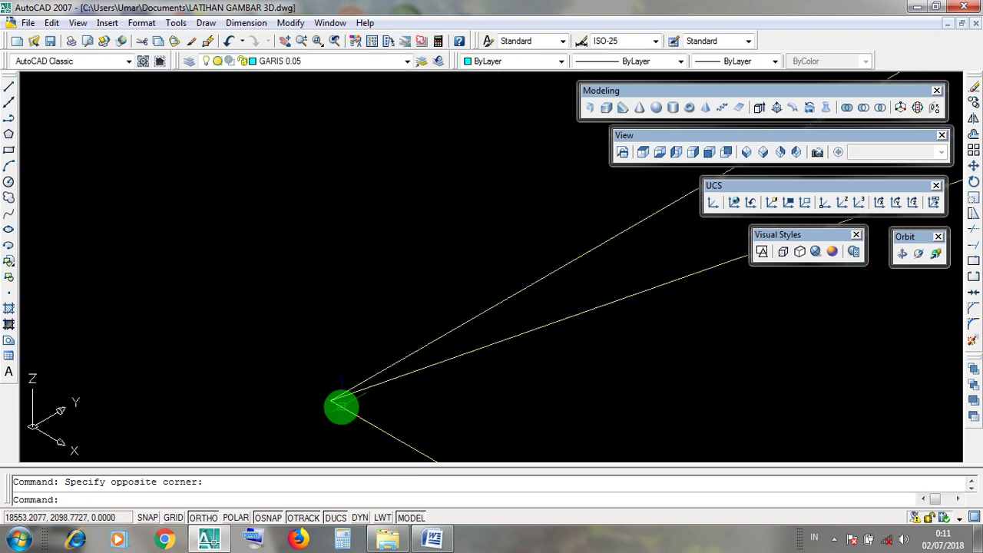
scroll(338, 399, down, 5)
click(354, 401)
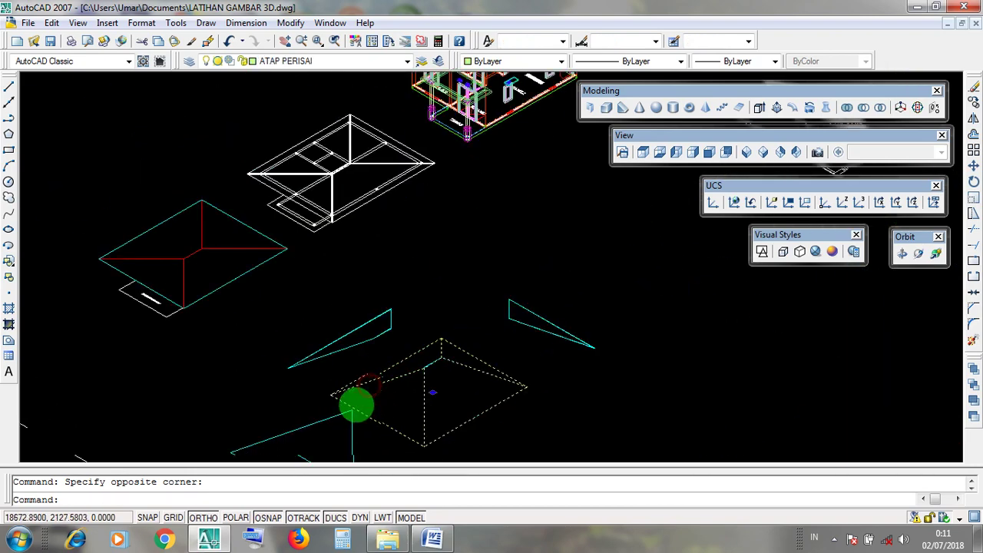
key(Escape)
scroll(386, 401, up, 4)
scroll(322, 388, up, 4)
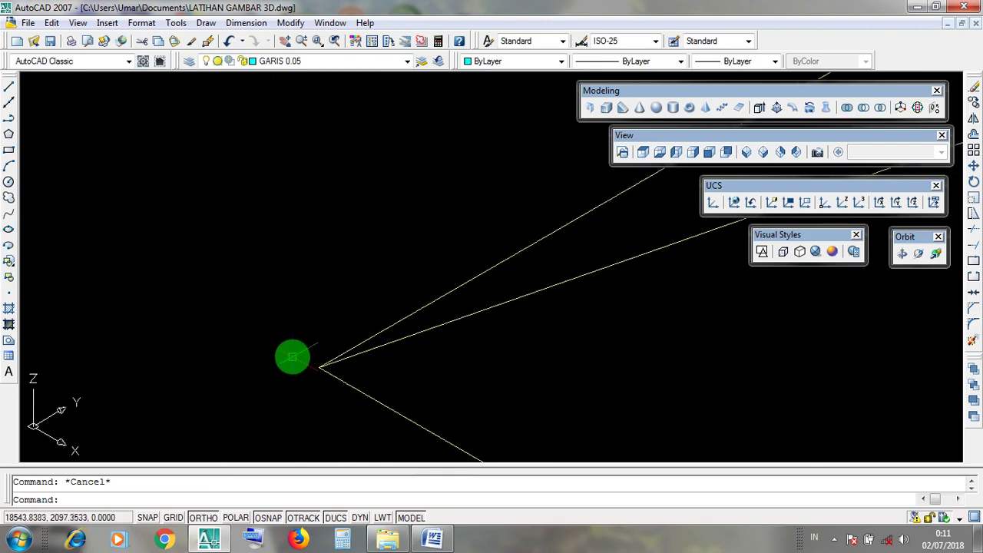
scroll(331, 381, up, 3)
click(331, 382)
click(281, 338)
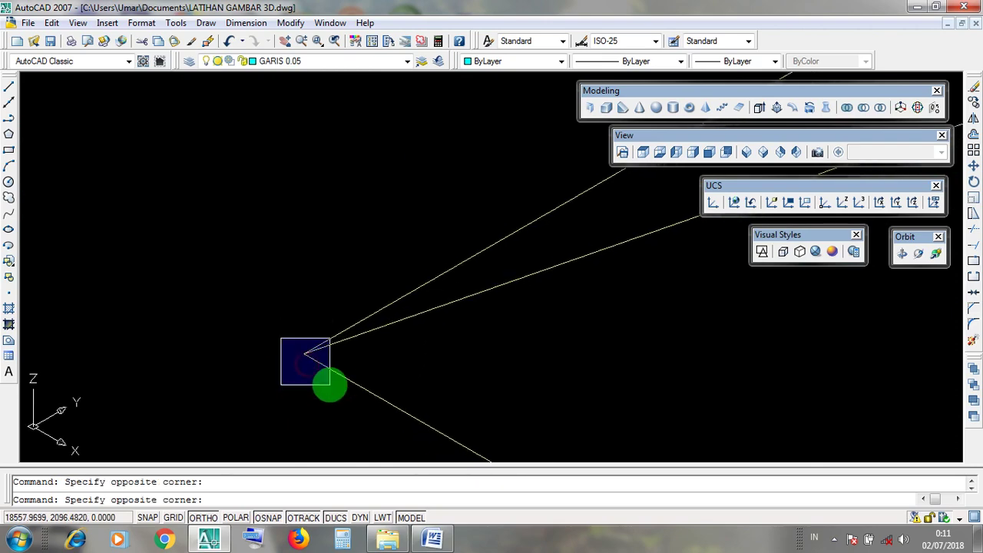
scroll(318, 375, down, 5)
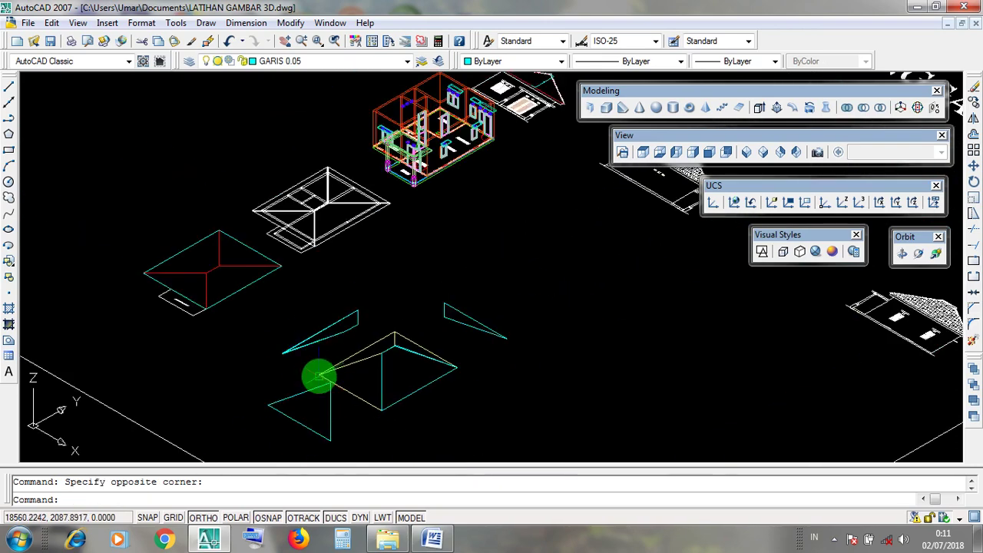
- Compare the lower vertex at the upper-left panel's pointed end with the matching left corner of the yellow frame
scroll(324, 336, up, 4)
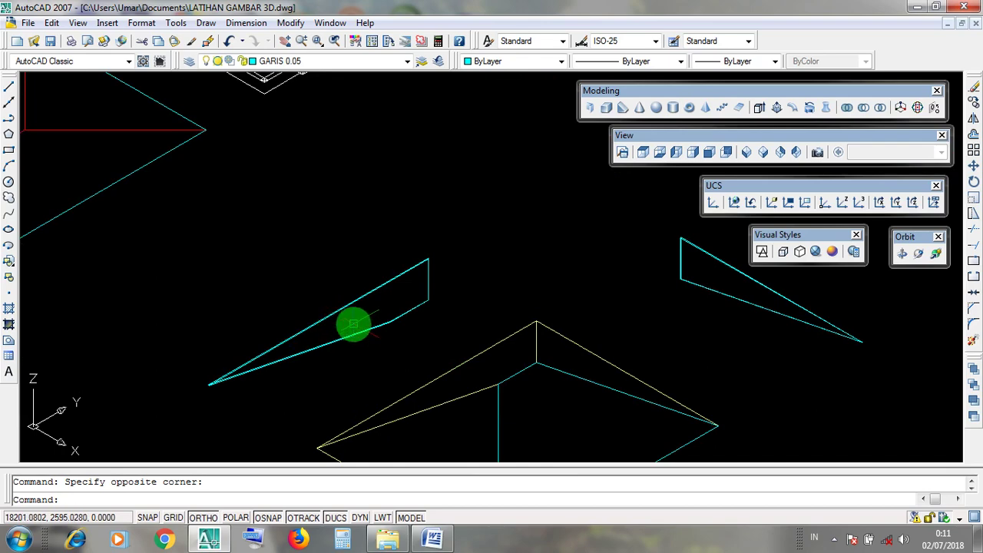
middle_drag(328, 390, 312, 311)
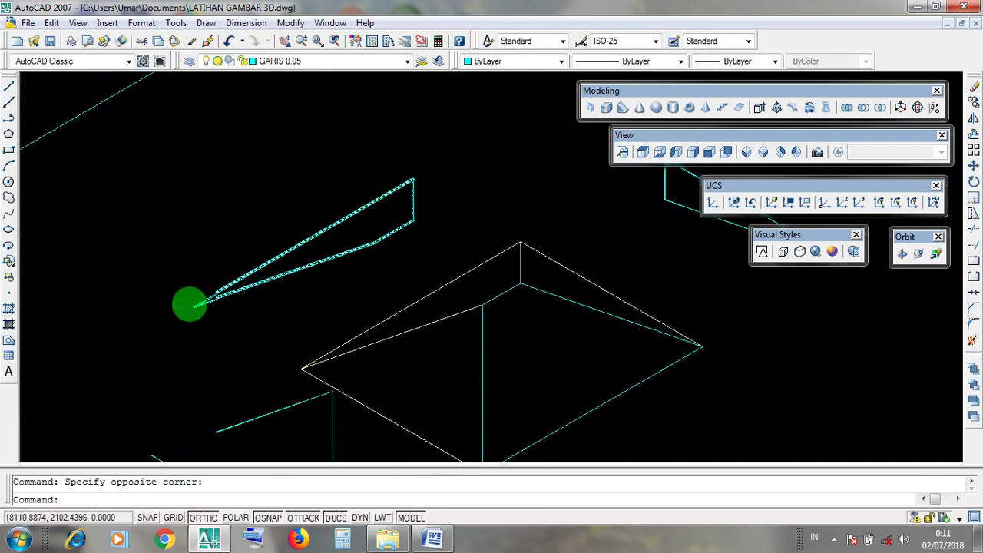
scroll(191, 307, up, 7)
scroll(243, 351, up, 3)
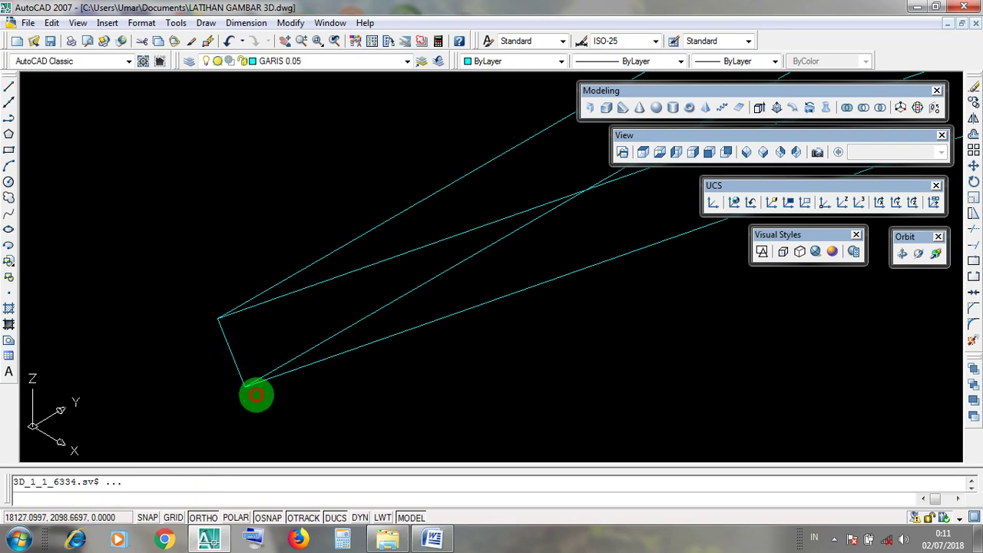
scroll(270, 343, down, 10)
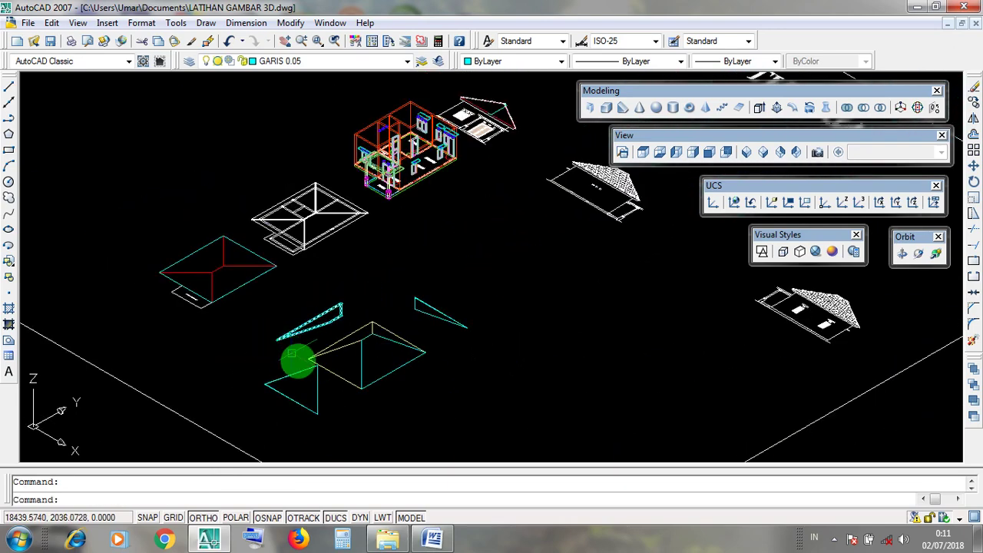
scroll(301, 355, up, 5)
scroll(299, 331, up, 4)
click(284, 319)
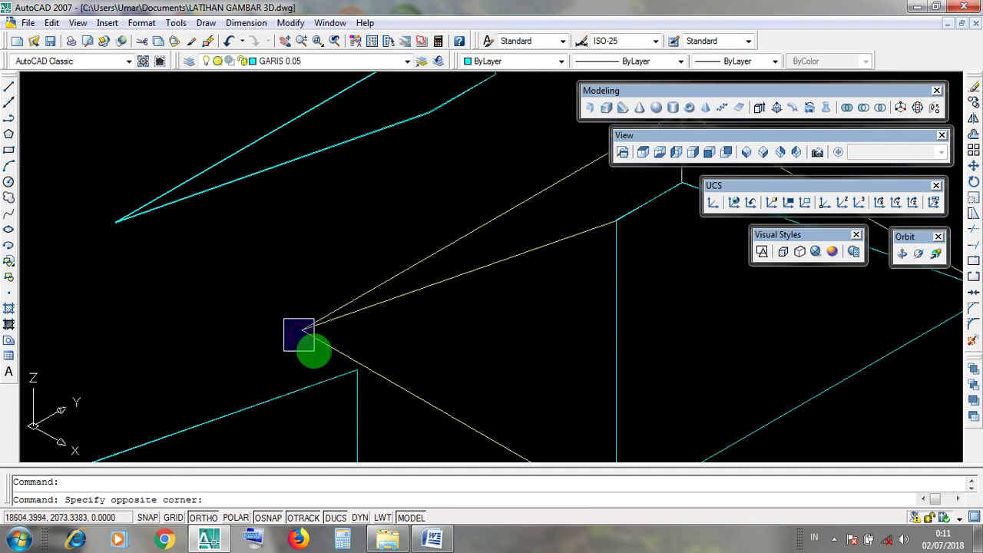
click(314, 351)
click(285, 317)
click(314, 342)
scroll(314, 338, up, 5)
scroll(254, 318, up, 4)
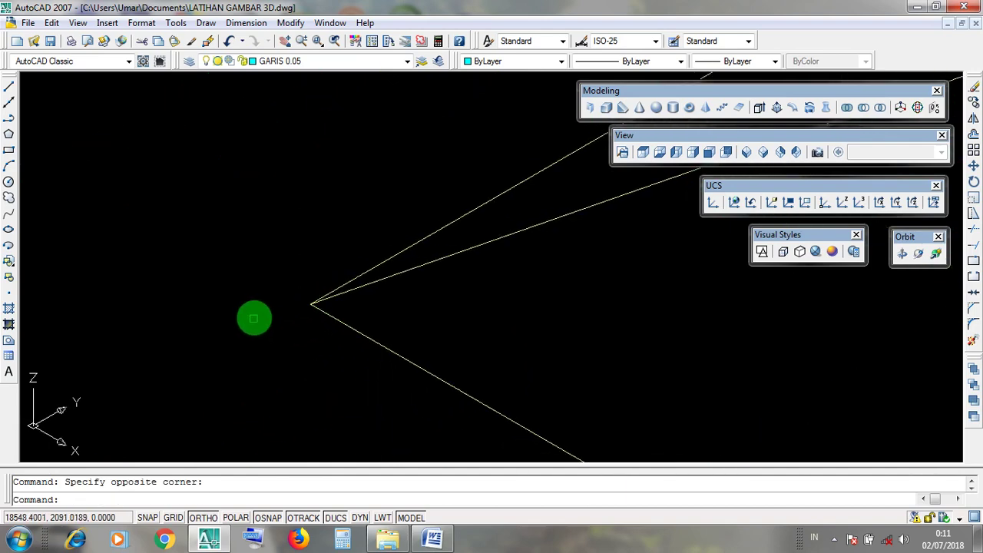
scroll(326, 365, down, 3)
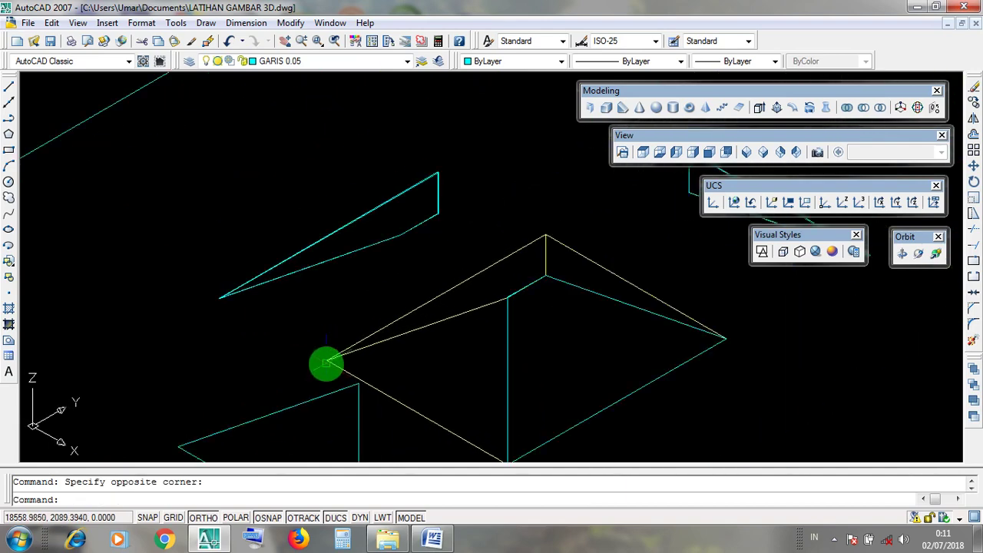
scroll(307, 338, down, 3)
scroll(325, 329, up, 5)
- Start moving the upper-left cyan panel, with the lower endpoint of the short edge at its pointed end as the base point
click(325, 329)
click(282, 258)
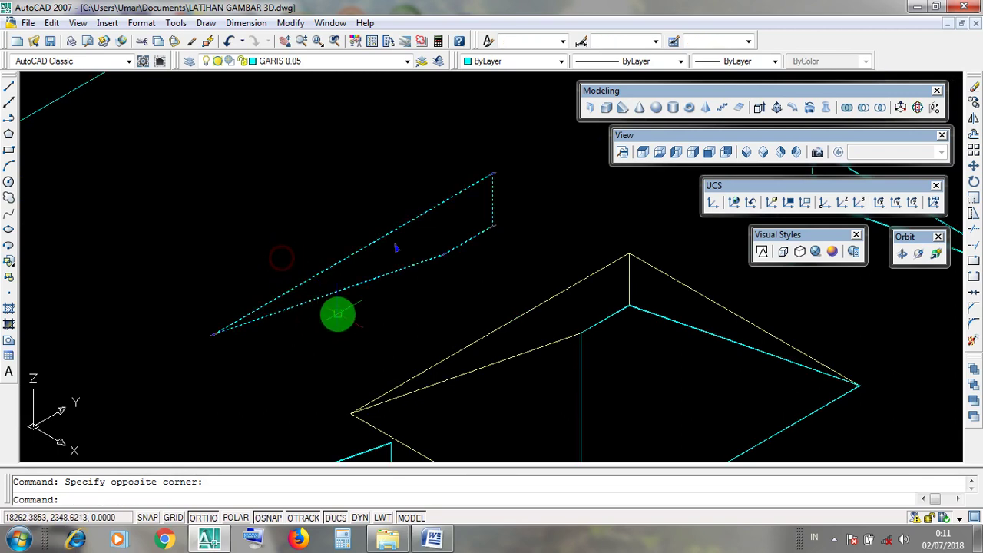
click(377, 316)
click(345, 239)
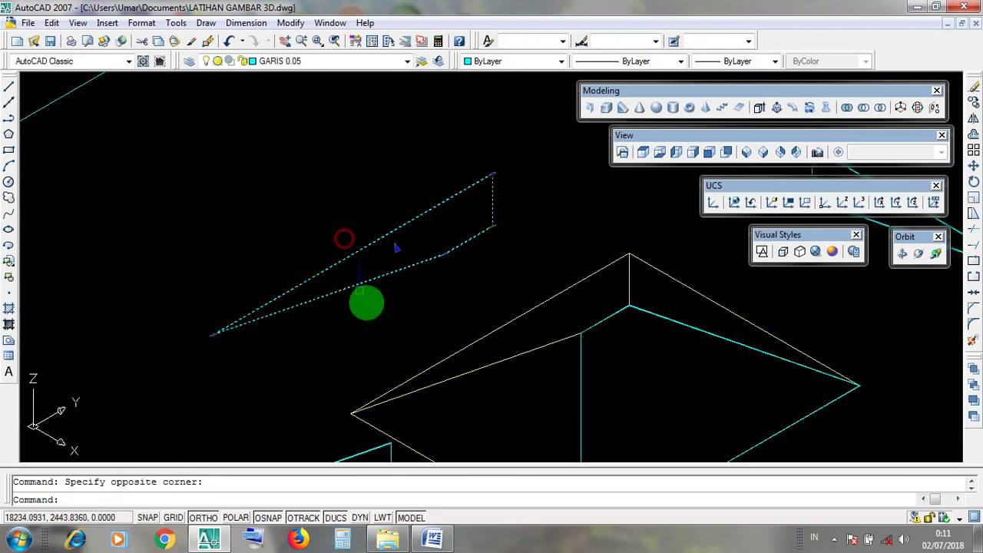
click(291, 23)
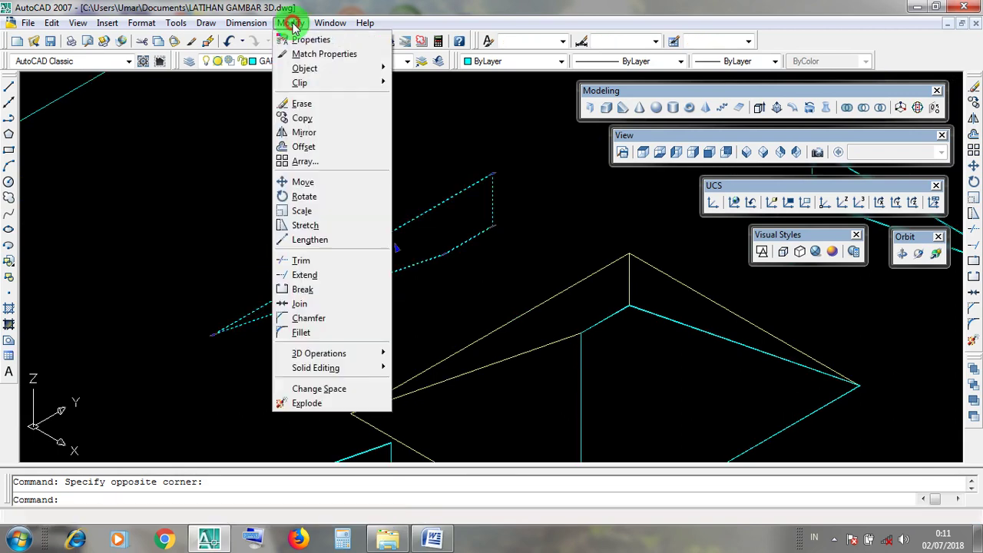
click(328, 182)
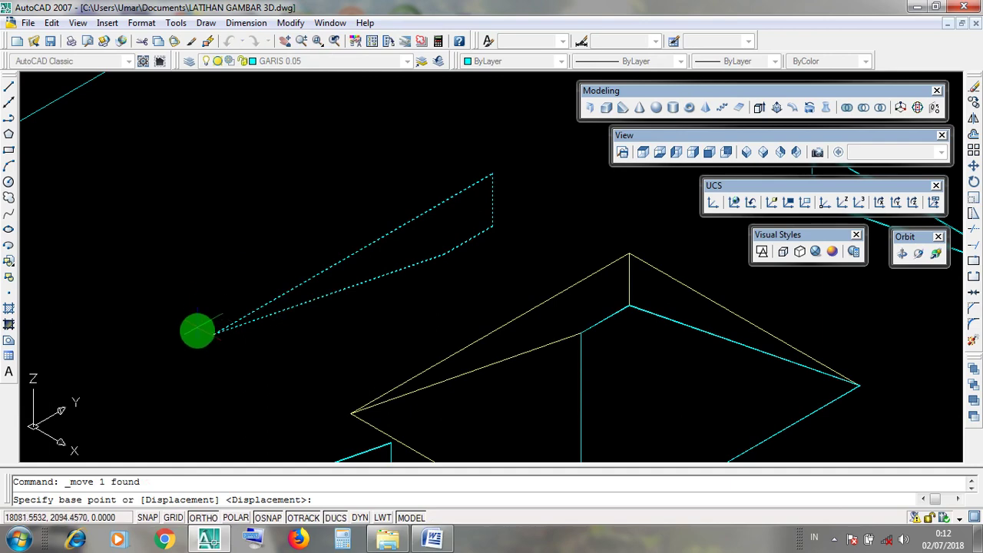
scroll(201, 332, up, 3)
scroll(216, 335, up, 10)
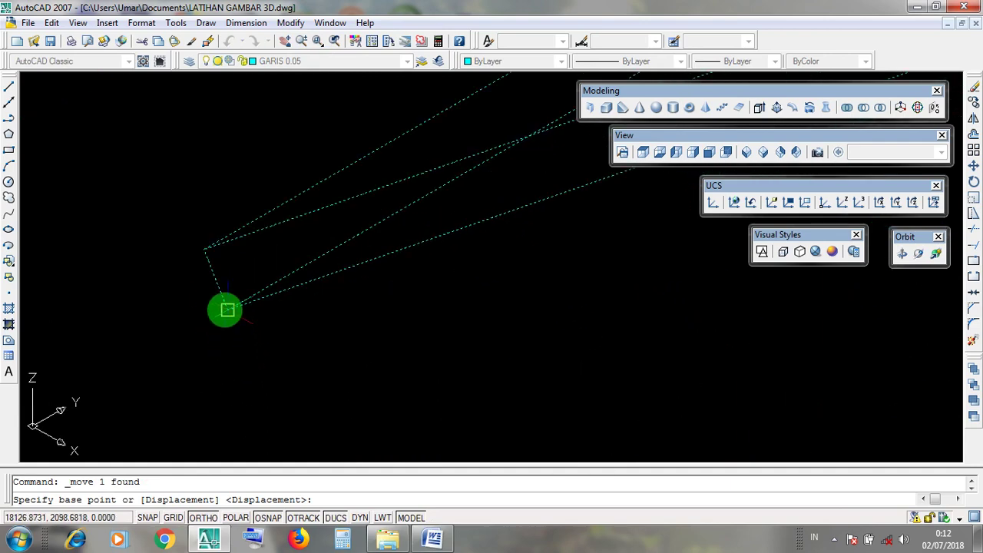
scroll(227, 309, up, 2)
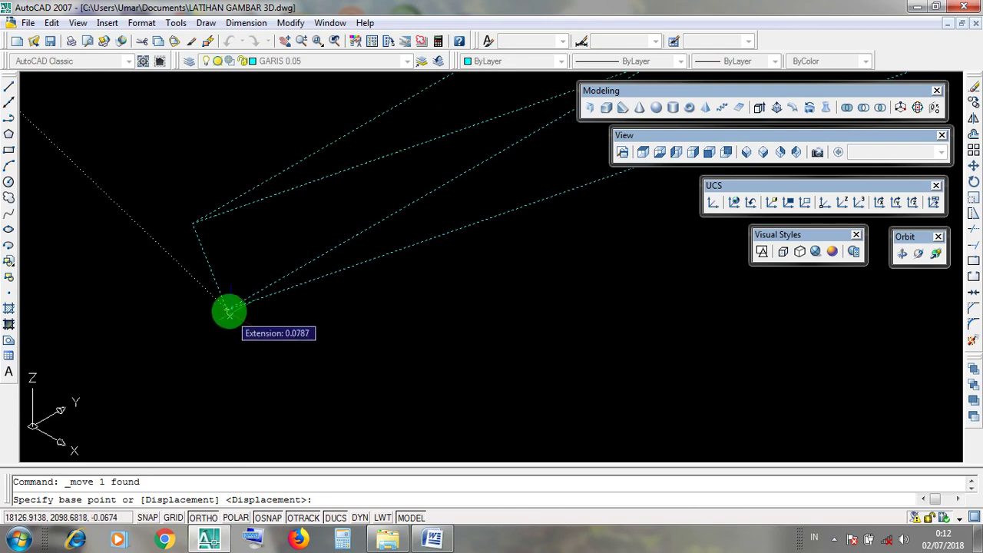
scroll(228, 310, down, 3)
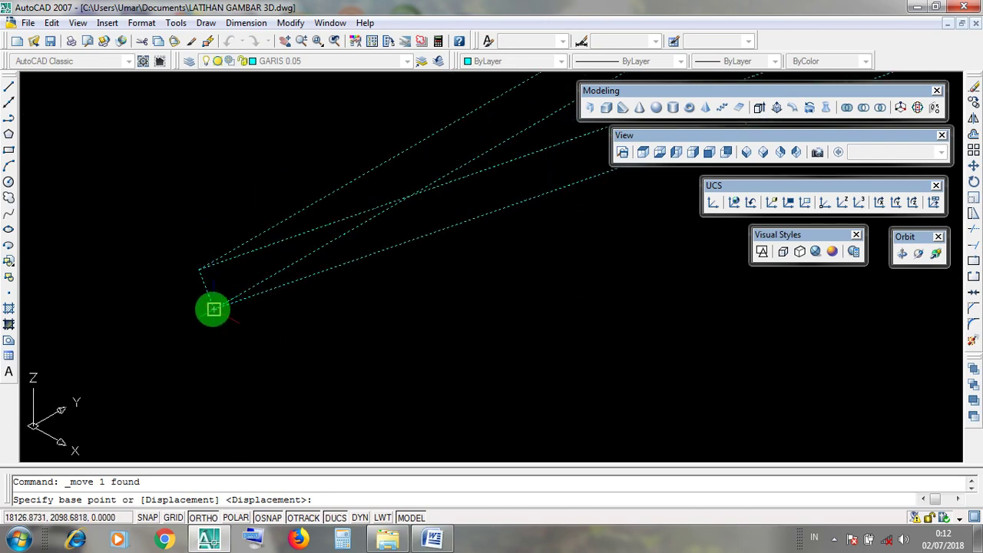
click(213, 308)
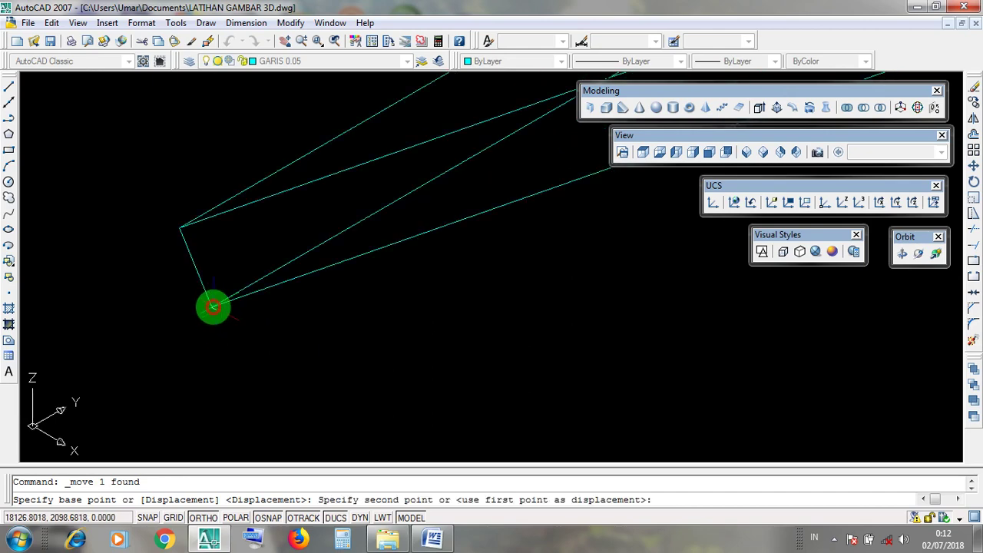
- Place the moved panel on the roof frame by snapping its base point to the endpoint at the frame's left corner
scroll(214, 308, down, 3)
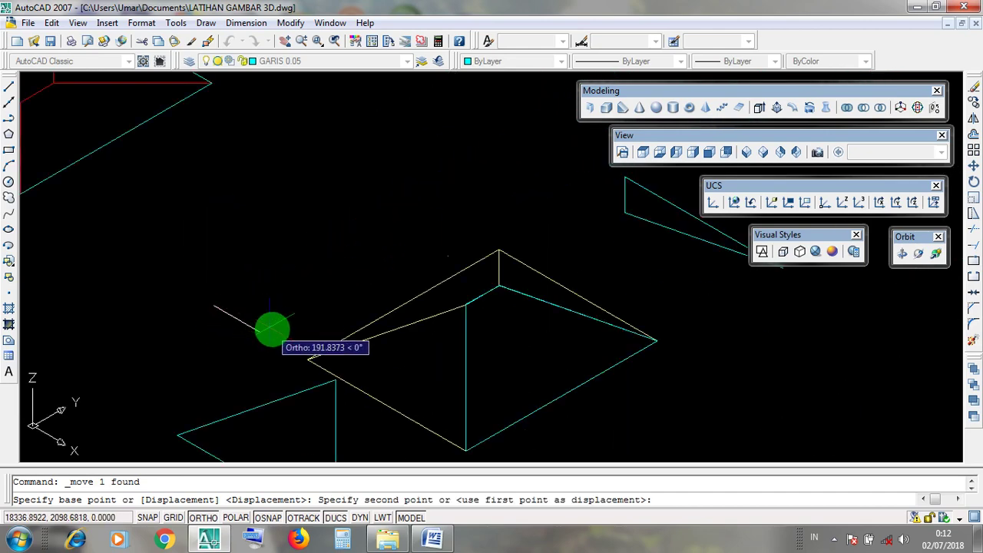
scroll(329, 340, up, 5)
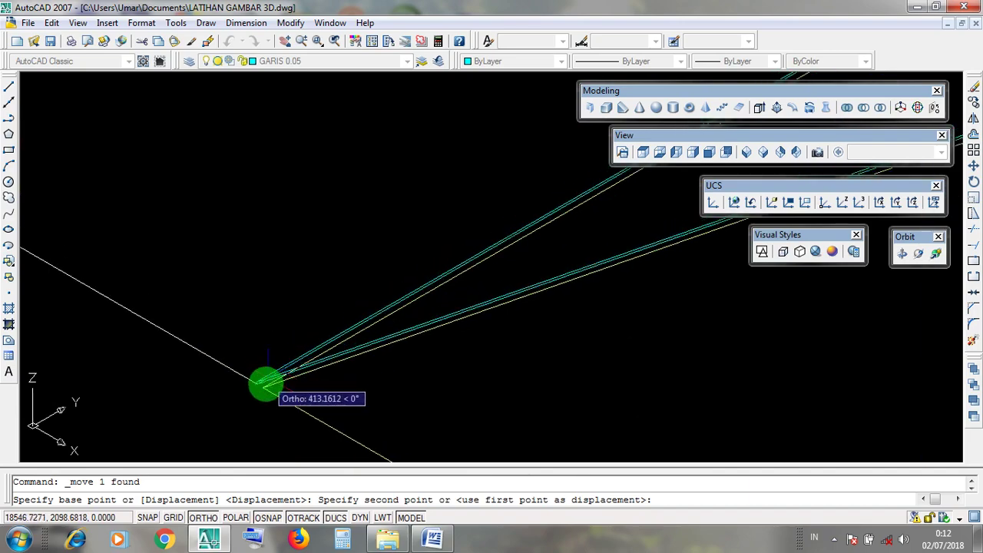
scroll(269, 395, up, 8)
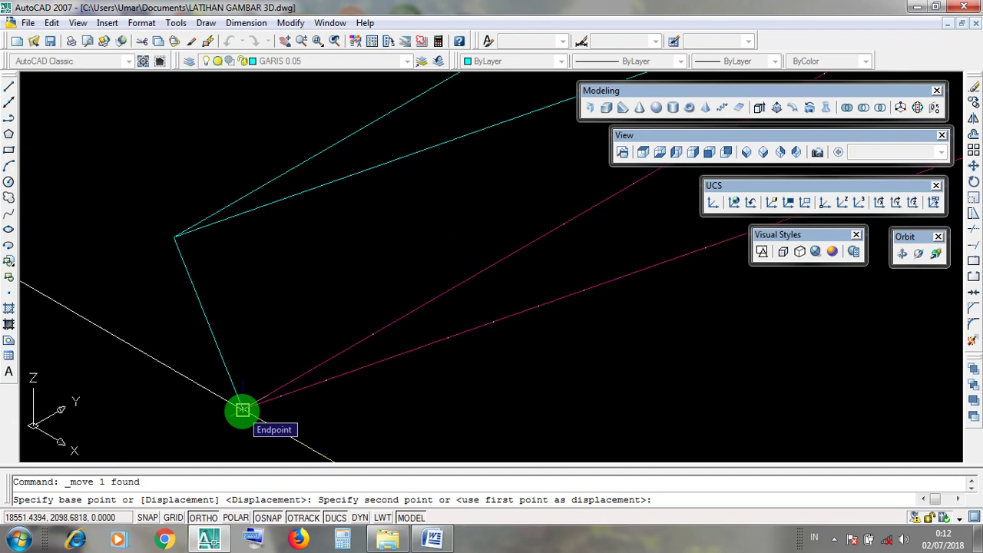
click(242, 409)
scroll(243, 410, down, 4)
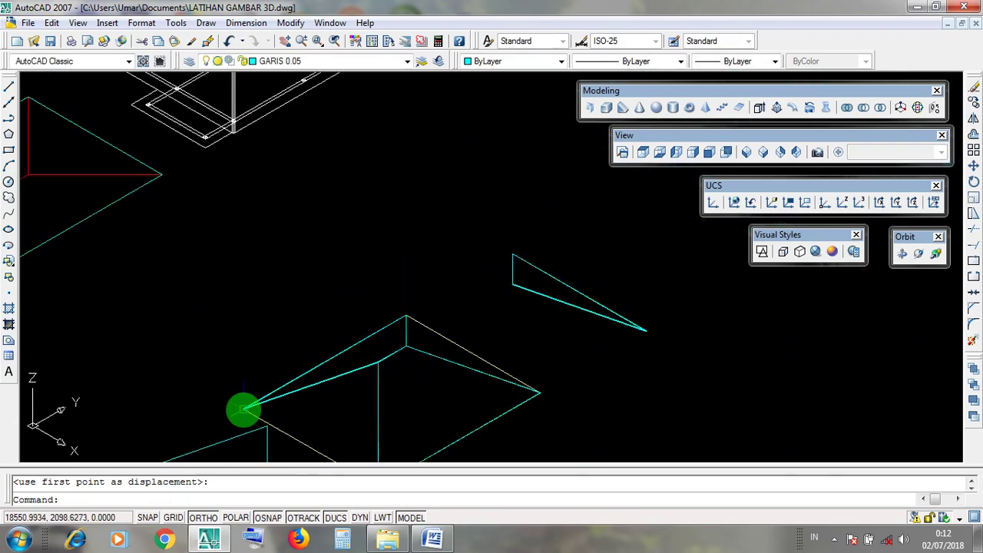
- Examine the lowest corner of the loose triangular cyan panel beside the roof frame
scroll(243, 409, down, 2)
scroll(297, 408, up, 3)
middle_drag(297, 406, 326, 324)
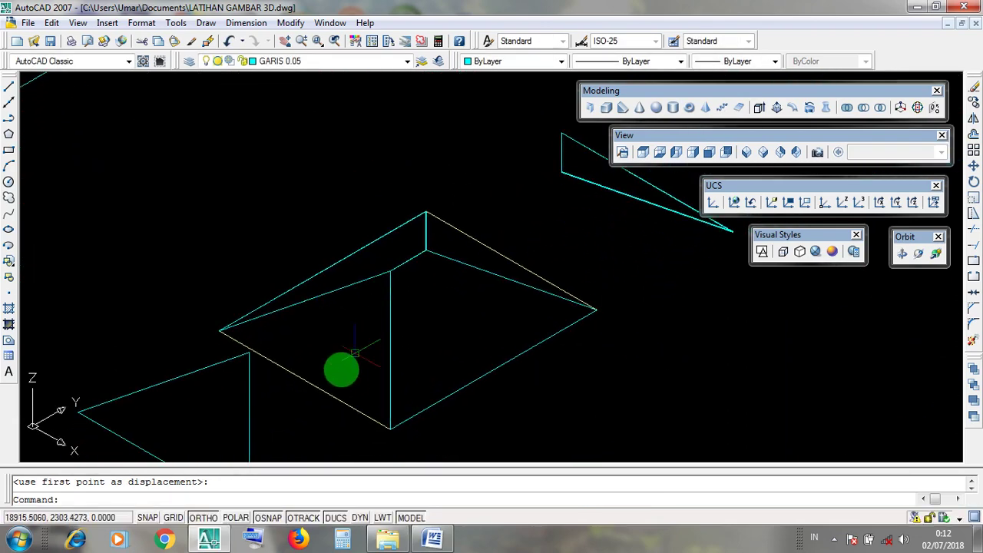
middle_drag(355, 354, 362, 281)
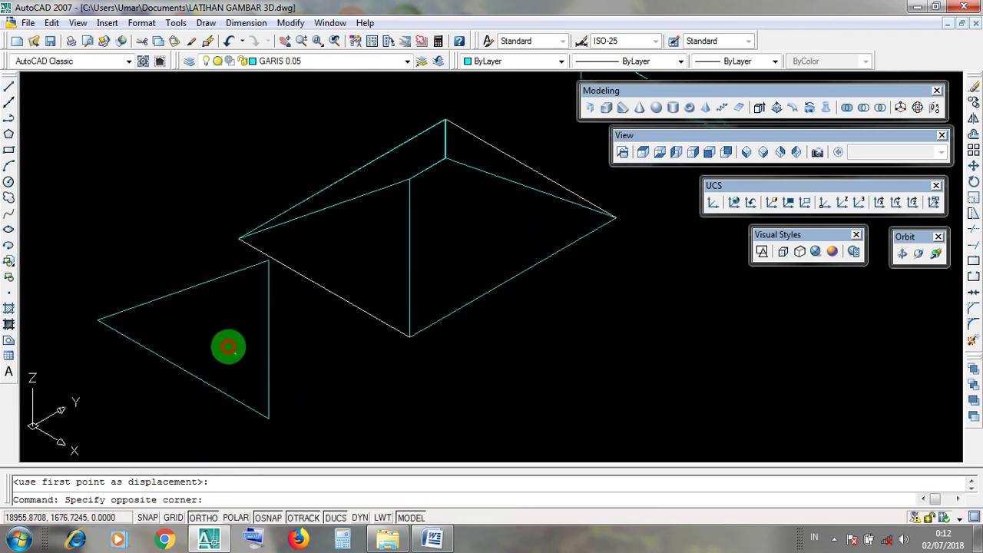
scroll(267, 419, up, 5)
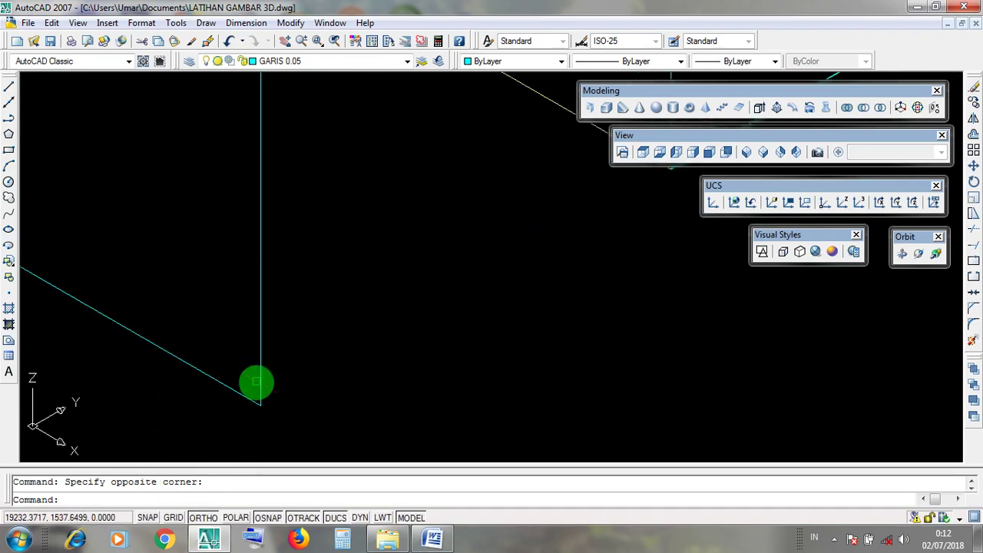
scroll(255, 382, down, 2)
scroll(249, 377, up, 2)
scroll(248, 377, down, 1)
click(248, 376)
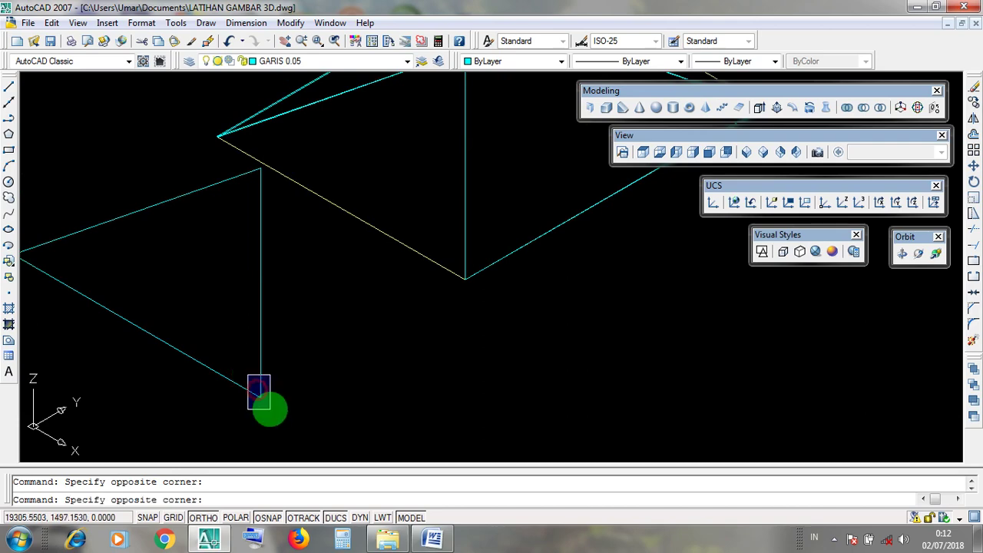
click(253, 382)
scroll(263, 405, up, 5)
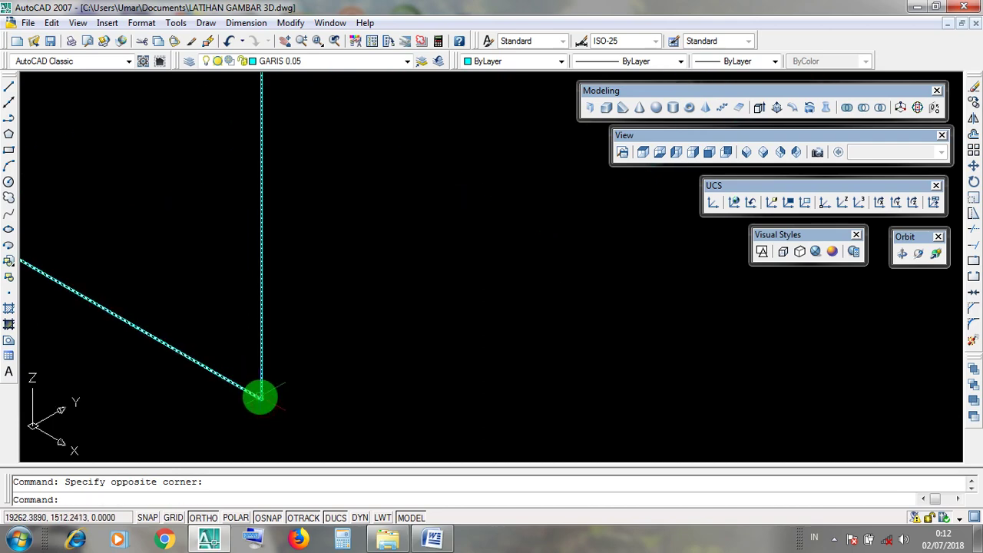
middle_drag(261, 419, 341, 373)
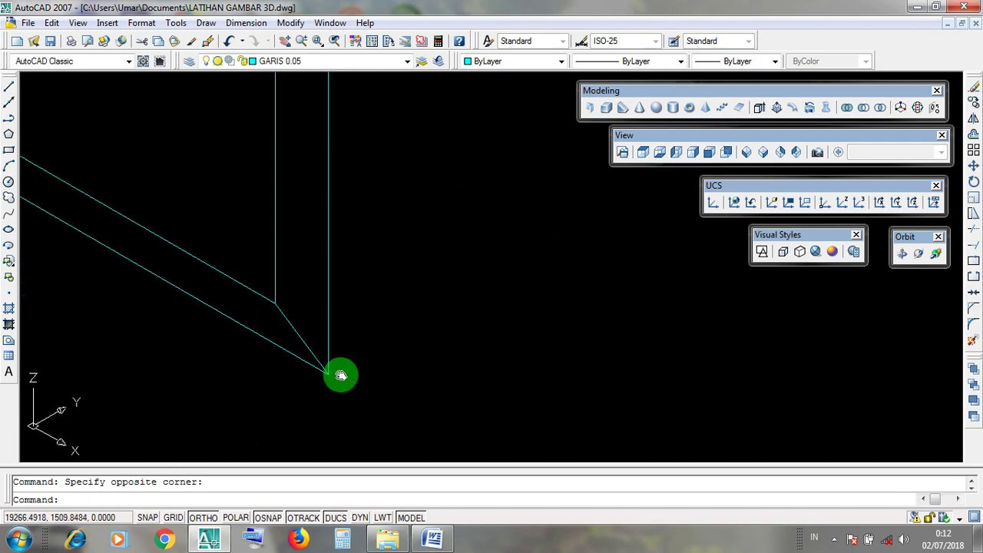
- Compare both endpoints of the short thickness edge at the loose triangular panel's lowest corner to choose the base point
key(Escape)
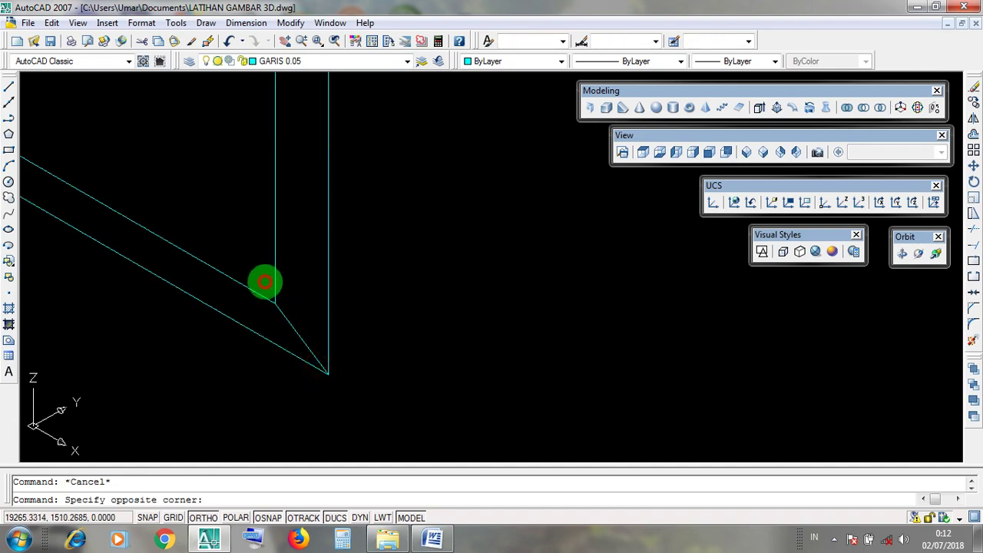
click(318, 348)
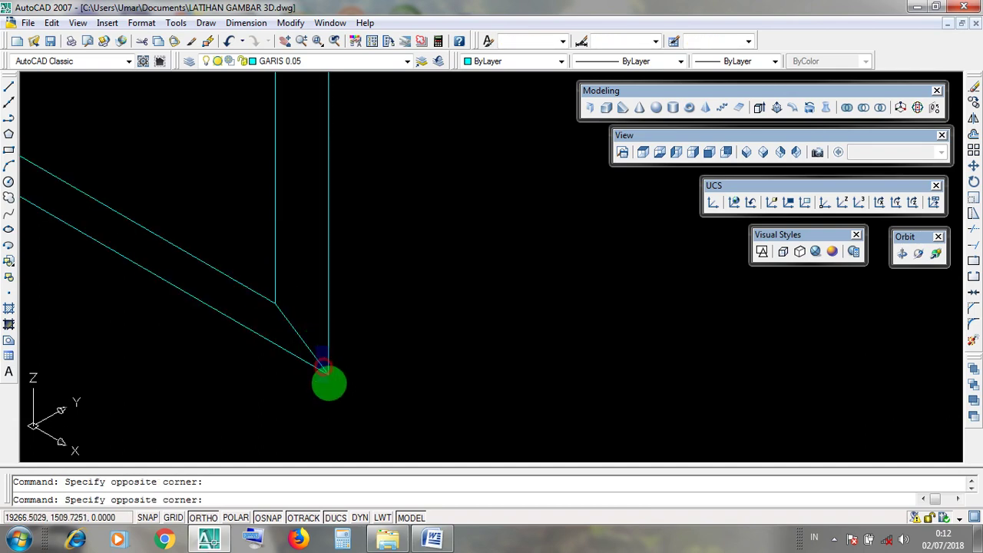
click(265, 280)
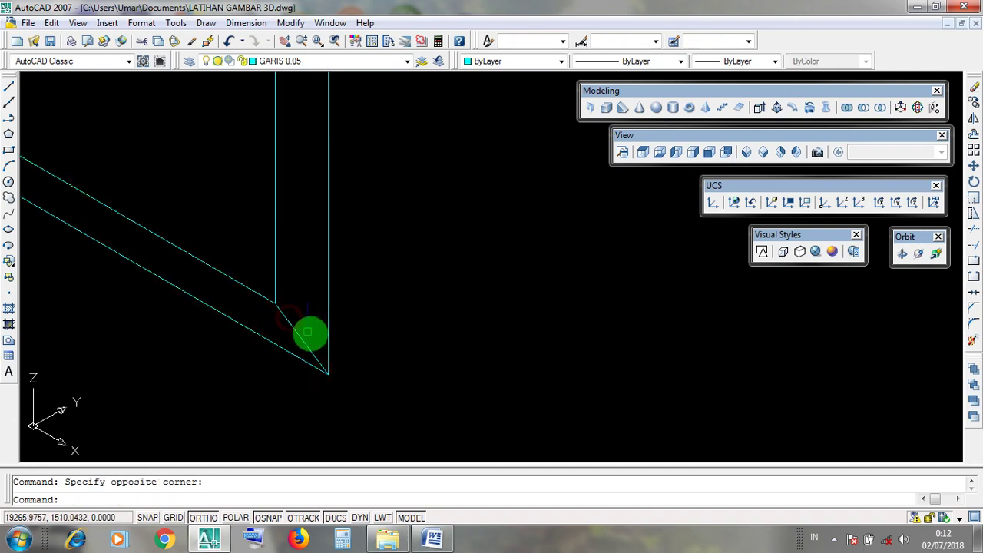
click(320, 351)
click(336, 382)
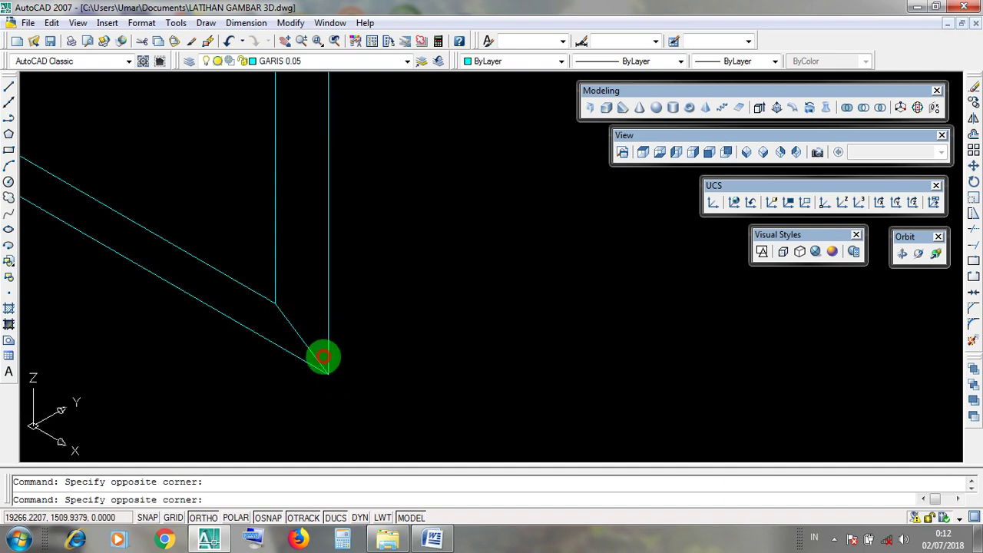
scroll(340, 384, down, 5)
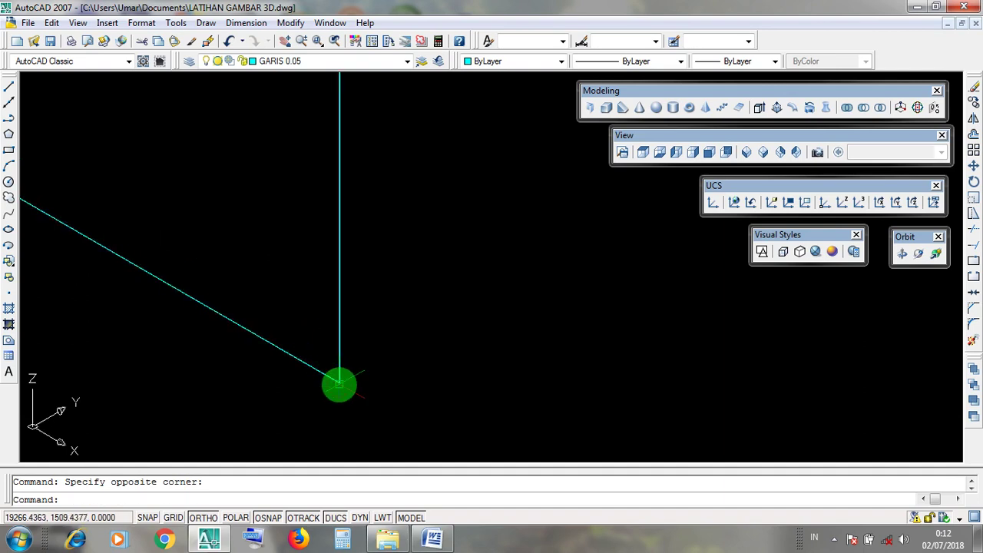
scroll(470, 308, up, 4)
- Examine the front corner of the yellow roof frame and the adjoining panel's short edge as the destination for the triangular panel
scroll(474, 306, up, 8)
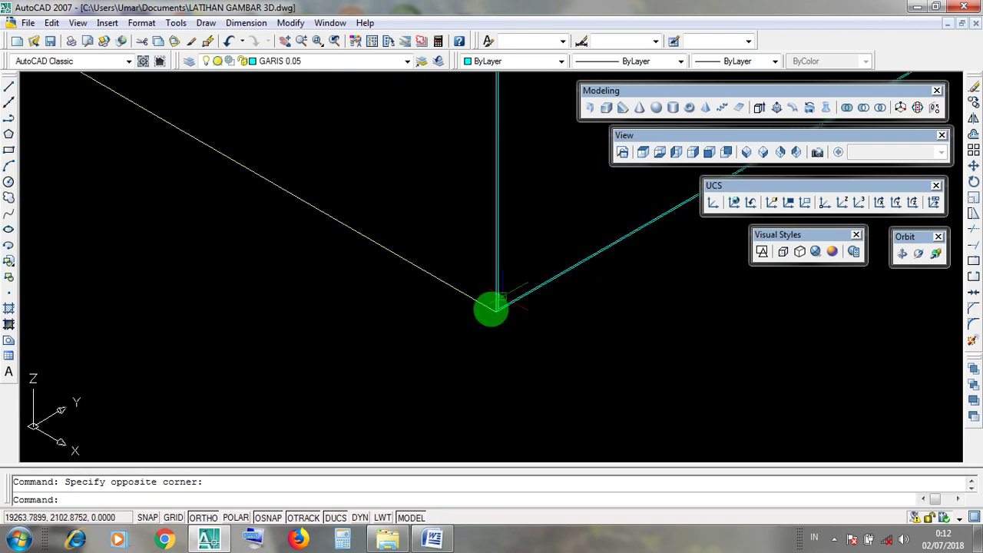
scroll(428, 349, down, 11)
click(431, 325)
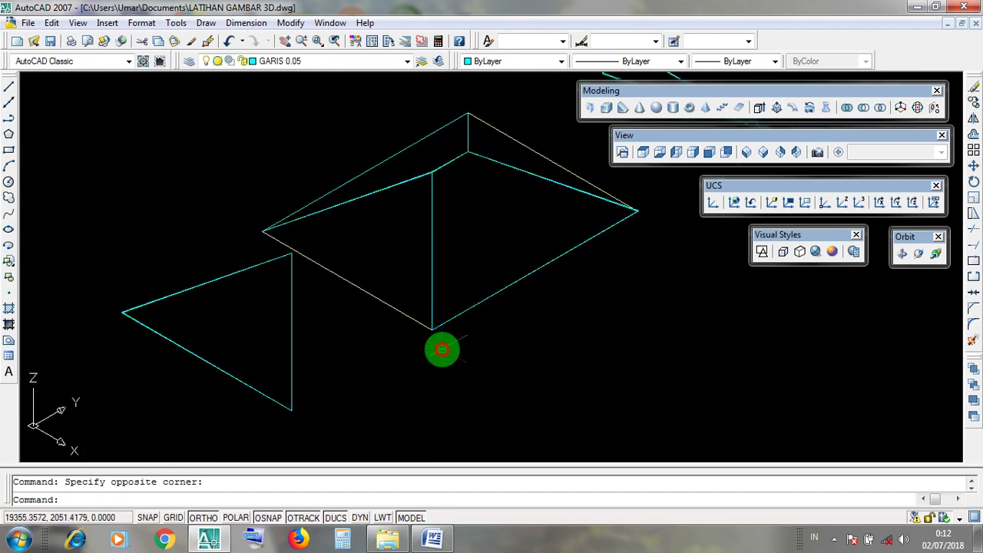
scroll(442, 350, up, 6)
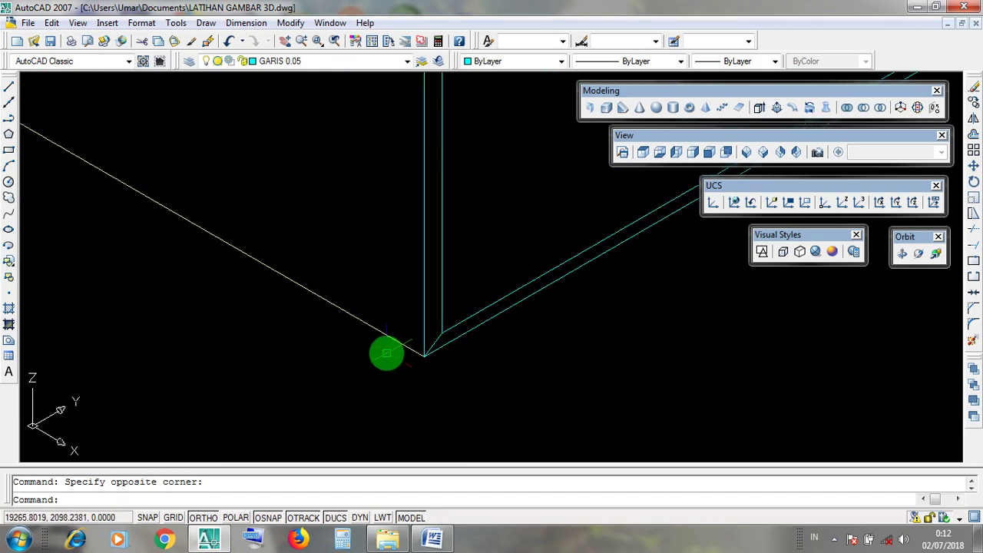
scroll(411, 323, up, 3)
middle_drag(448, 365, 422, 276)
scroll(429, 321, up, 1)
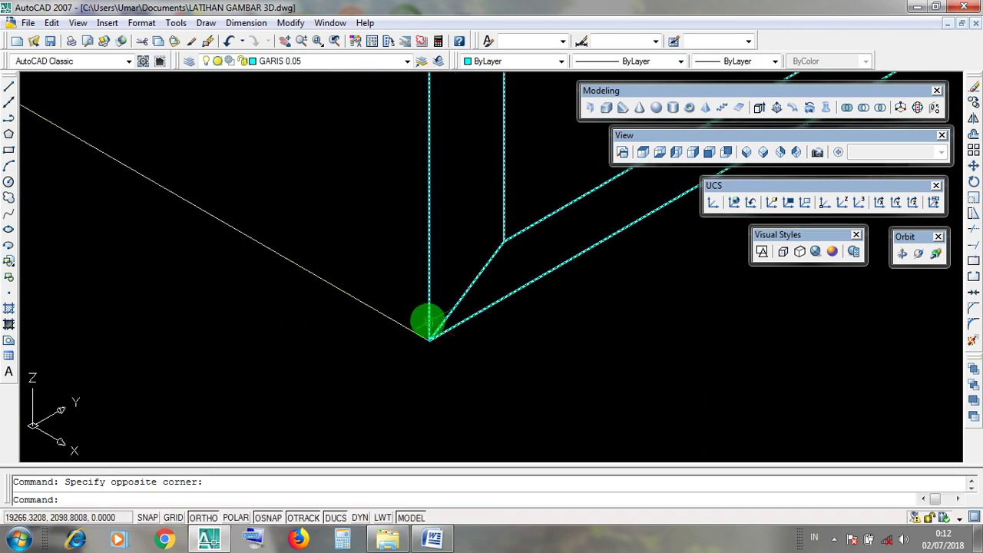
key(Escape)
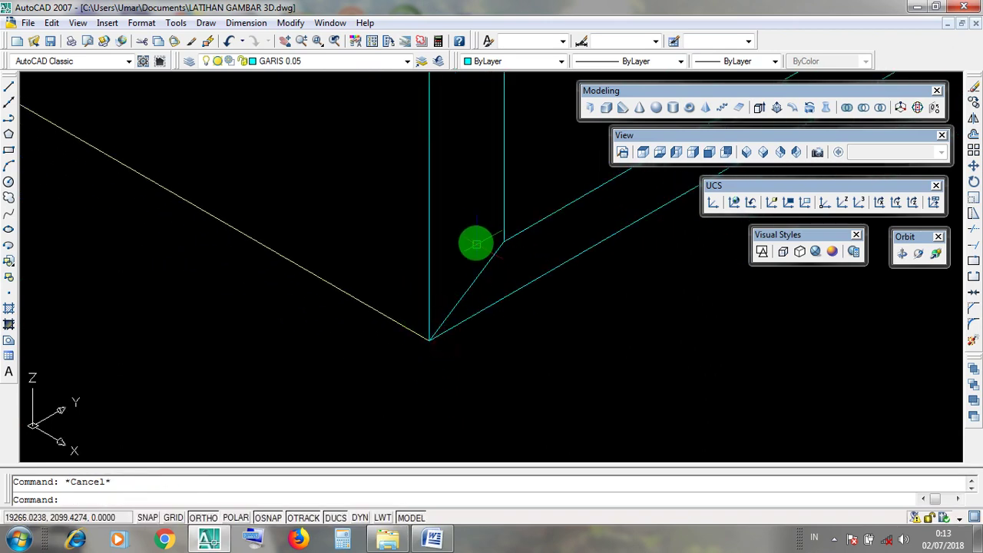
click(489, 224)
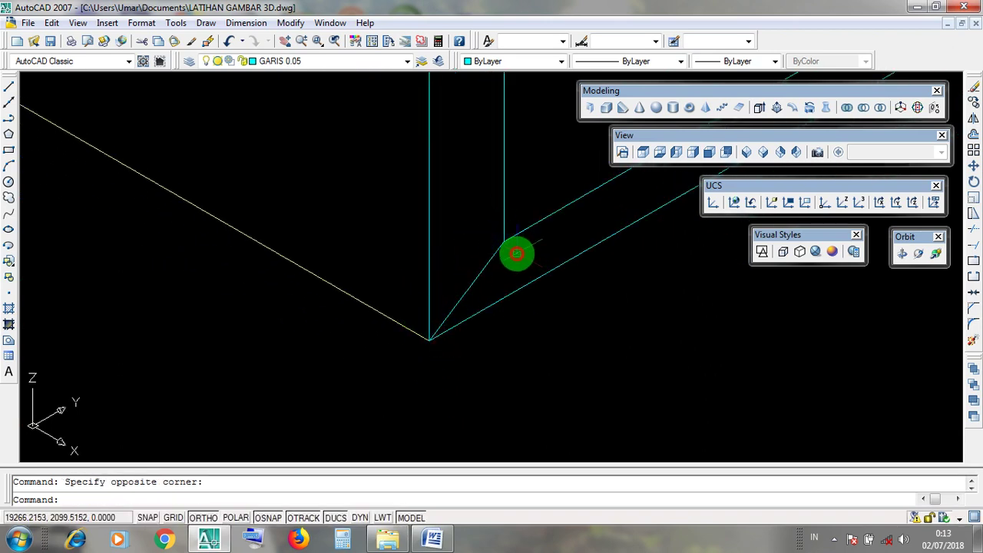
click(444, 346)
scroll(443, 346, up, 4)
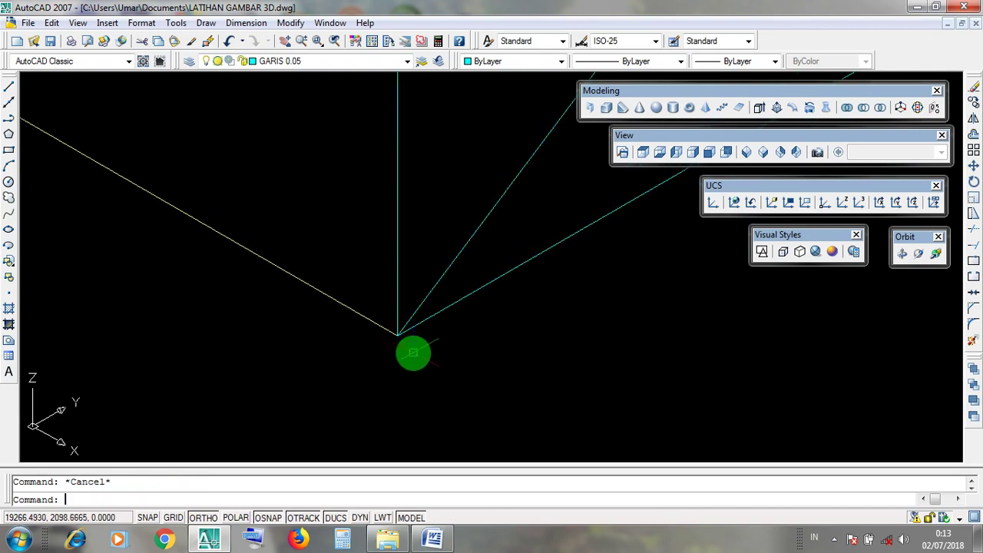
scroll(413, 353, down, 10)
scroll(412, 352, down, 4)
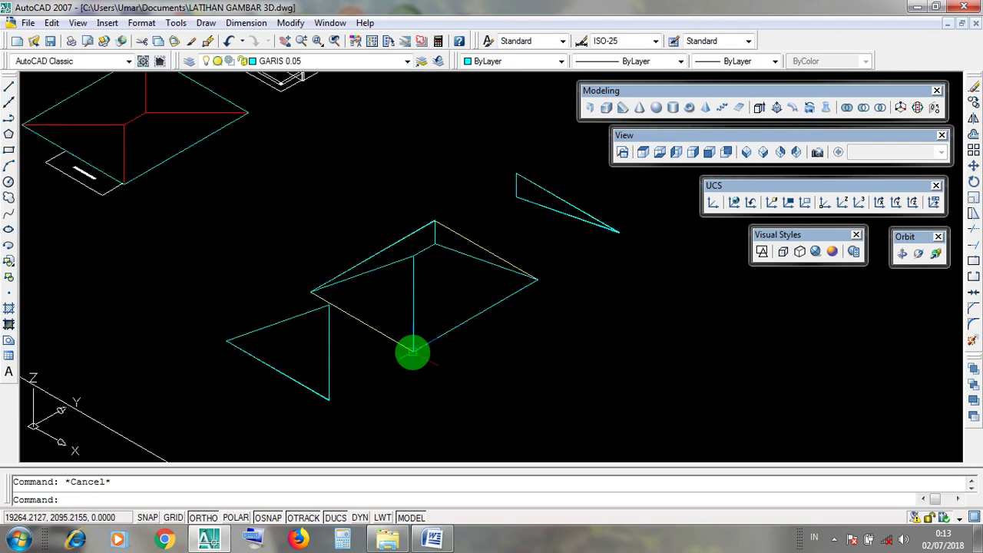
- Start moving the loose triangular panel, with the lower endpoint of the short edge at its lowest corner as the base point
scroll(332, 399, up, 5)
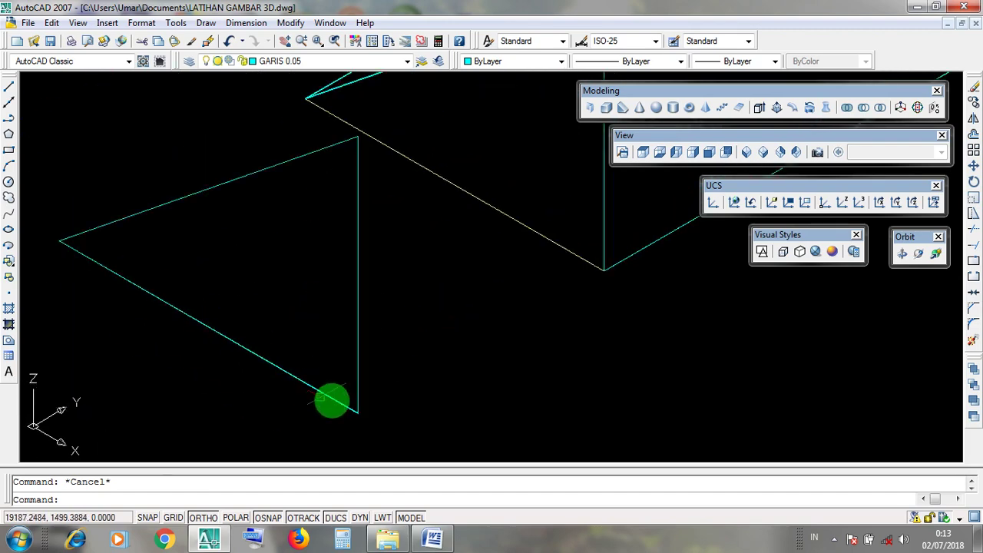
click(365, 405)
click(300, 364)
click(374, 382)
click(244, 330)
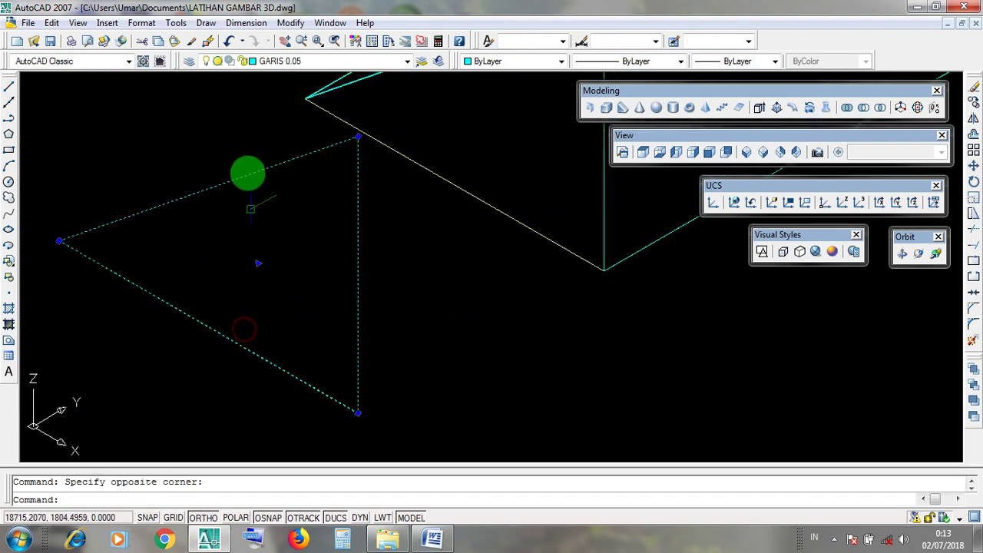
click(289, 24)
click(290, 24)
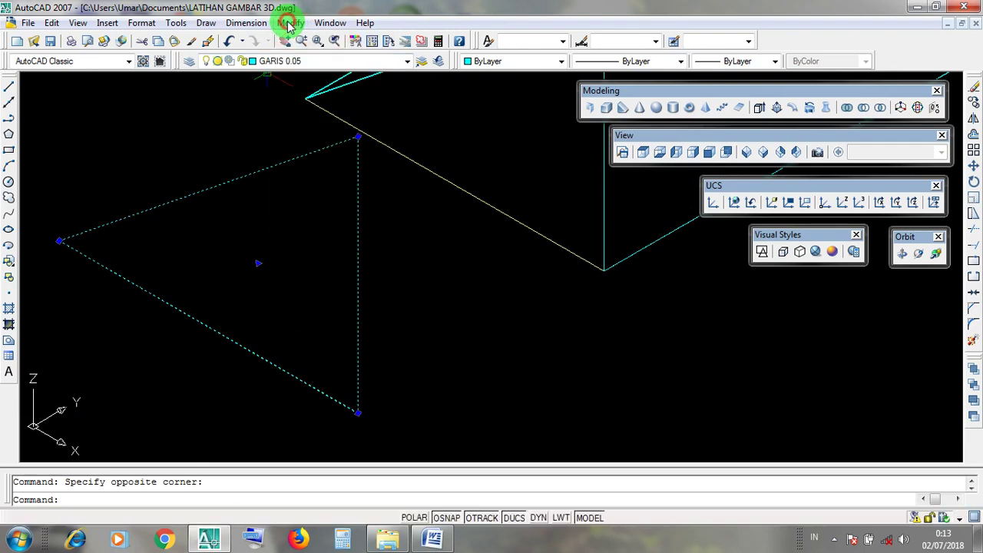
click(290, 24)
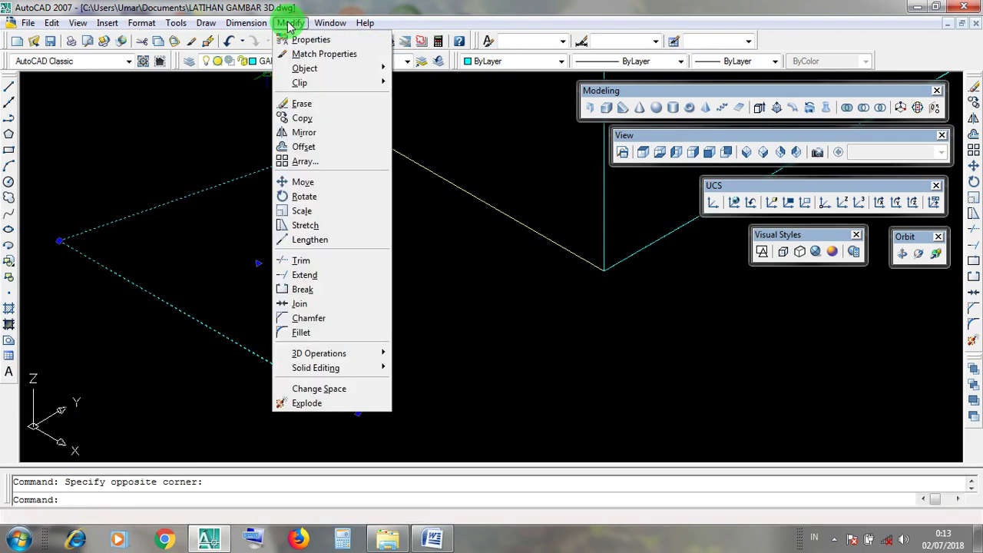
click(332, 189)
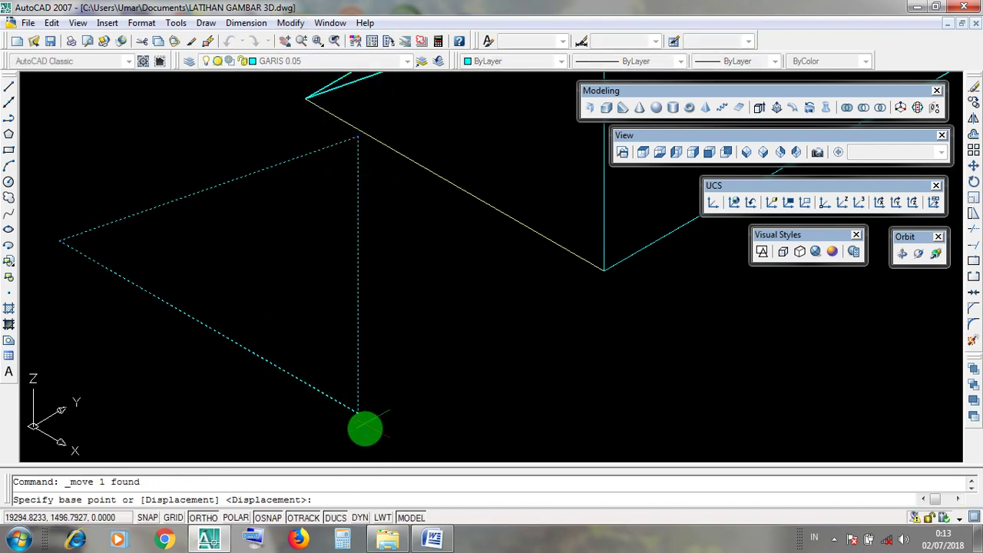
scroll(365, 429, up, 5)
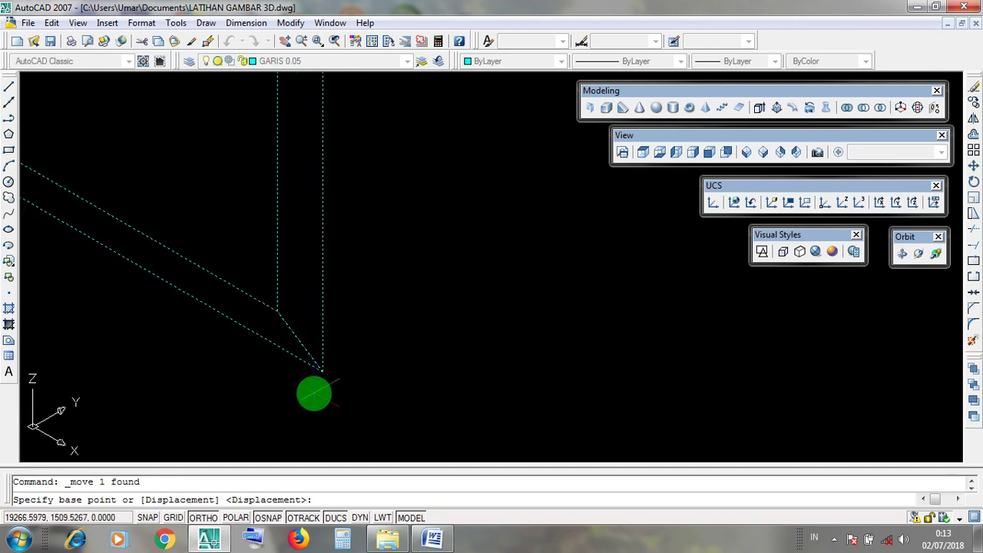
scroll(315, 393, up, 2)
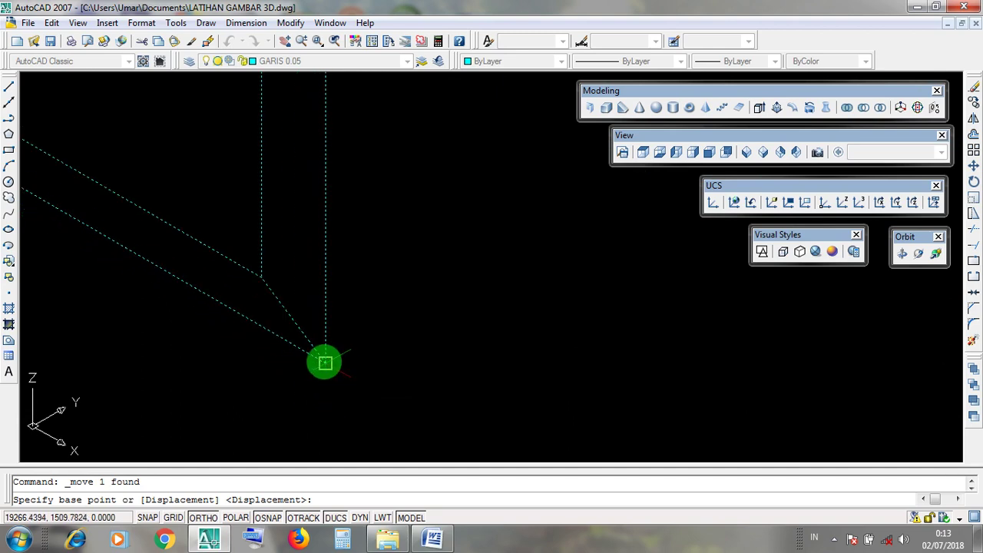
click(325, 363)
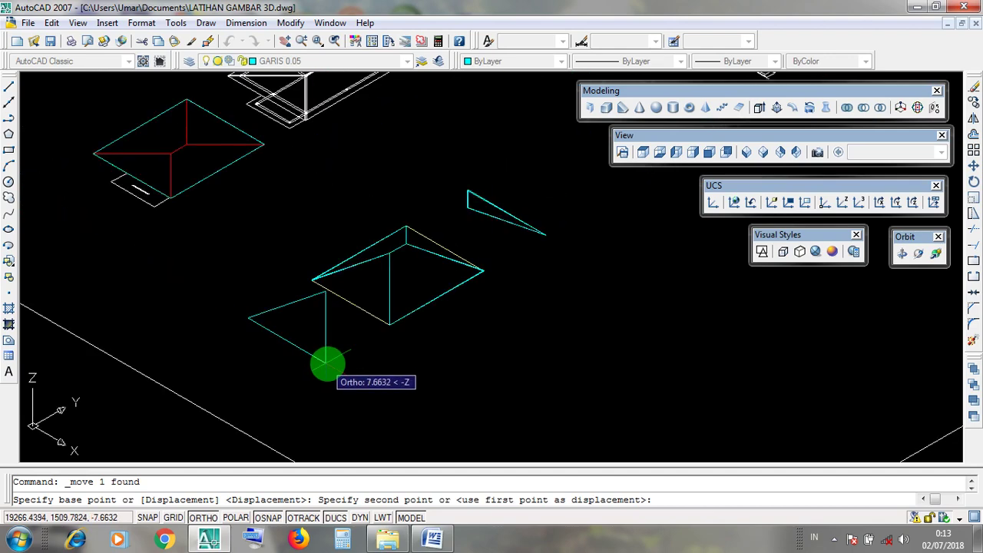
- Place the triangular panel on the roof by snapping its base point to the endpoint at the yellow frame's front corner
scroll(328, 362, up, 5)
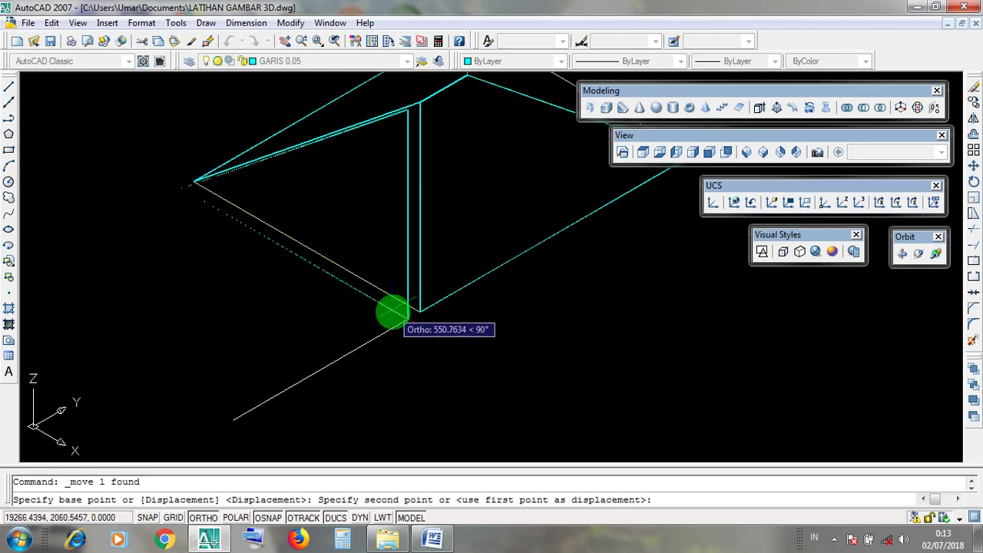
scroll(393, 311, up, 3)
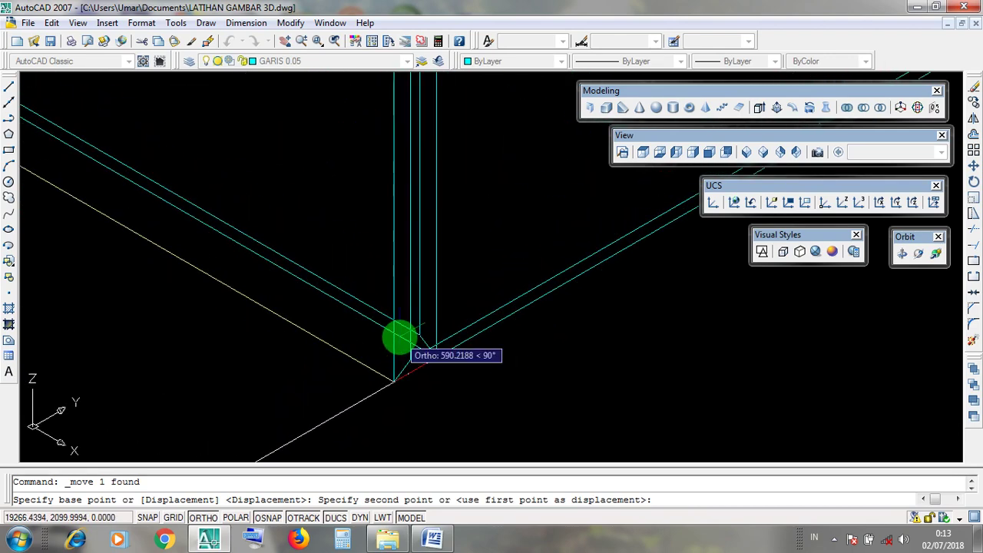
scroll(402, 346, up, 5)
middle_drag(408, 397, 413, 308)
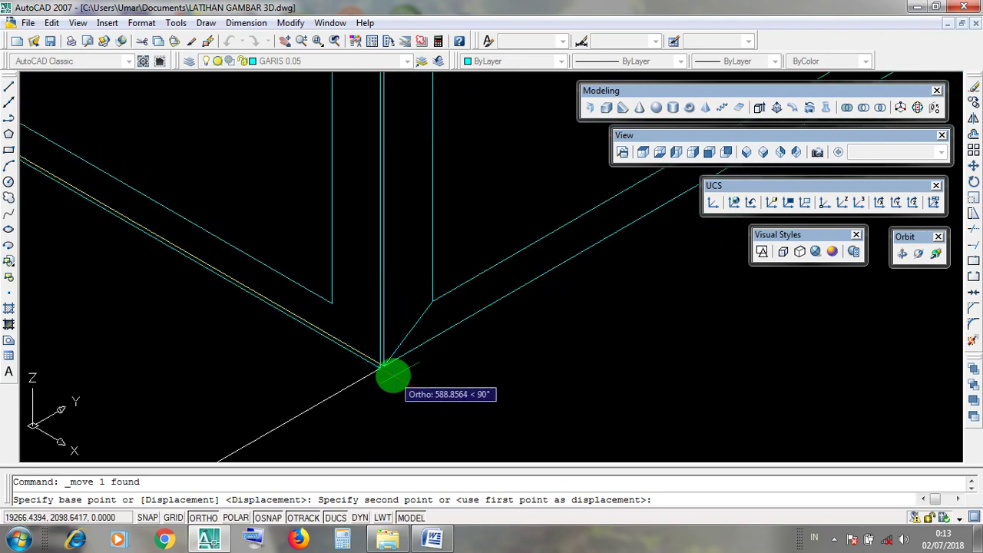
click(384, 365)
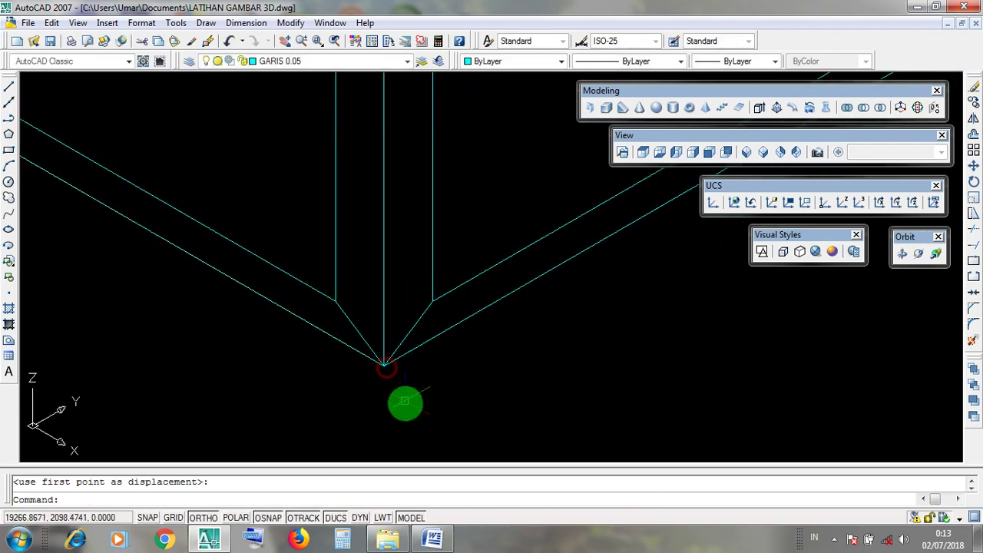
- Compare both endpoints of the short thickness edge at the remaining loose triangular panel's pointed tip to choose the base point
scroll(405, 403, down, 5)
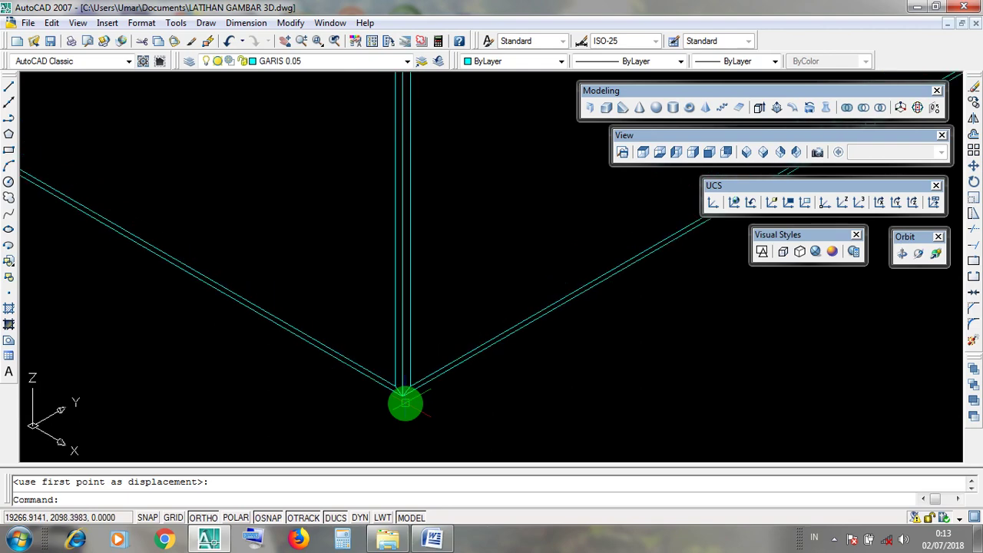
scroll(408, 384, down, 2)
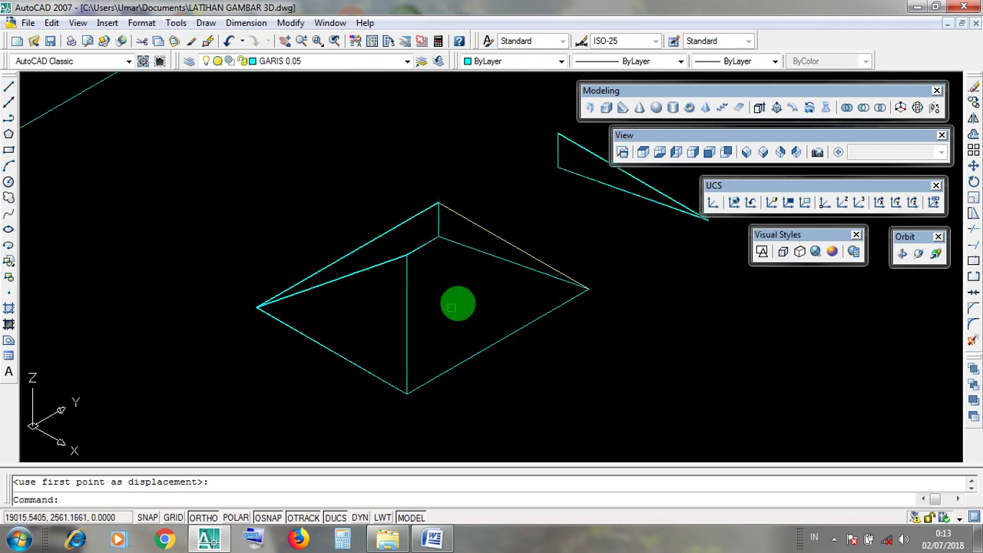
middle_drag(457, 305, 397, 341)
middle_drag(568, 289, 476, 335)
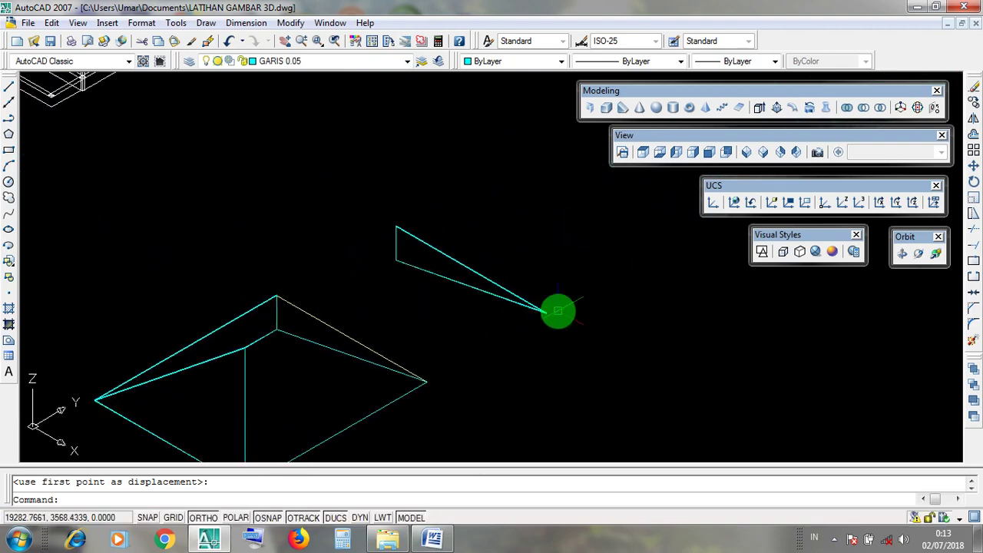
scroll(556, 311, up, 6)
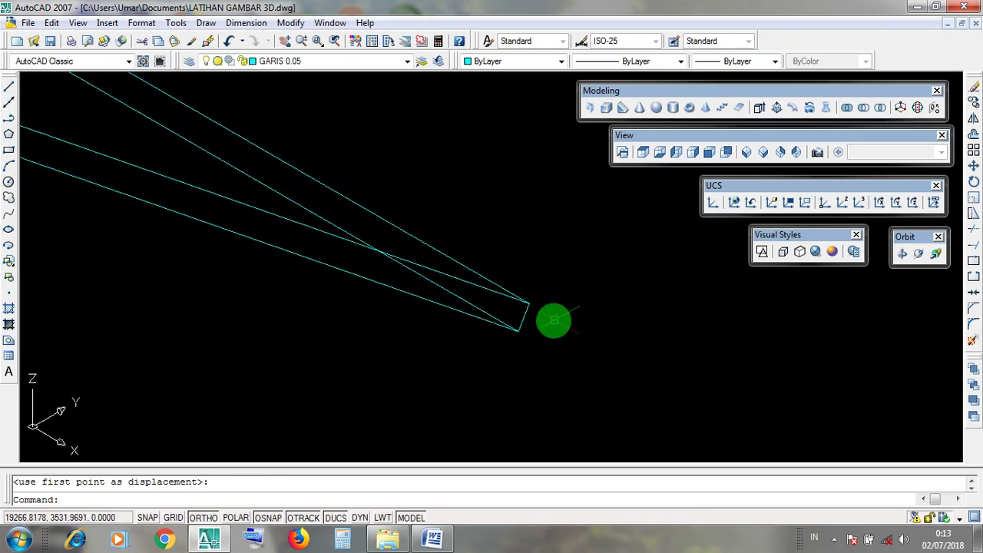
scroll(537, 318, down, 8)
click(527, 294)
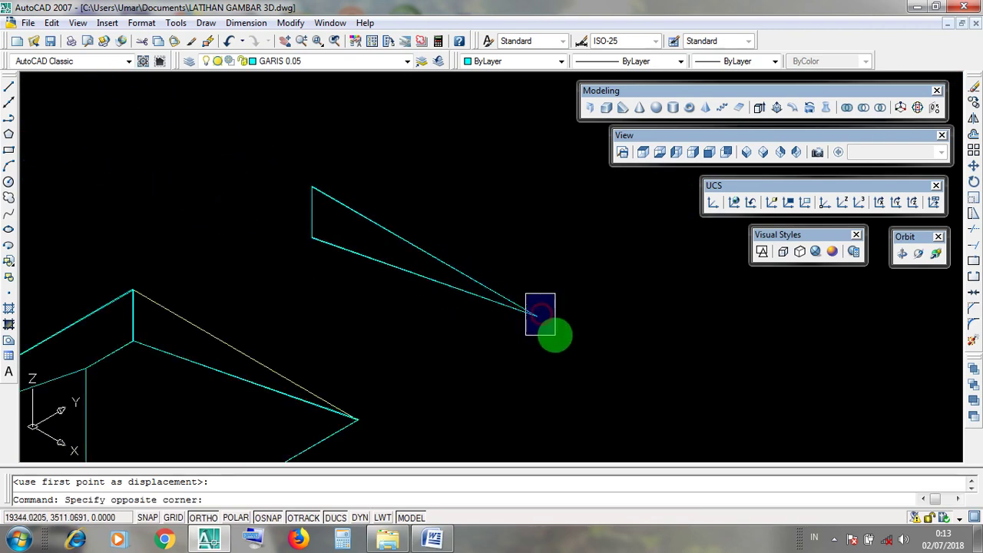
click(556, 336)
click(525, 294)
click(553, 334)
scroll(537, 321, up, 5)
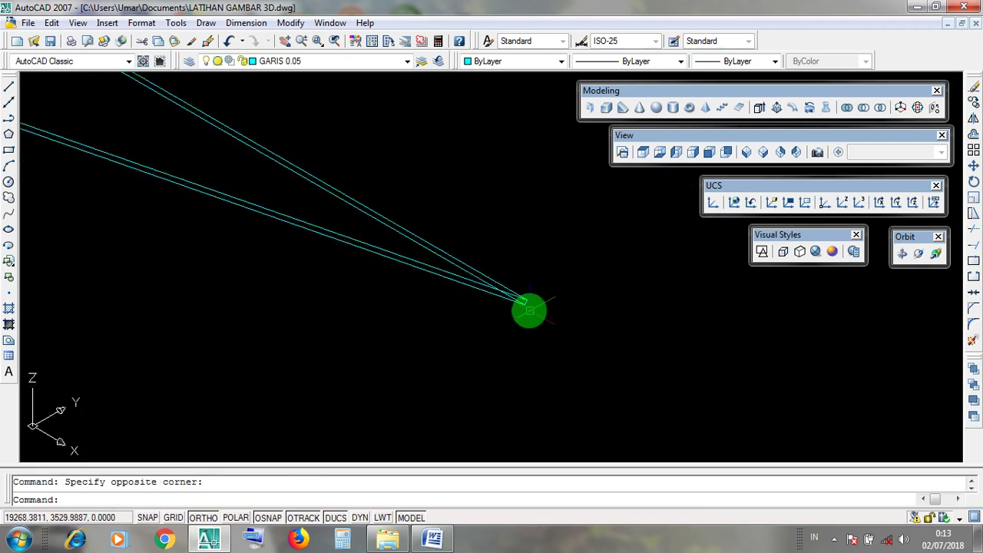
scroll(525, 303, down, 3)
click(508, 279)
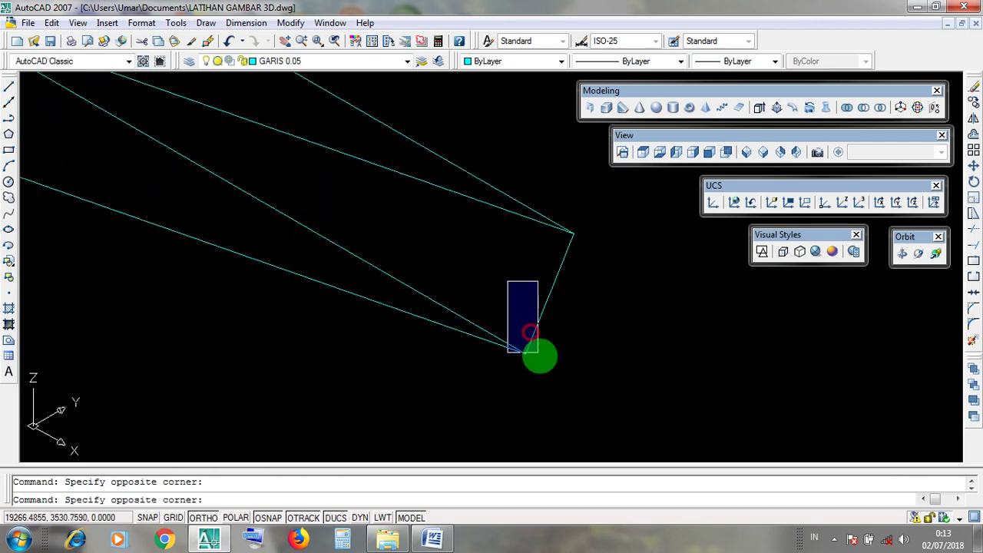
click(547, 361)
click(556, 210)
click(589, 255)
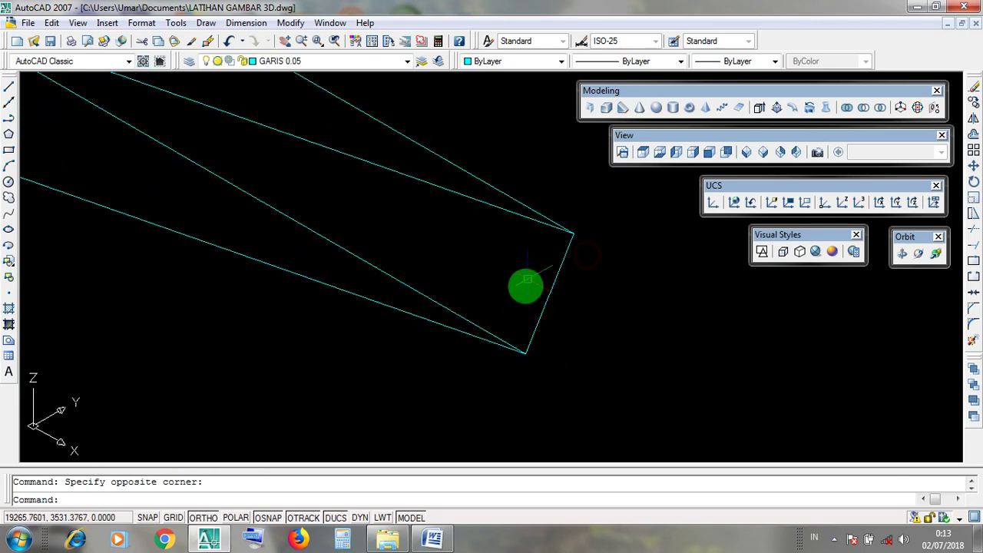
click(509, 302)
click(545, 377)
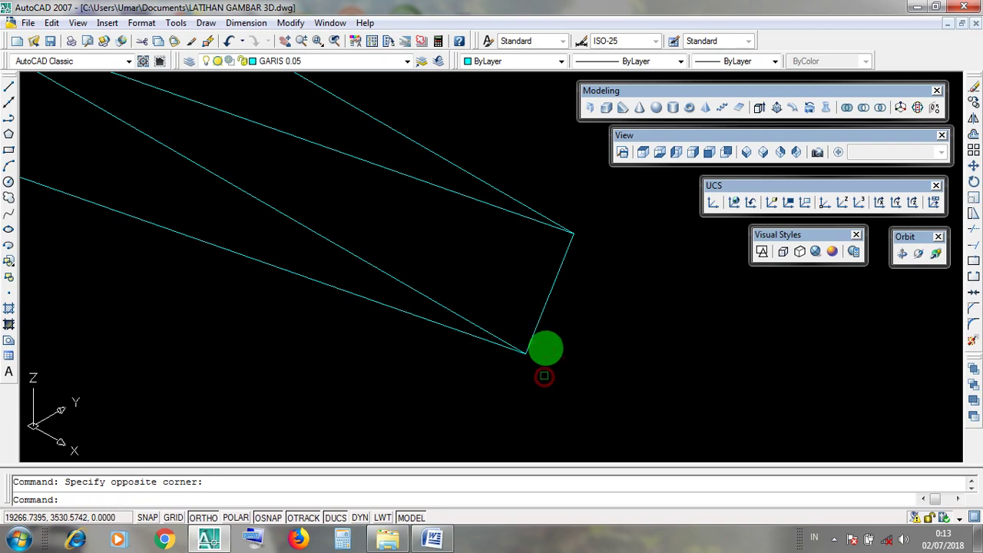
- Examine the corner where the remaining yellow frame edge meets the adjoining panels as the destination for the last triangular panel
scroll(558, 303, down, 5)
scroll(557, 308, up, 12)
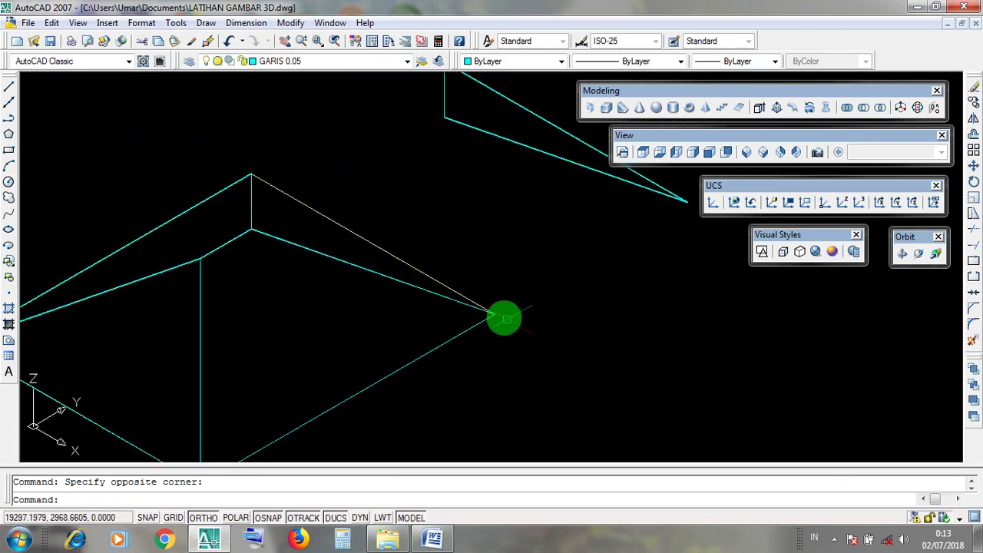
scroll(547, 330, up, 3)
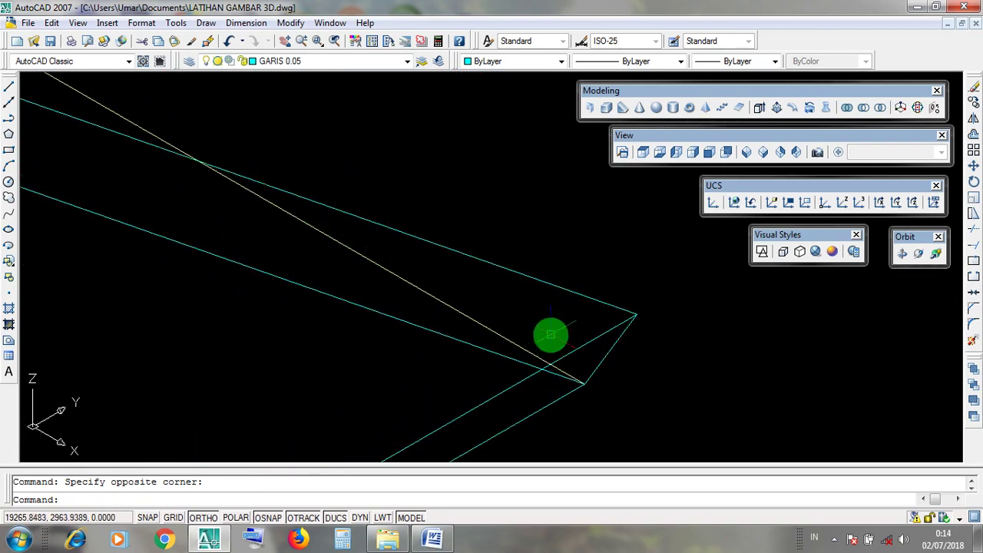
scroll(582, 368, up, 2)
click(583, 363)
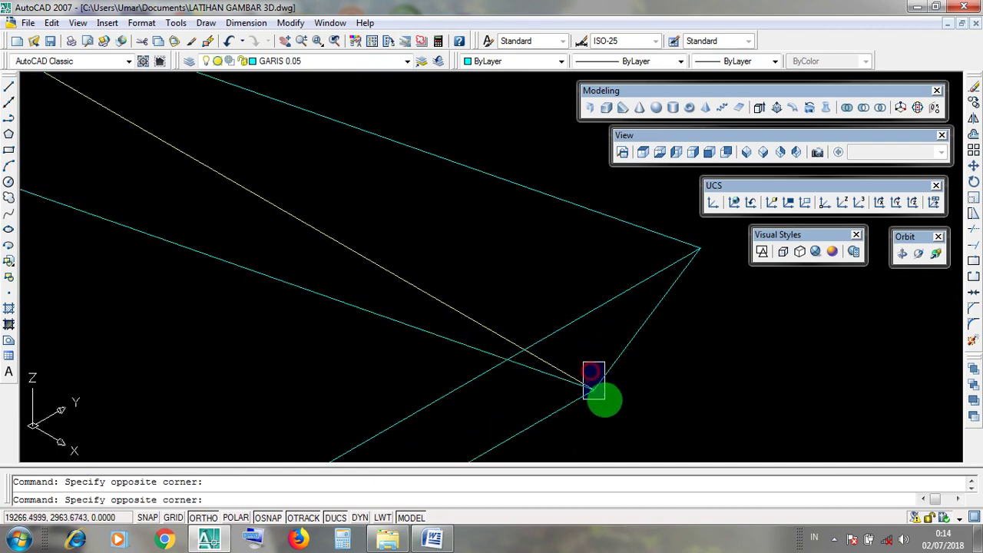
click(605, 401)
key(Escape)
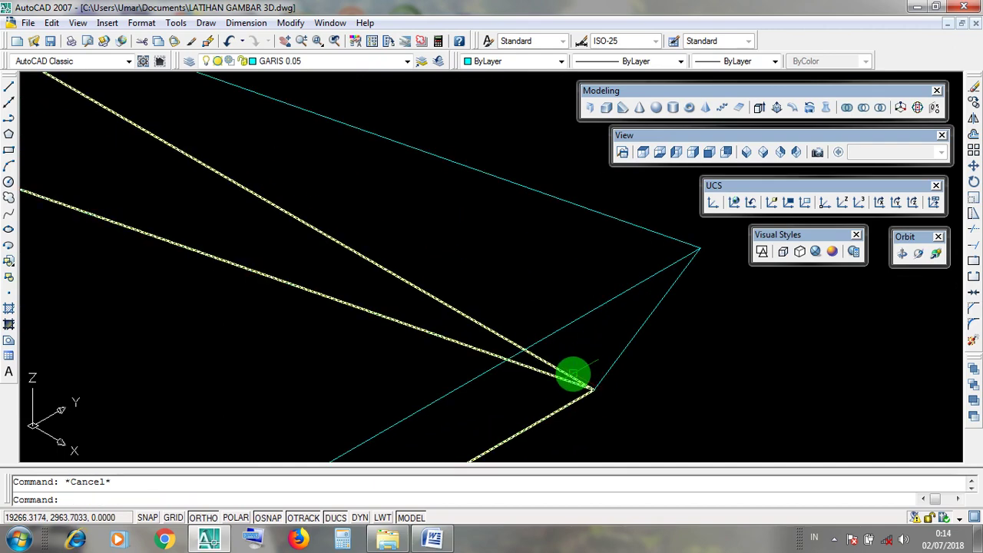
click(572, 375)
key(Escape)
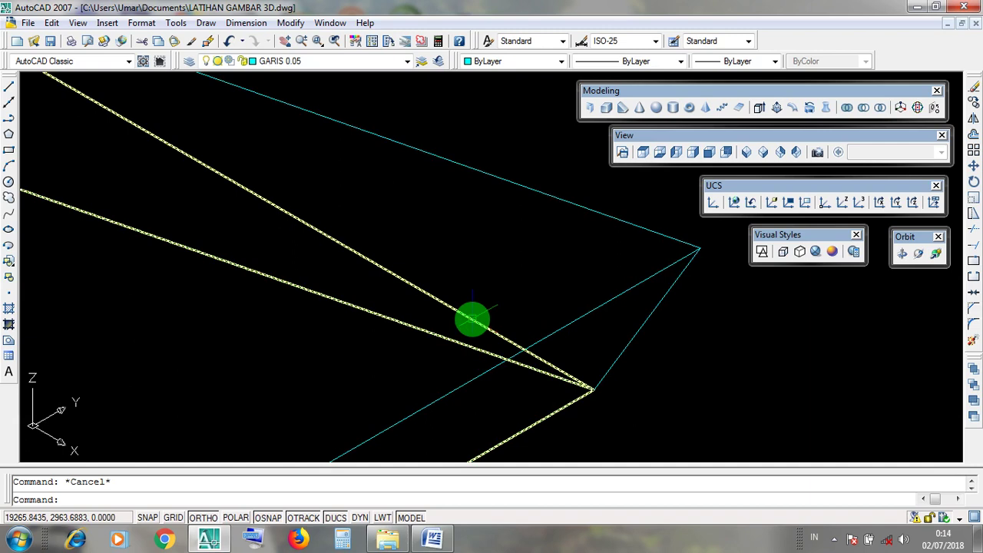
click(584, 366)
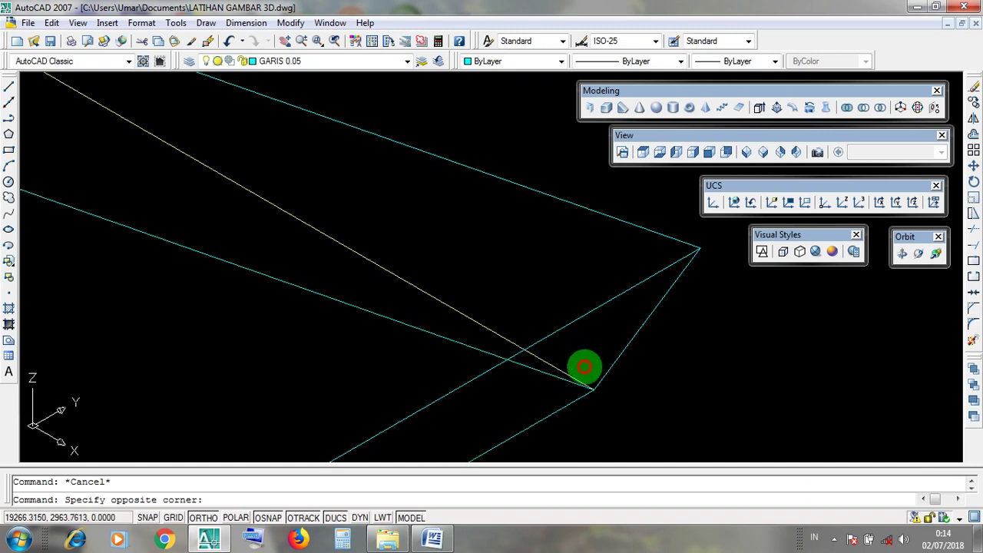
click(604, 399)
click(584, 365)
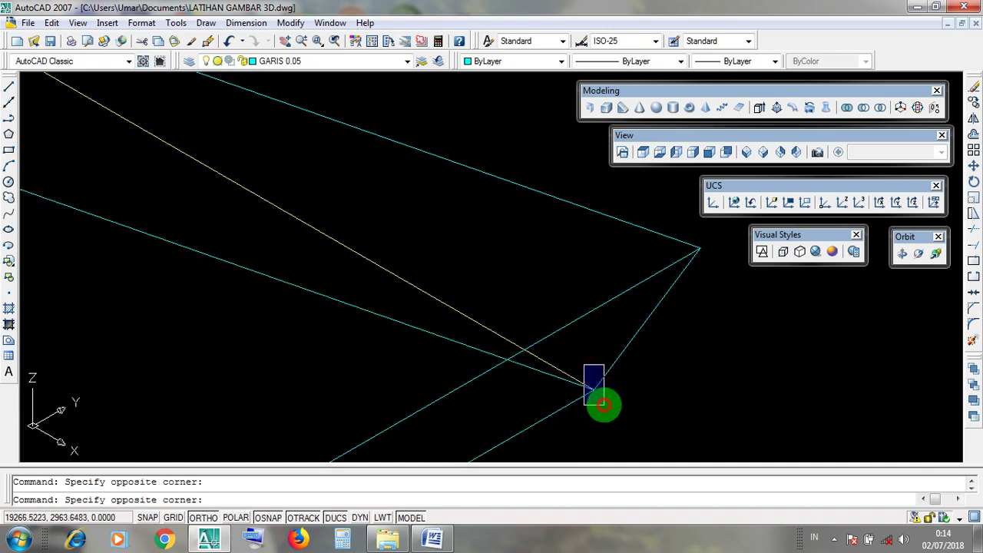
click(604, 401)
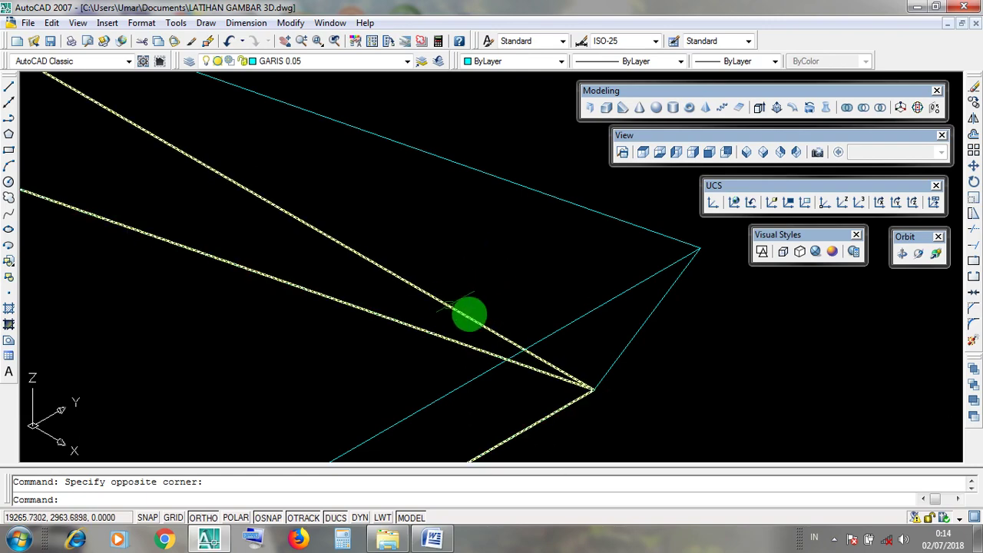
click(583, 372)
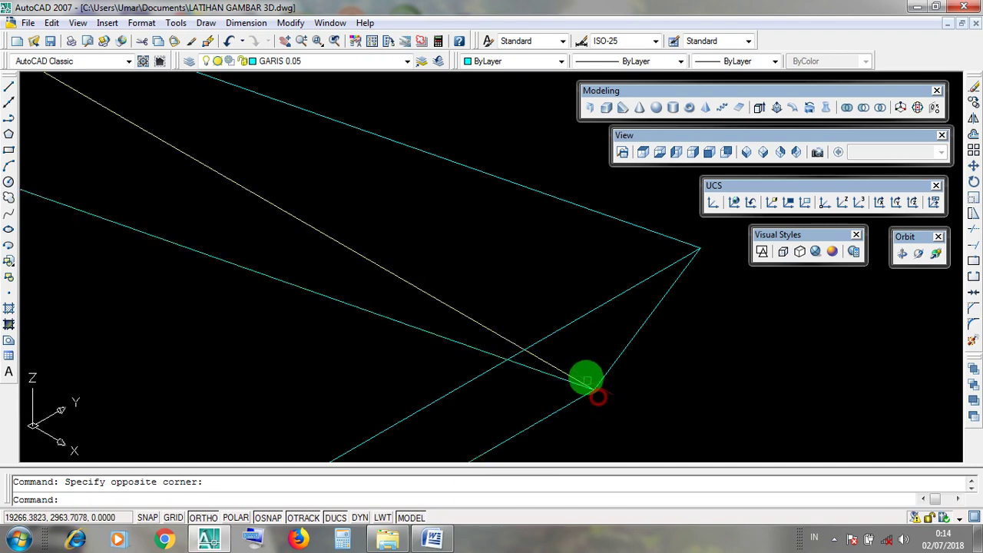
scroll(602, 397, down, 8)
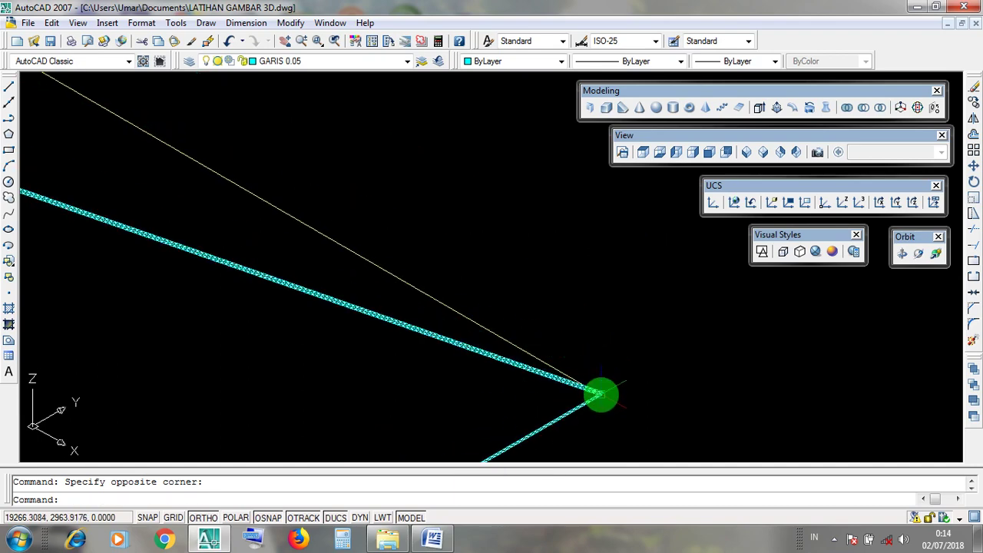
scroll(642, 365, up, 7)
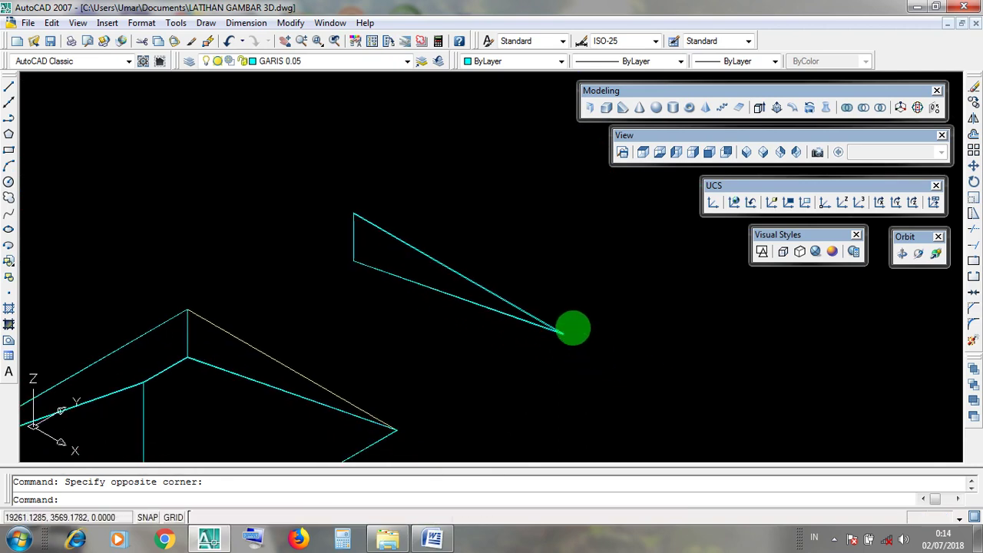
- Start moving the remaining loose triangular panel, with the lower endpoint of the short edge at its pointed tip as the base point
click(573, 347)
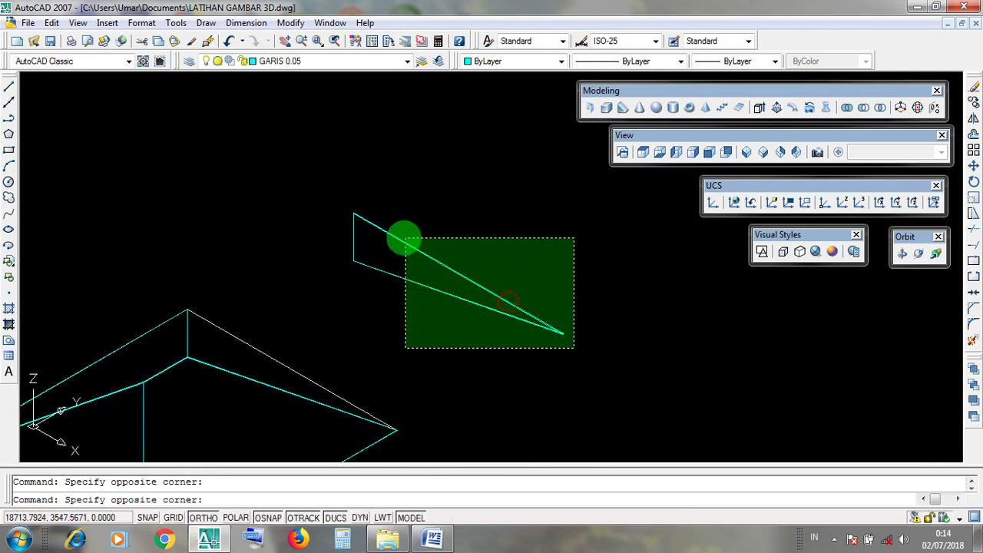
click(401, 238)
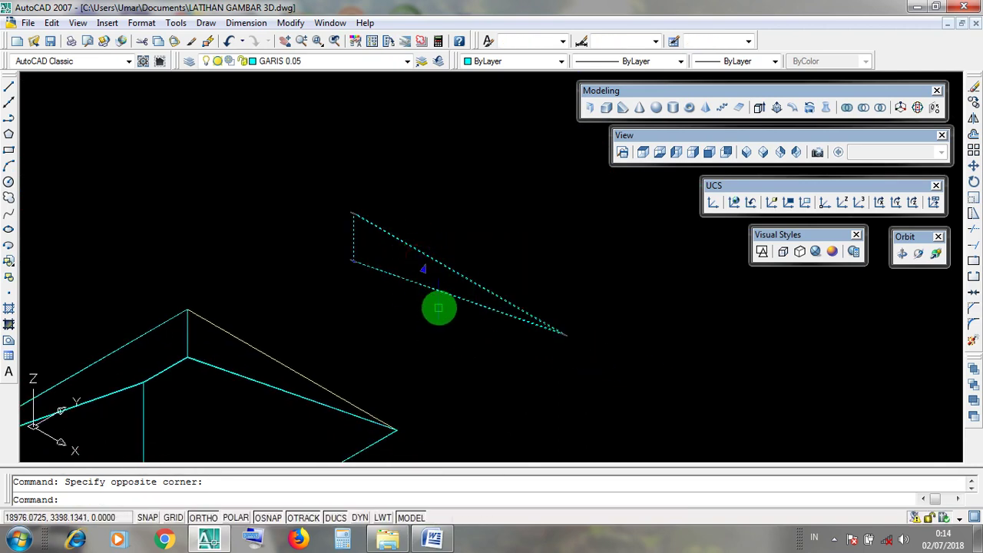
click(292, 23)
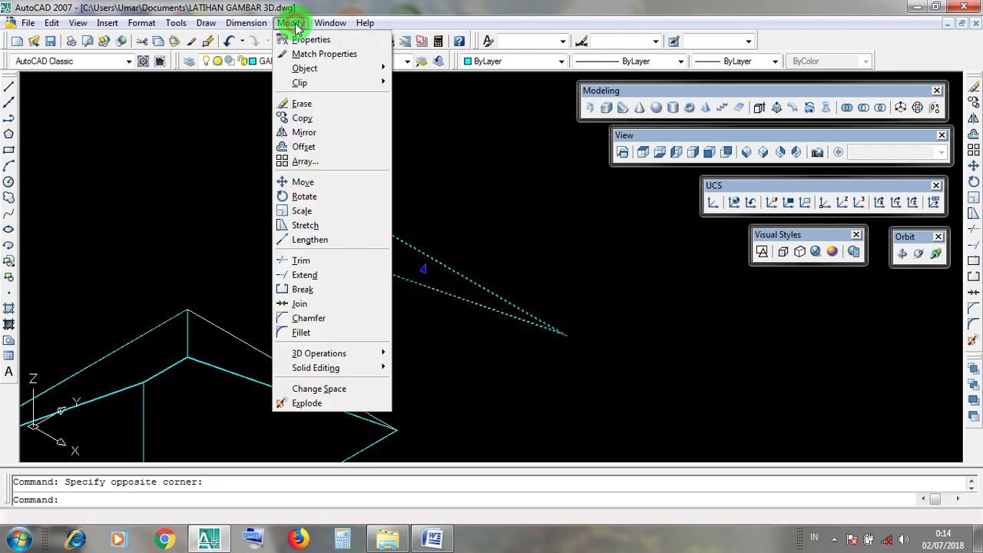
click(327, 182)
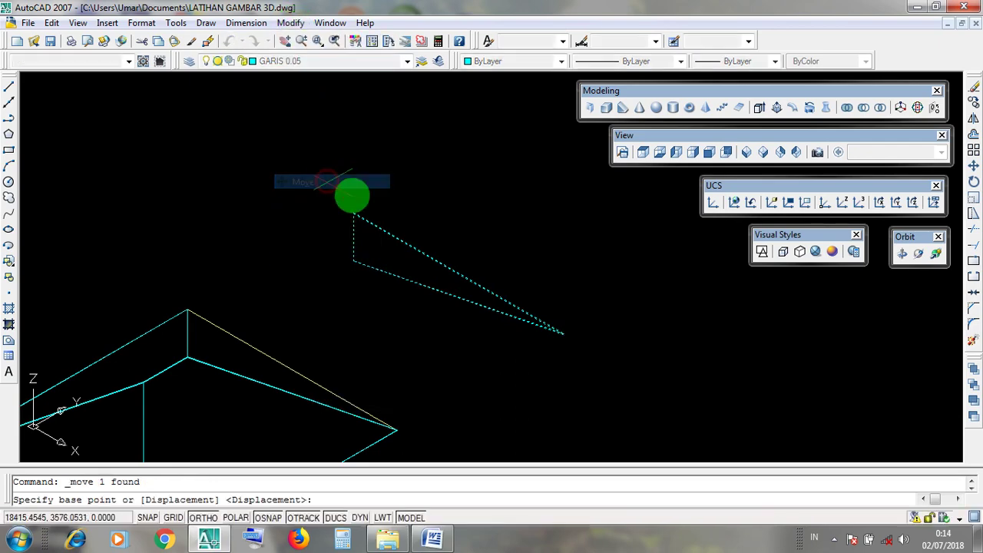
scroll(561, 338, up, 5)
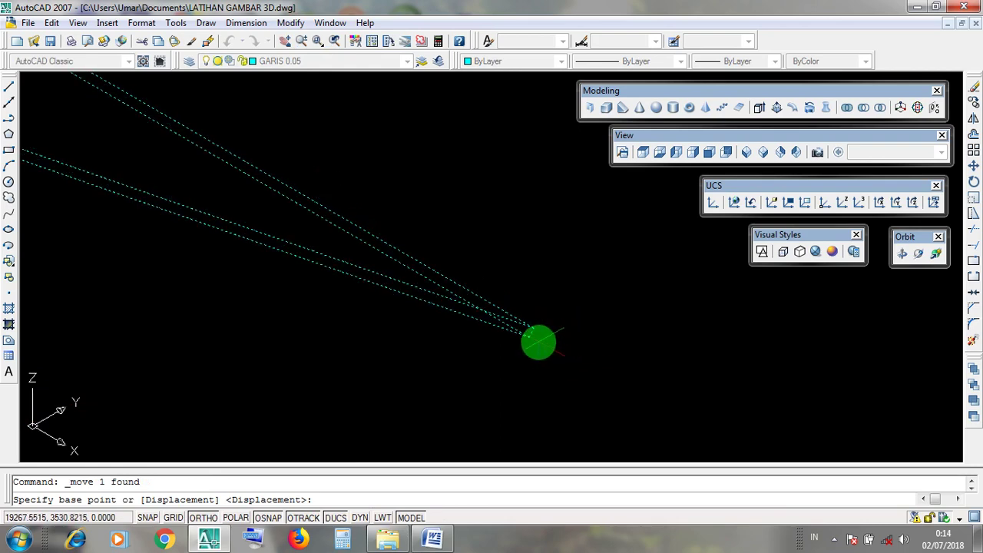
scroll(537, 338, up, 4)
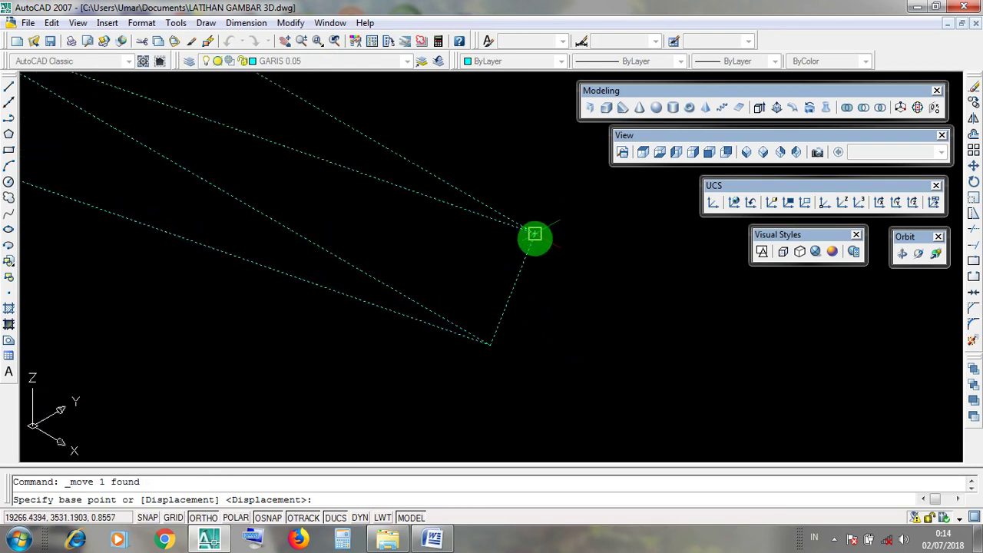
click(490, 345)
- Place the last triangular panel on the roof by snapping its base point to the yellow frame corner where the adjoining panels meet
scroll(491, 344, down, 4)
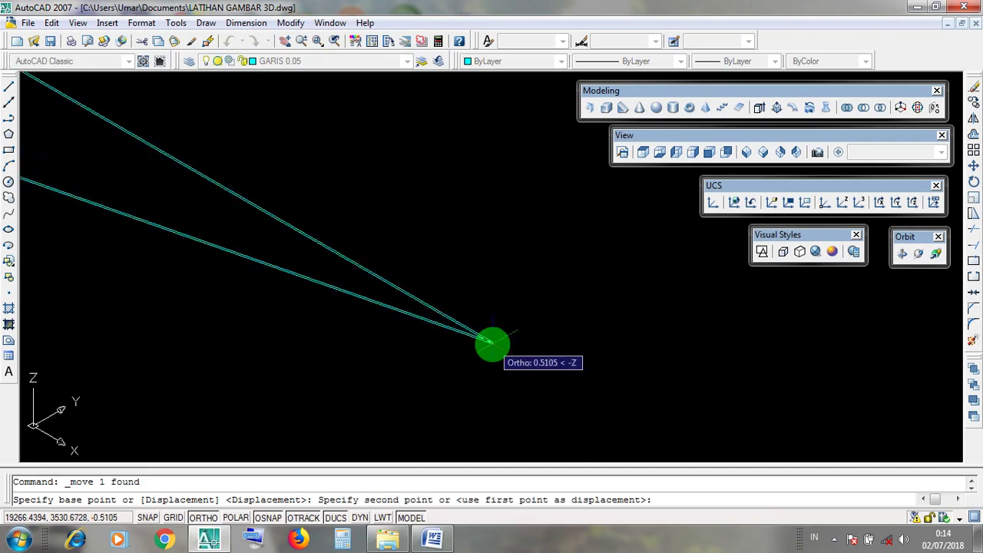
scroll(491, 344, down, 5)
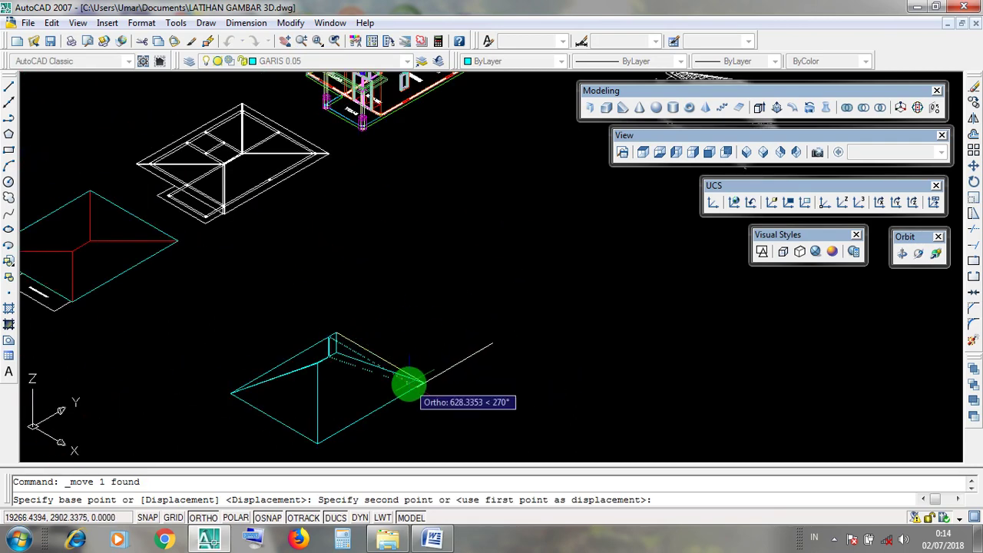
scroll(418, 384, up, 5)
scroll(432, 384, up, 8)
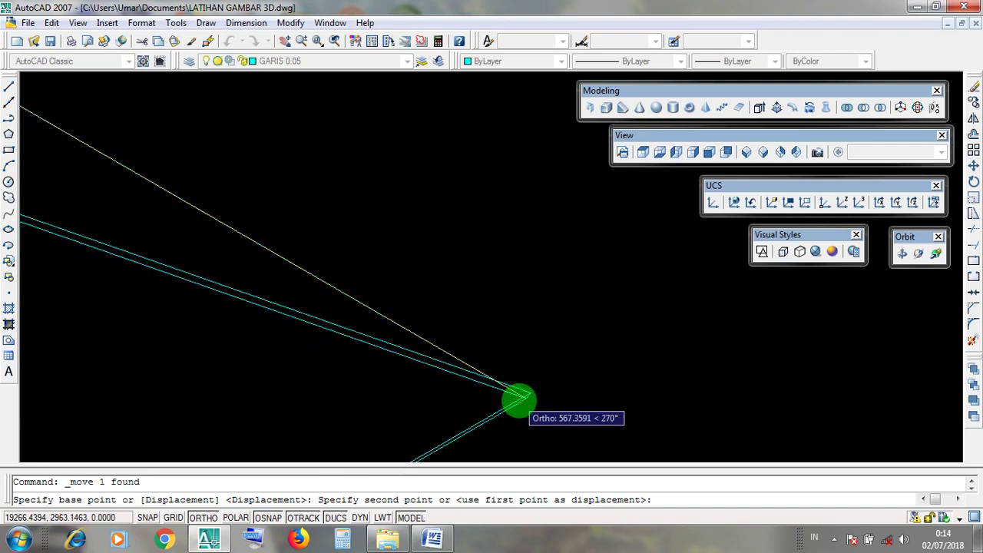
scroll(532, 403, up, 5)
scroll(499, 360, up, 3)
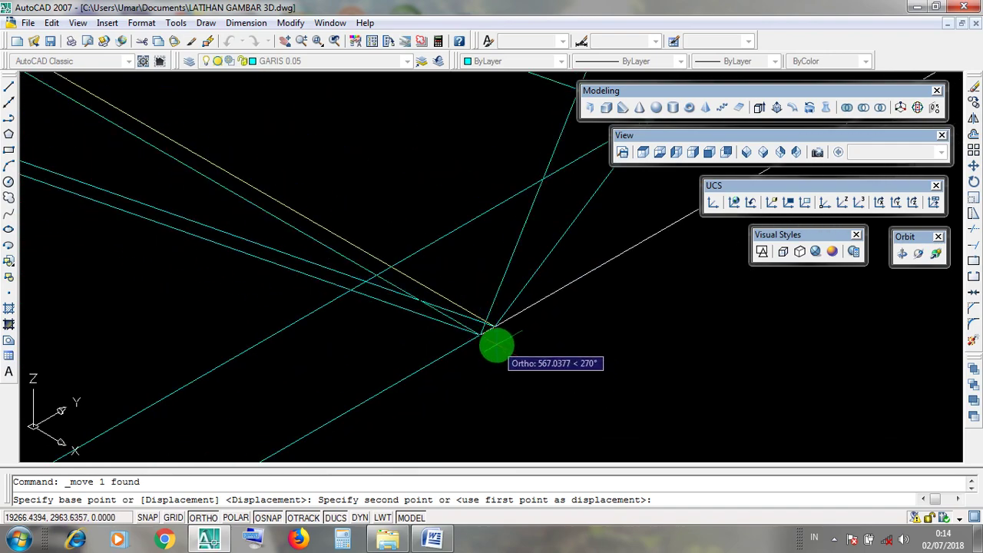
scroll(497, 346, down, 3)
scroll(495, 344, up, 5)
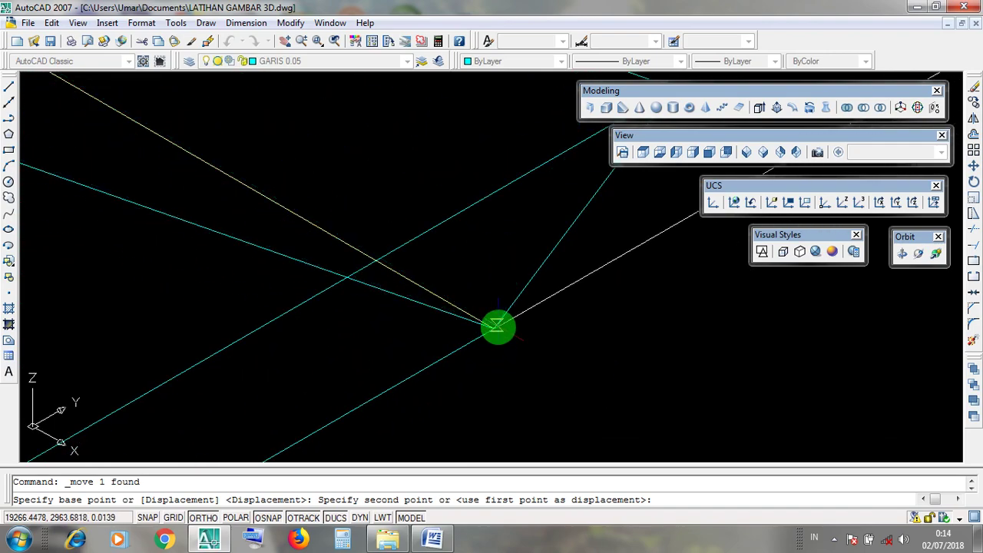
click(493, 329)
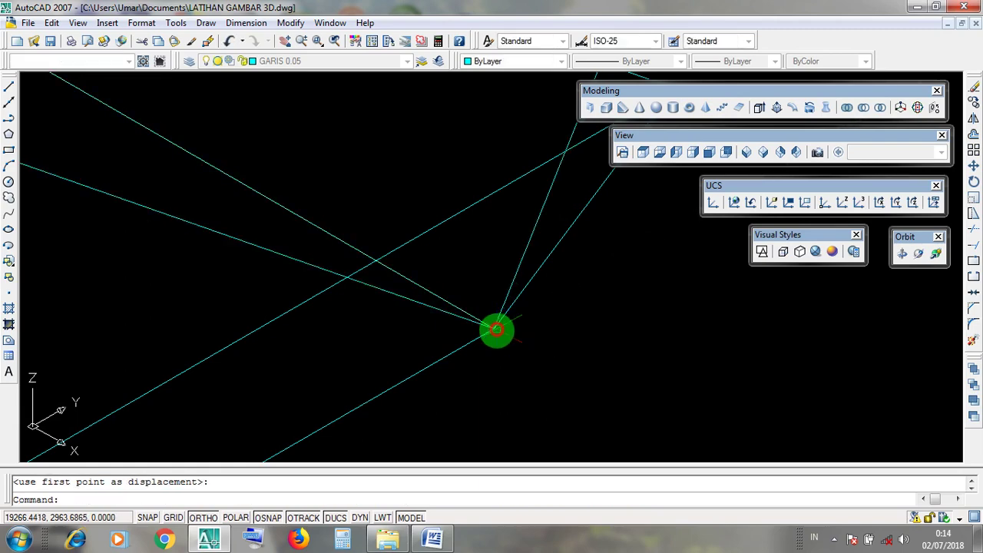
scroll(531, 382, down, 3)
scroll(534, 379, down, 5)
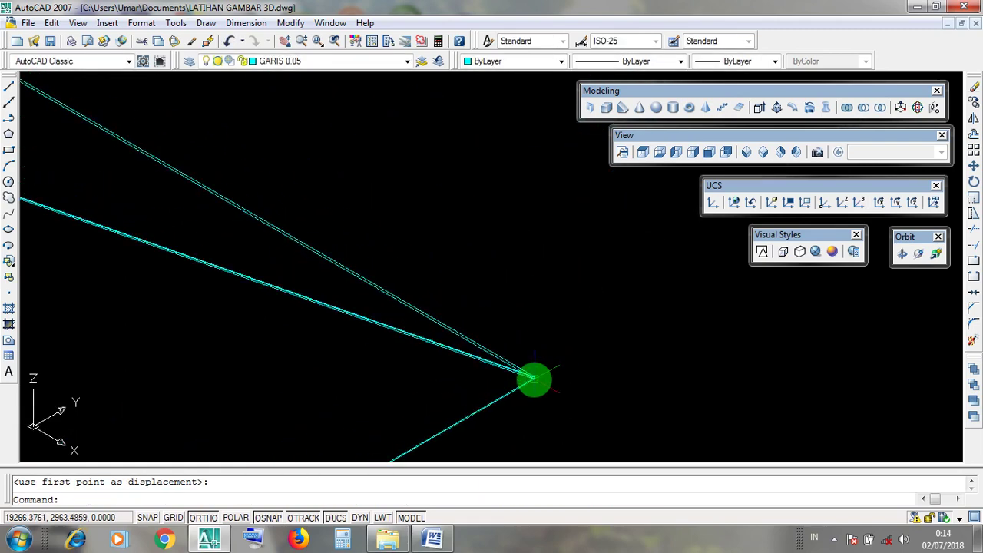
middle_drag(542, 366, 593, 305)
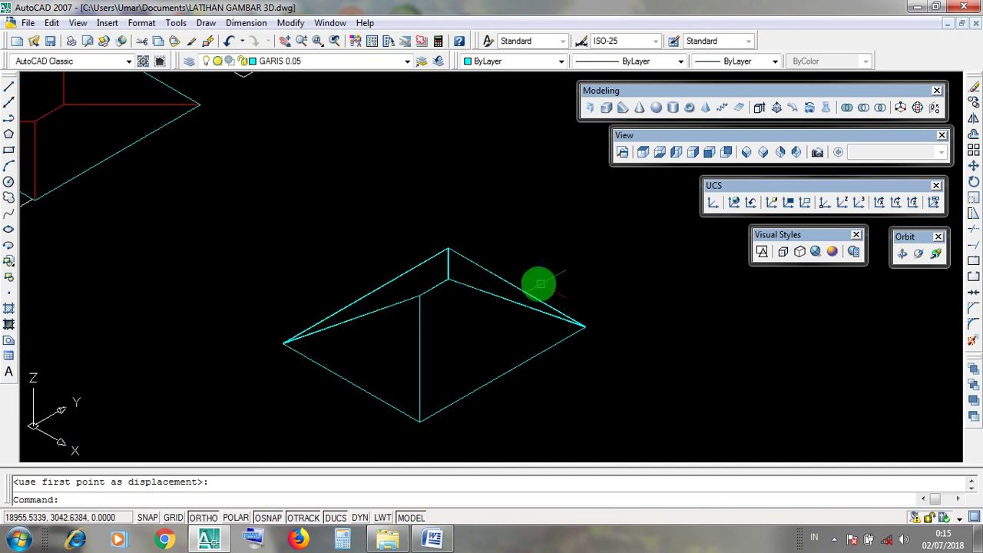
key(Escape)
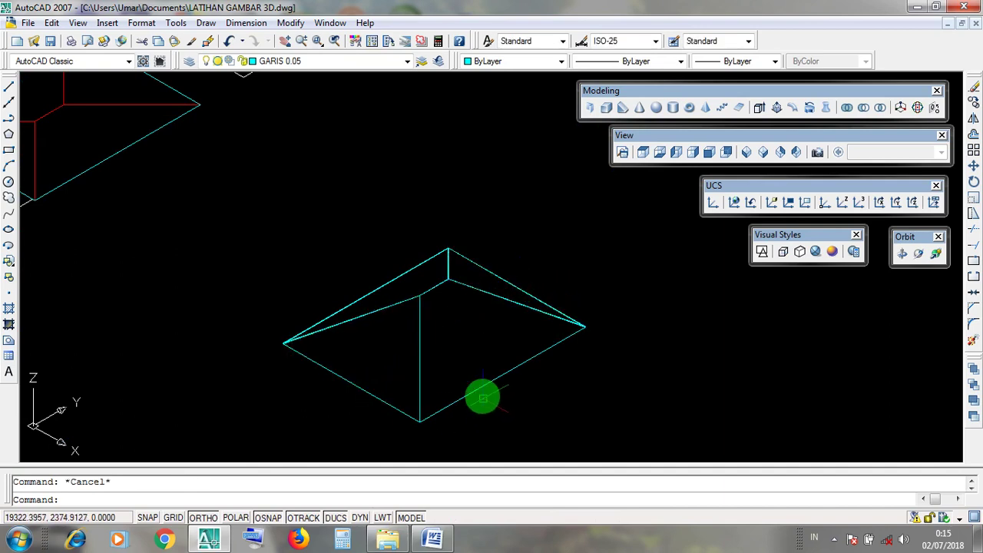
key(Escape)
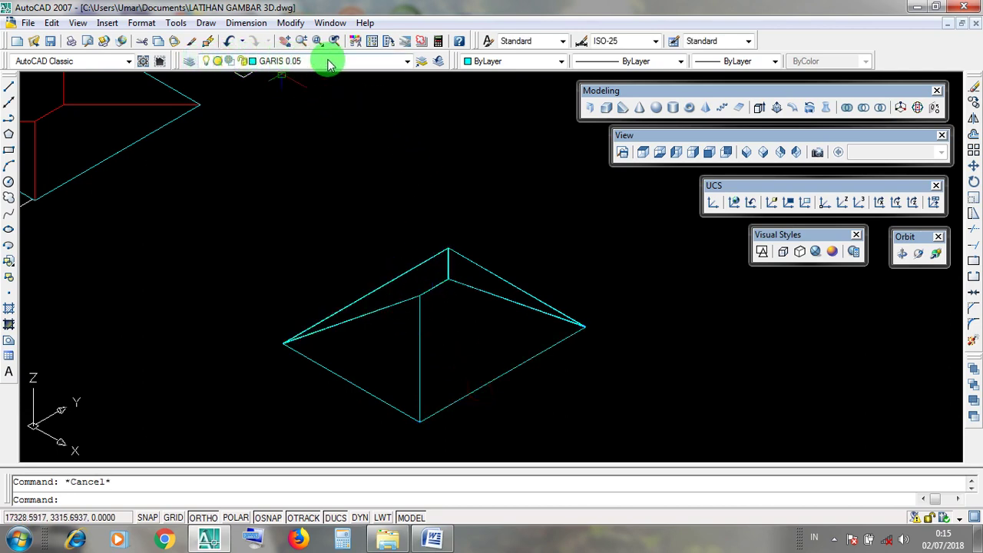
click(407, 61)
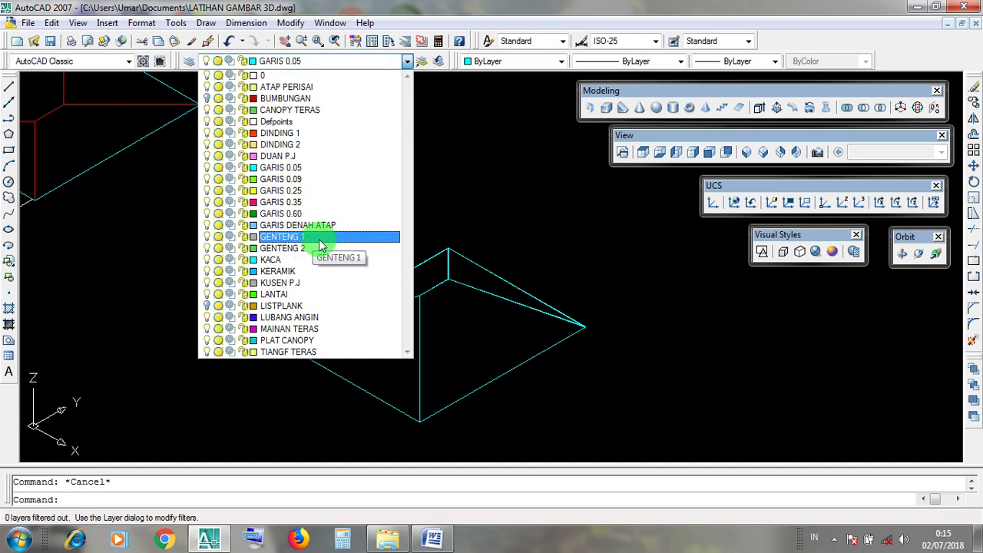
click(493, 235)
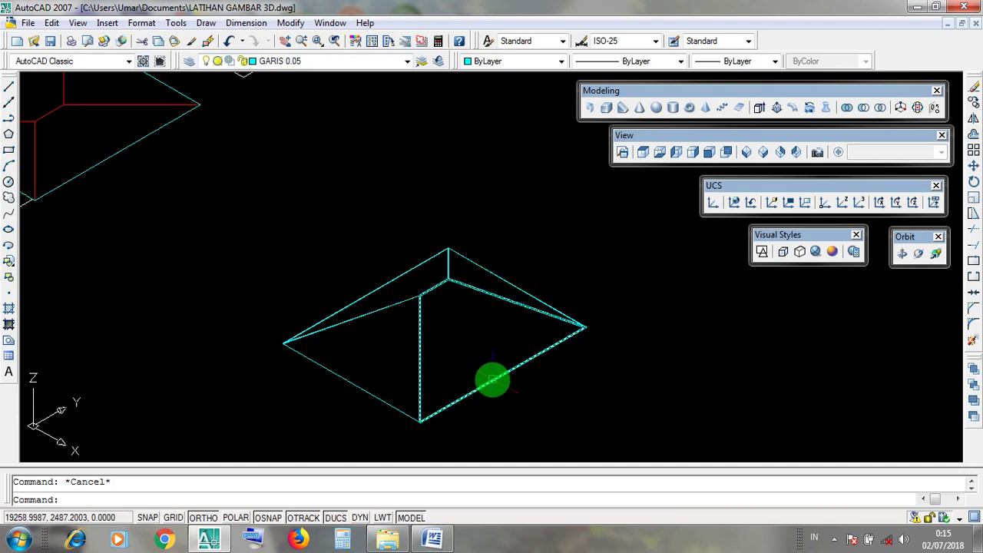
- Assign the two large trapezoidal roof panels to the GENTENG 1 layer
scroll(492, 379, up, 2)
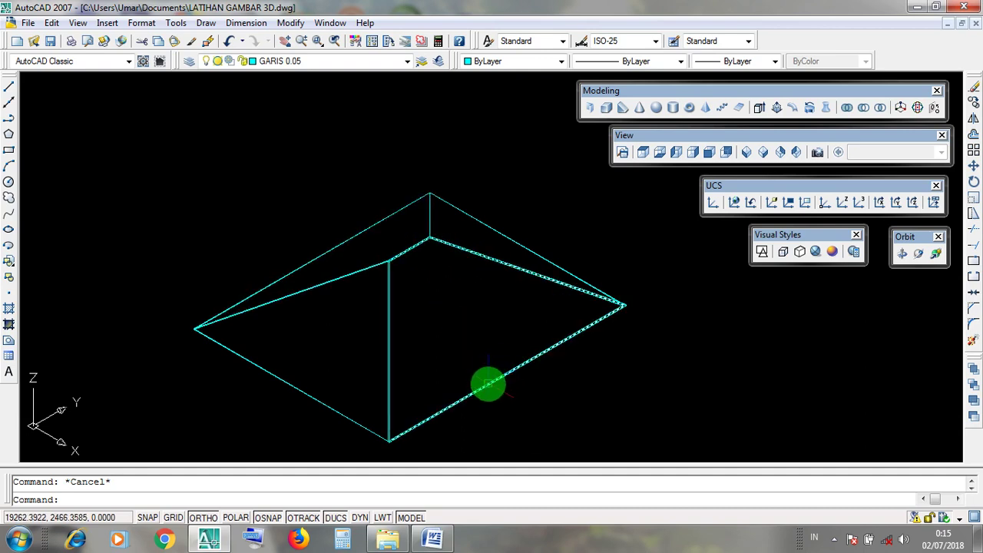
click(489, 384)
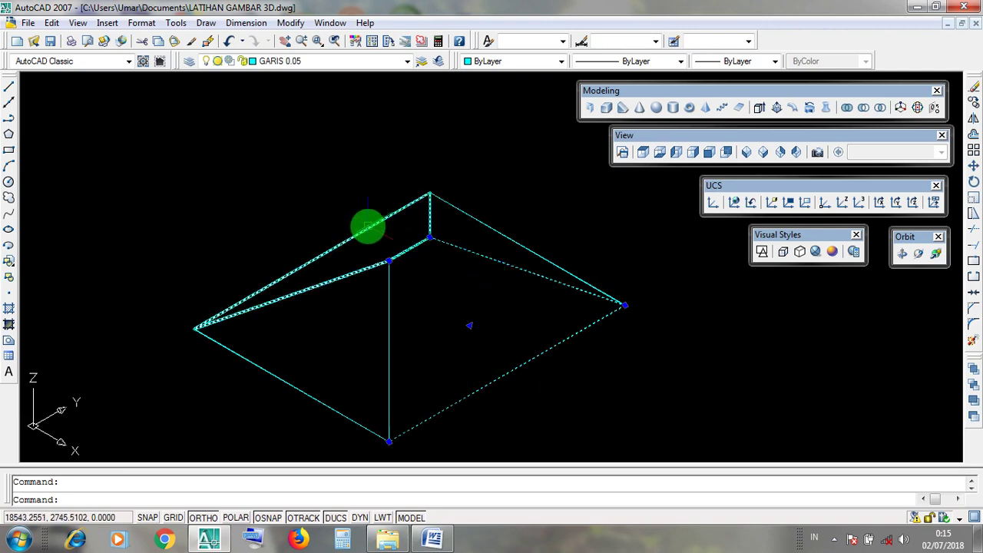
ctrl+click(368, 225)
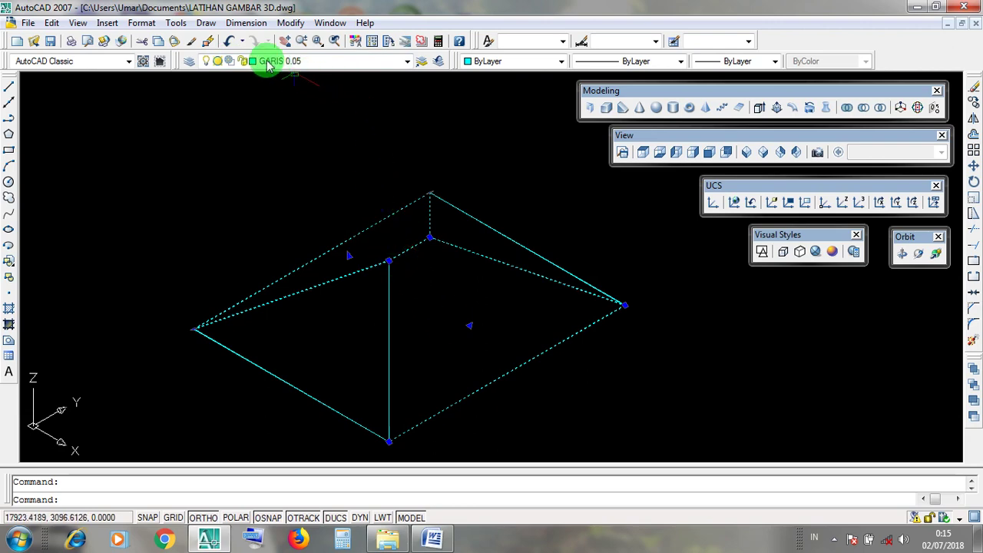
click(408, 63)
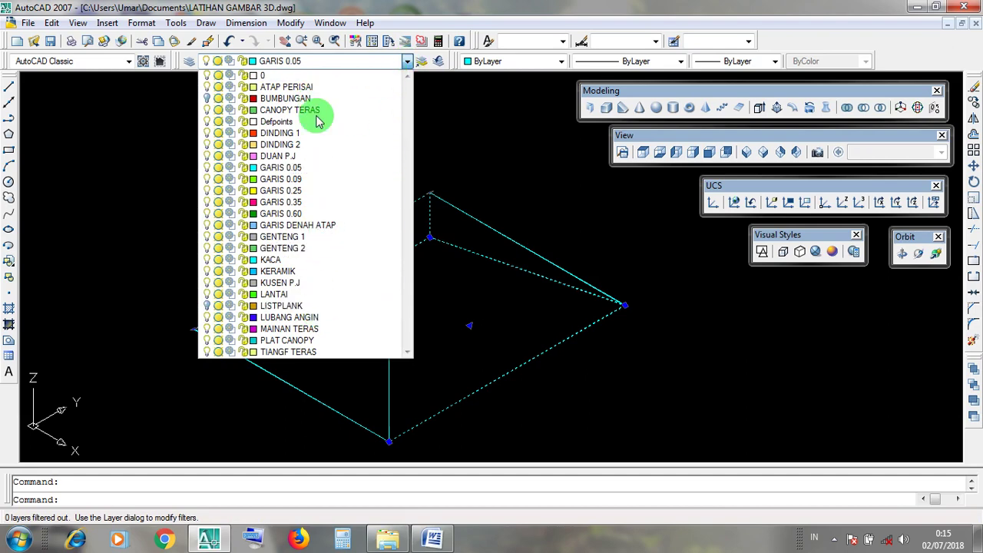
click(311, 239)
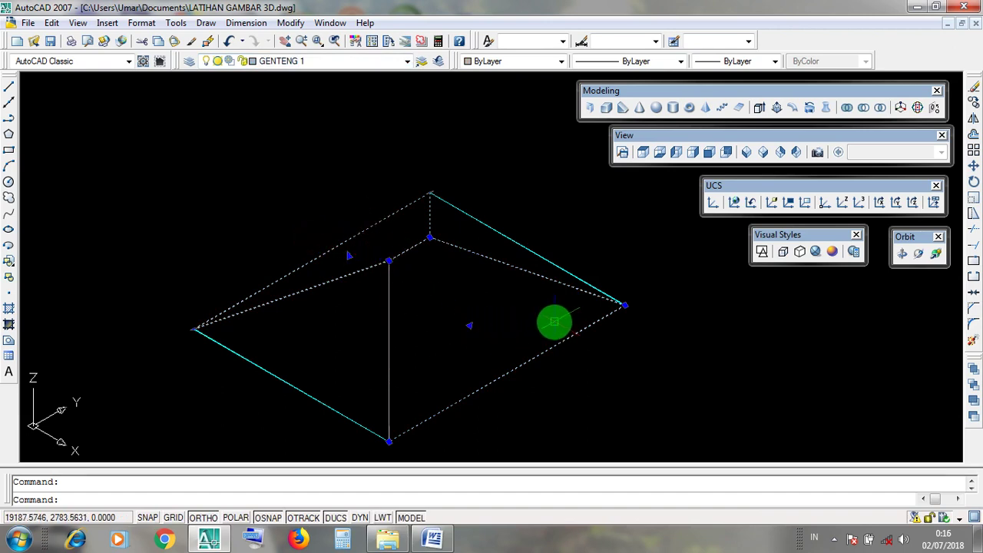
key(Escape)
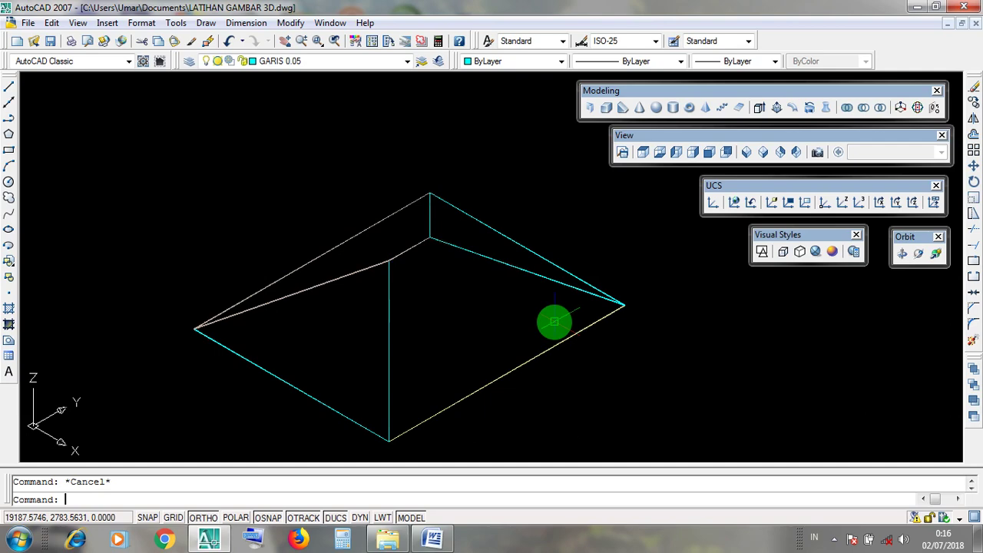
- Assign the two triangular end panels of the roof to the GENTENG 2 layer
scroll(568, 326, up, 5)
scroll(577, 322, down, 8)
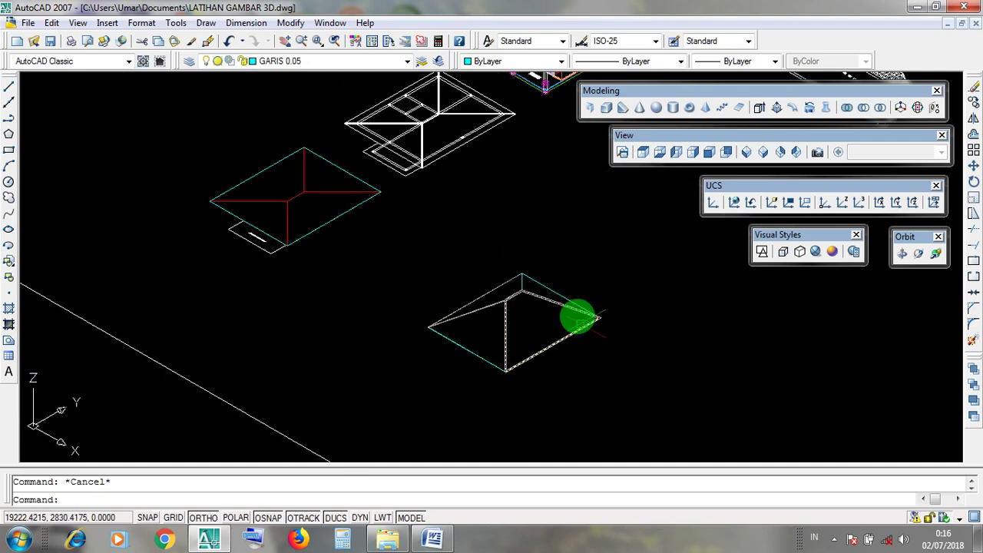
scroll(584, 311, up, 4)
middle_drag(660, 281, 626, 281)
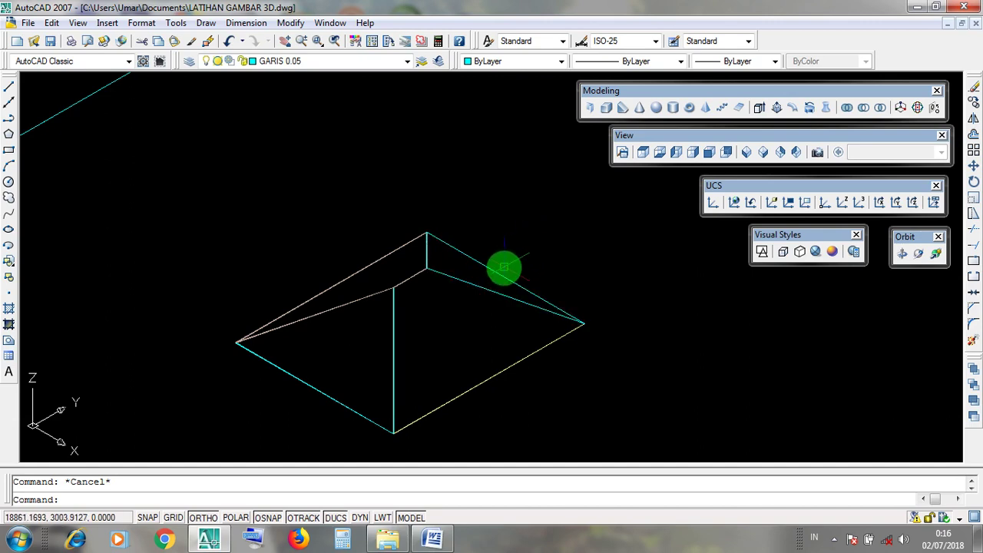
ctrl+click(500, 272)
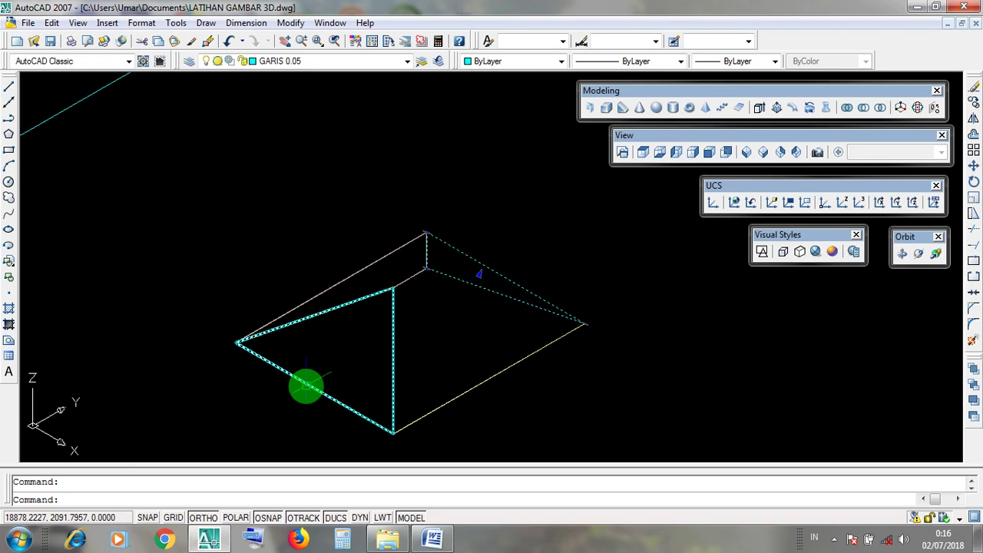
ctrl+click(306, 387)
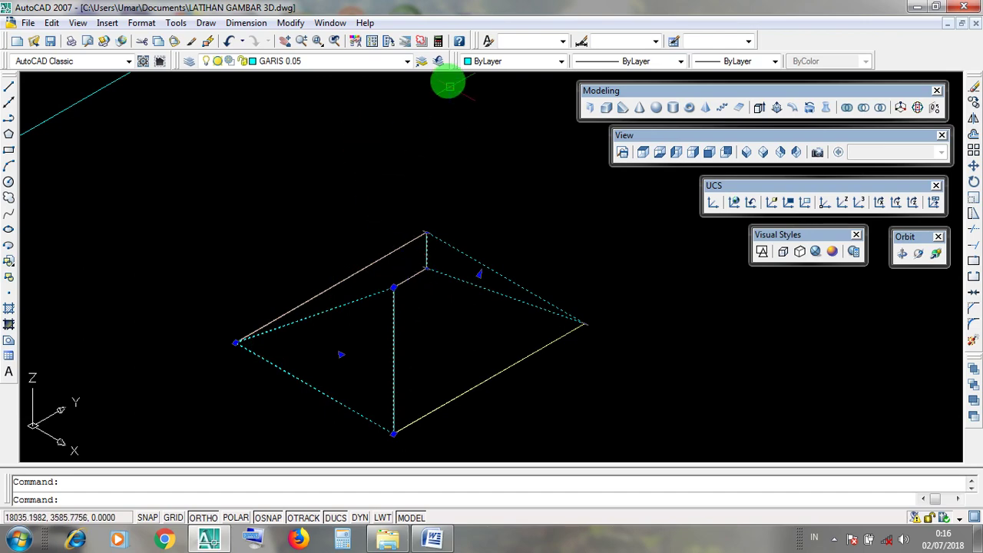
click(407, 60)
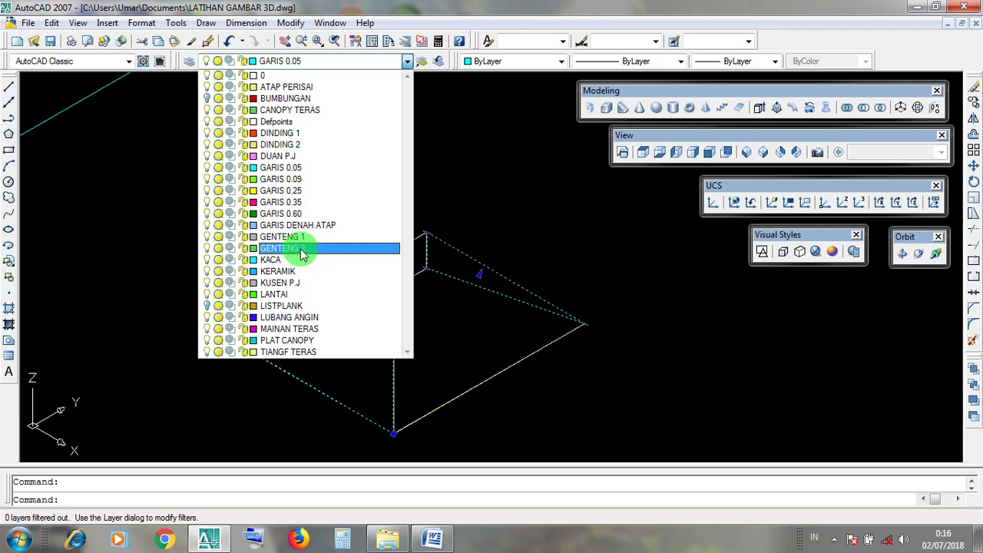
click(302, 249)
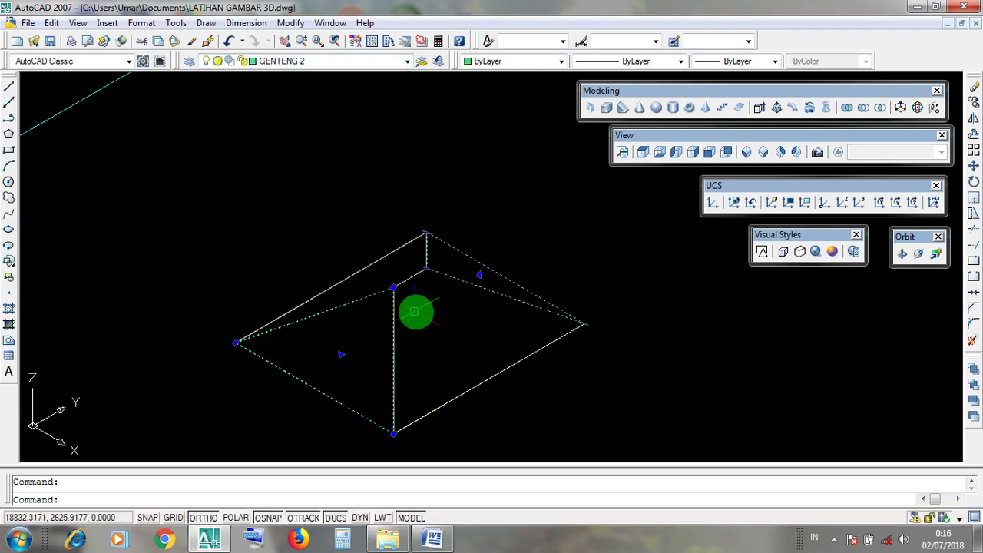
key(Escape)
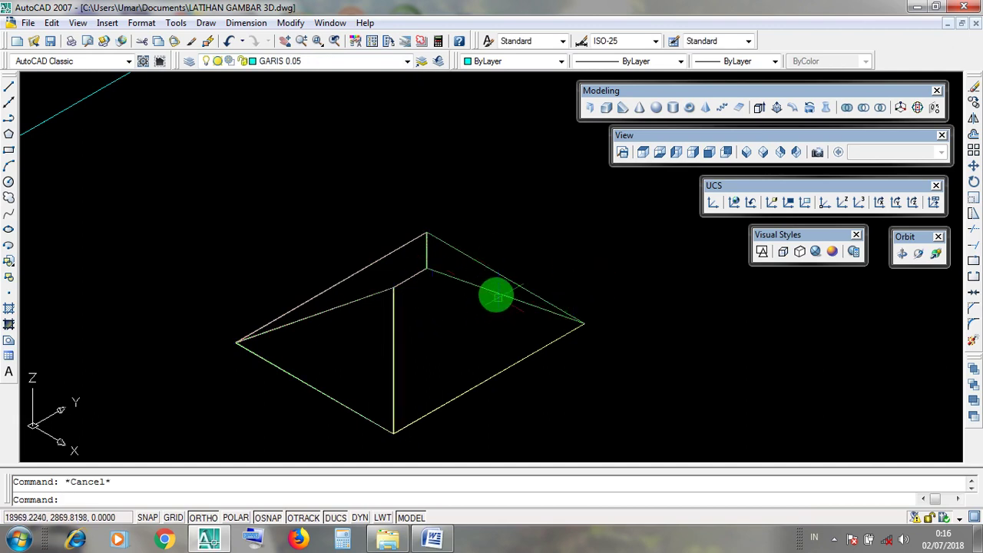
click(468, 272)
click(462, 267)
click(358, 352)
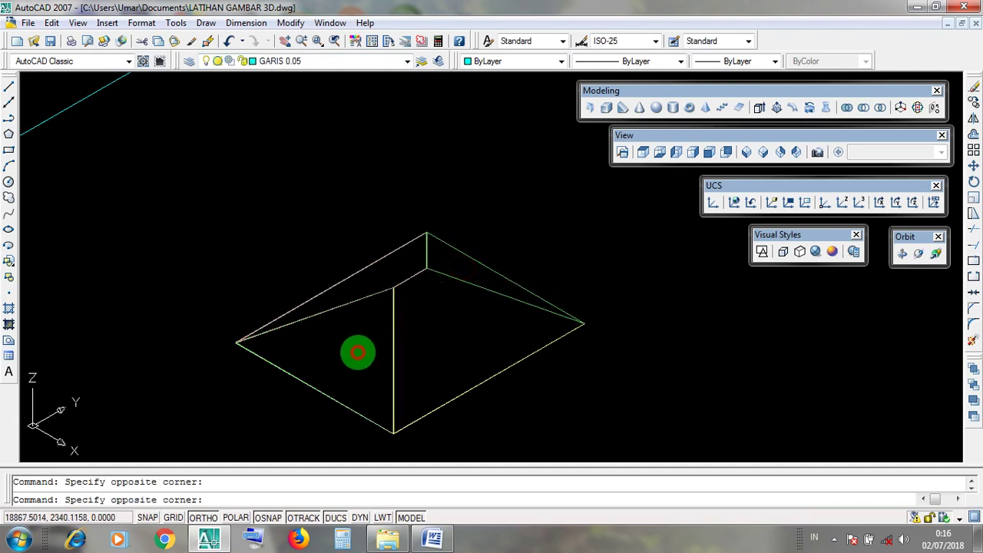
click(355, 345)
key(Escape)
click(444, 351)
click(433, 332)
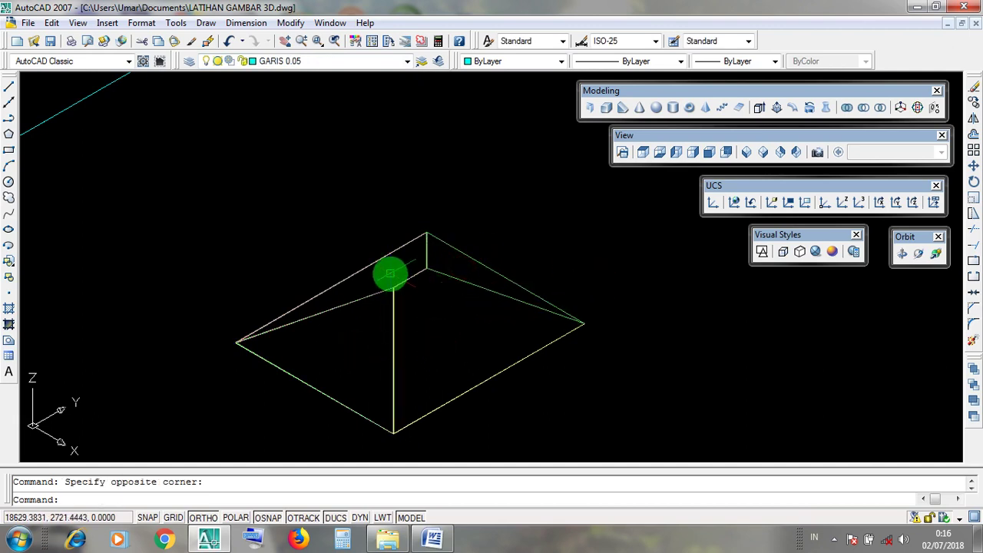
key(Escape)
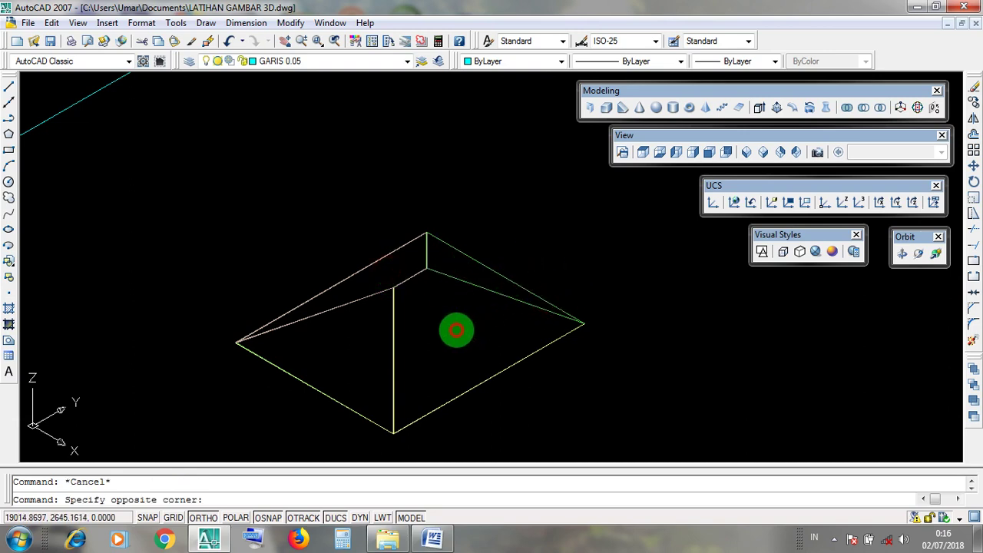
click(470, 257)
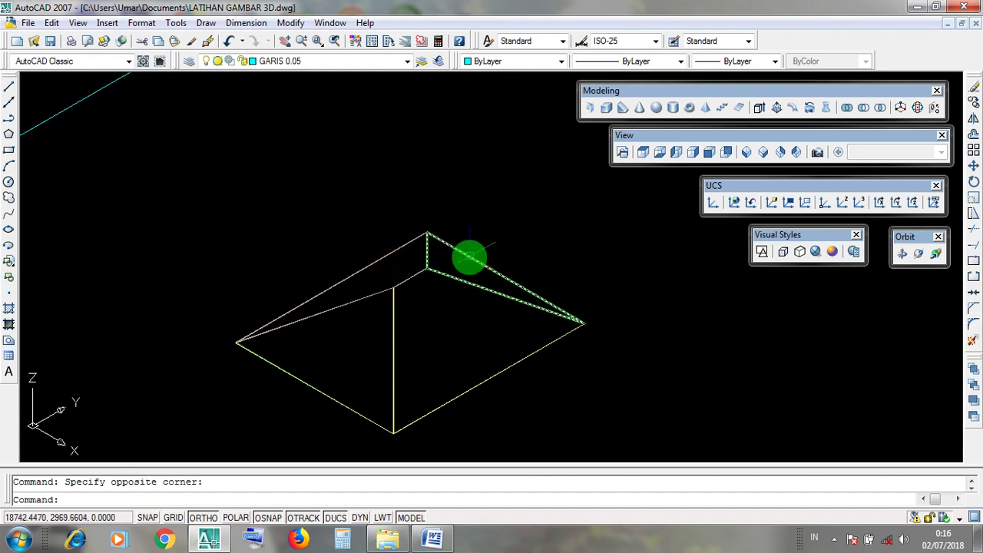
click(460, 266)
click(454, 259)
click(354, 344)
click(349, 334)
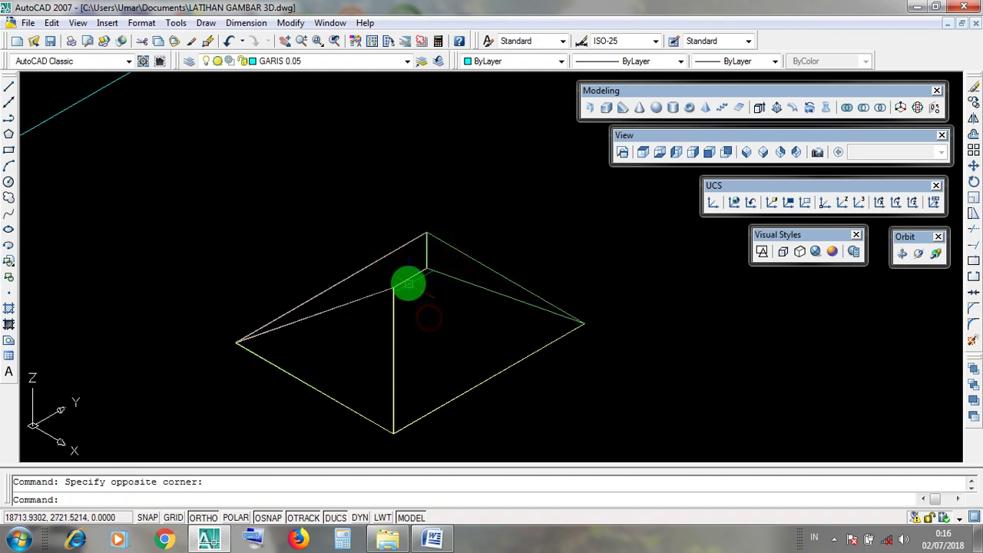
click(398, 267)
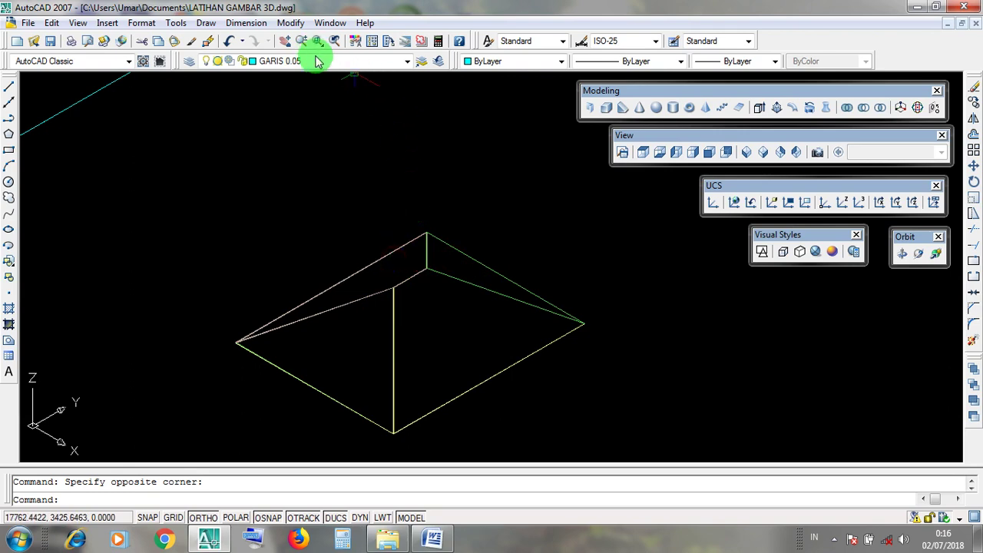
click(423, 297)
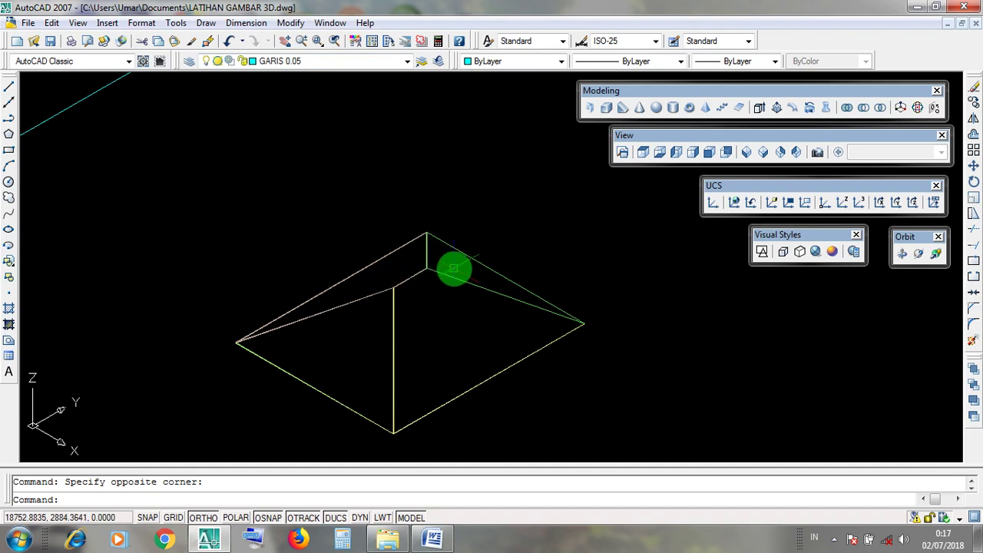
click(454, 268)
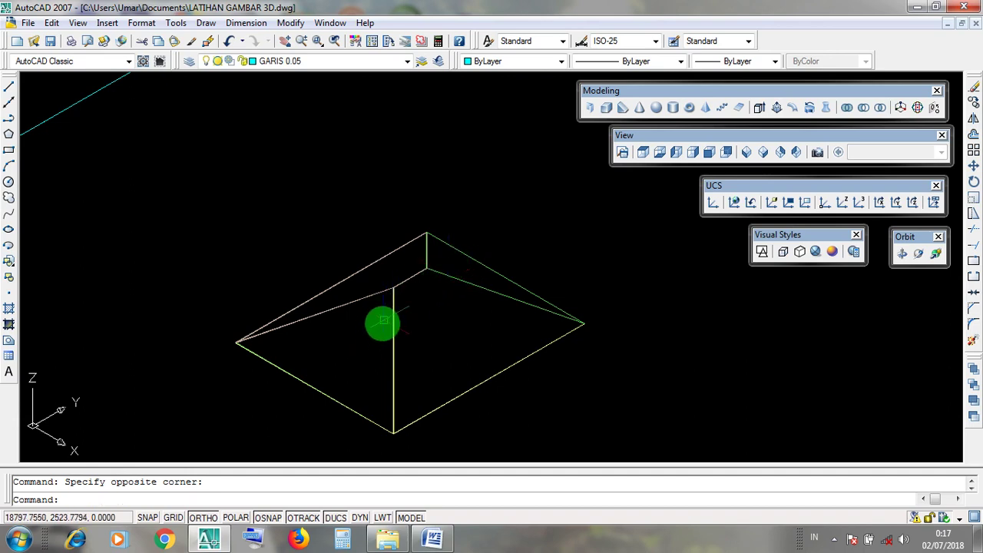
click(367, 340)
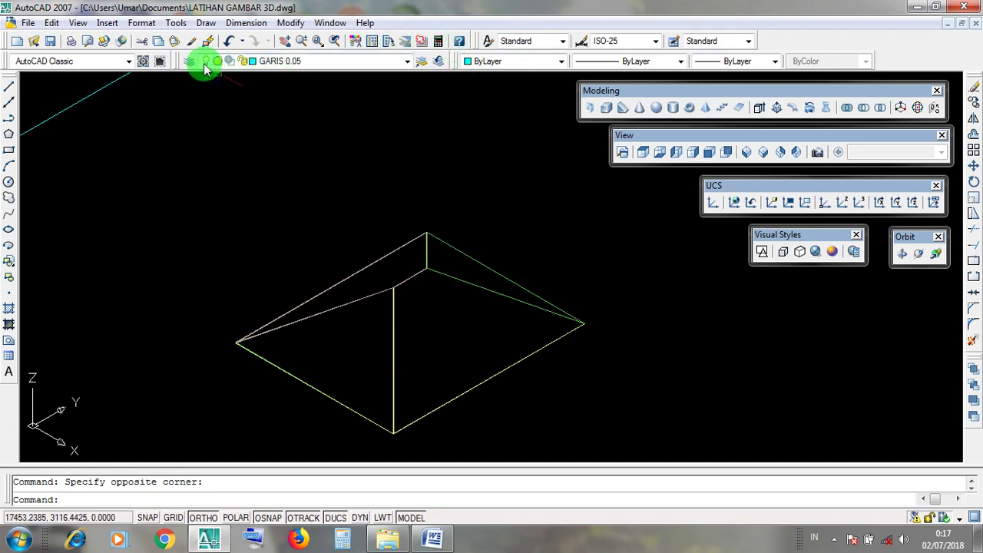
- Turn the hidden BUMBUNGAN and LISTPLANK layers back on to display the ridge caps and fascia boards
click(403, 63)
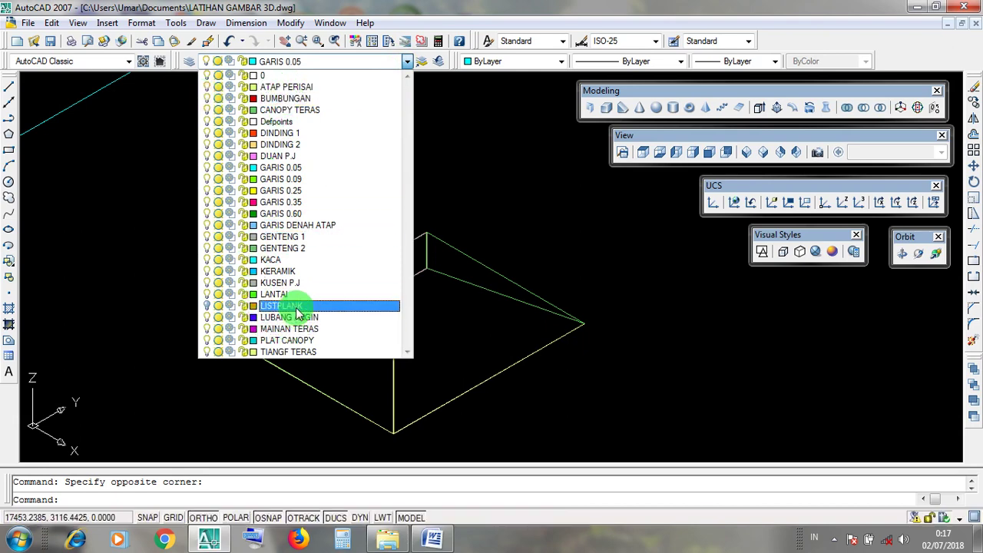
click(207, 305)
click(655, 300)
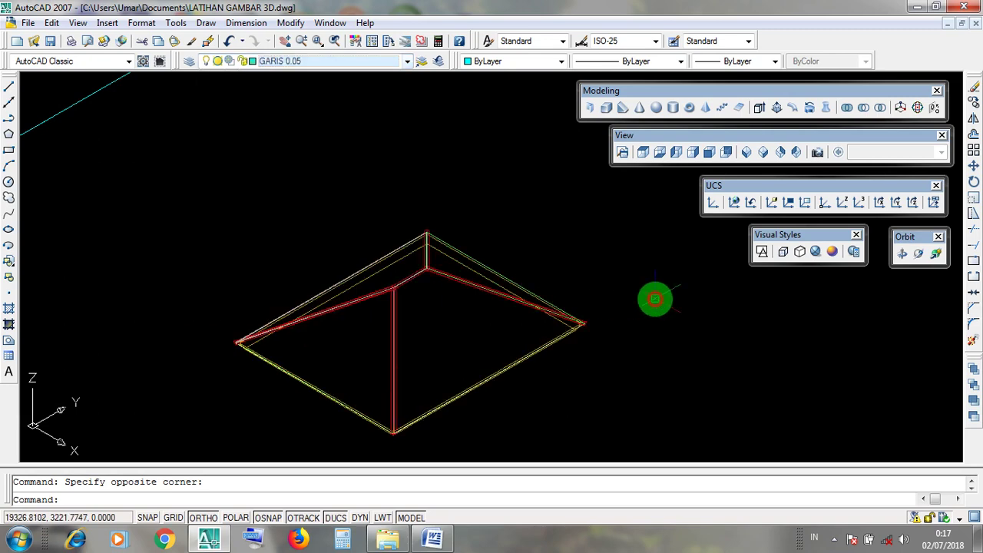
- Display the model in the Realistic visual style and inspect the roof's panels and ridge caps
scroll(574, 325, up, 2)
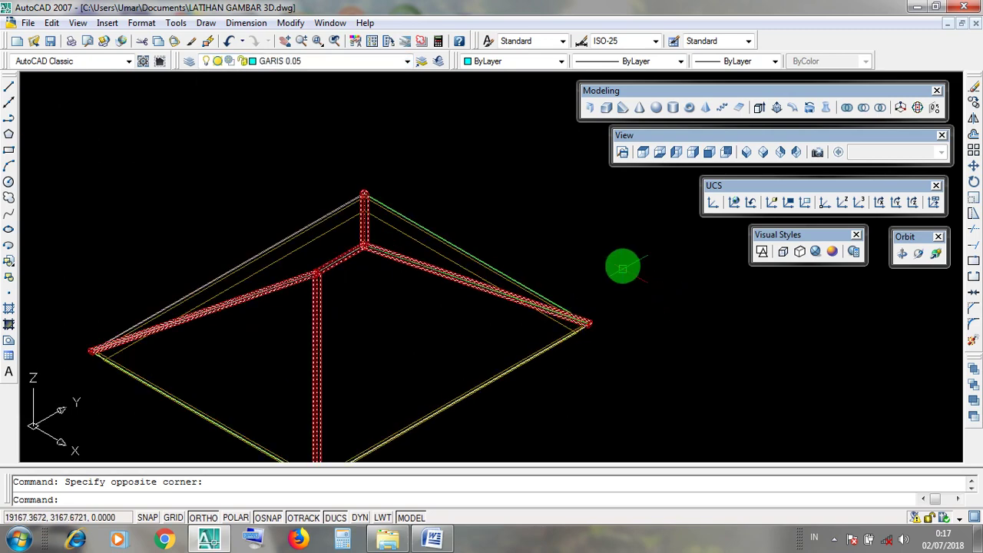
click(796, 234)
click(816, 252)
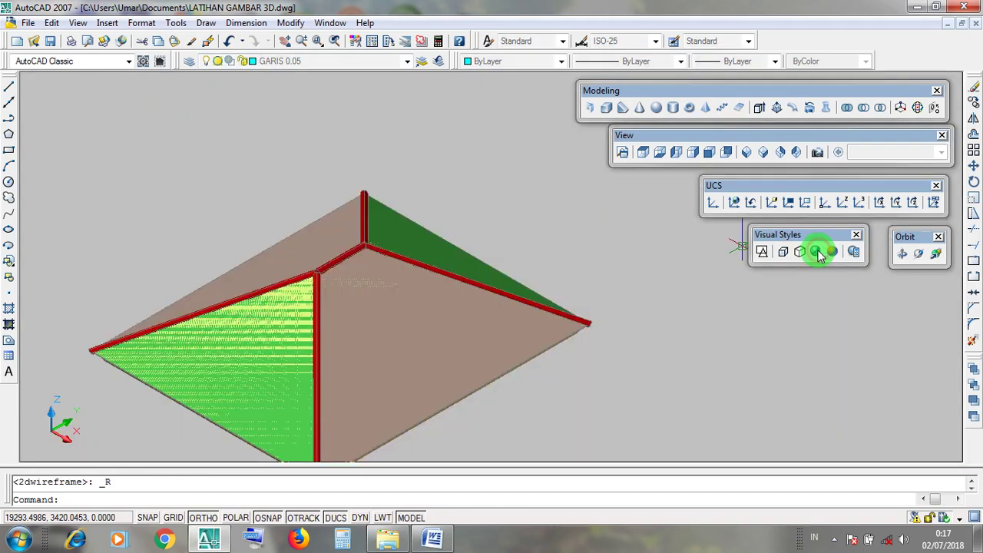
mouse_move(669, 279)
shift+middle_down()
mouse_move(680, 241)
mouse_move(681, 277)
shift+middle_up()
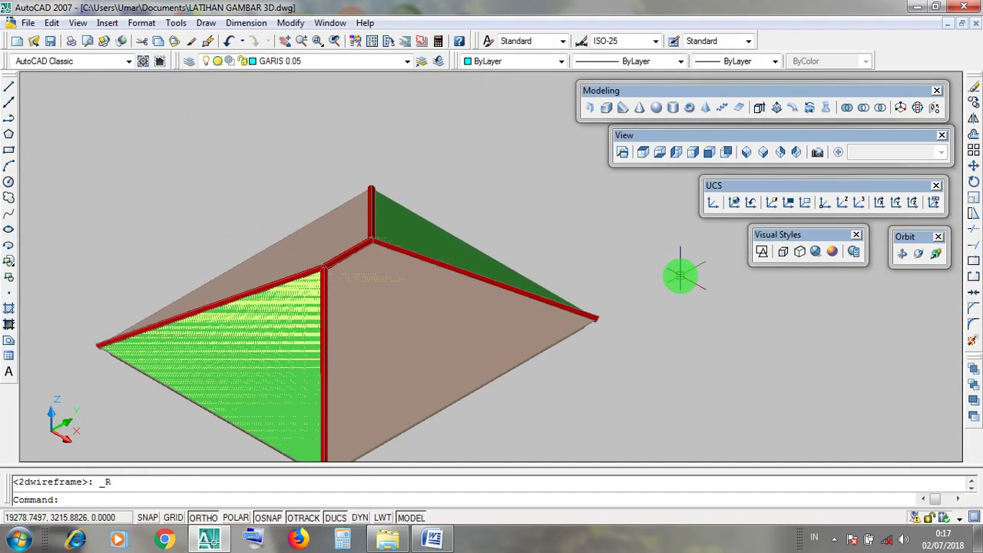
- Examine the house walls and the separate roof in a shaded overview, and return to the 2D Wireframe visual style
scroll(680, 276, down, 3)
middle_drag(633, 245, 594, 466)
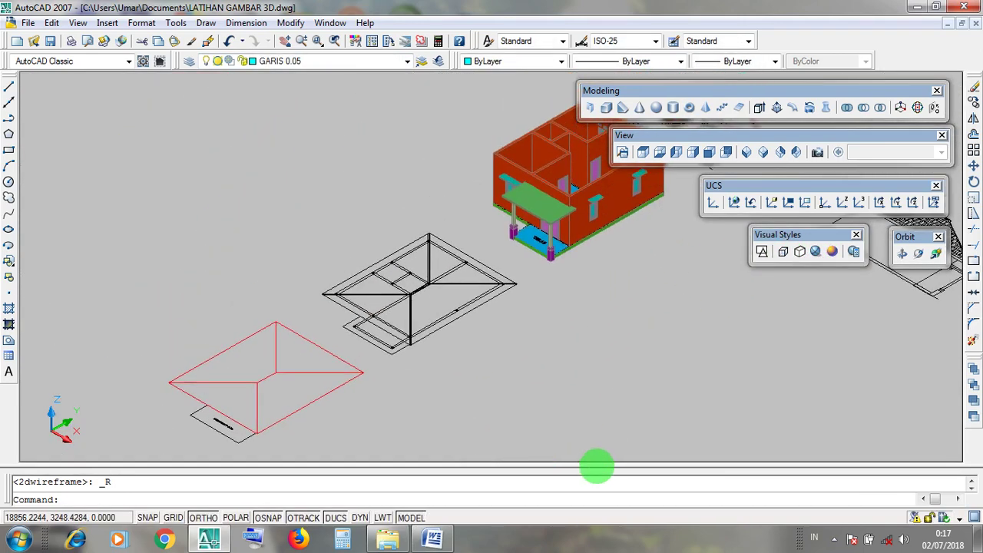
middle_drag(614, 294, 555, 394)
scroll(574, 261, up, 3)
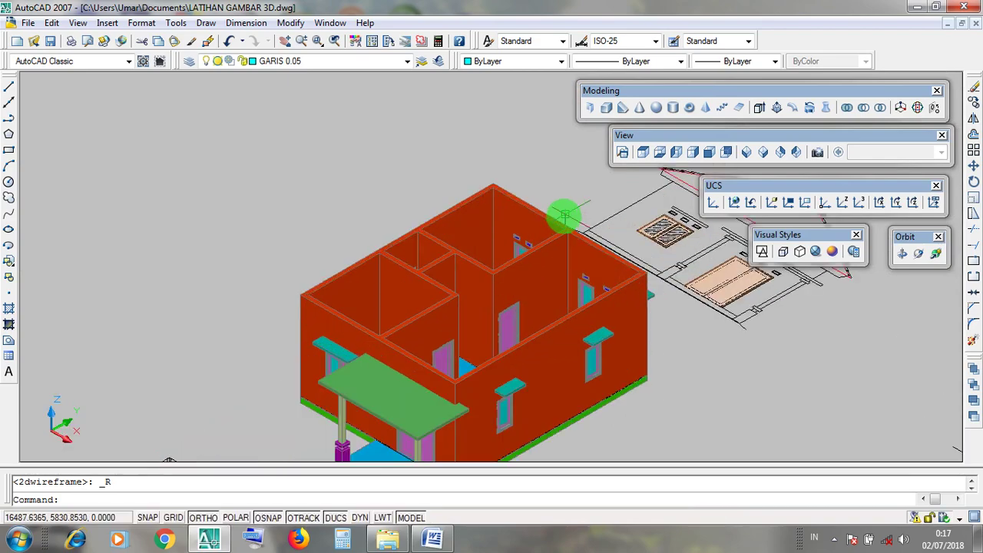
click(561, 291)
scroll(515, 212, down, 6)
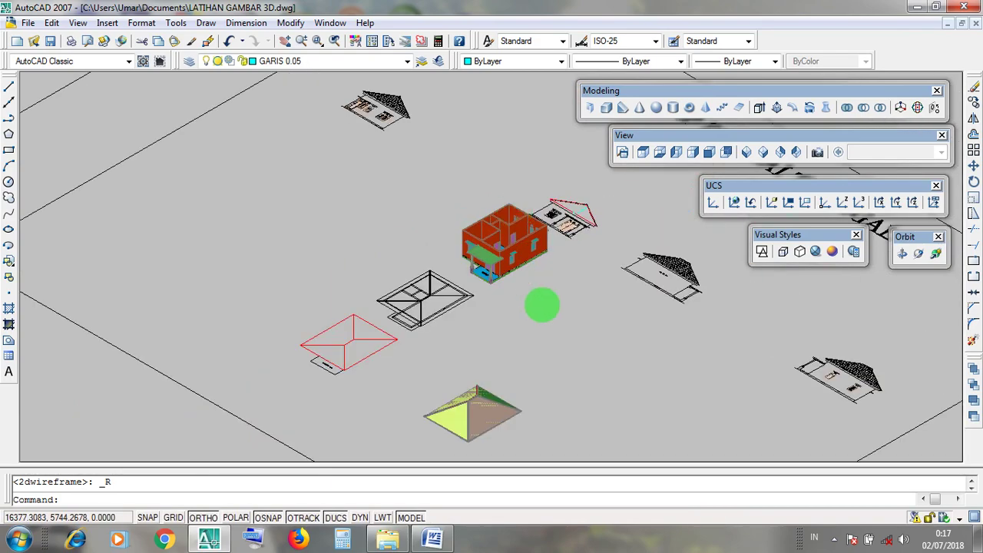
scroll(544, 307, down, 2)
mouse_move(553, 341)
middle_down()
mouse_move(509, 261)
mouse_move(535, 297)
middle_up()
scroll(467, 278, up, 3)
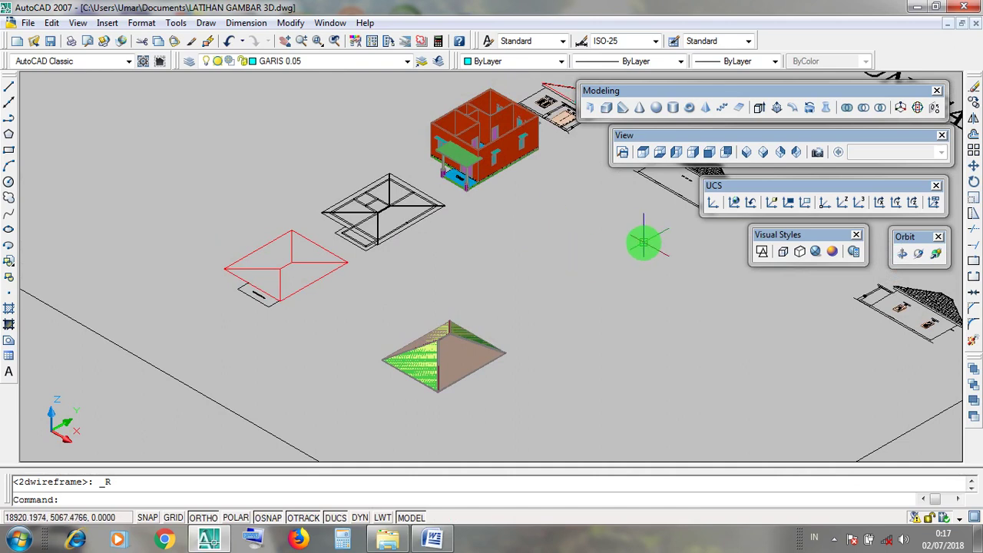
click(762, 252)
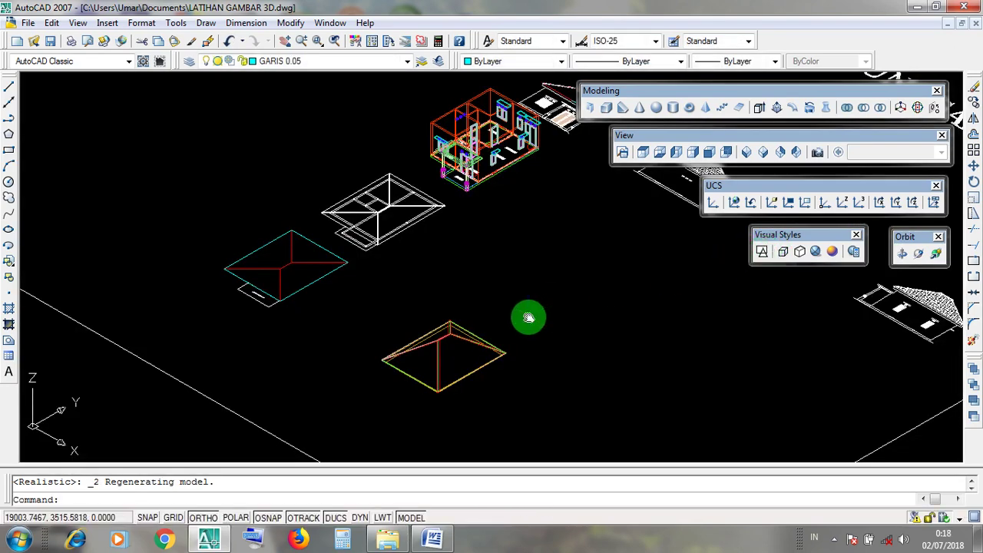
- Apply the 2D Wireframe visual style to the overview of the house and roof, and save the drawing under its current name
middle_drag(529, 317, 518, 314)
drag(635, 137, 636, 137)
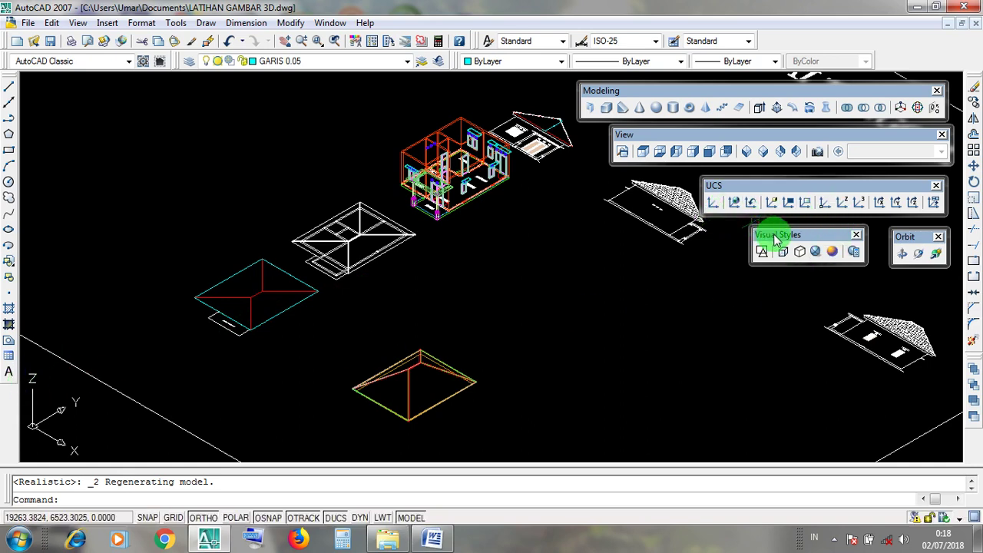
click(761, 253)
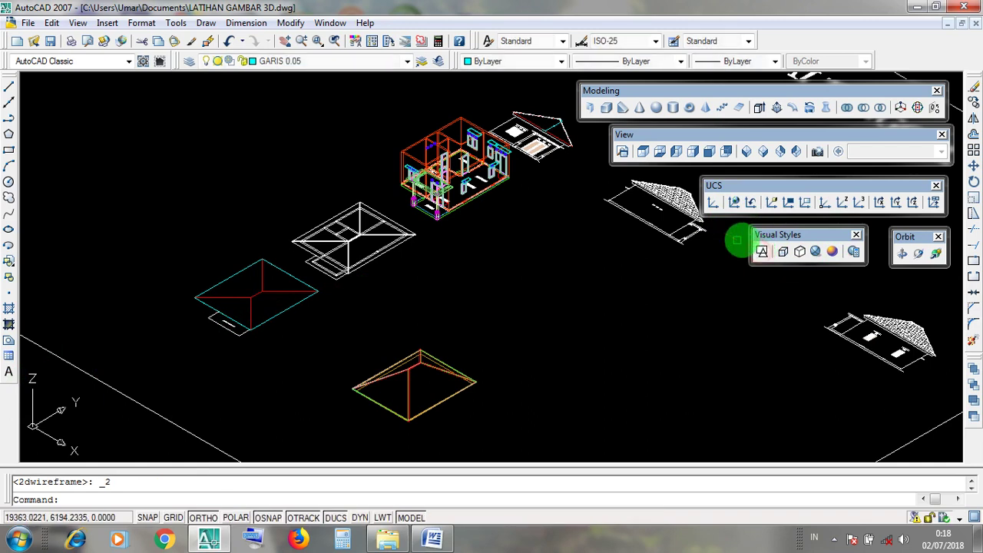
click(50, 41)
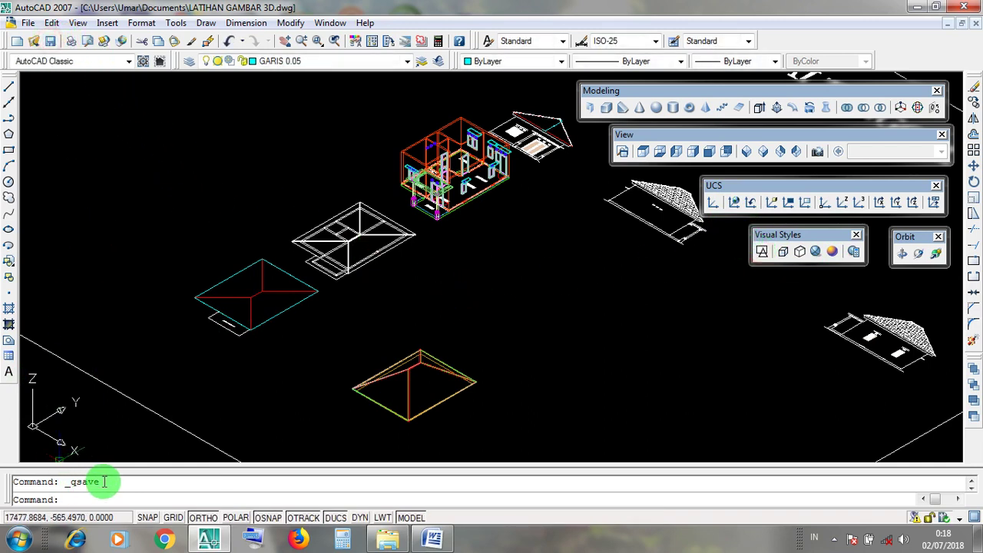
drag(68, 482, 104, 482)
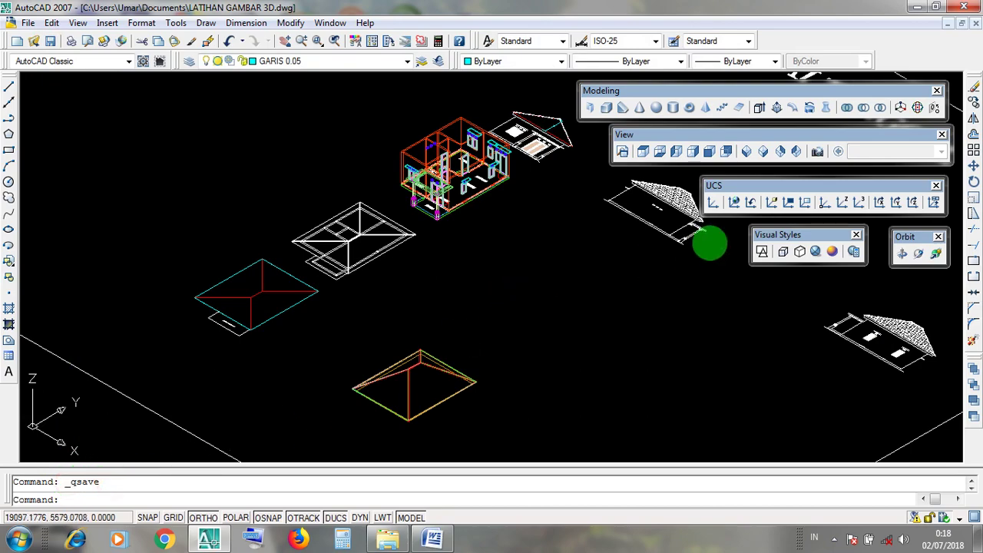
click(917, 8)
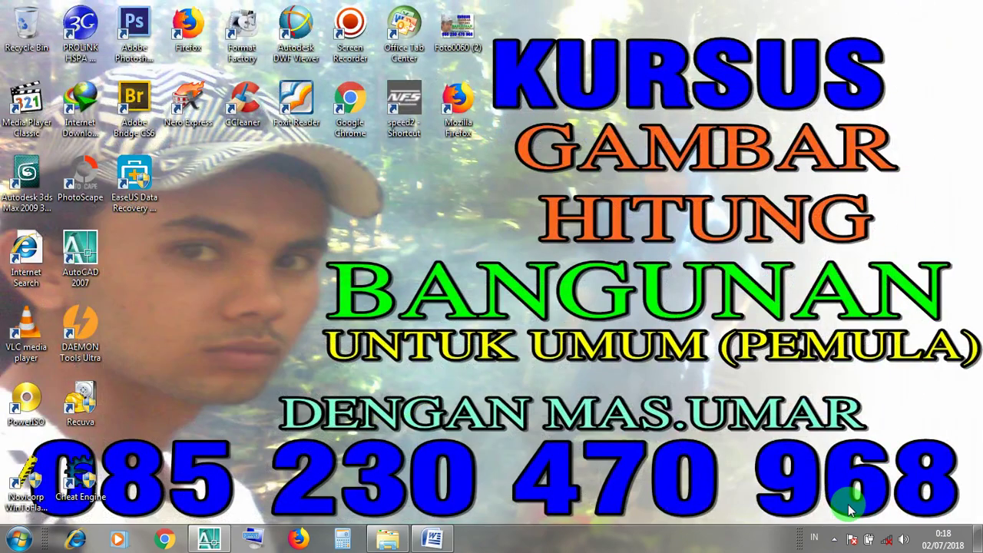
click(833, 543)
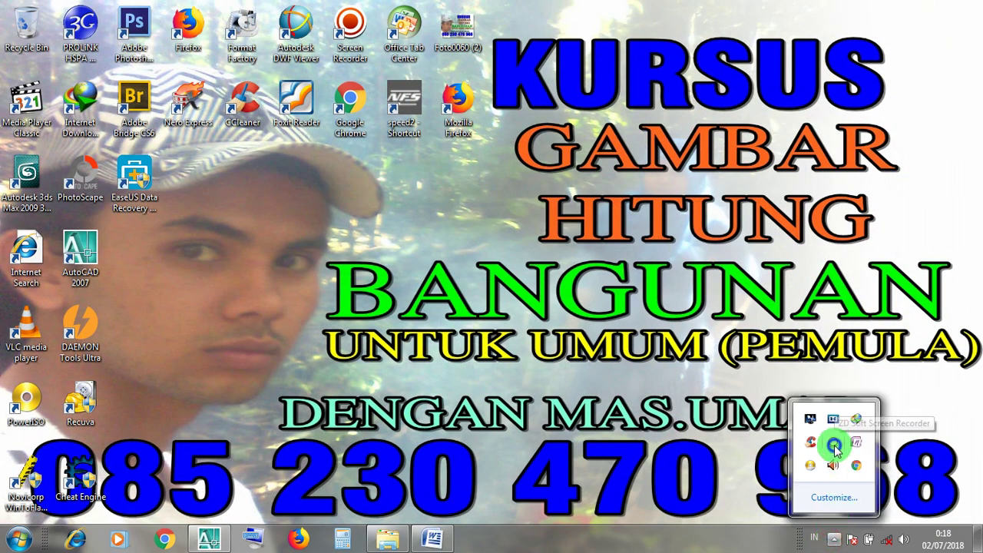